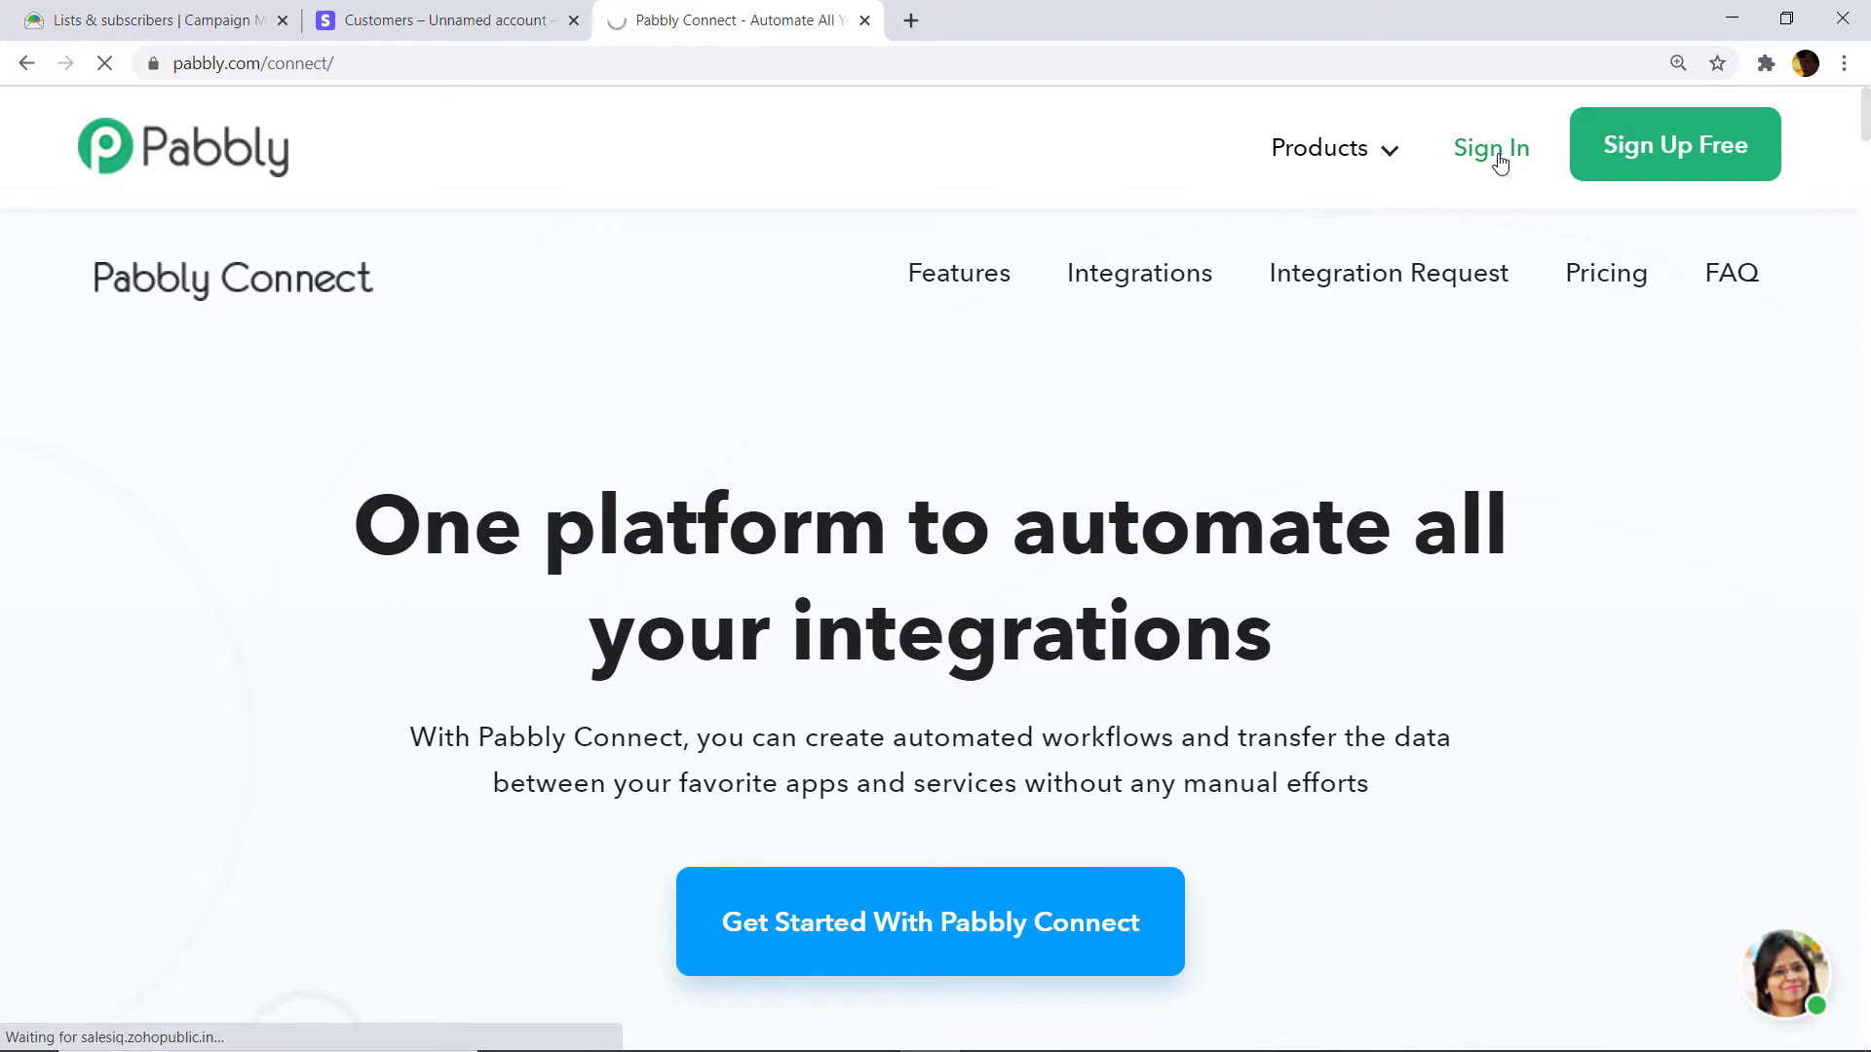
Sign in to Pabbly and launch Connect via Access Now on the All Apps page.
left_click(1497, 151)
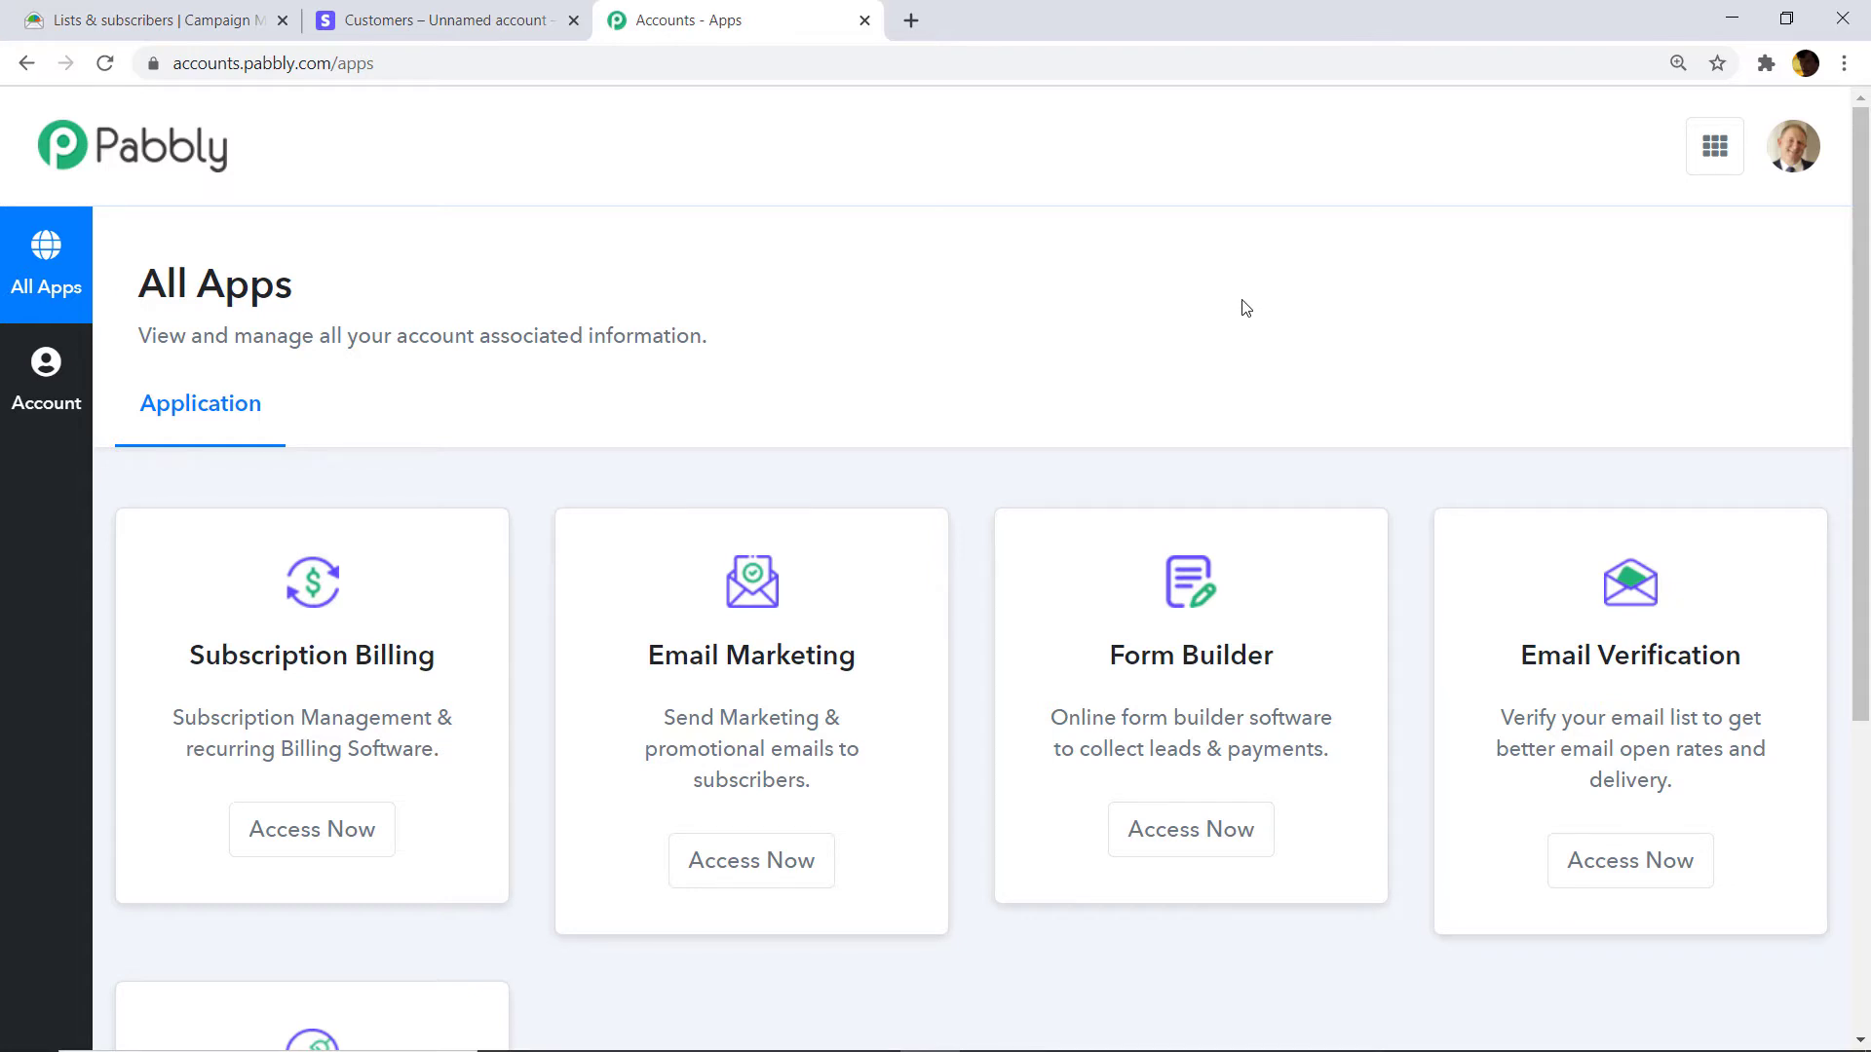
scroll(1241, 307, "down", 5)
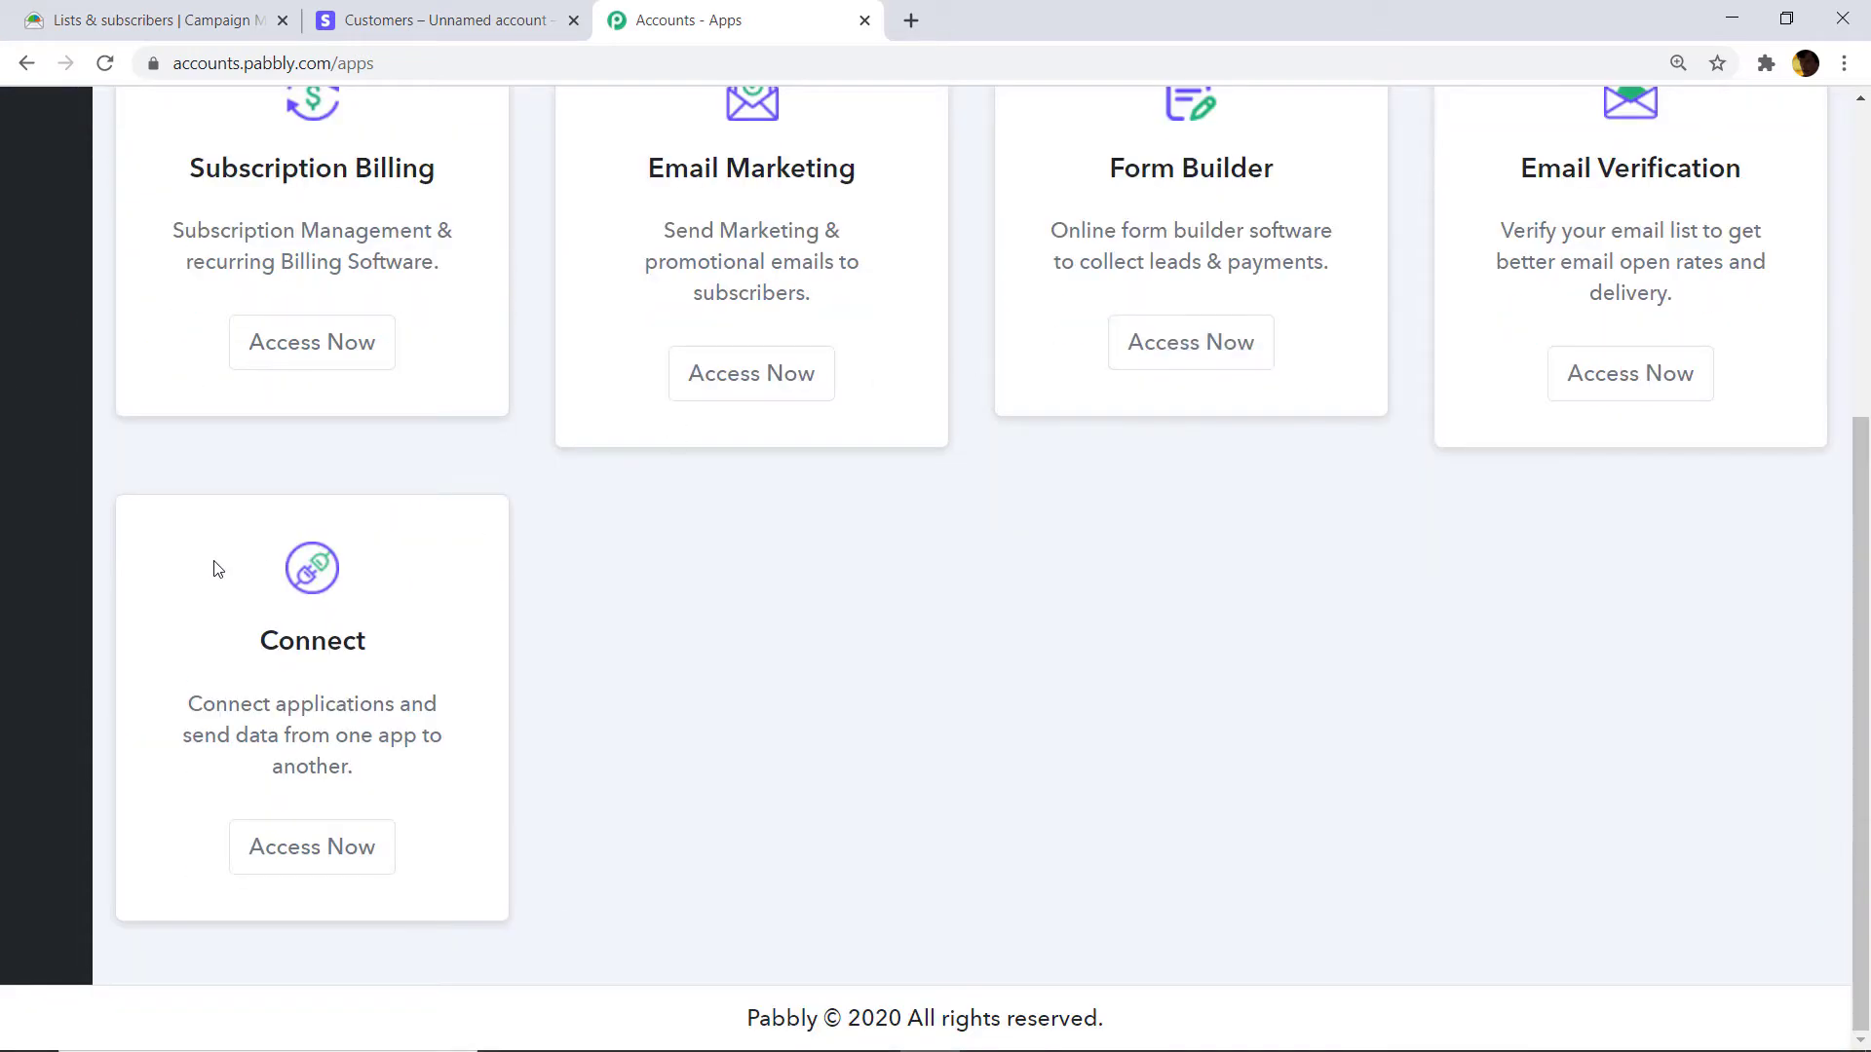
left_click(321, 850)
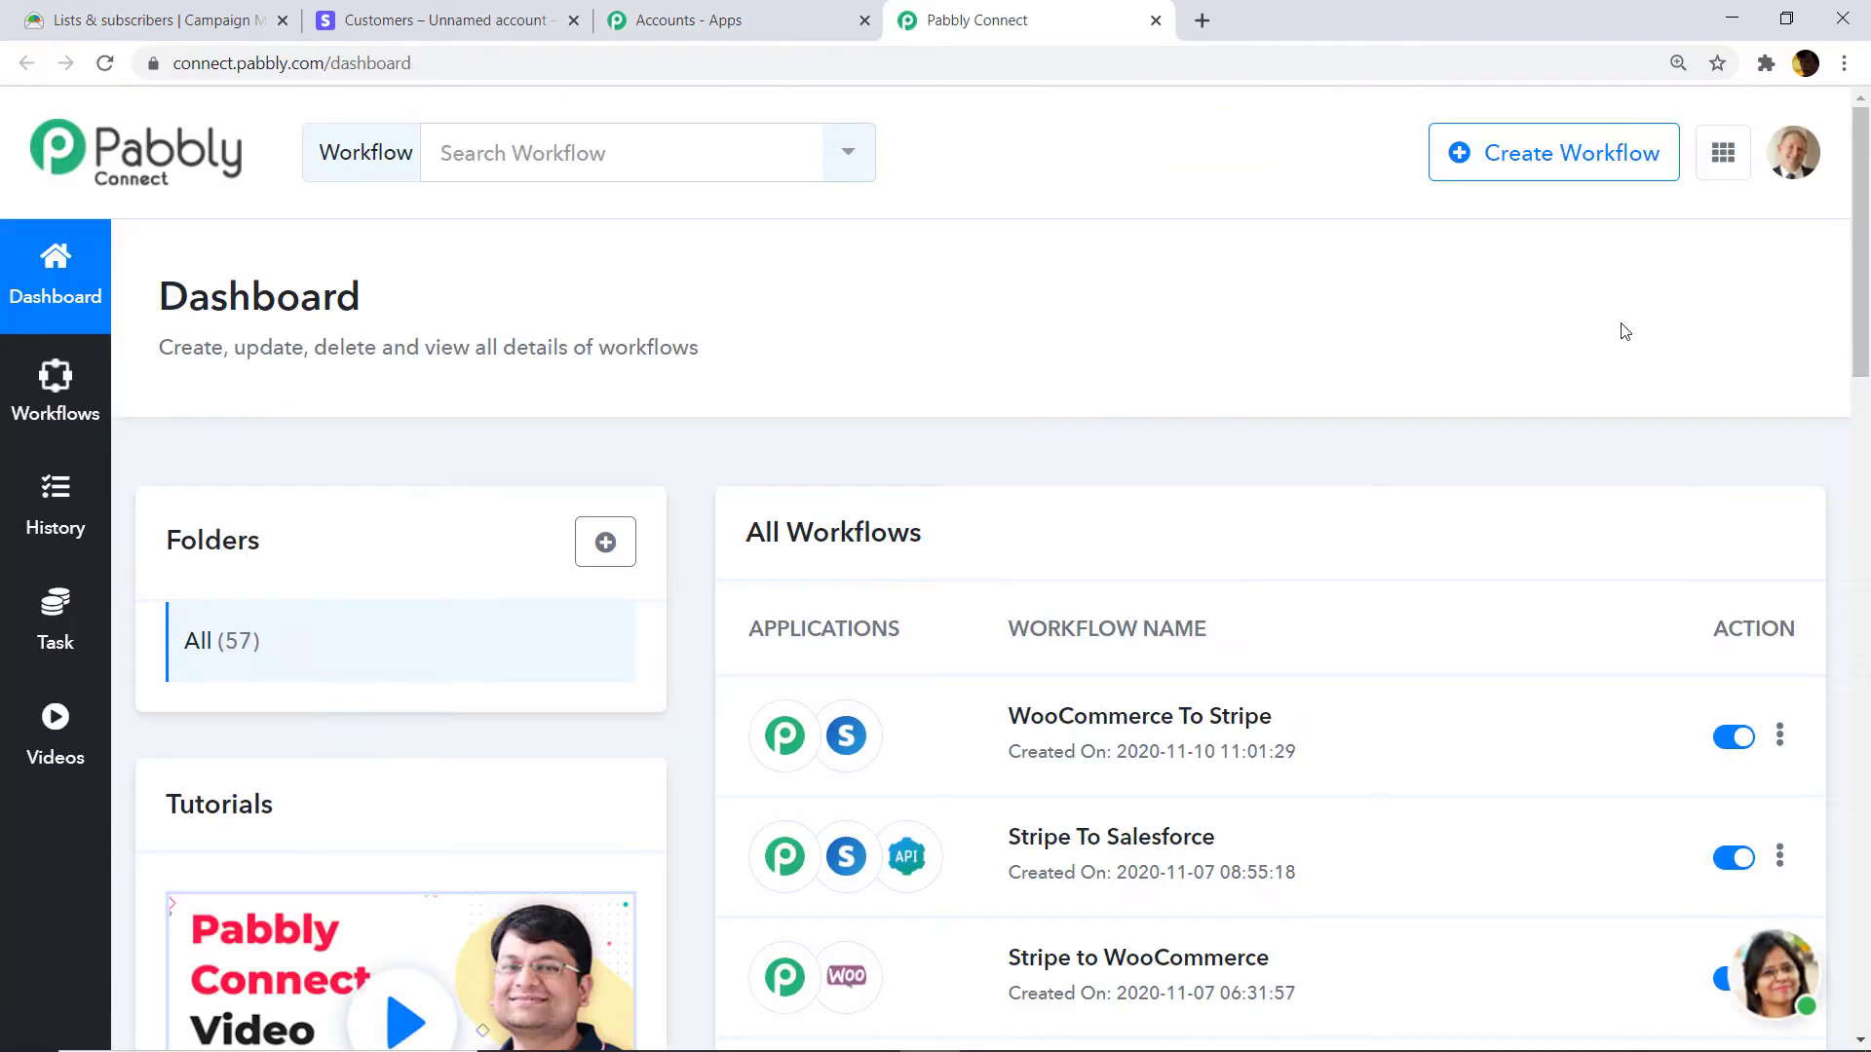
Create a new workflow named 'Campaign Monitor to Stripe'.
left_click(1566, 174)
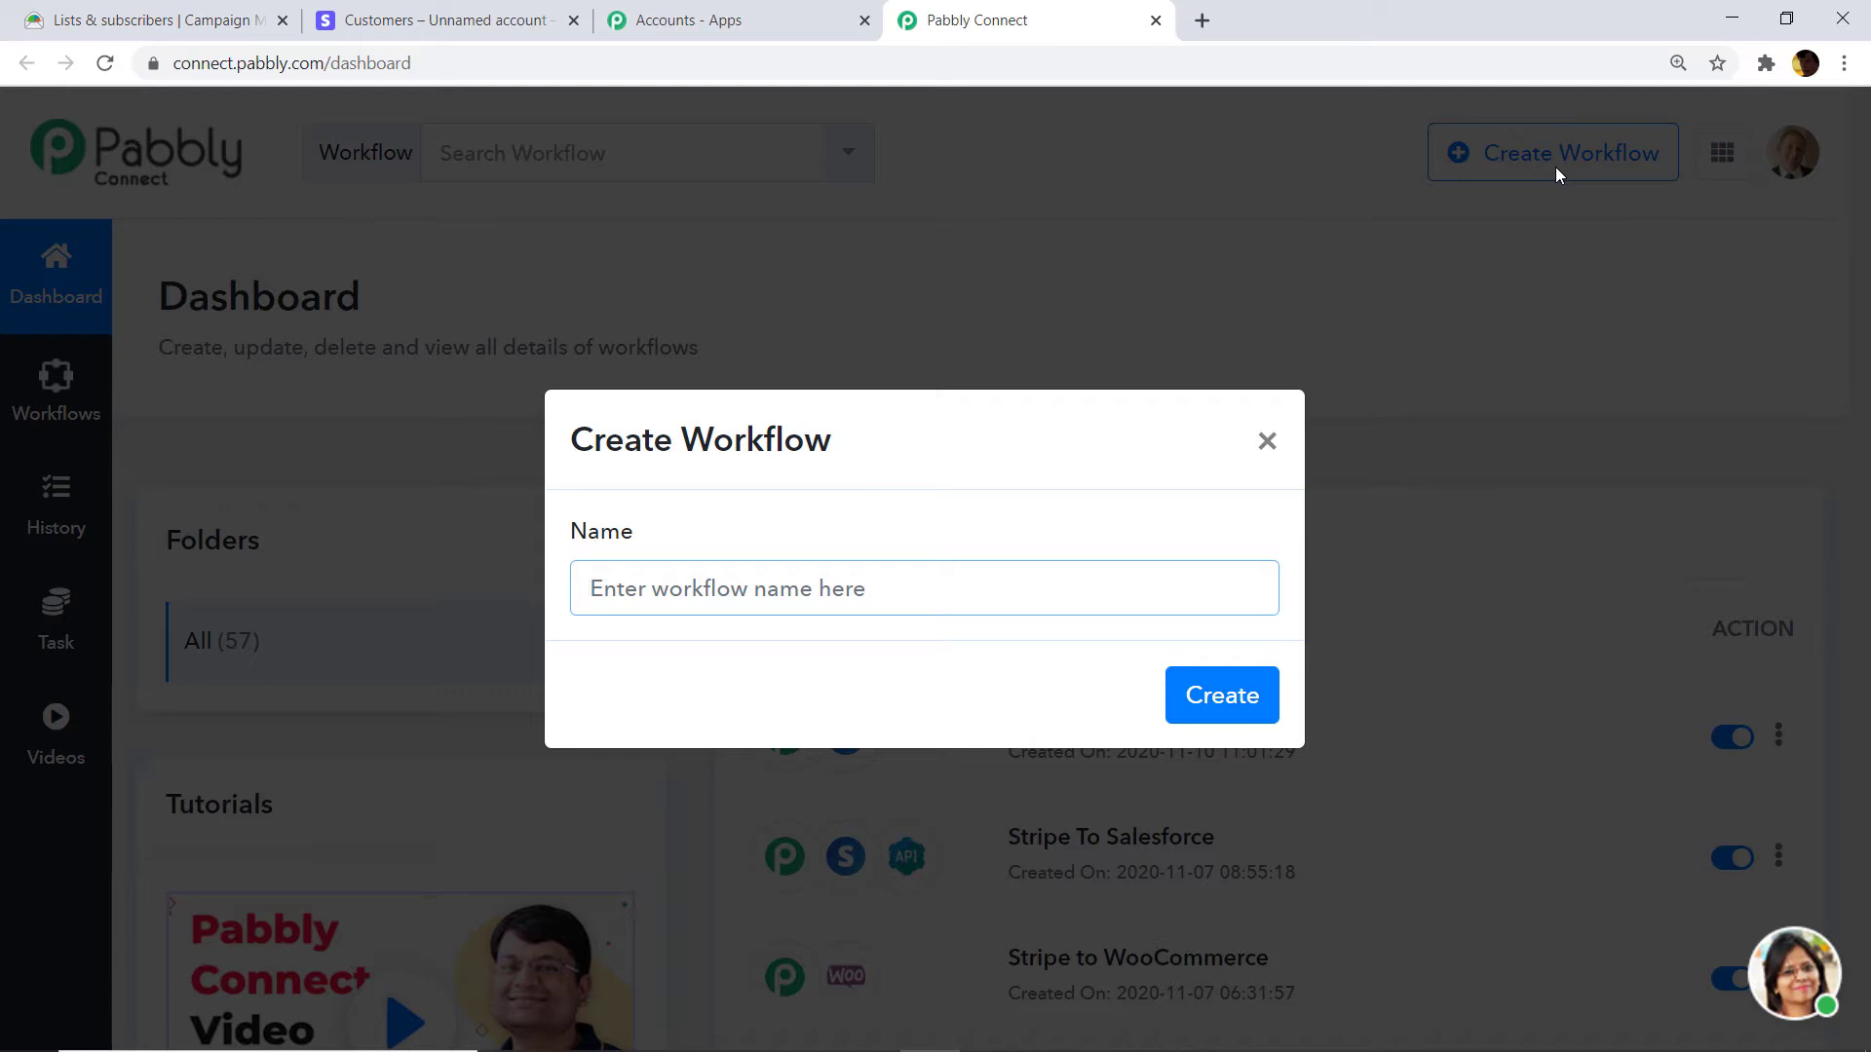
type("Campa")
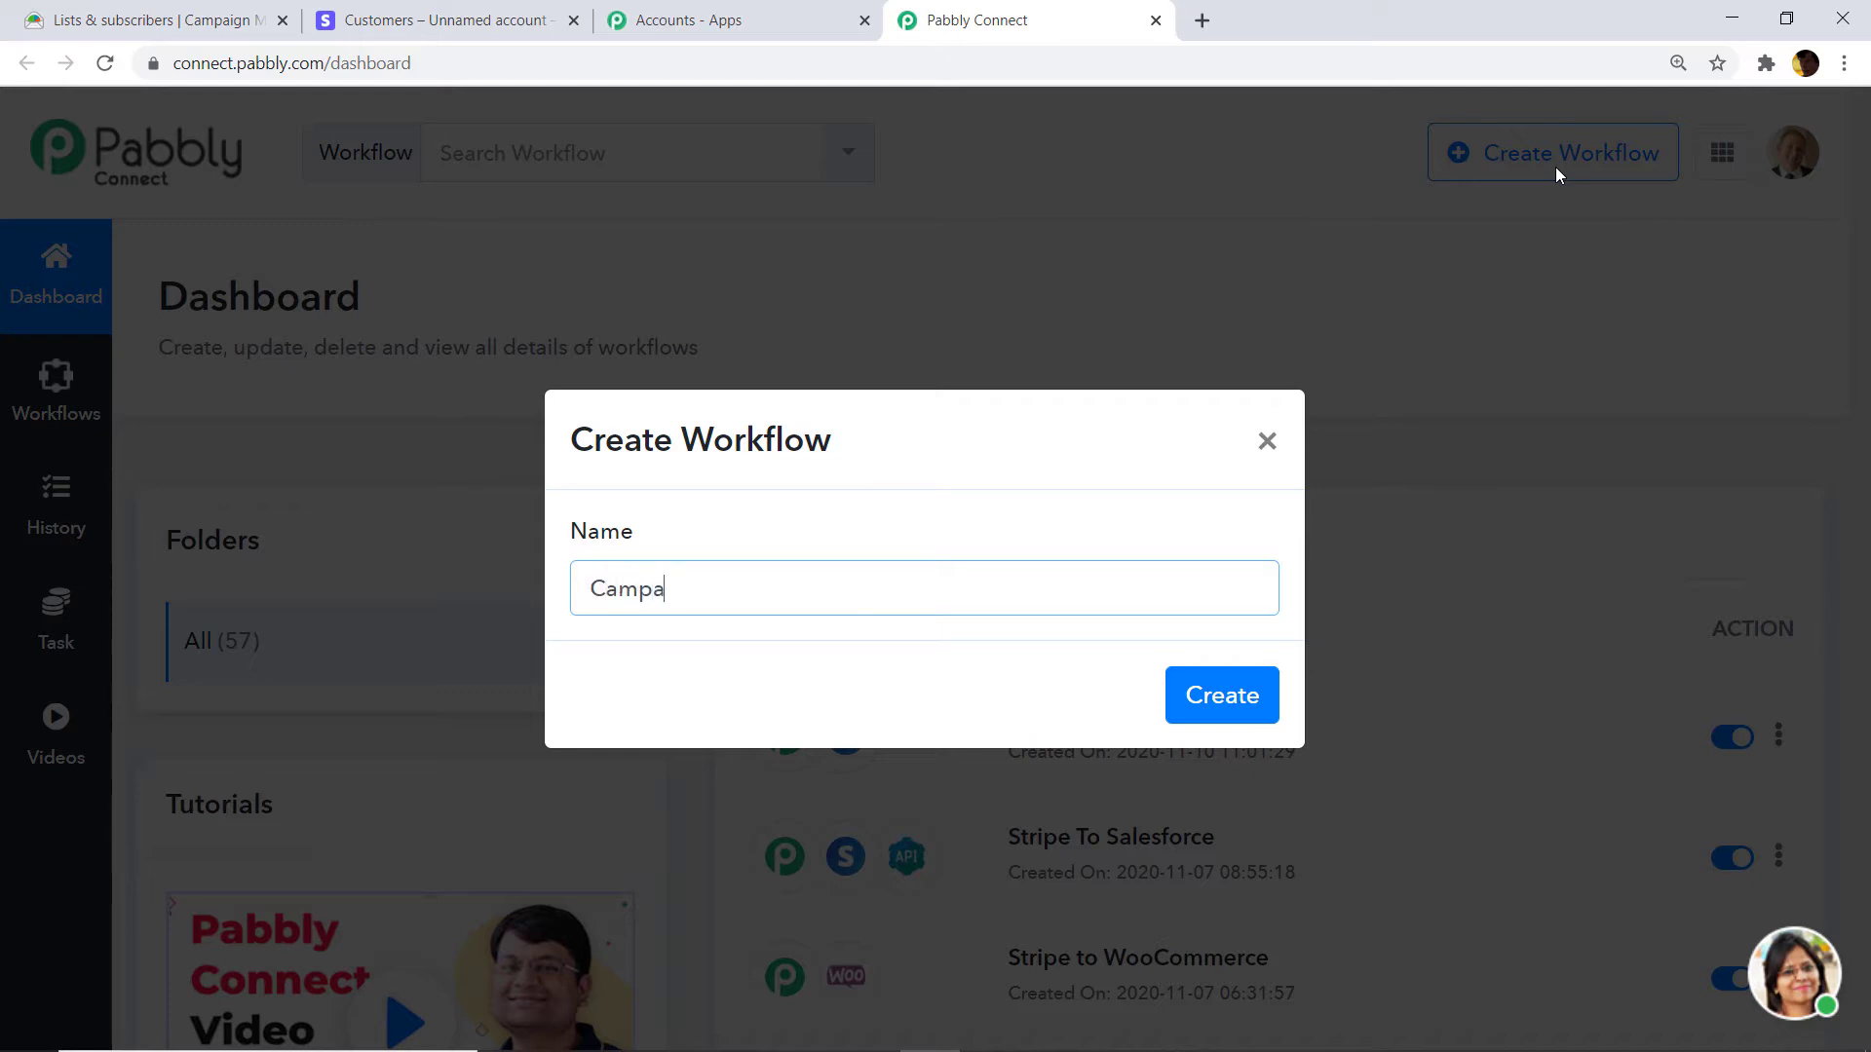
type("ign Monitor to Stripe")
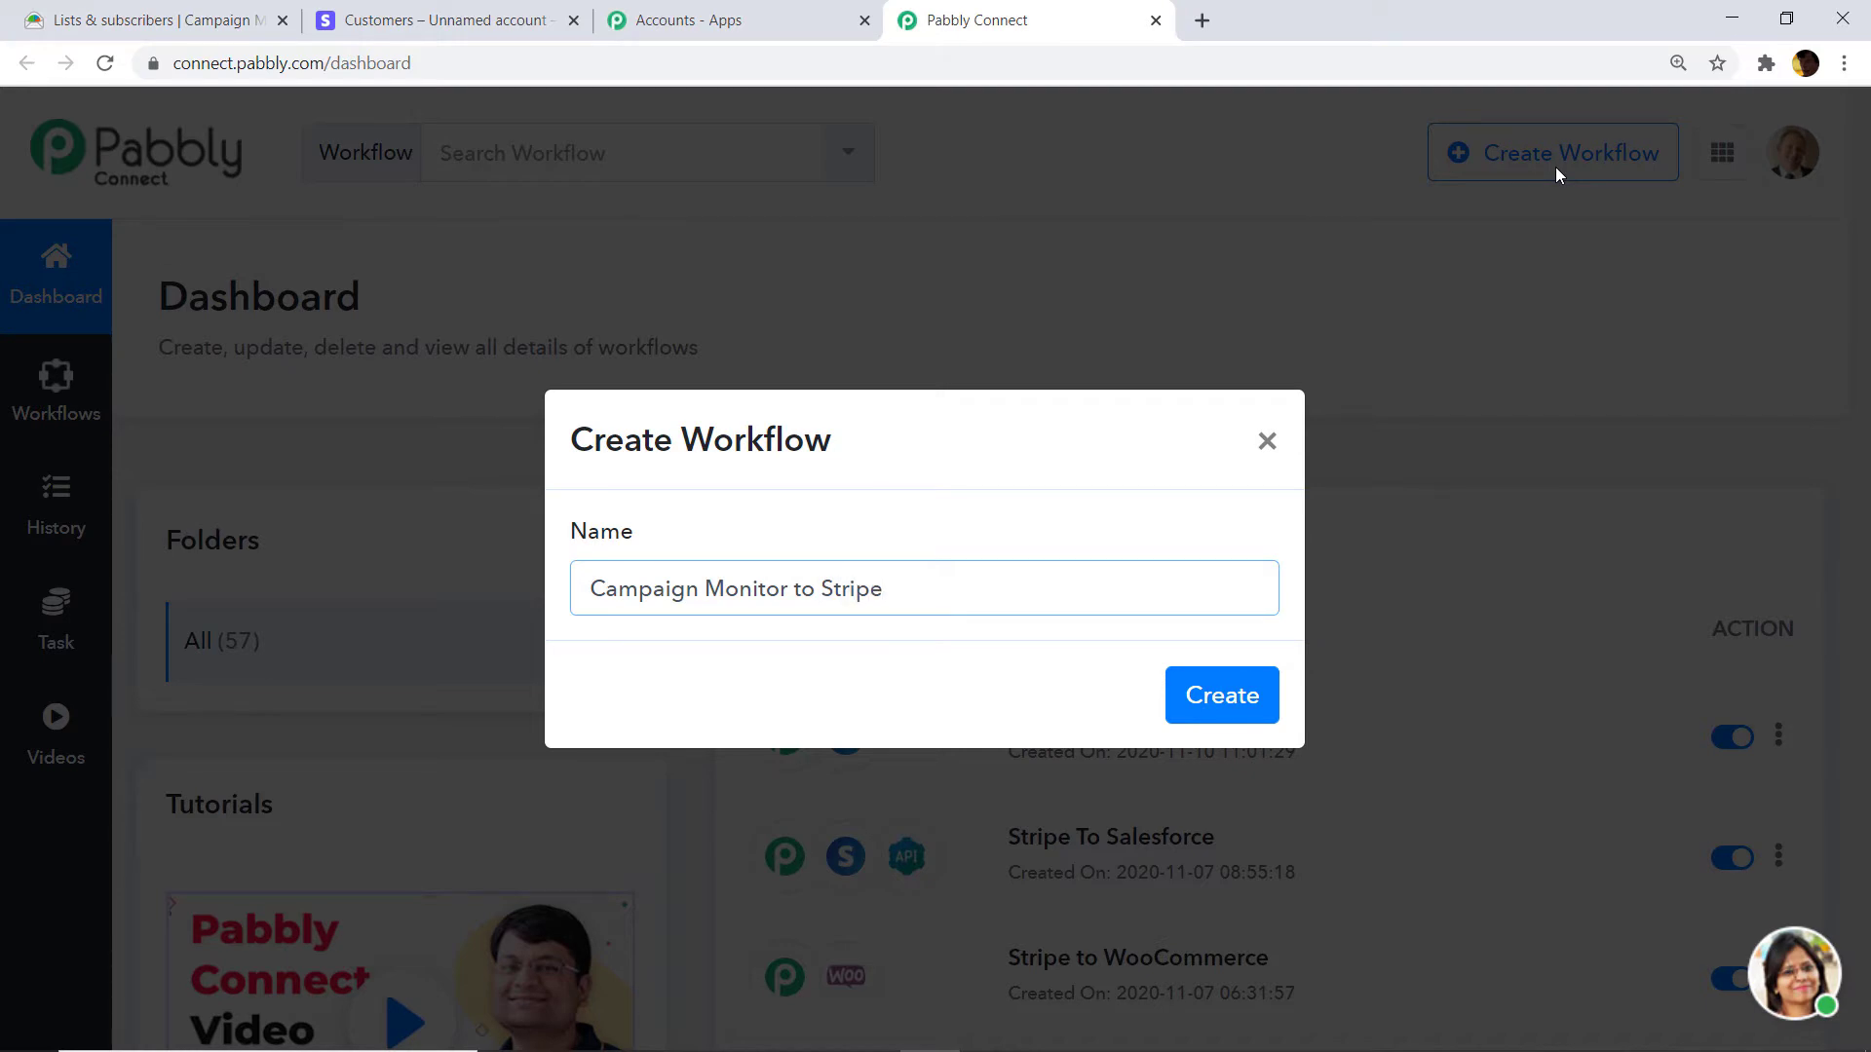
left_click(1223, 697)
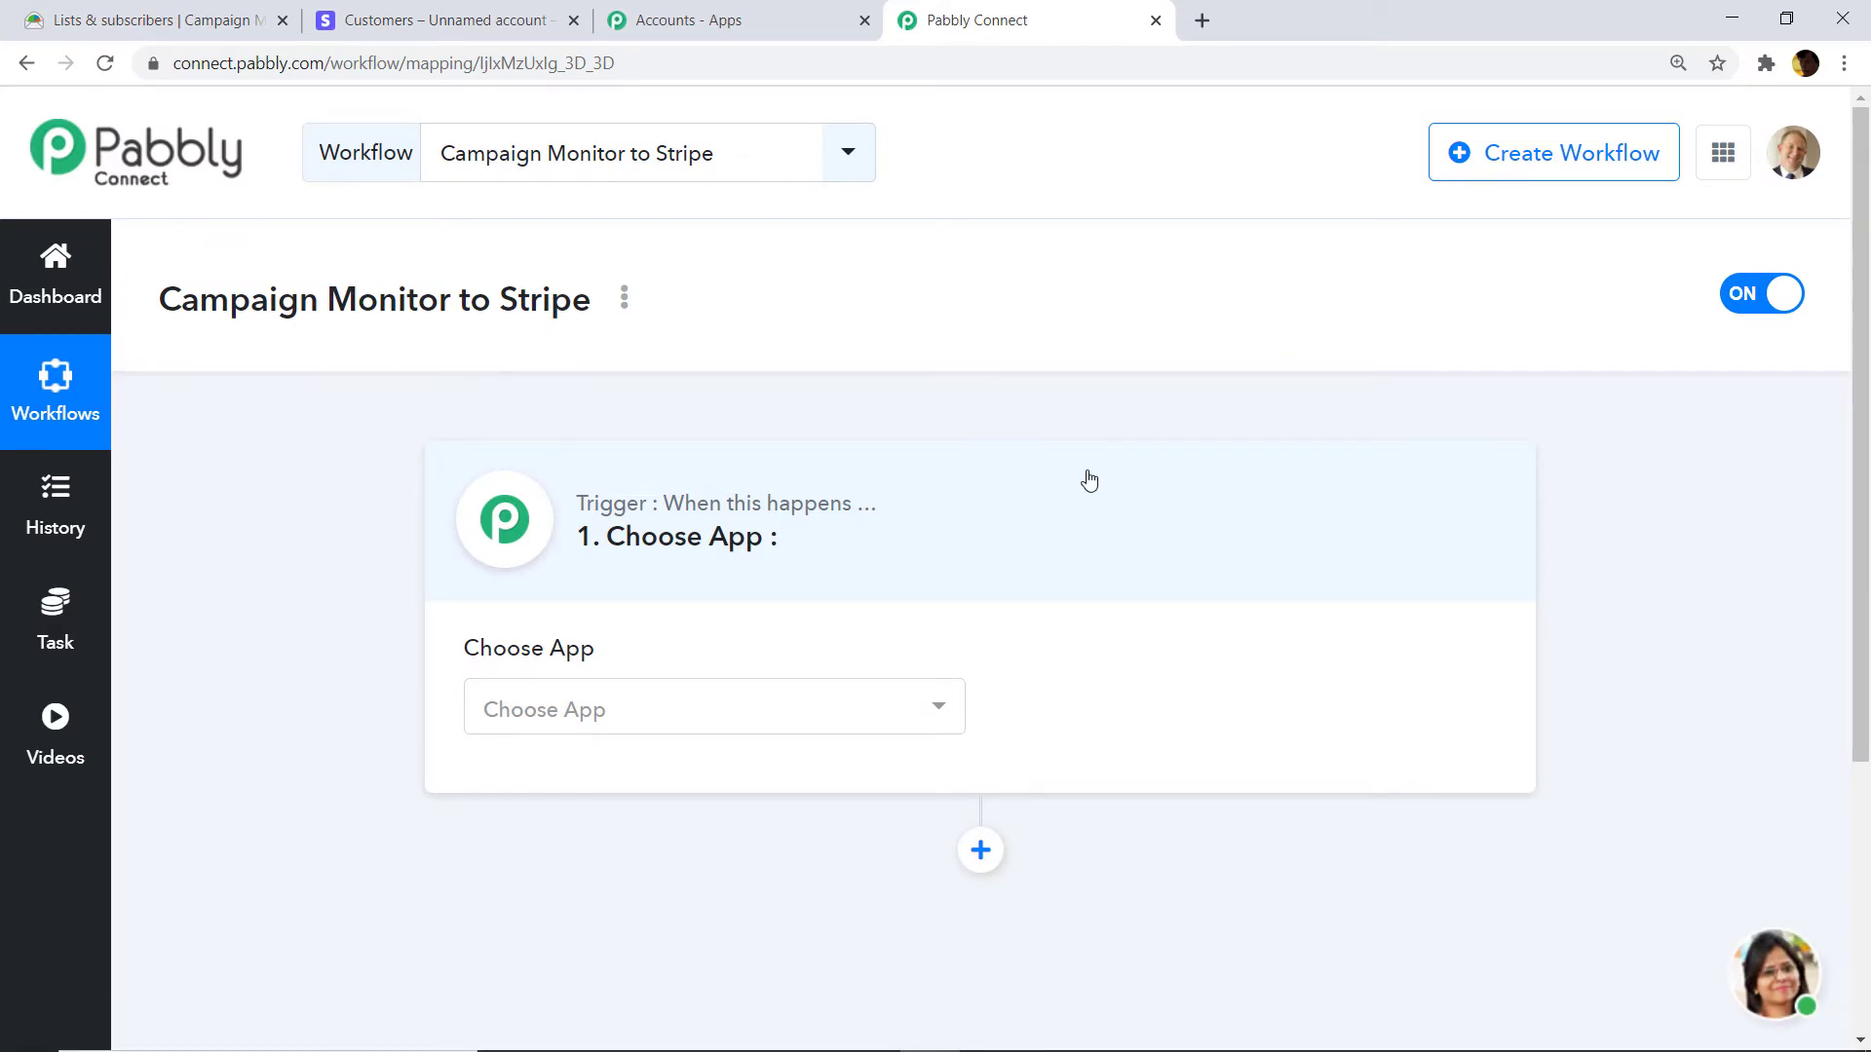
Choose Campaign Monitor as the trigger app, searching 'cam'.
left_click(704, 698)
type("ca")
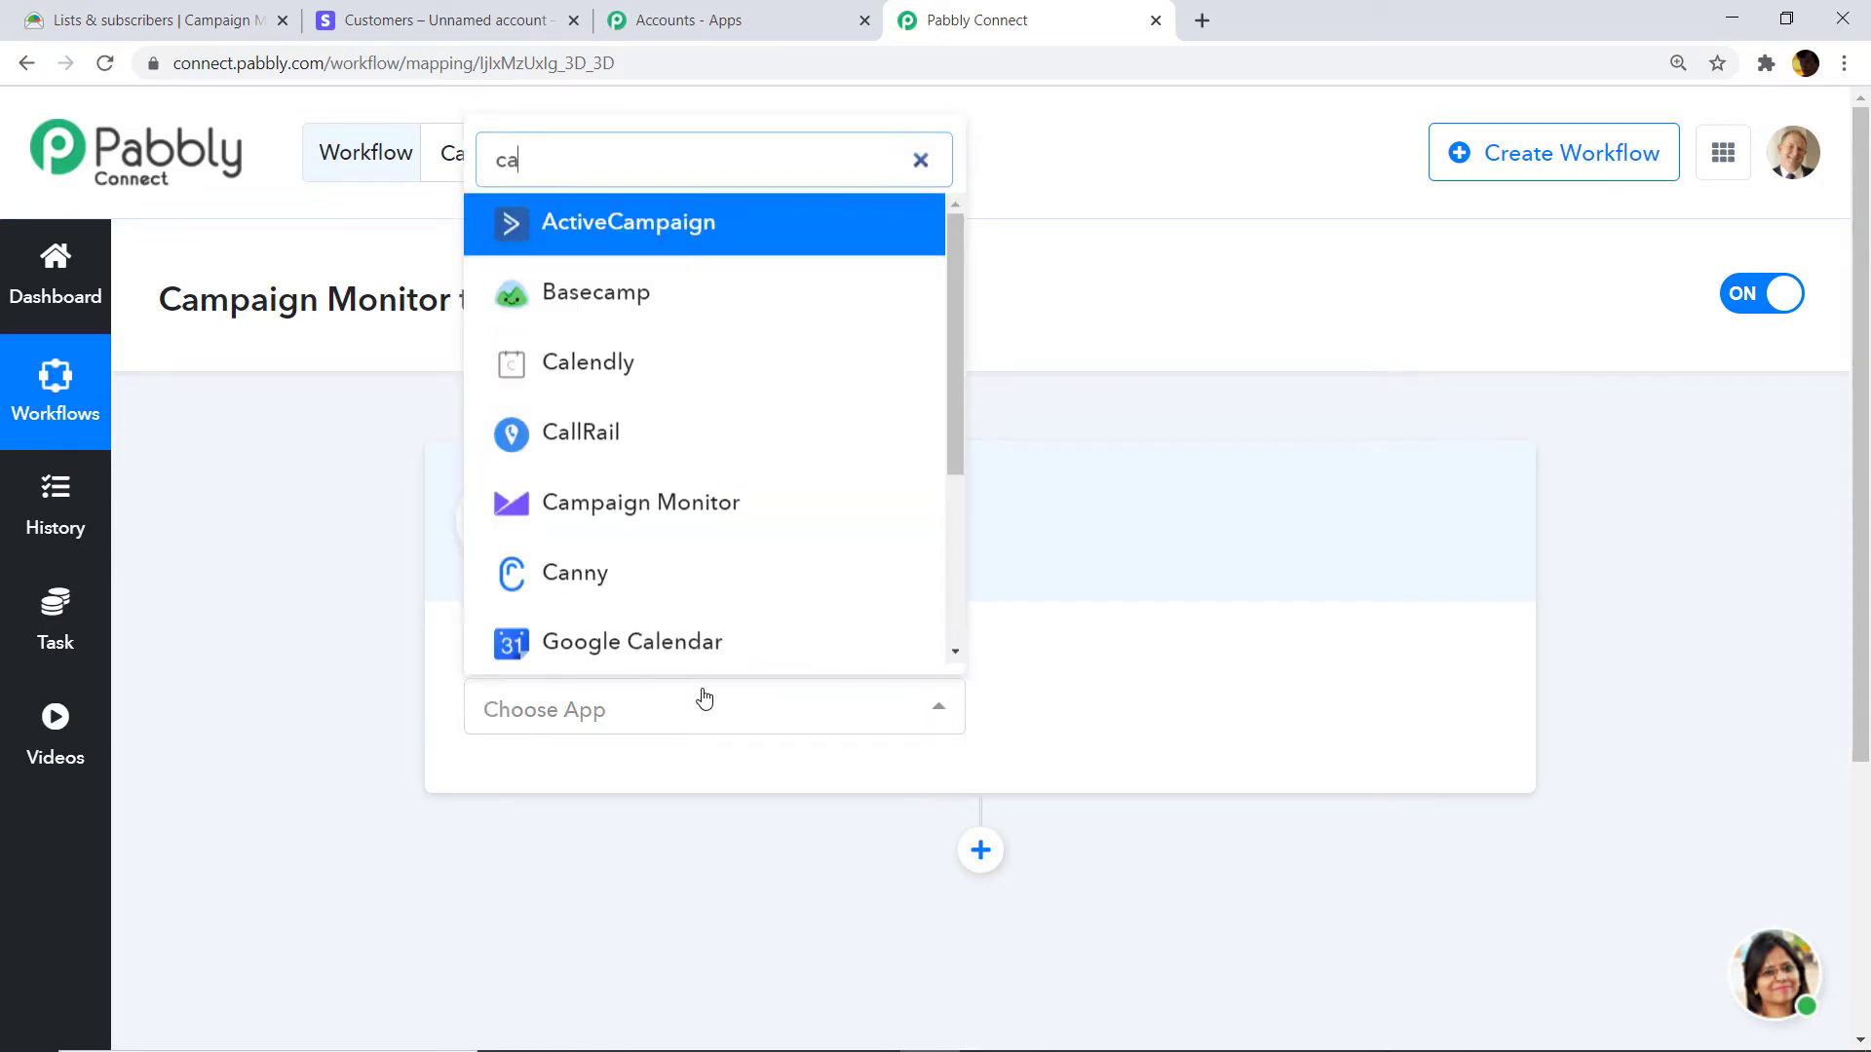
type("m")
scroll(697, 677, "down", 1)
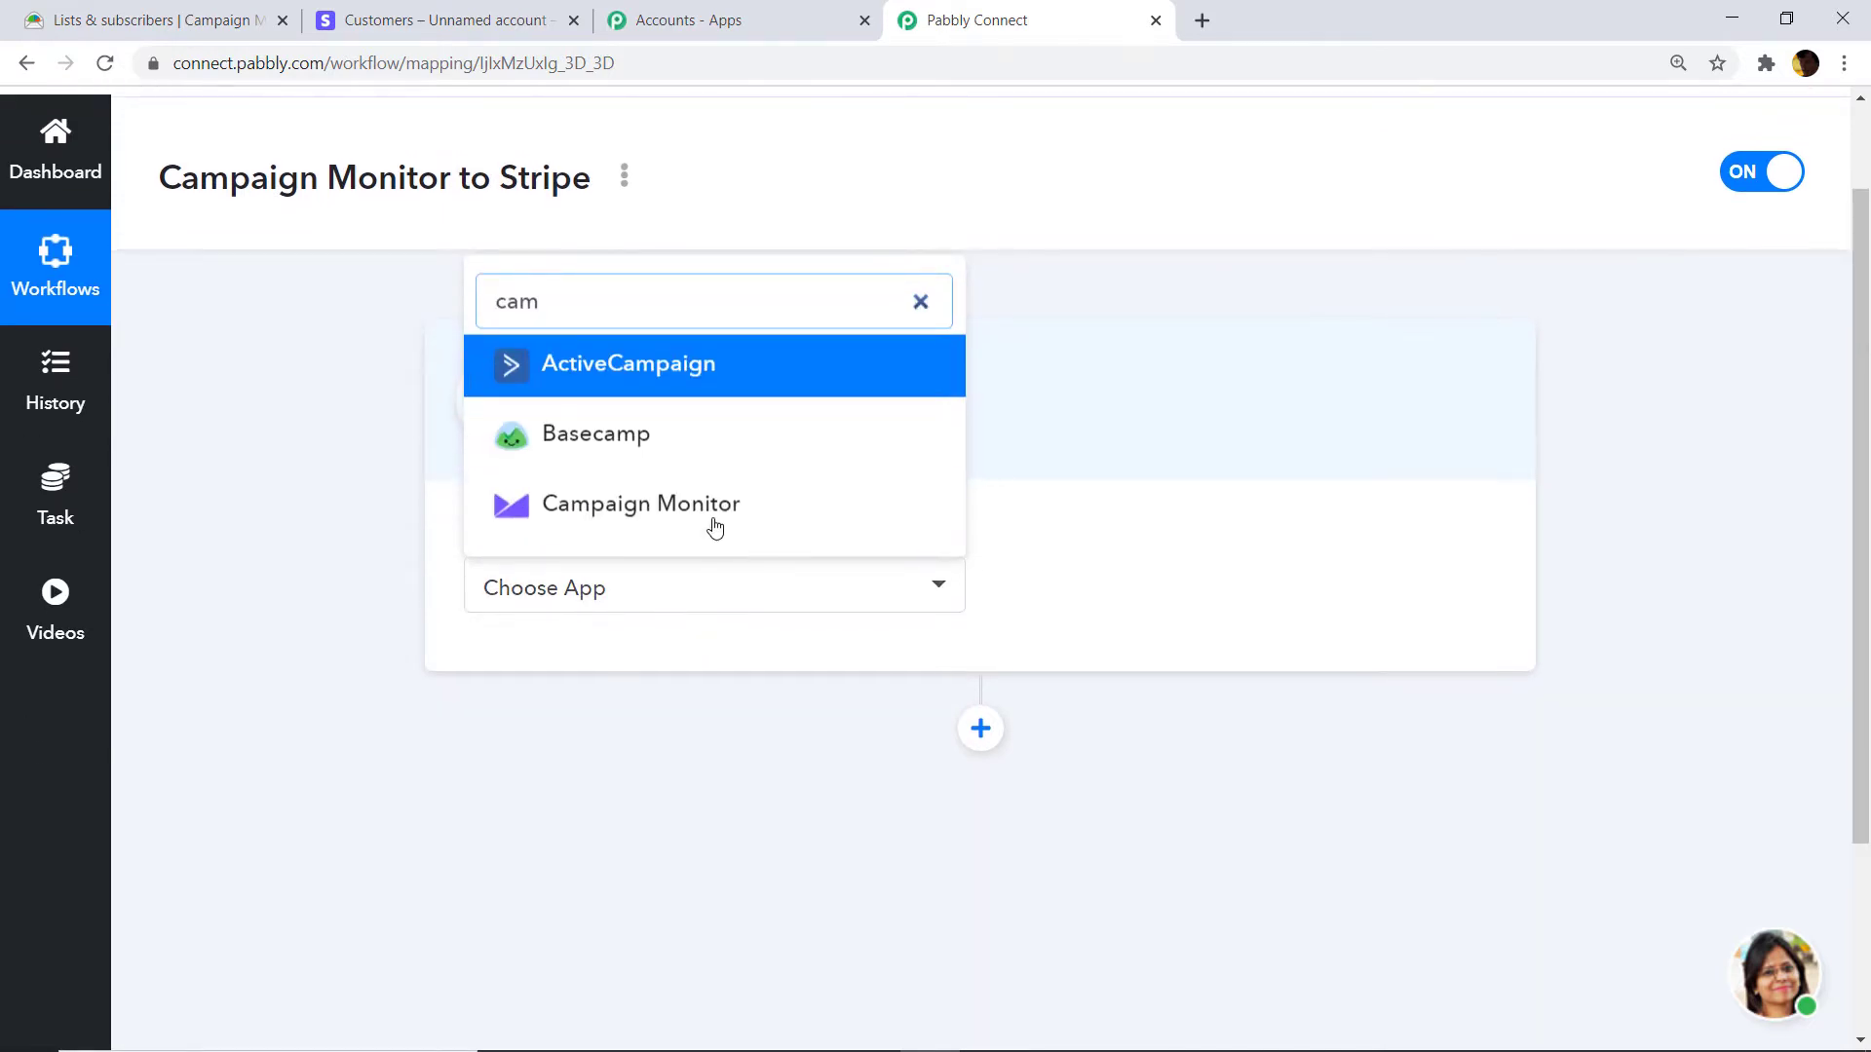
left_click(714, 519)
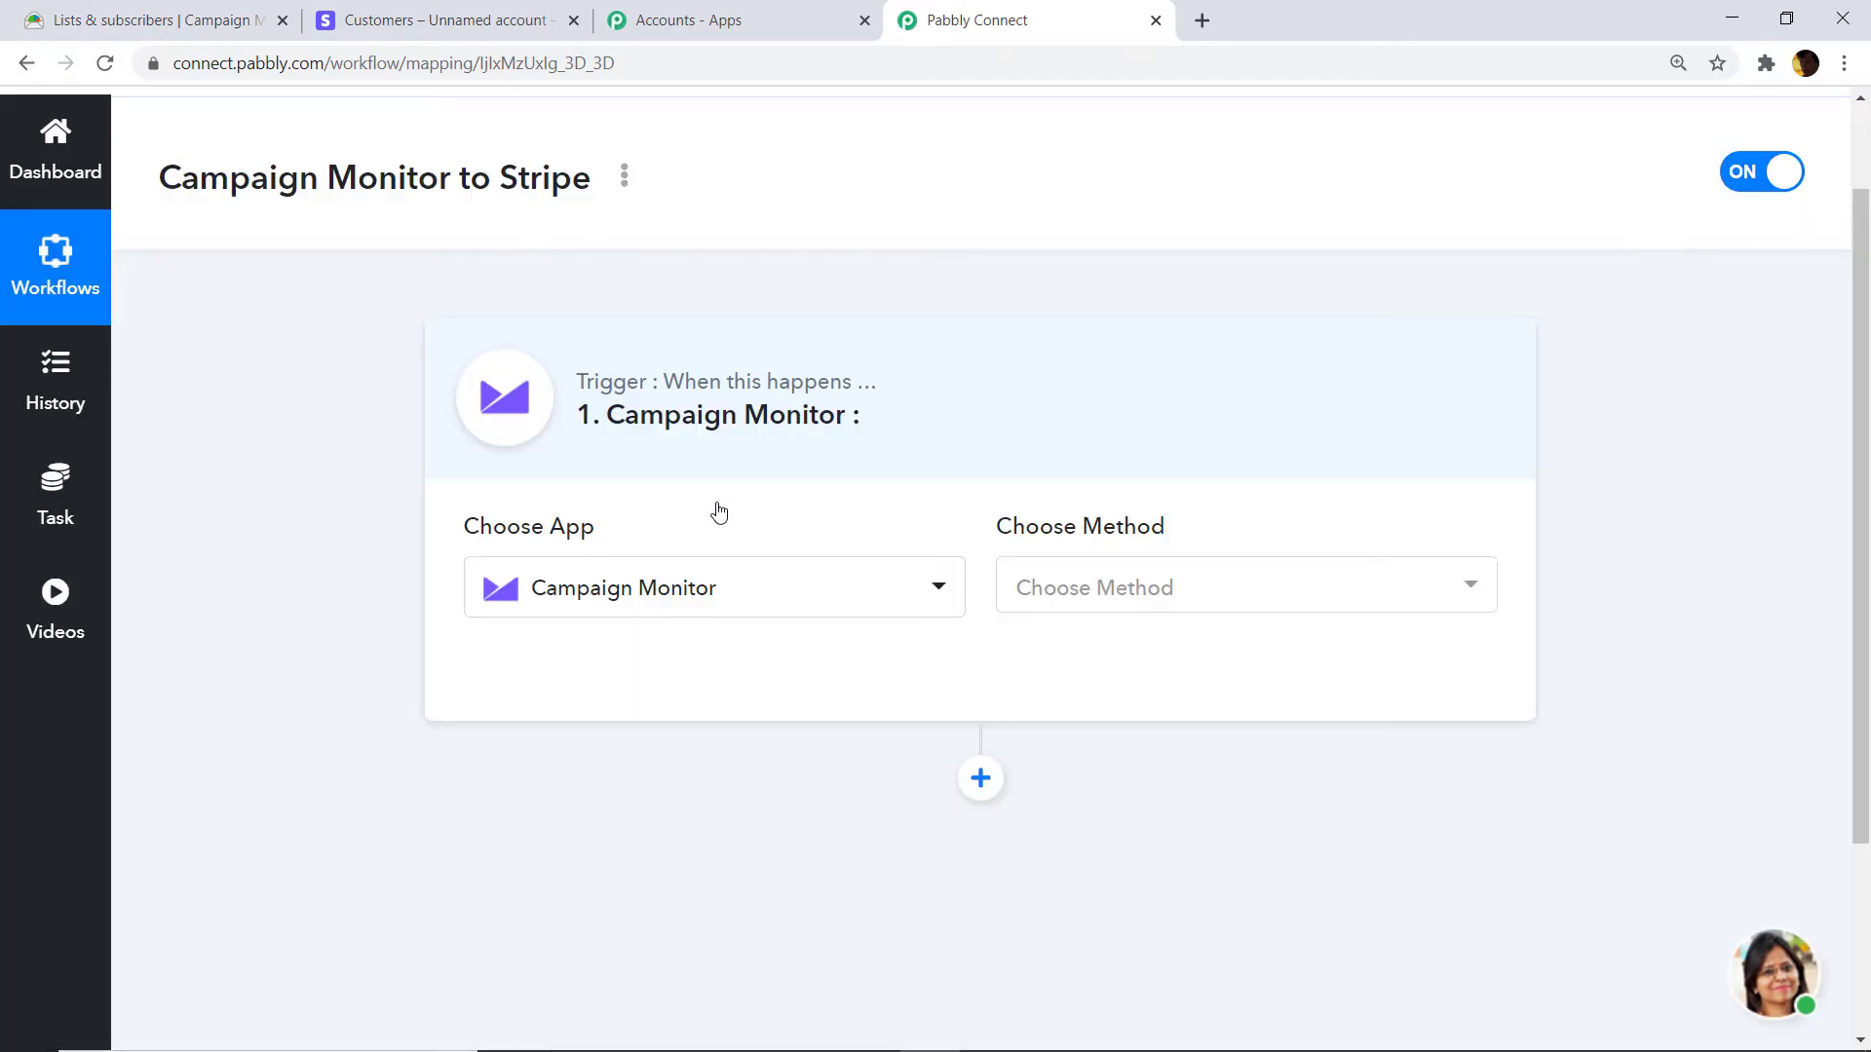
Set the trigger event to New Subscriber.
left_click(1152, 581)
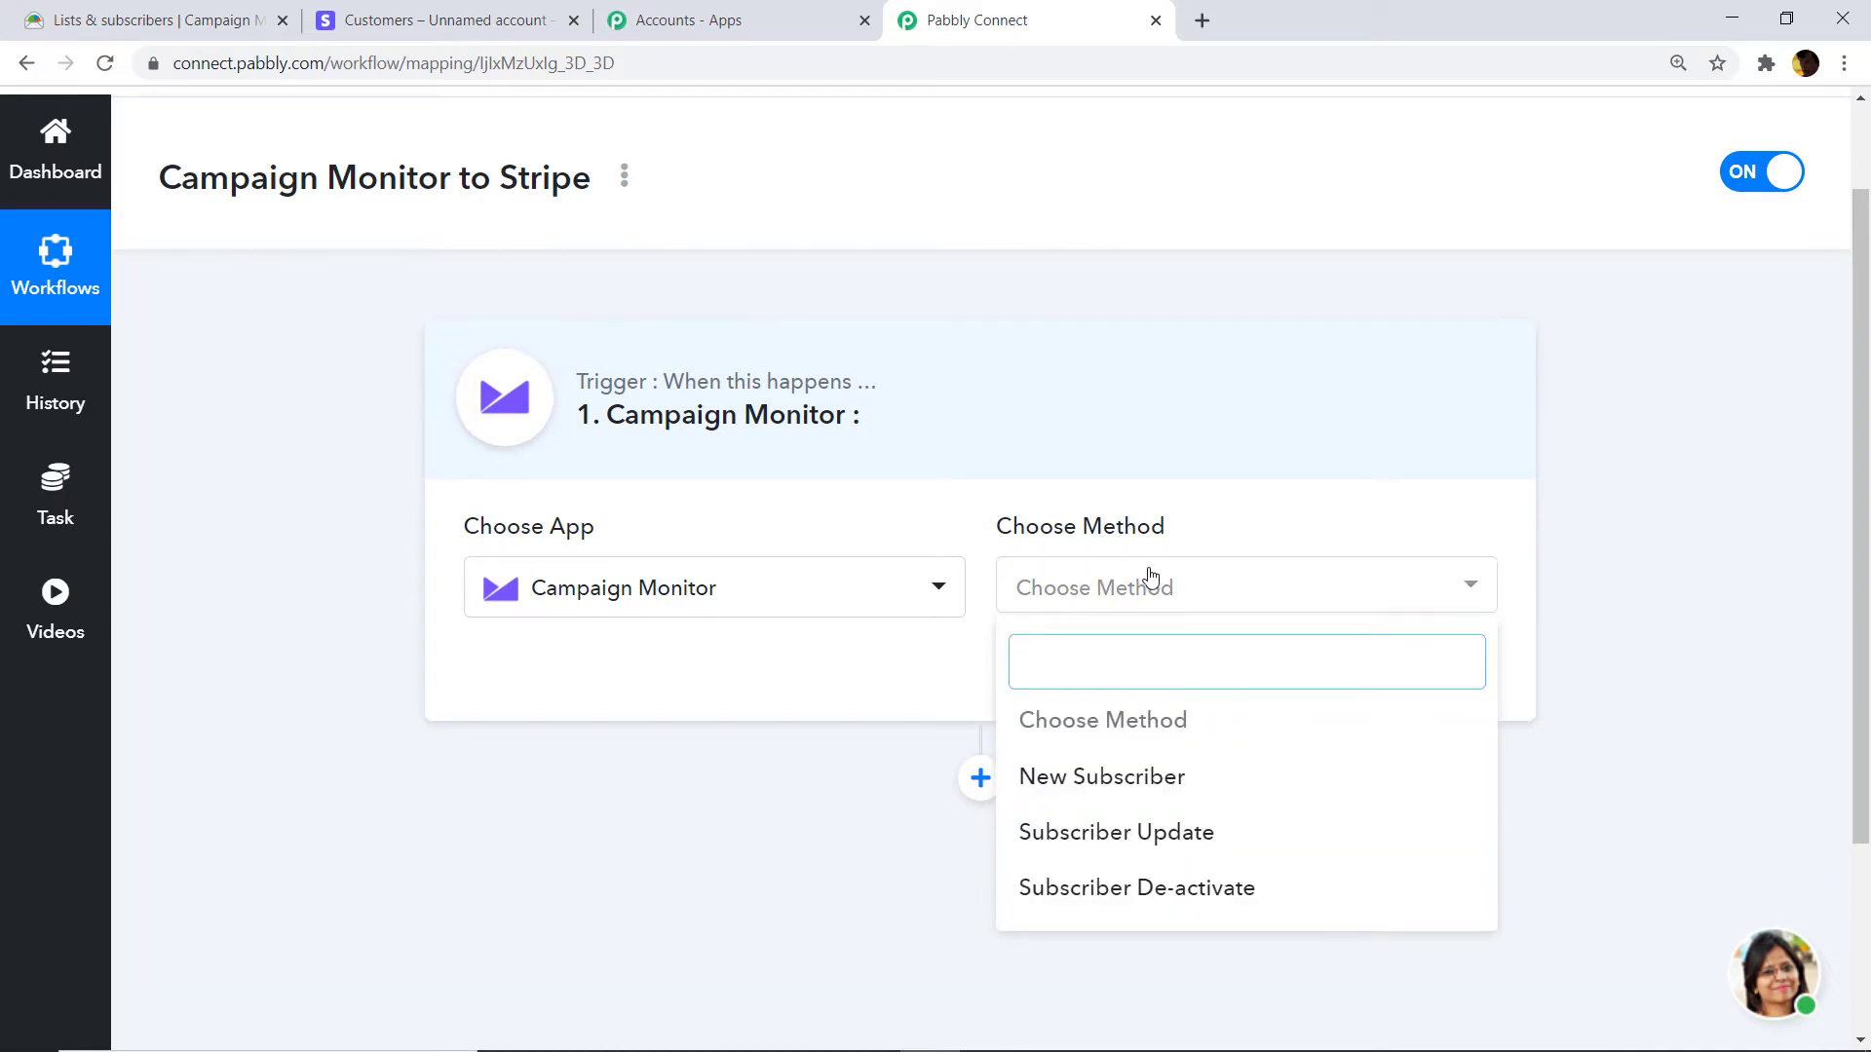
left_click(1129, 780)
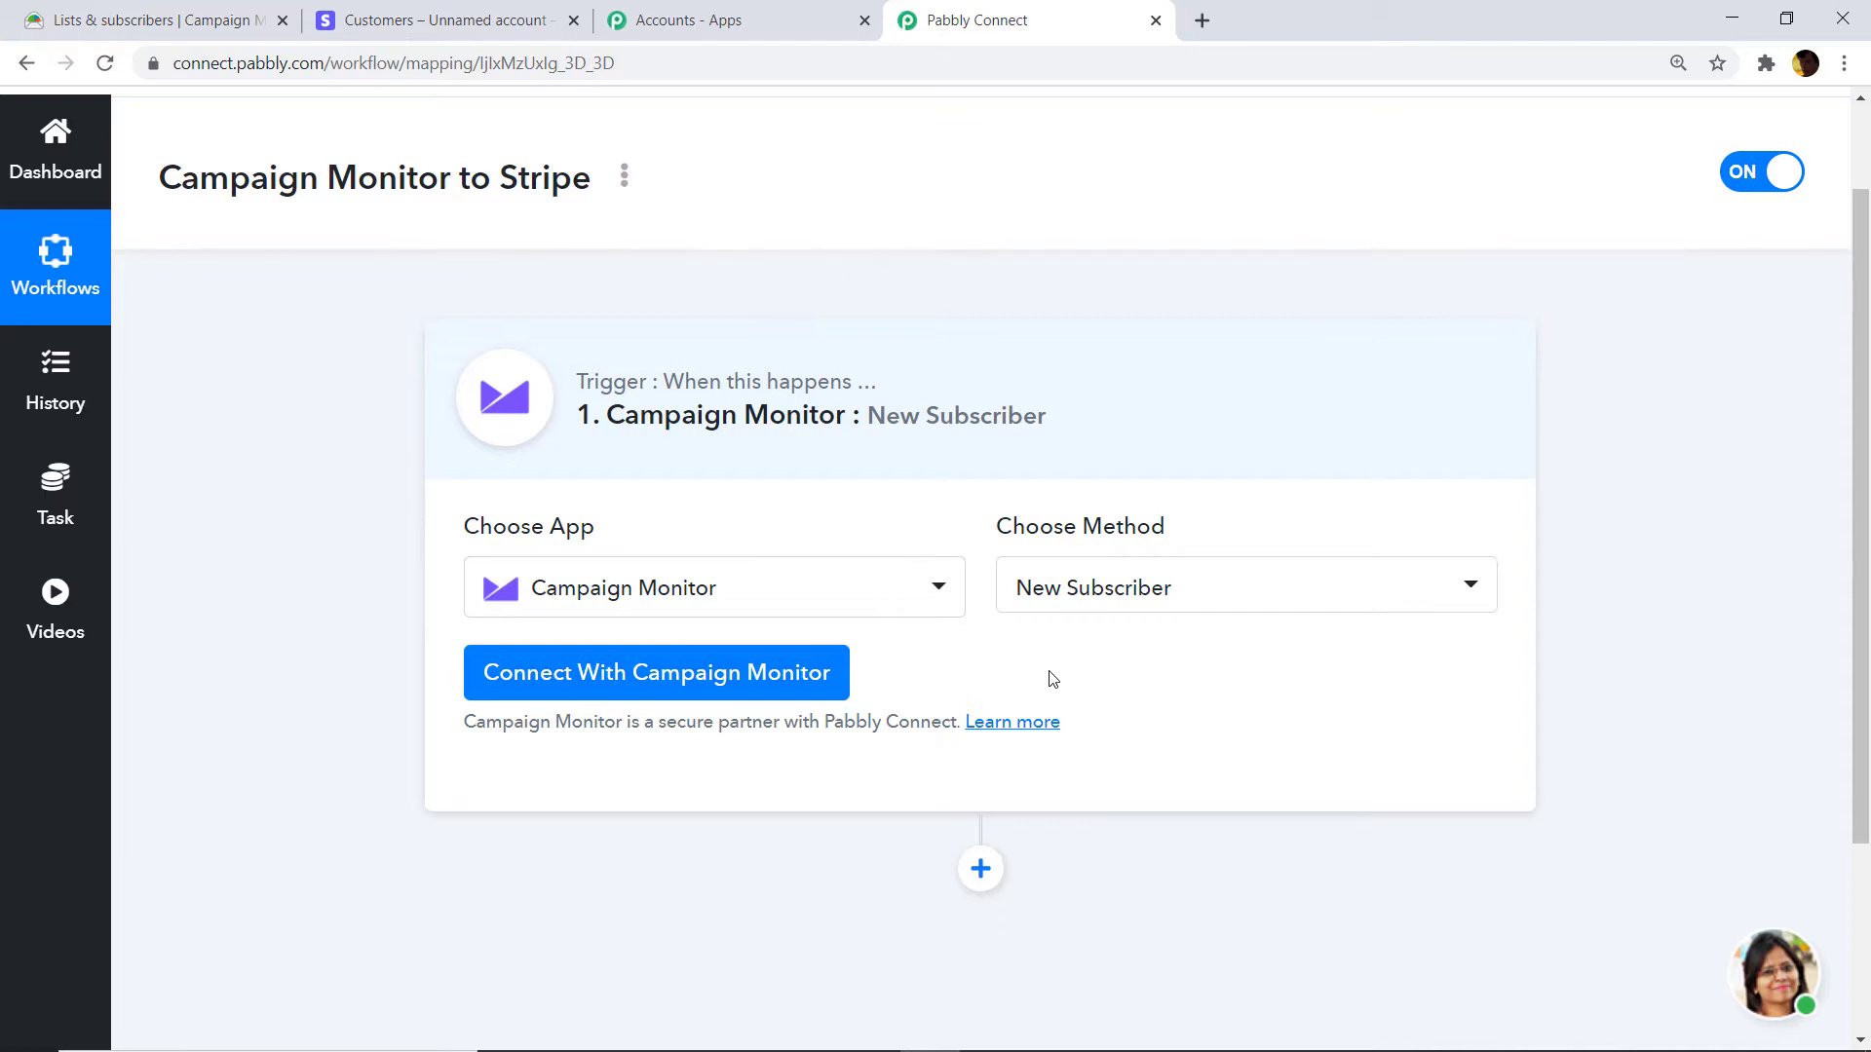
left_click(1124, 609)
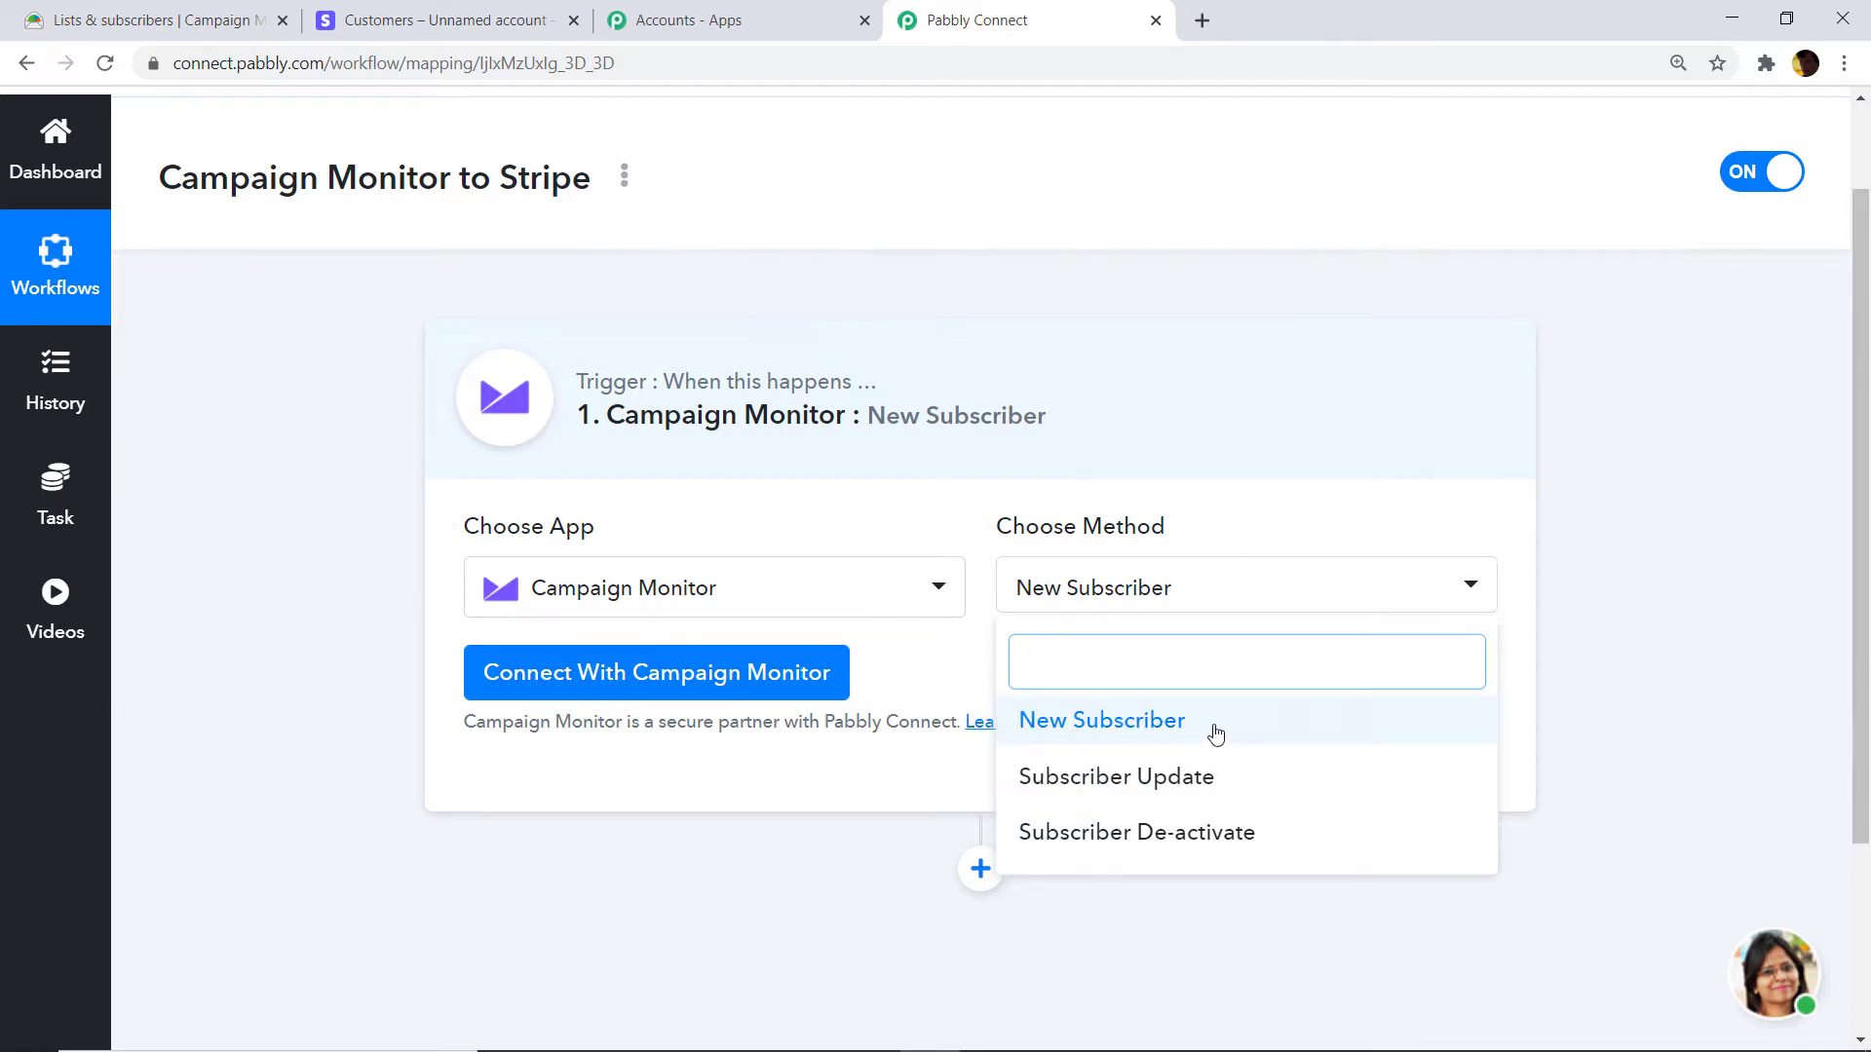
left_click(1215, 733)
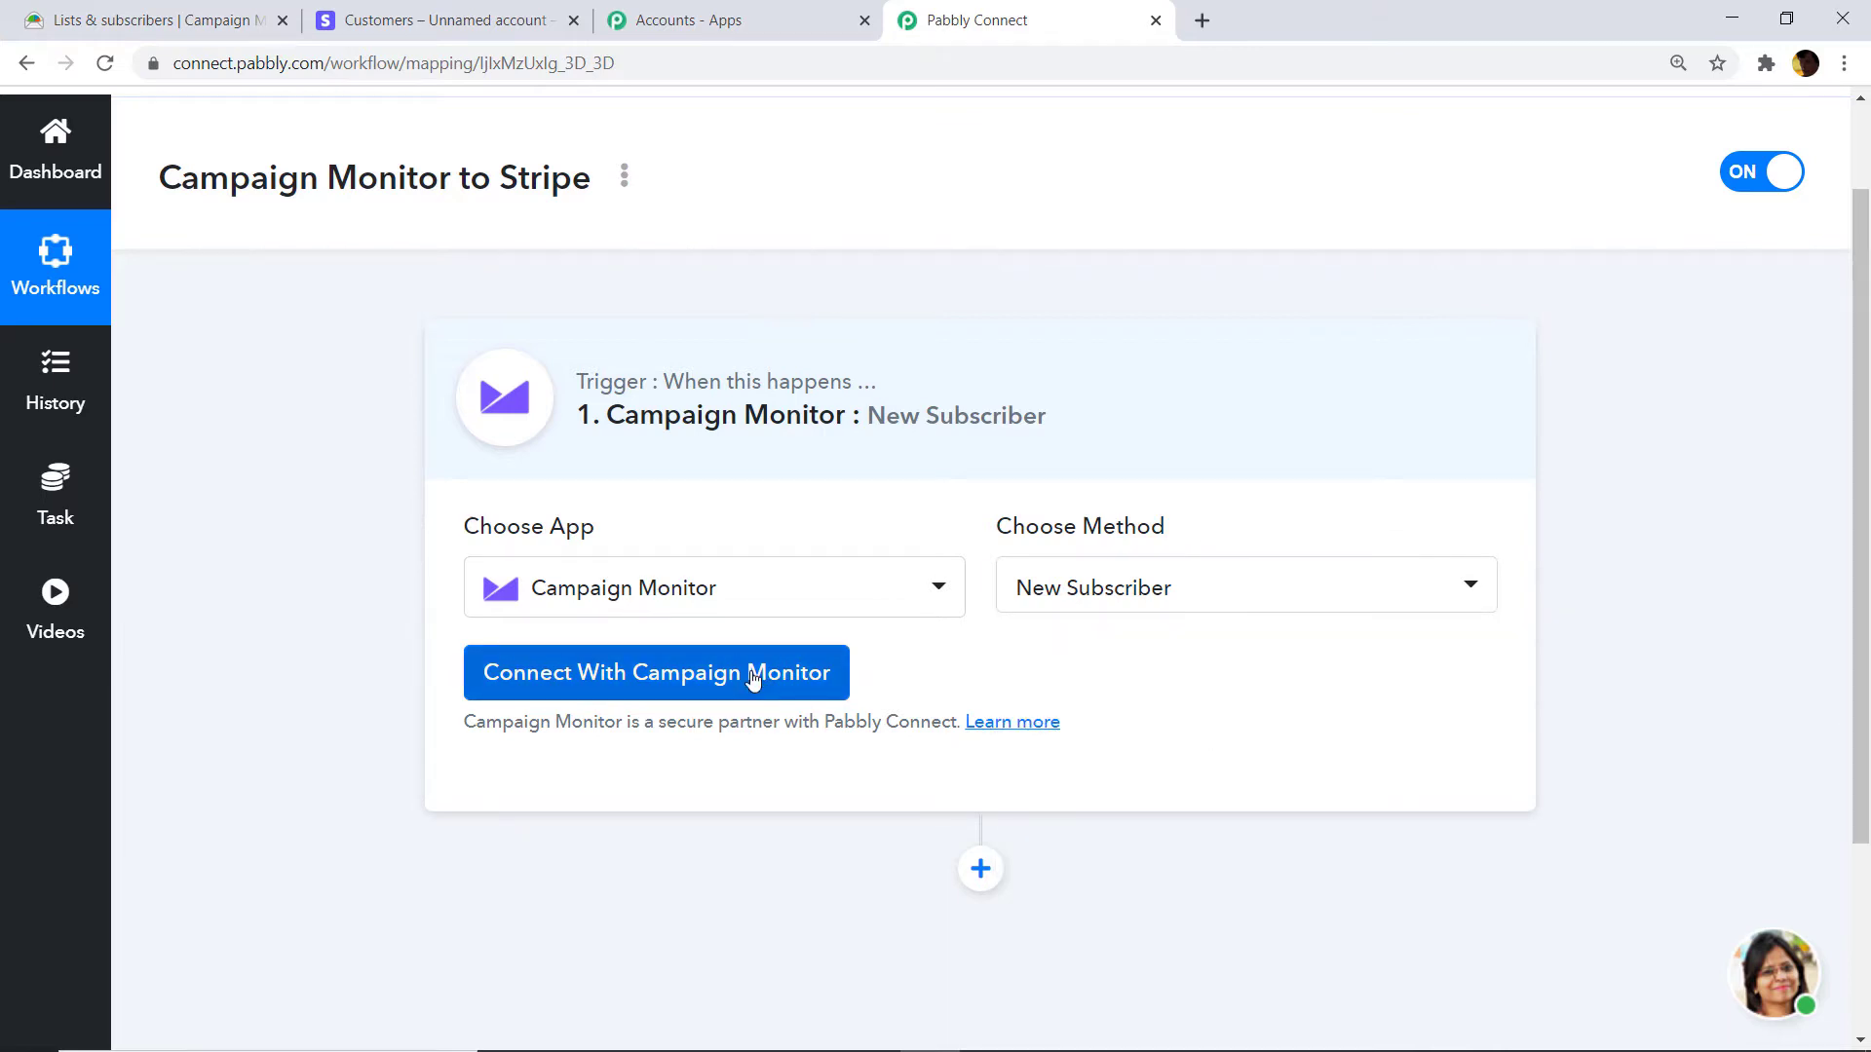
Open the Connect With Campaign Monitor credentials form, then go to the Campaign Monitor tab.
left_click(754, 679)
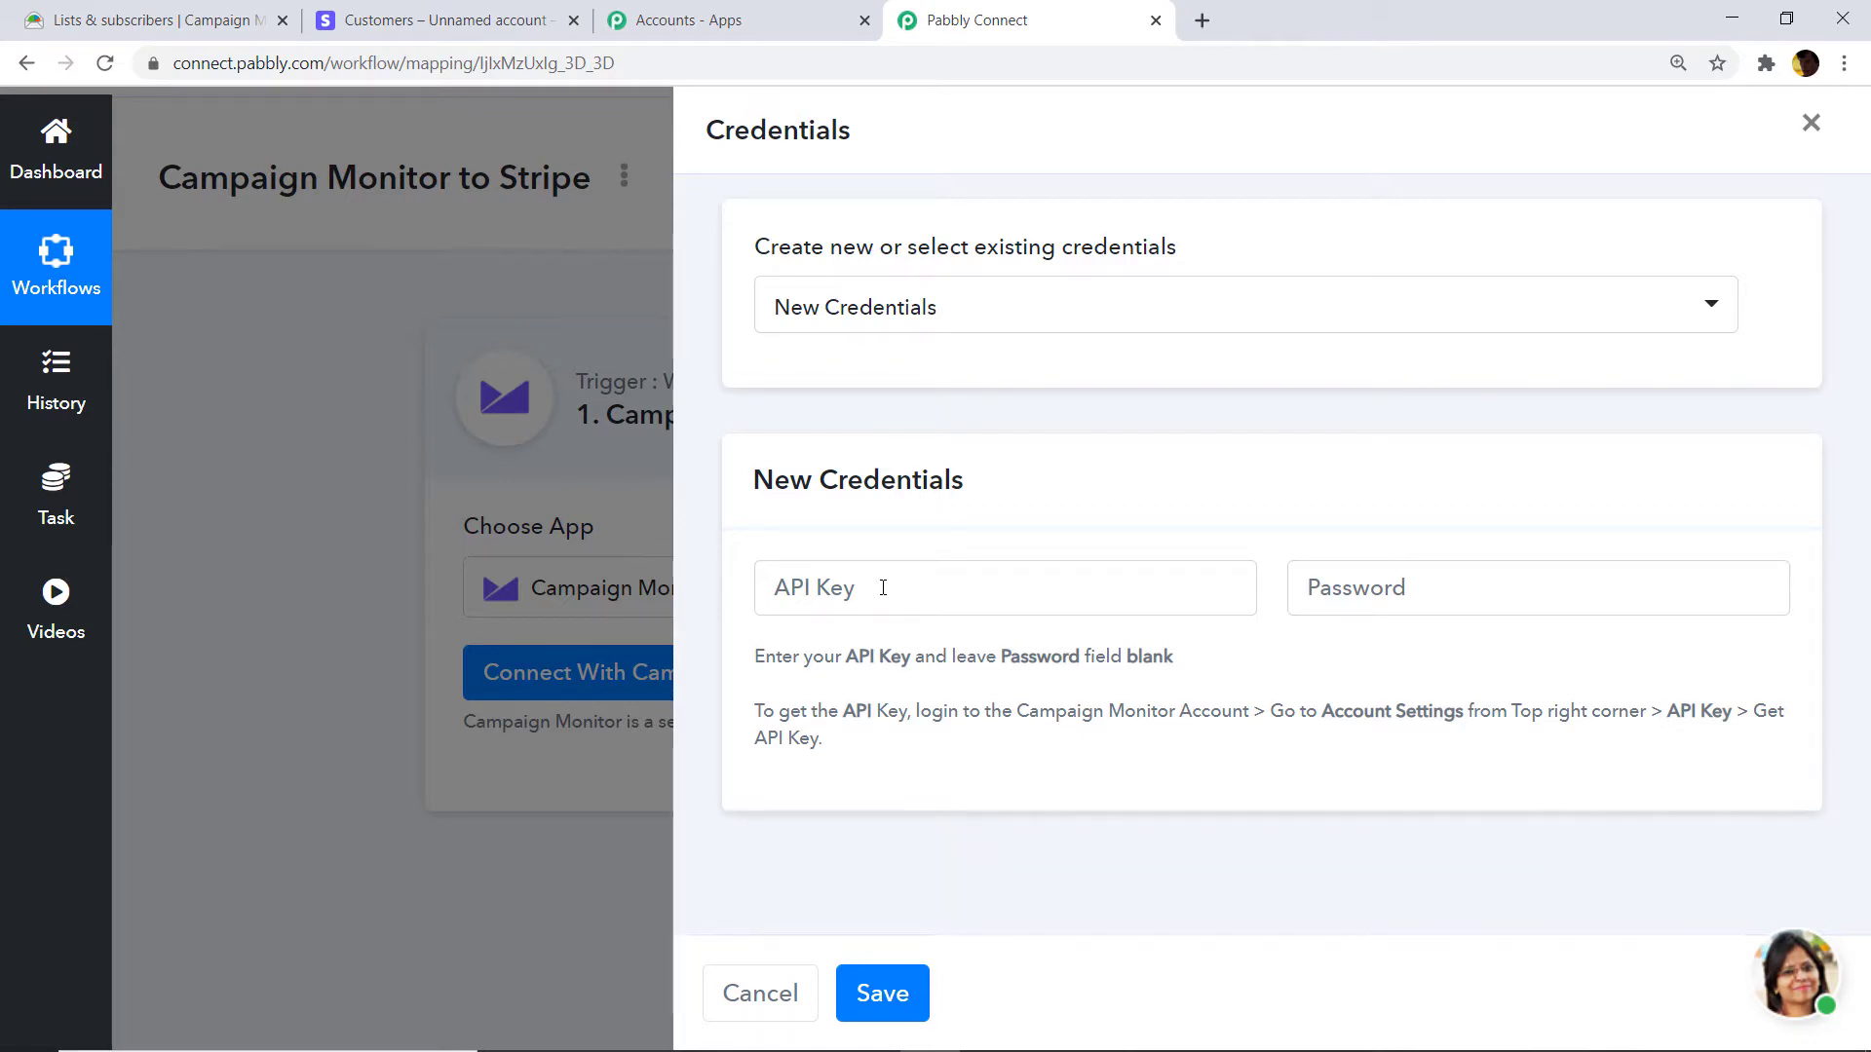
left_click(178, 12)
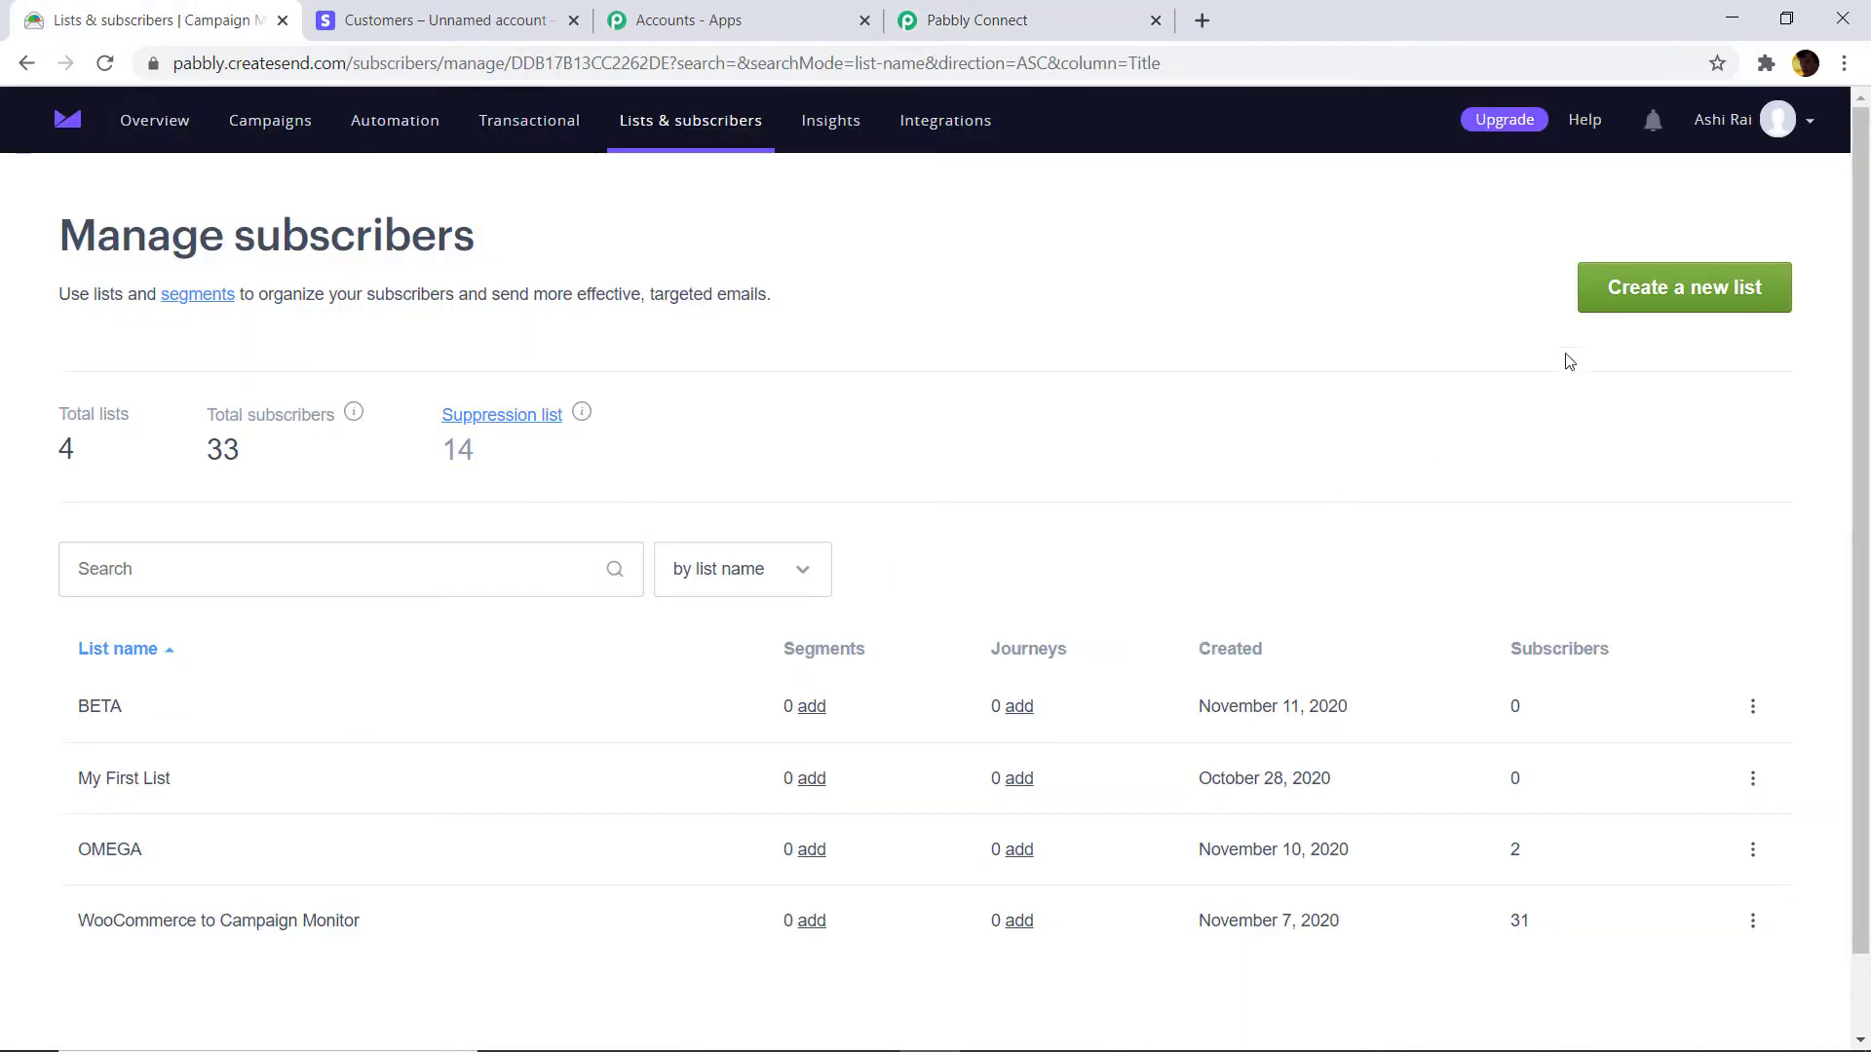
Reveal the API key under Account settings > API keys, entering the account password.
left_click(1796, 135)
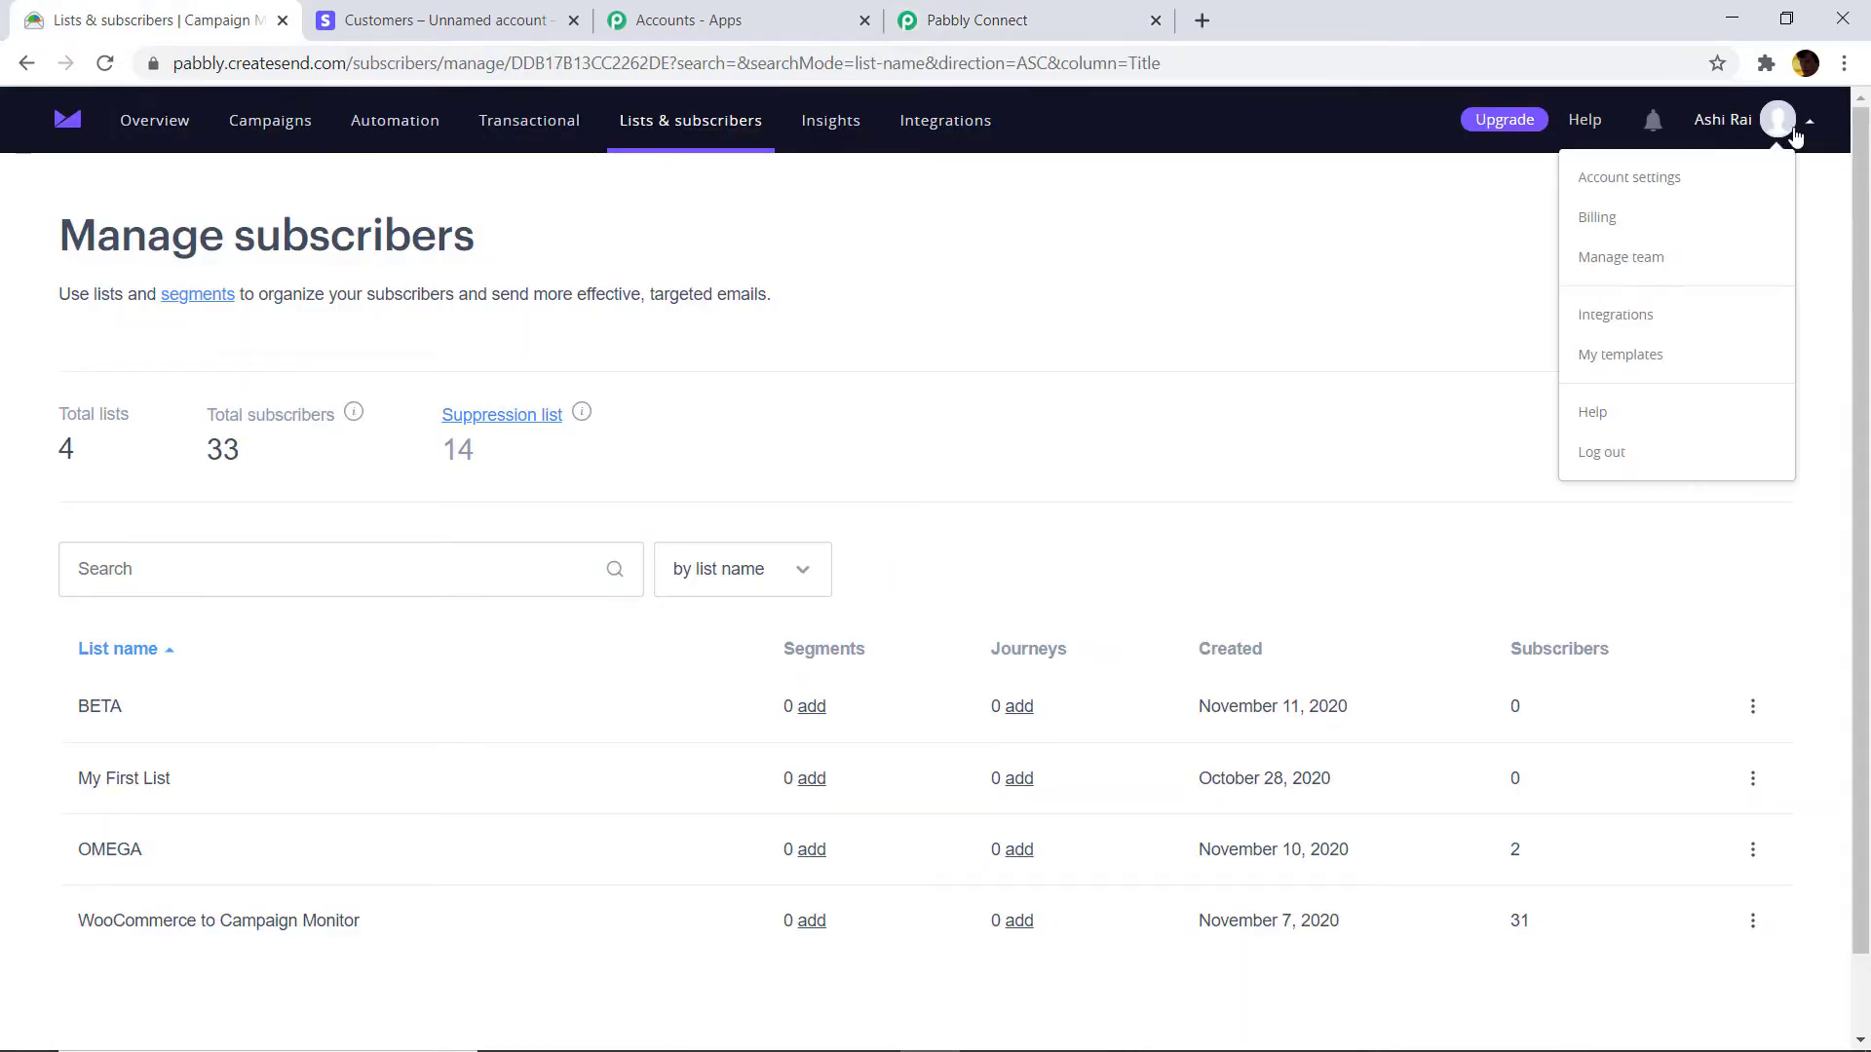
left_click(1630, 181)
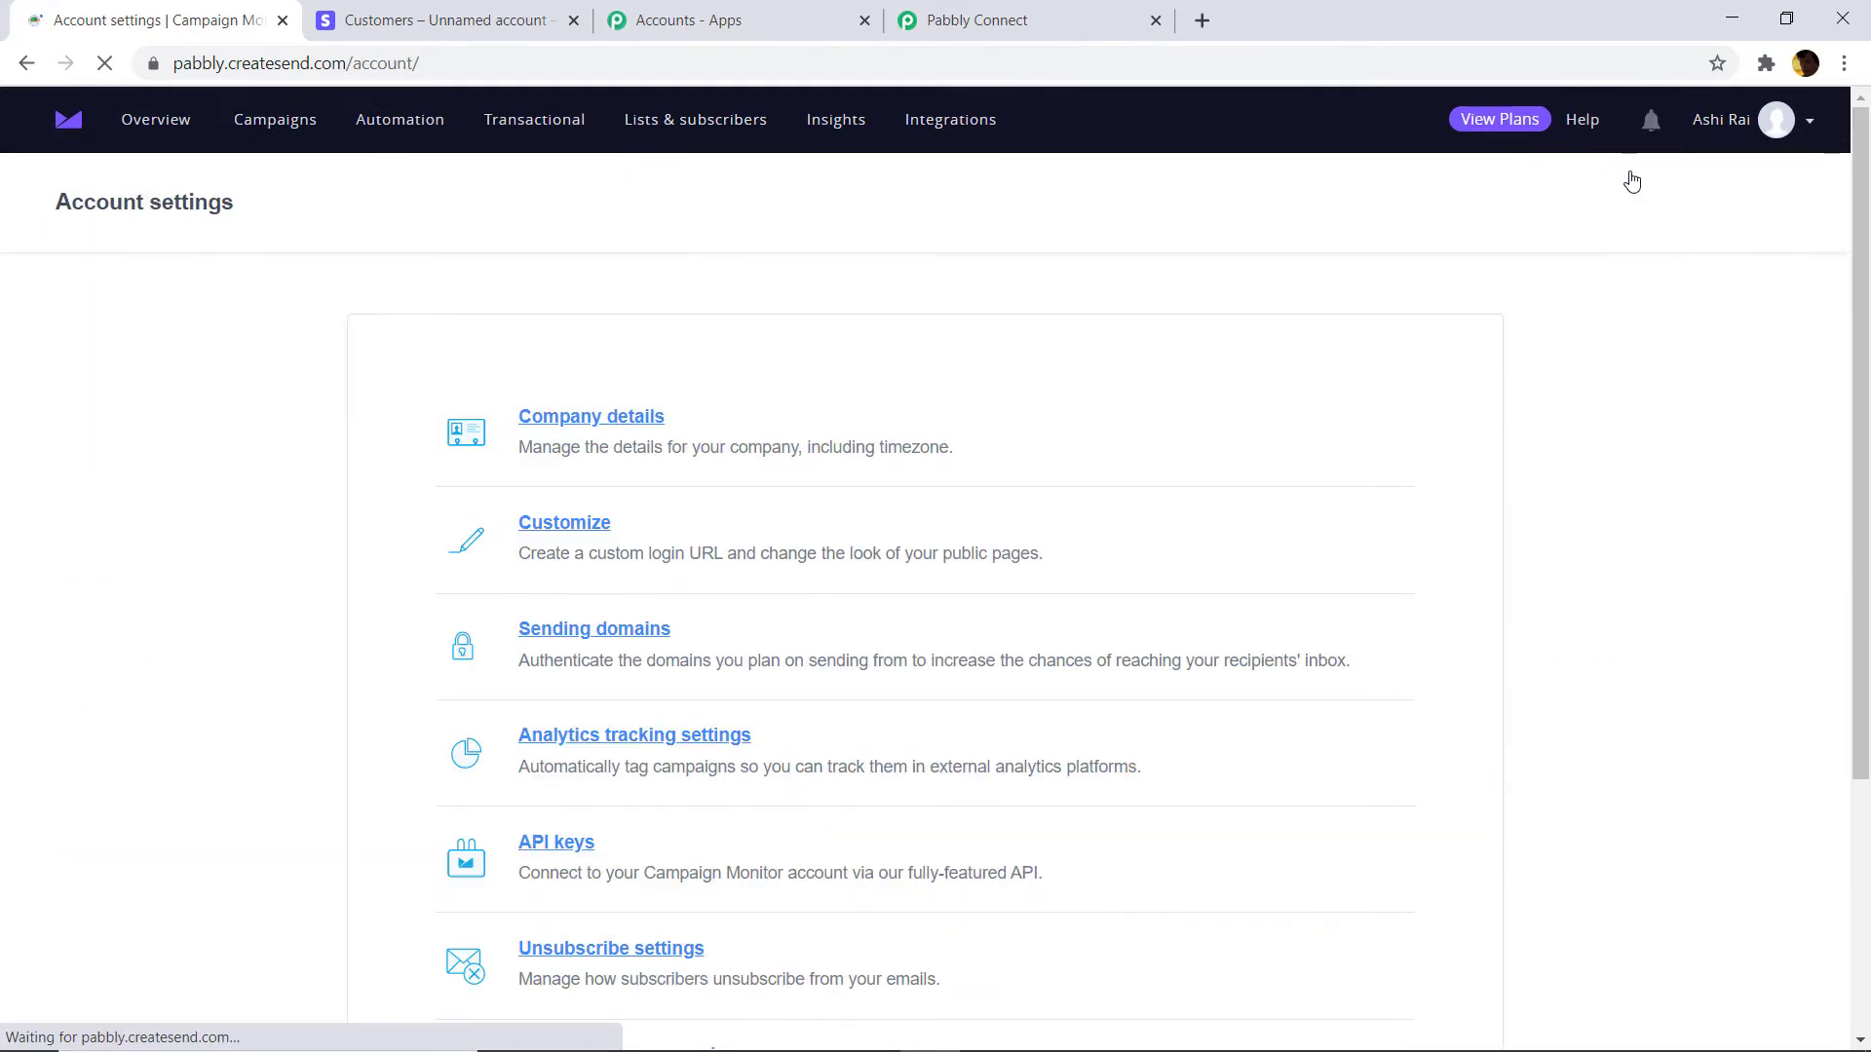
scroll(1173, 355, "down", 3)
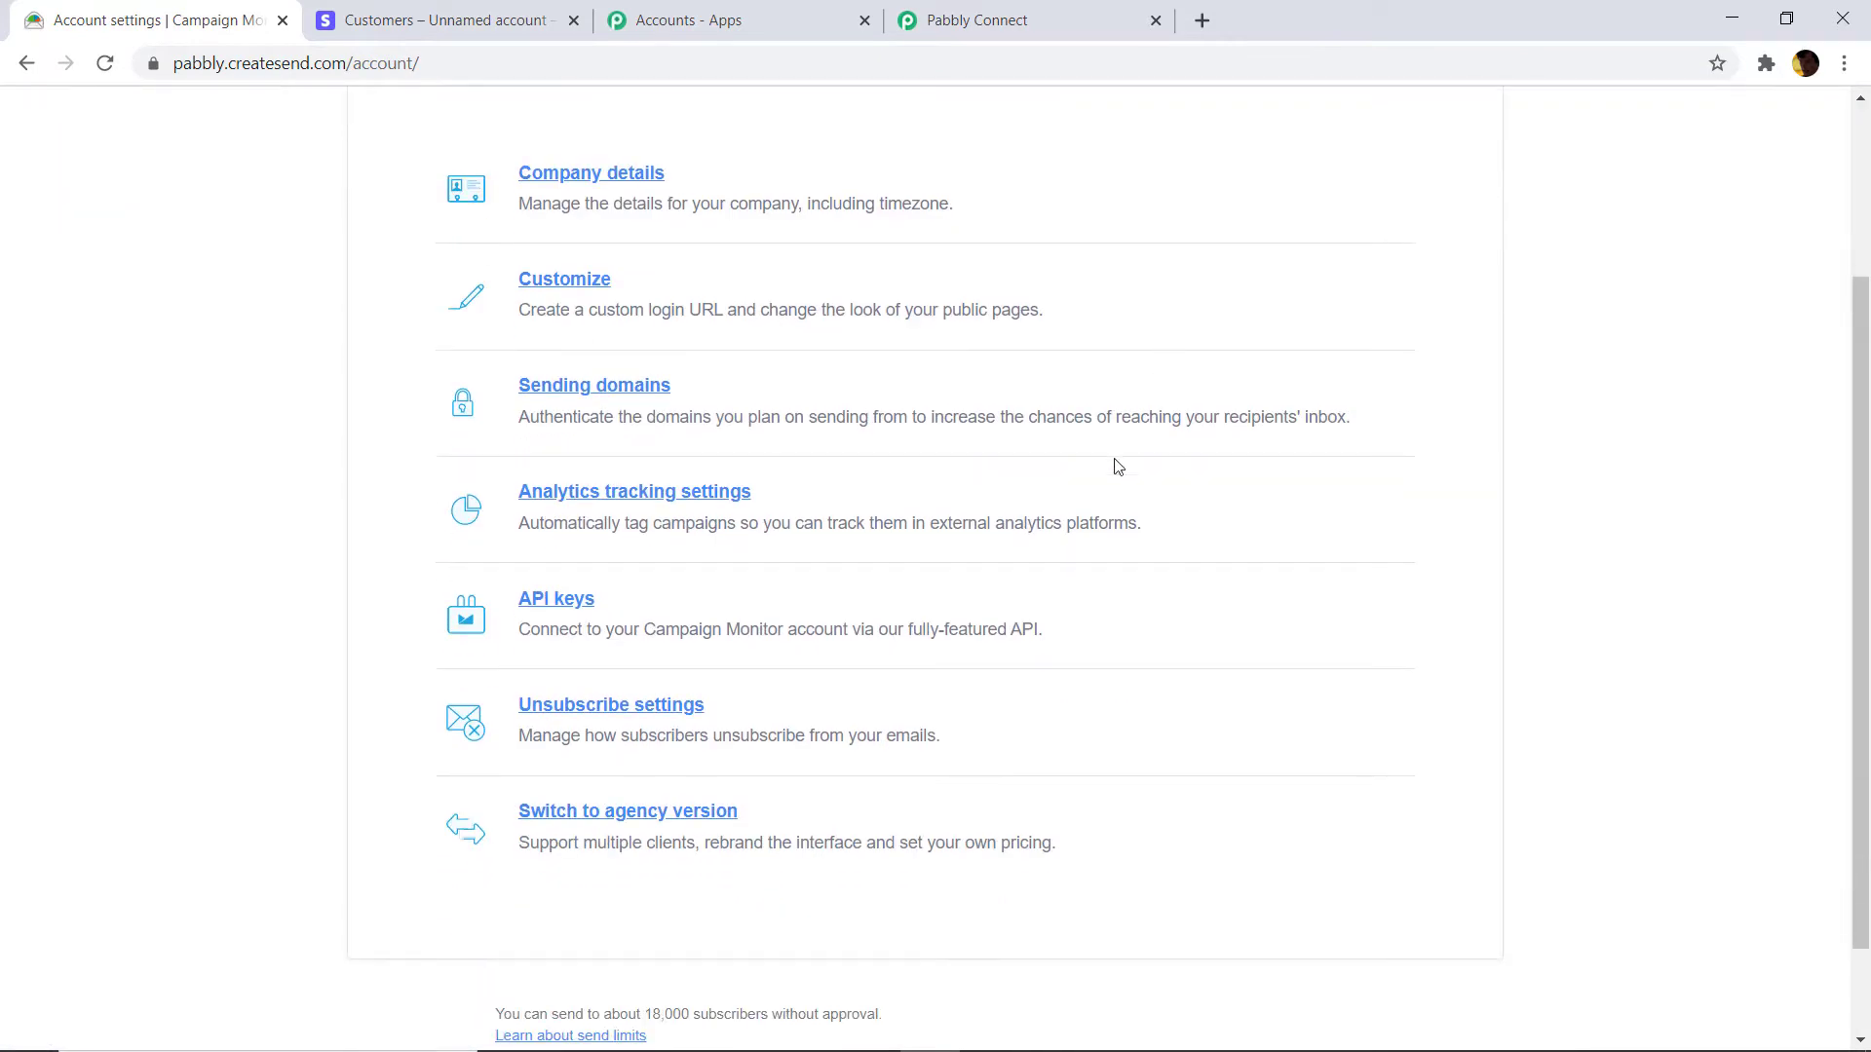
left_click(563, 604)
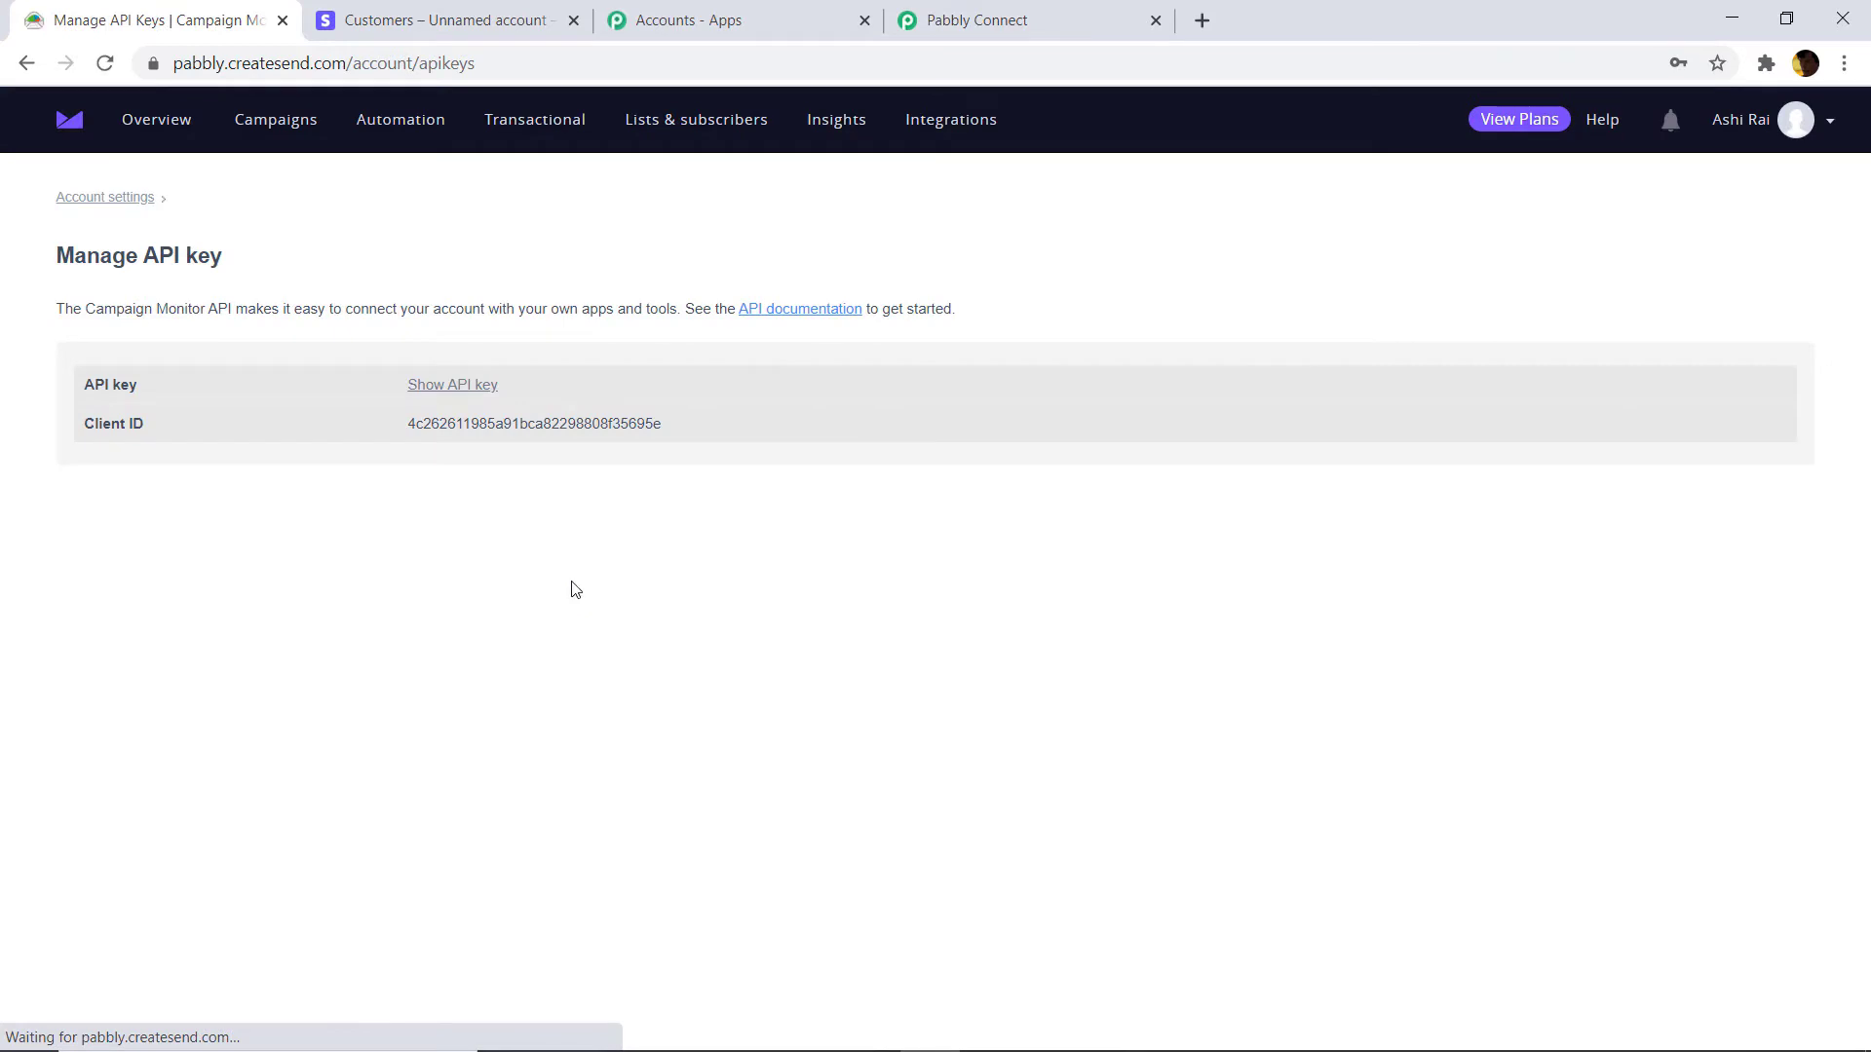
left_click(454, 386)
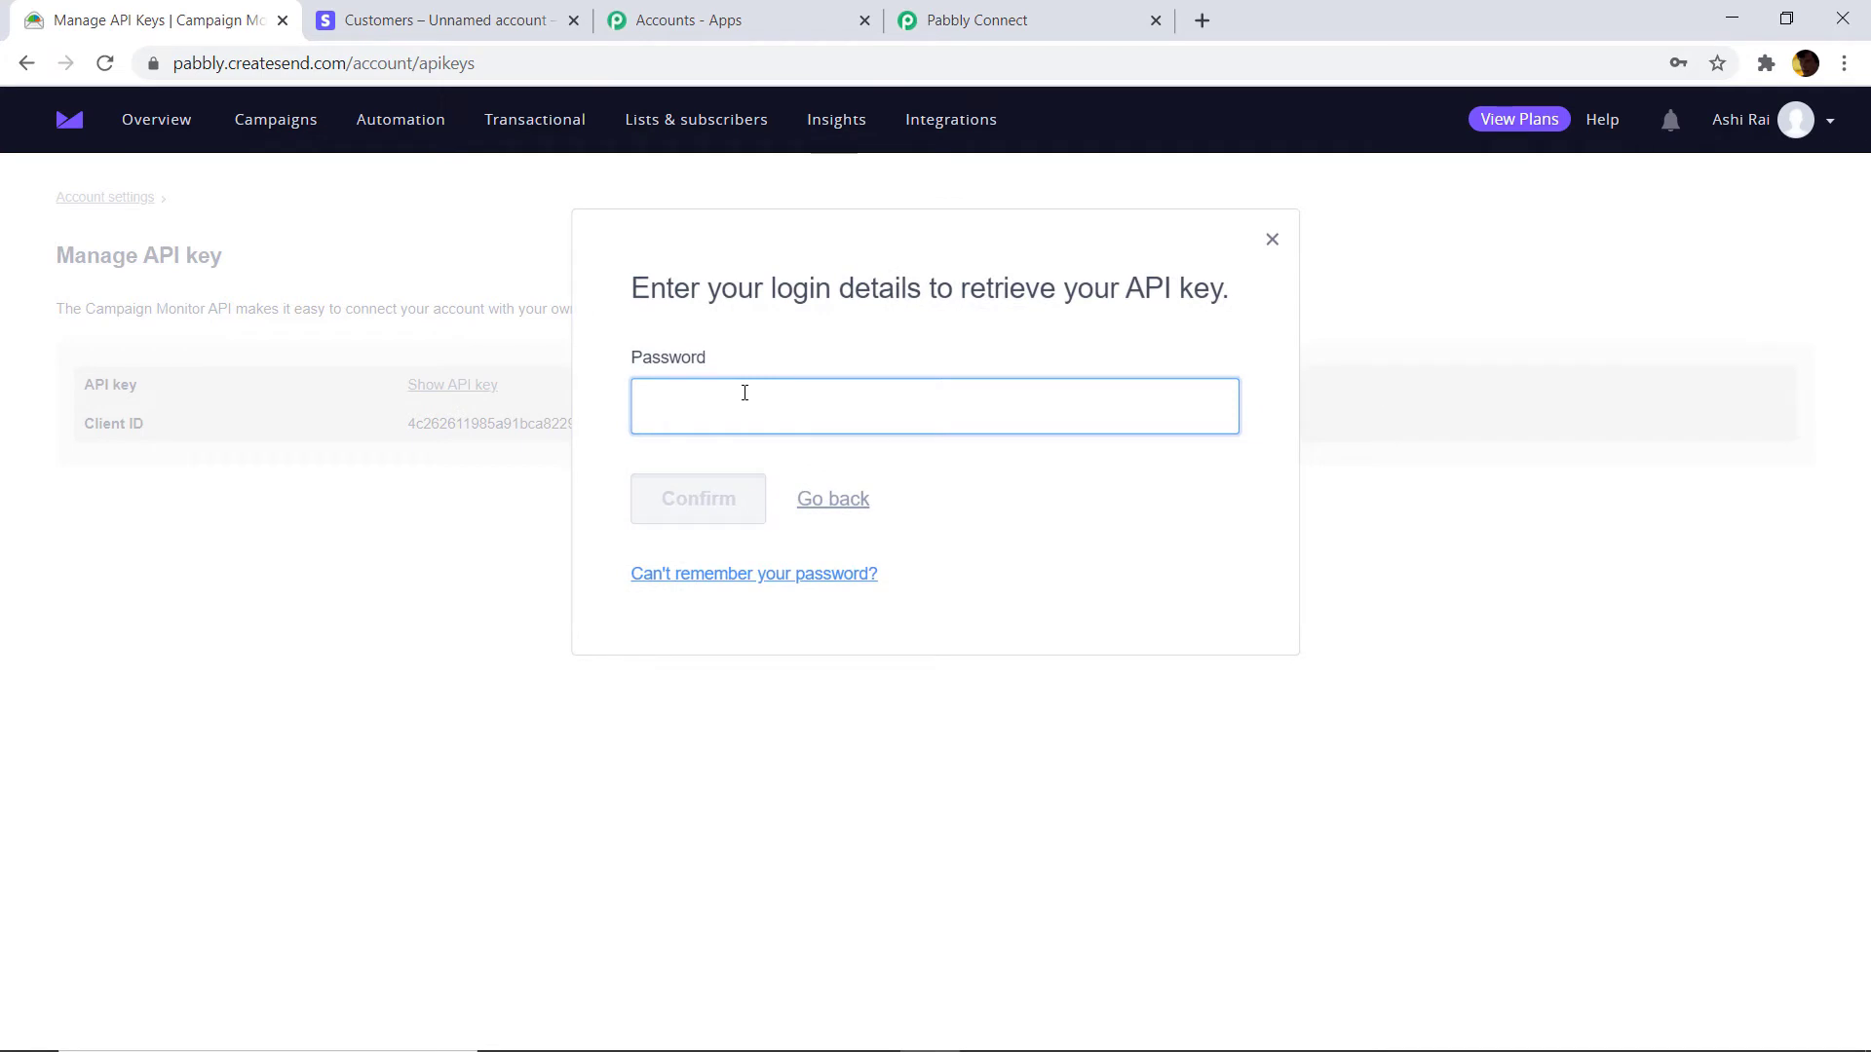
type("••••")
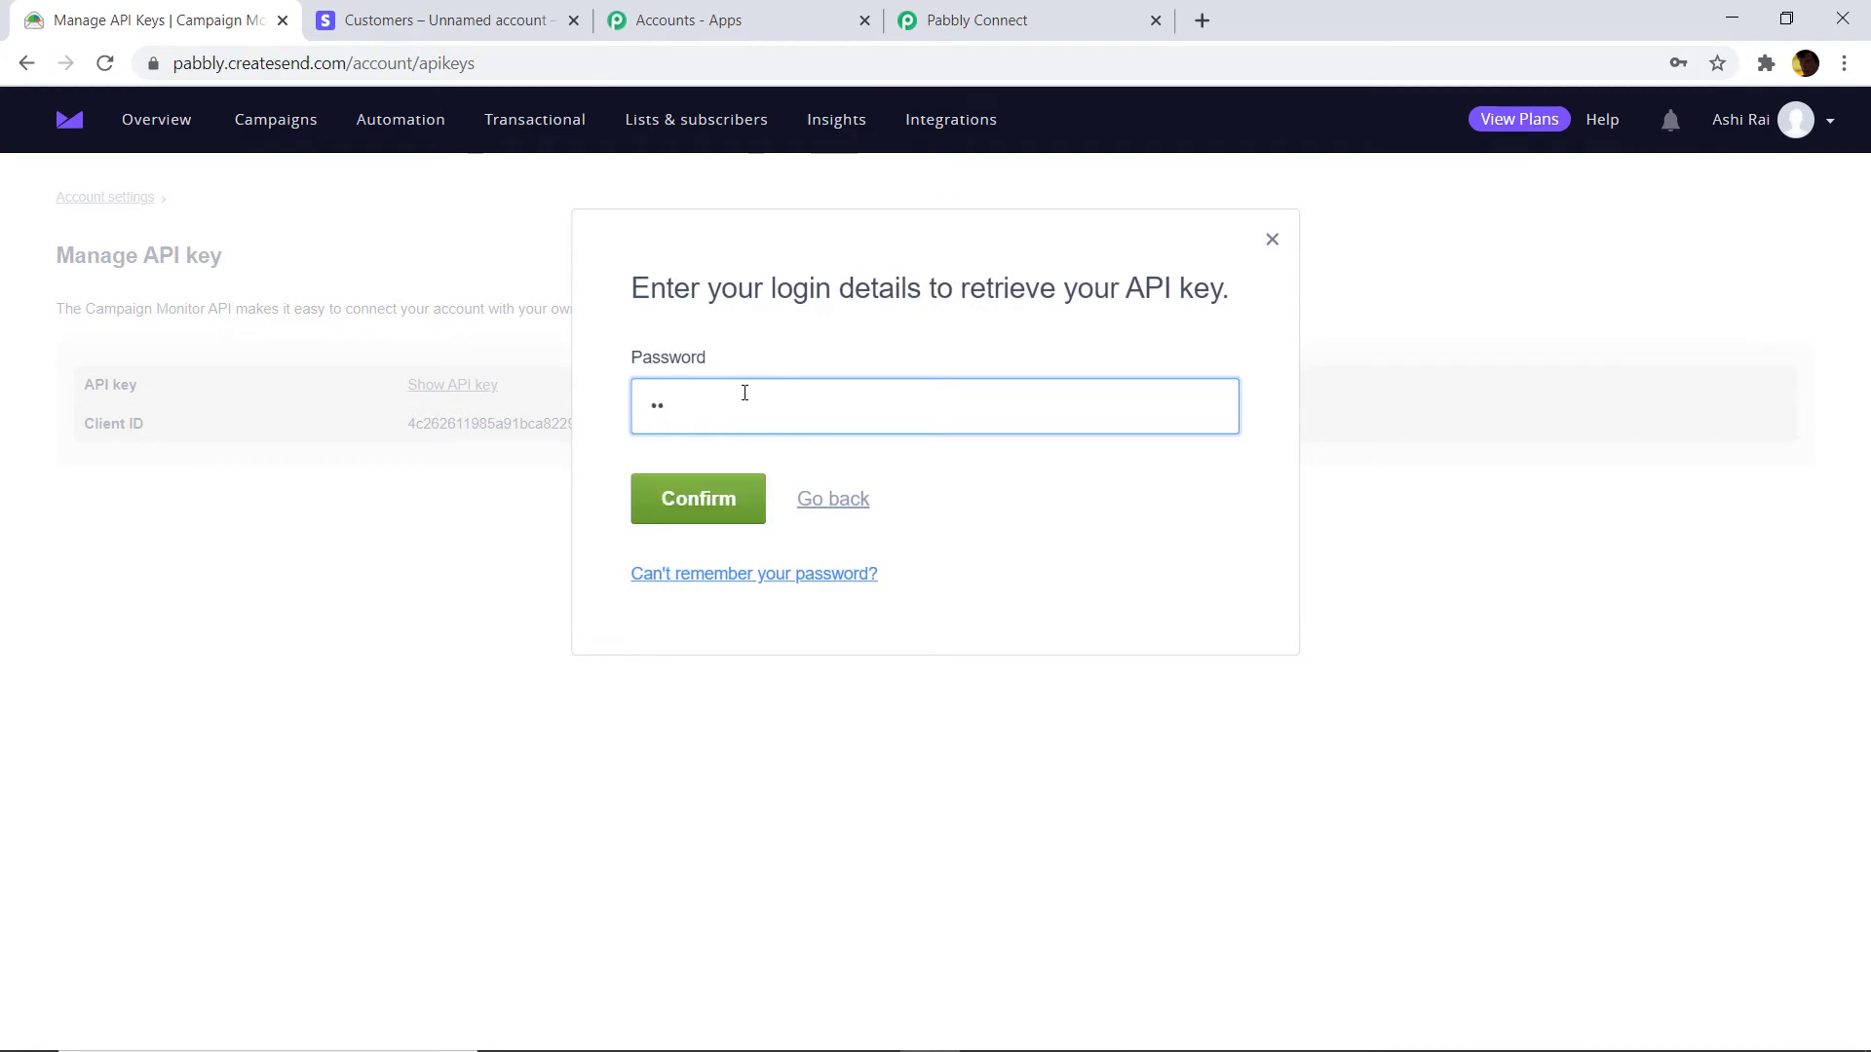
type("••••••••")
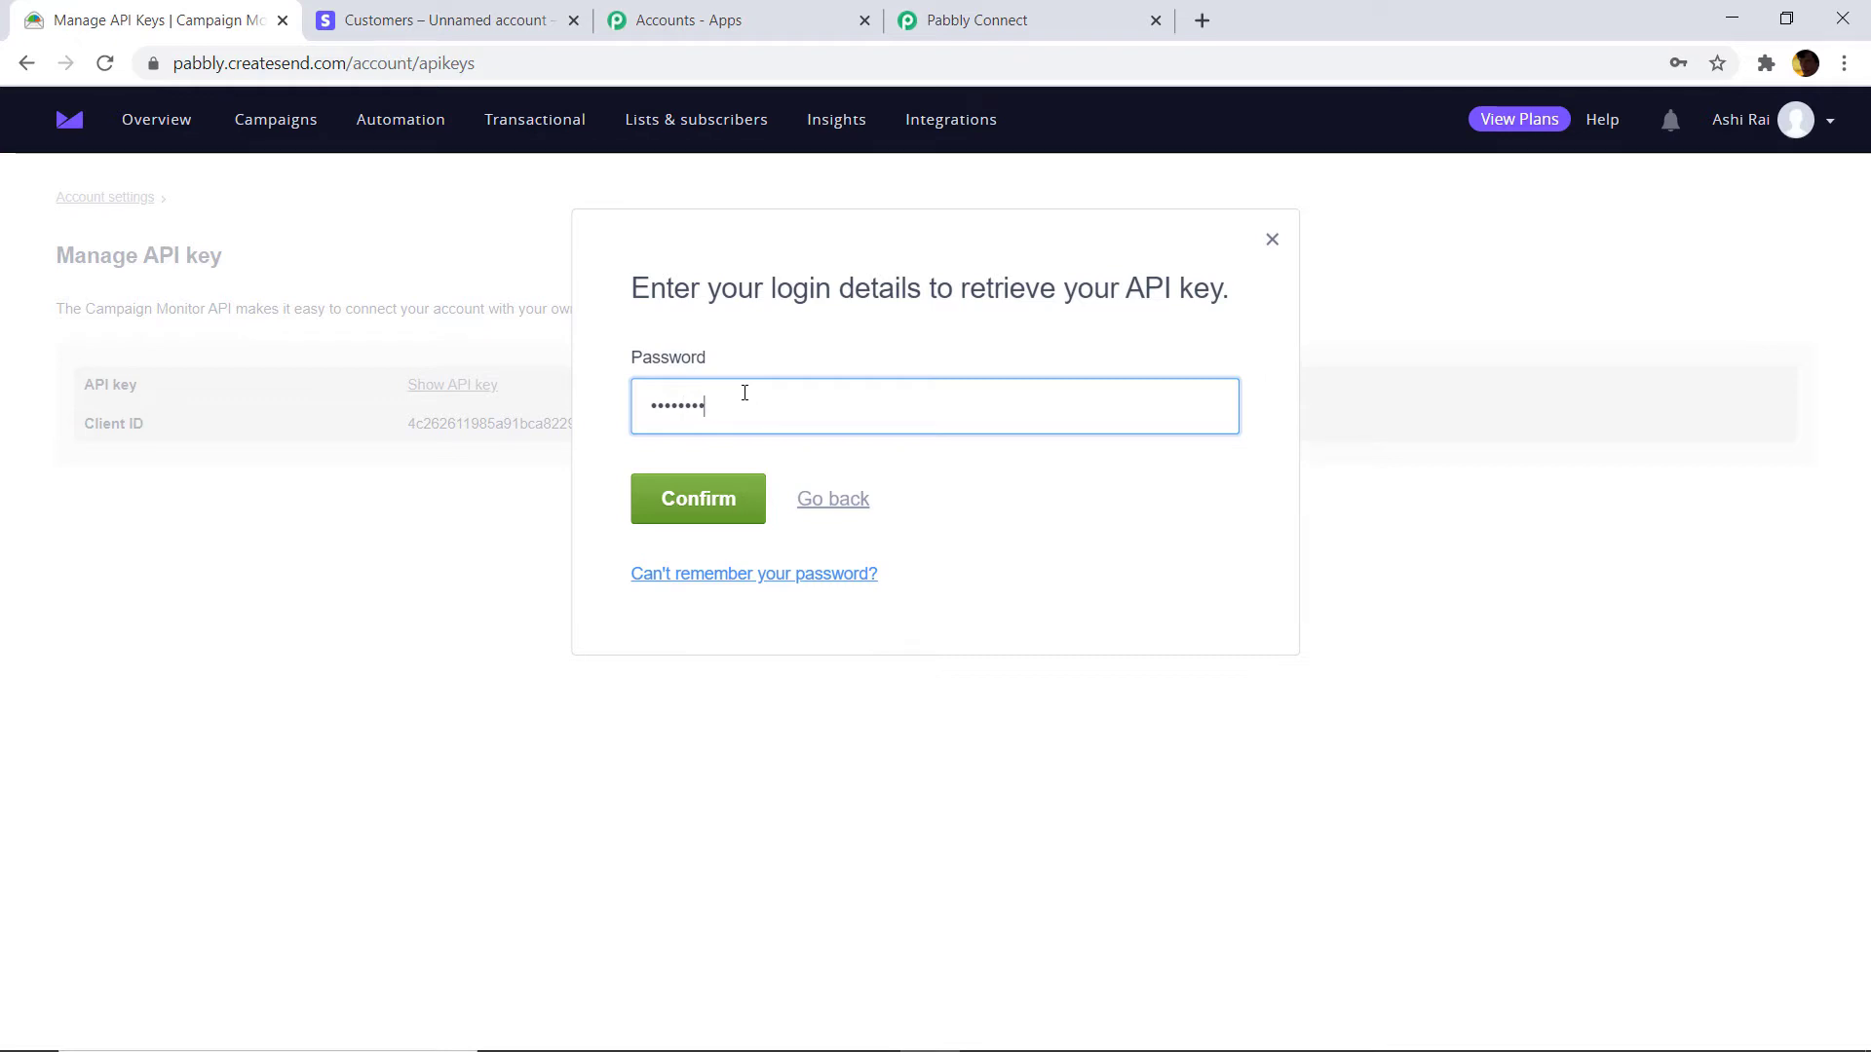
key("Return")
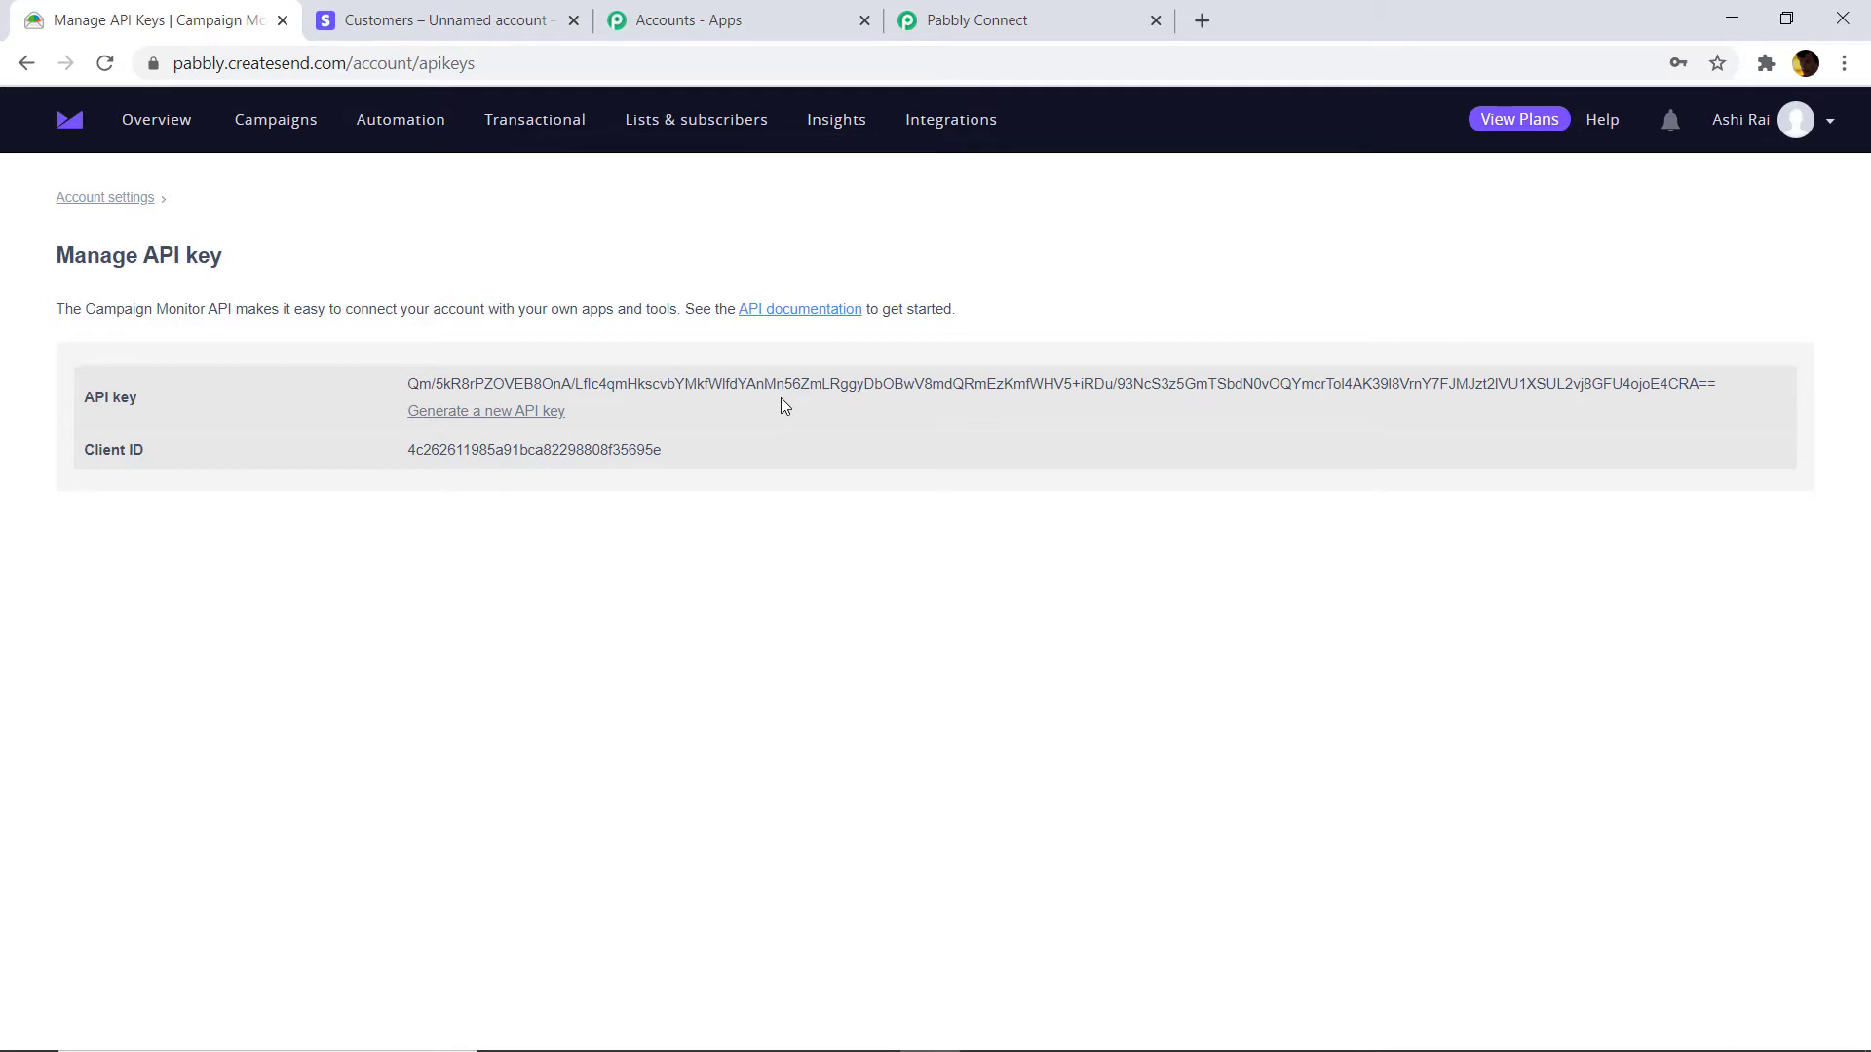
Copy the revealed API key and return to the Pabbly Connect credentials form.
left_click_drag(1734, 383, 407, 382)
right_click(436, 389)
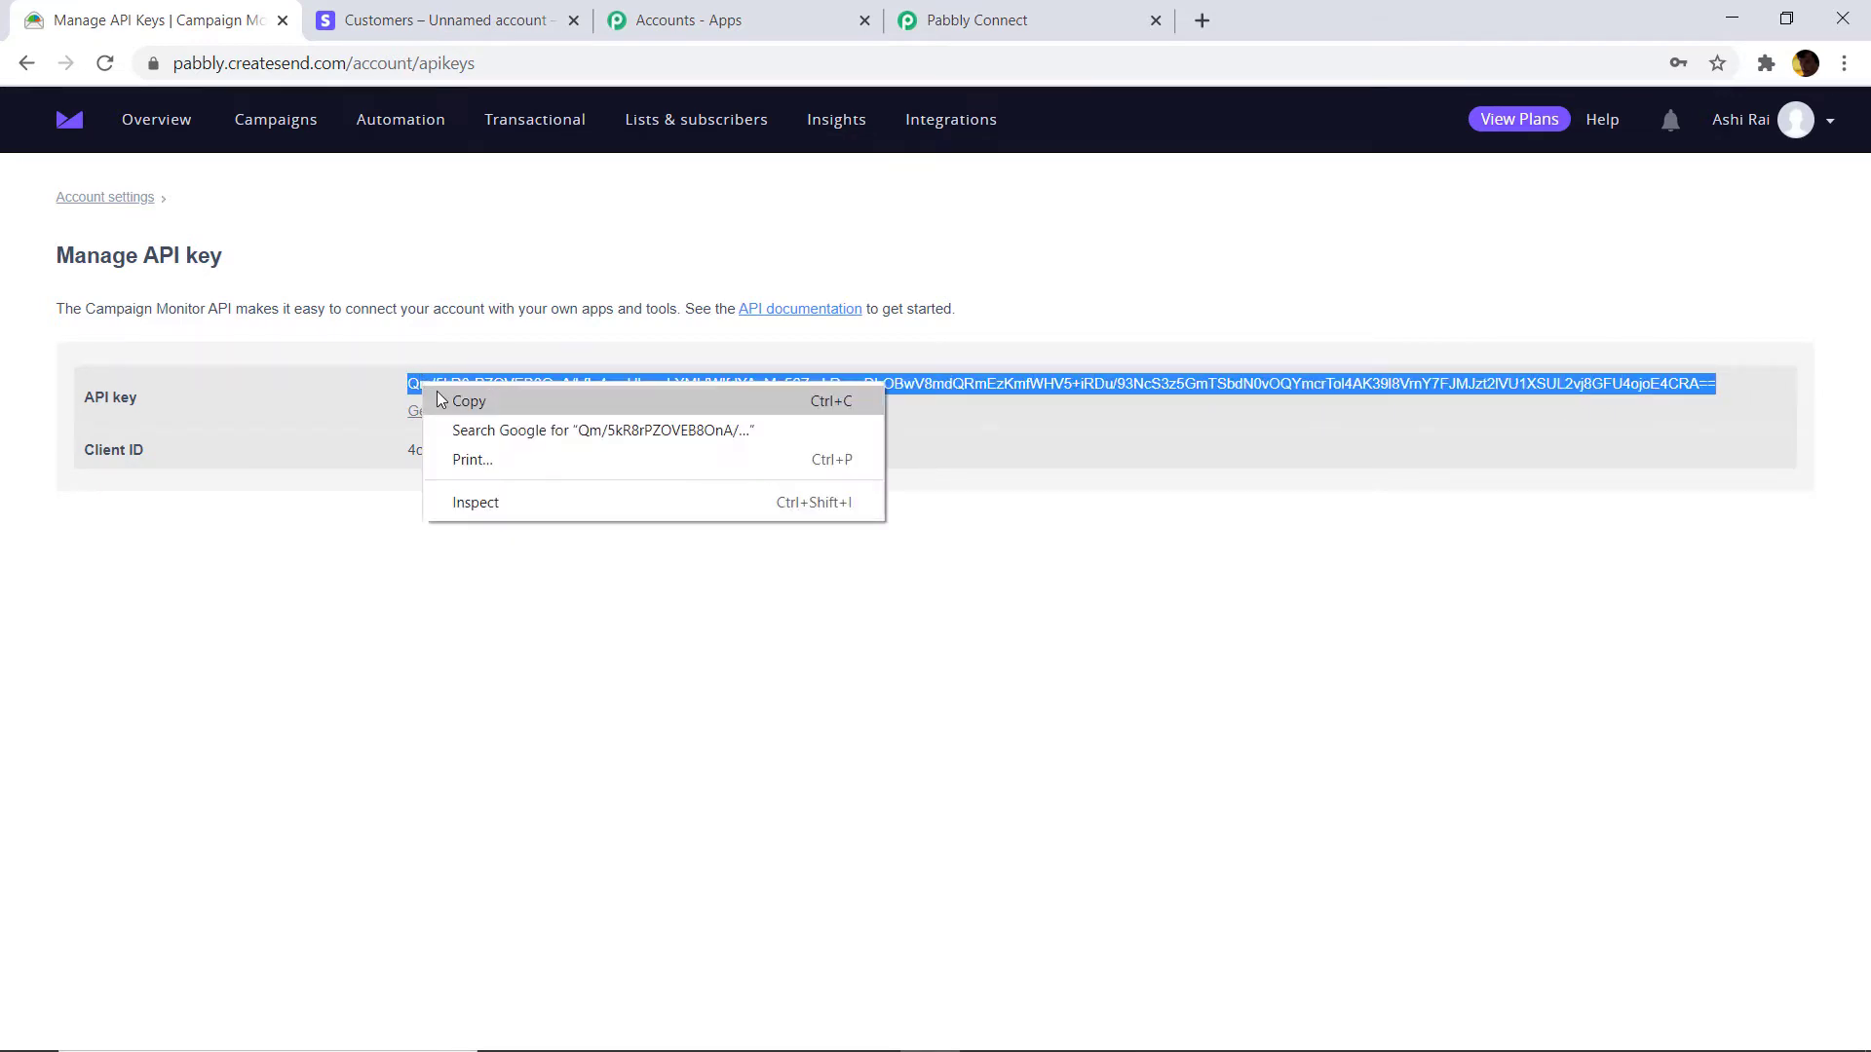
left_click(439, 398)
left_click(969, 20)
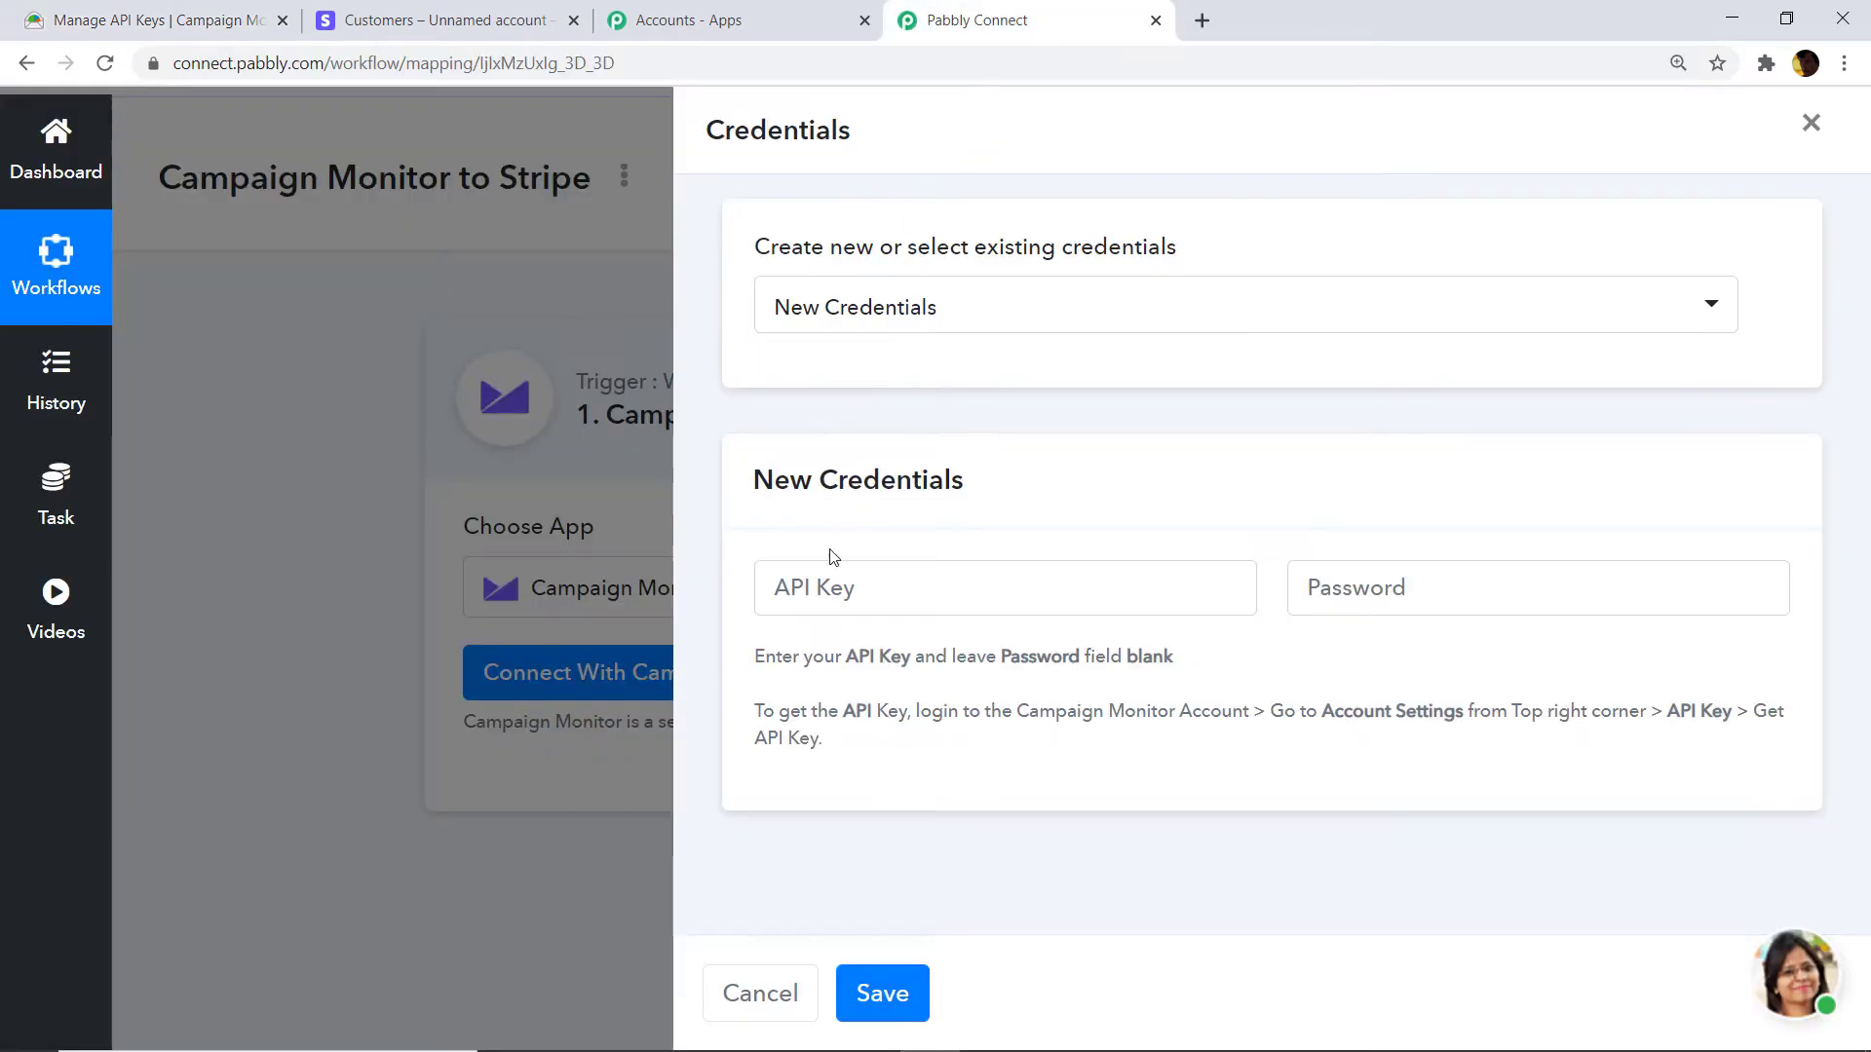
Paste the API key into the API Key field and save the credentials.
right_click(824, 585)
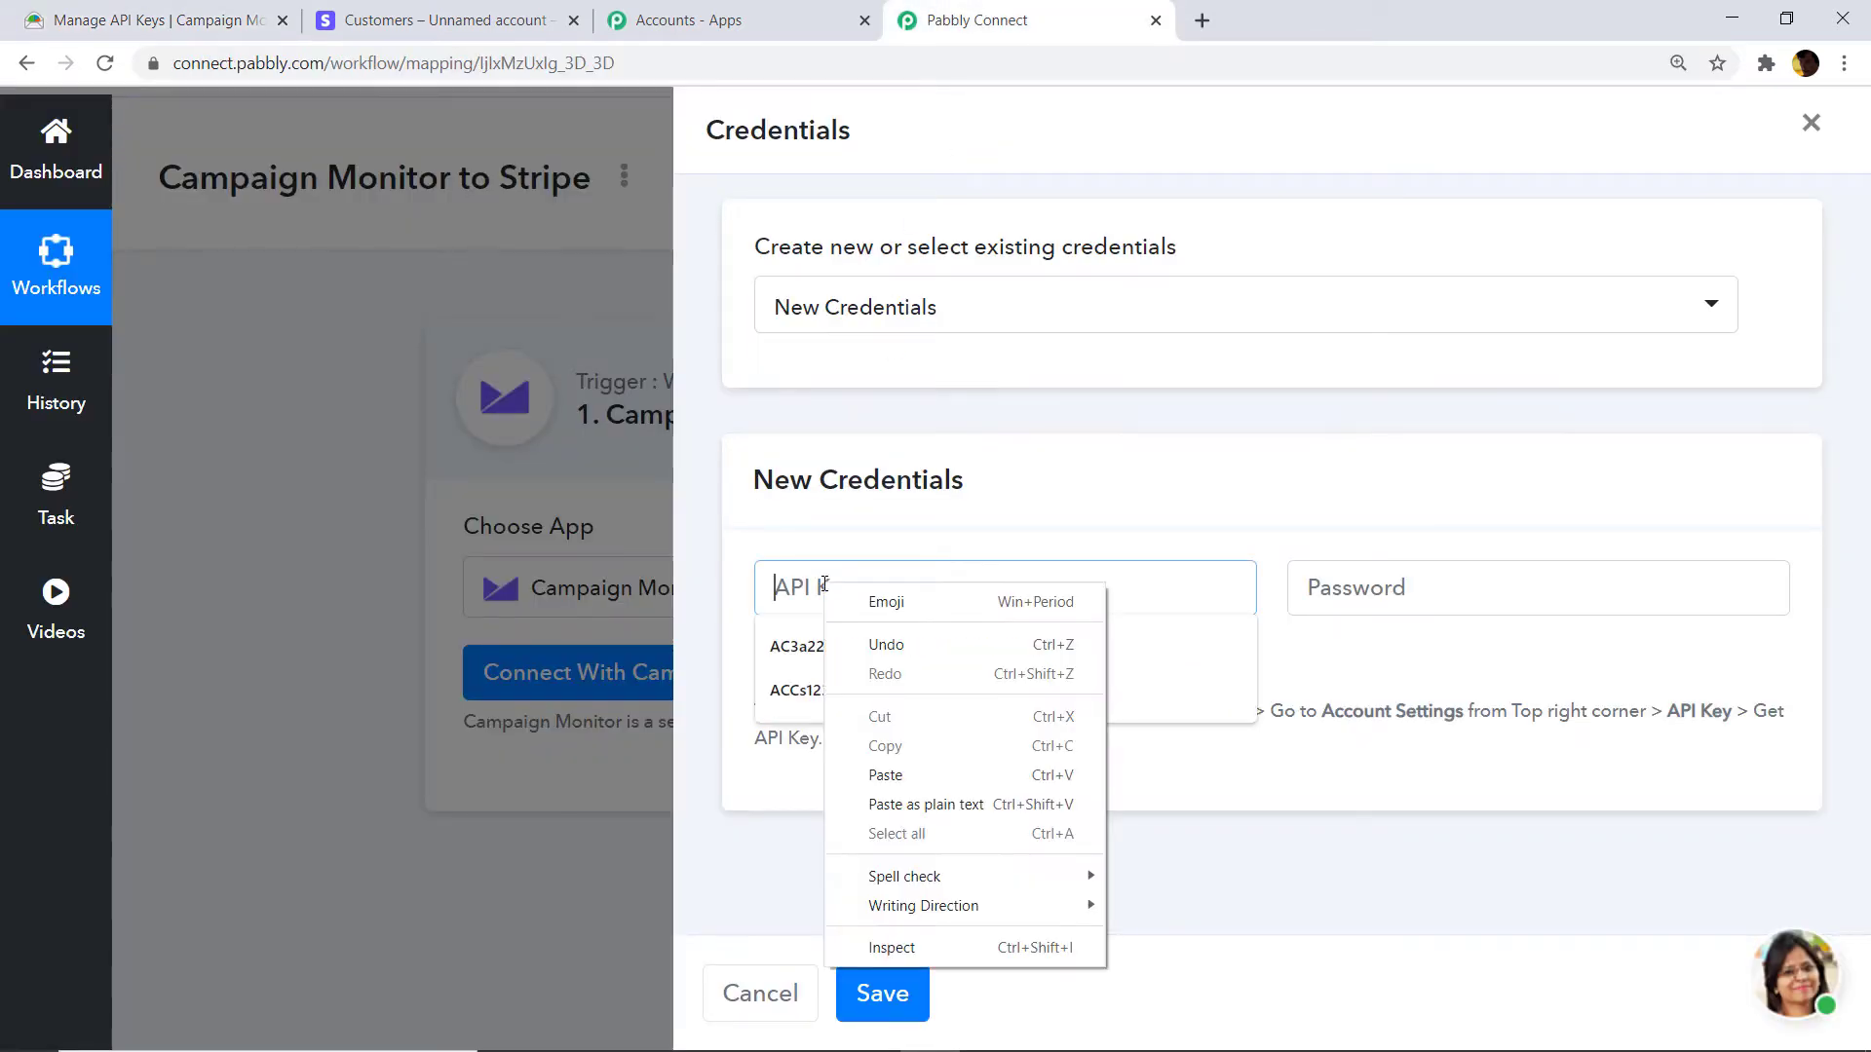
left_click(891, 769)
left_click(888, 999)
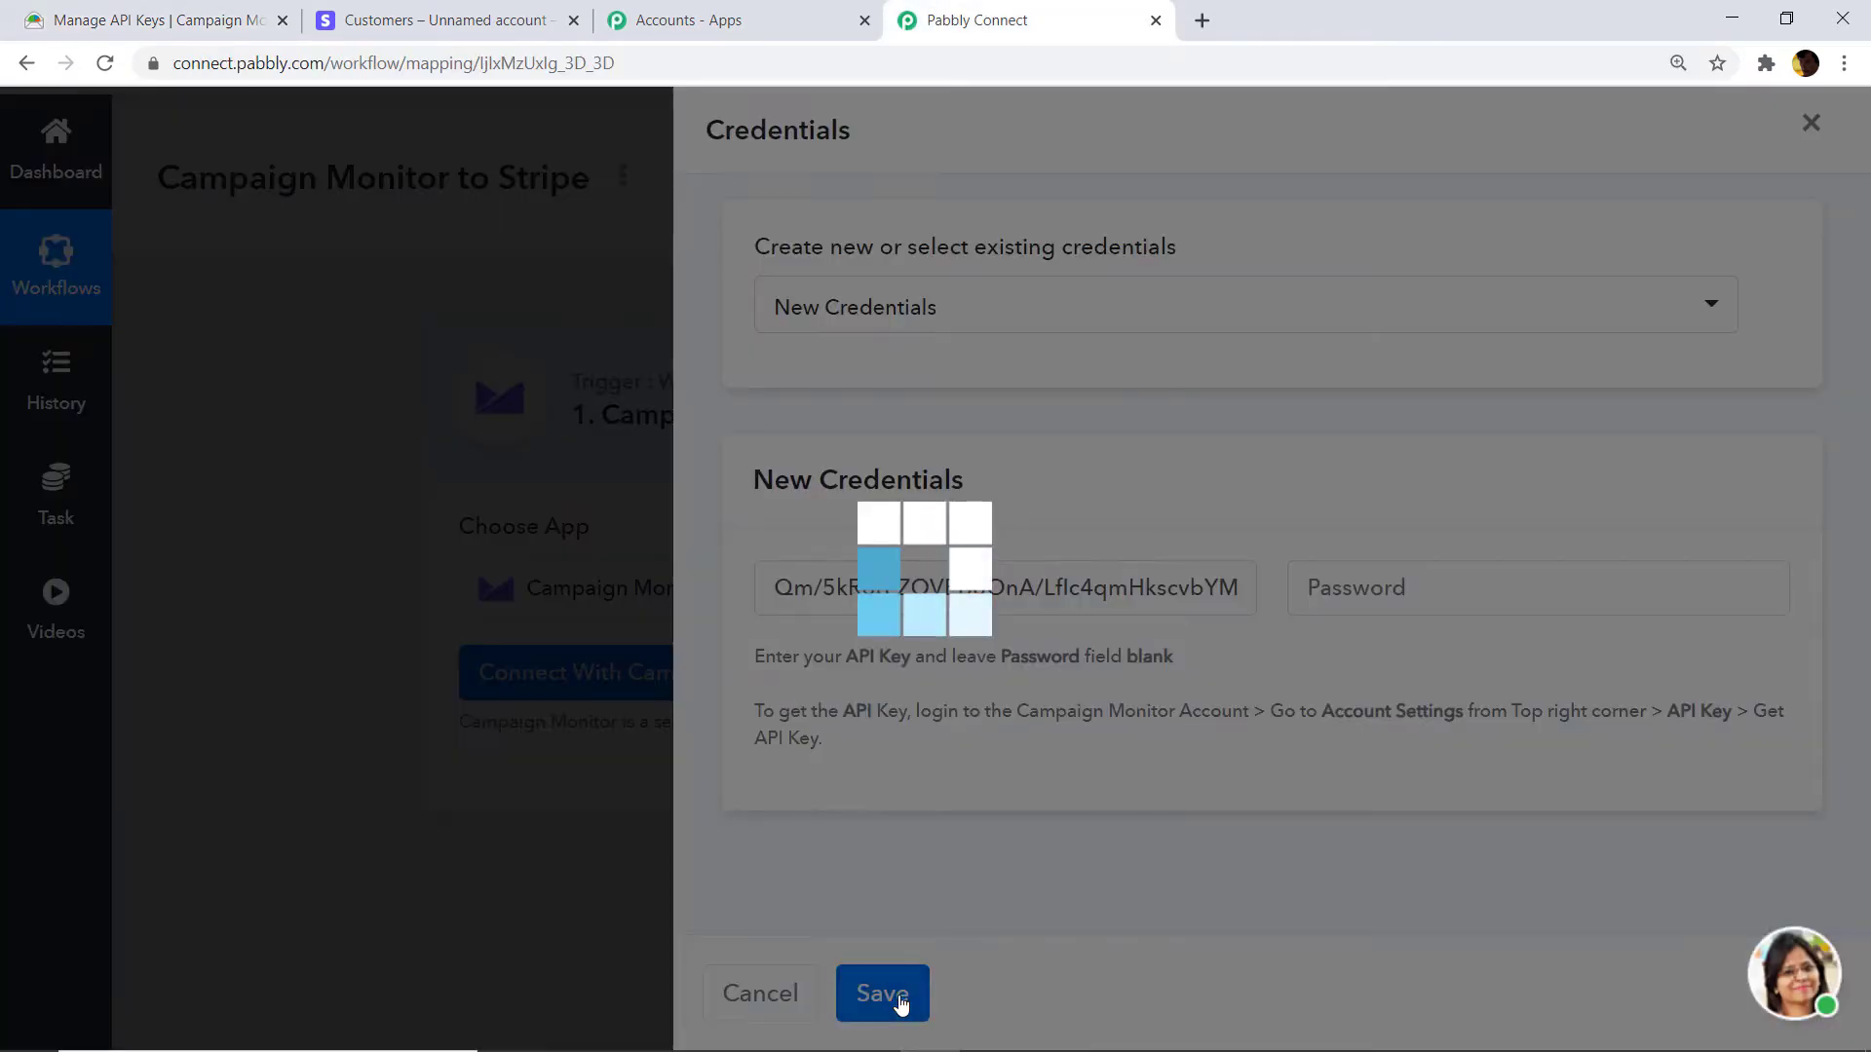
Review the trigger's client account pabbly, list BETA and webhook URL.
scroll(1113, 643, "down", 3)
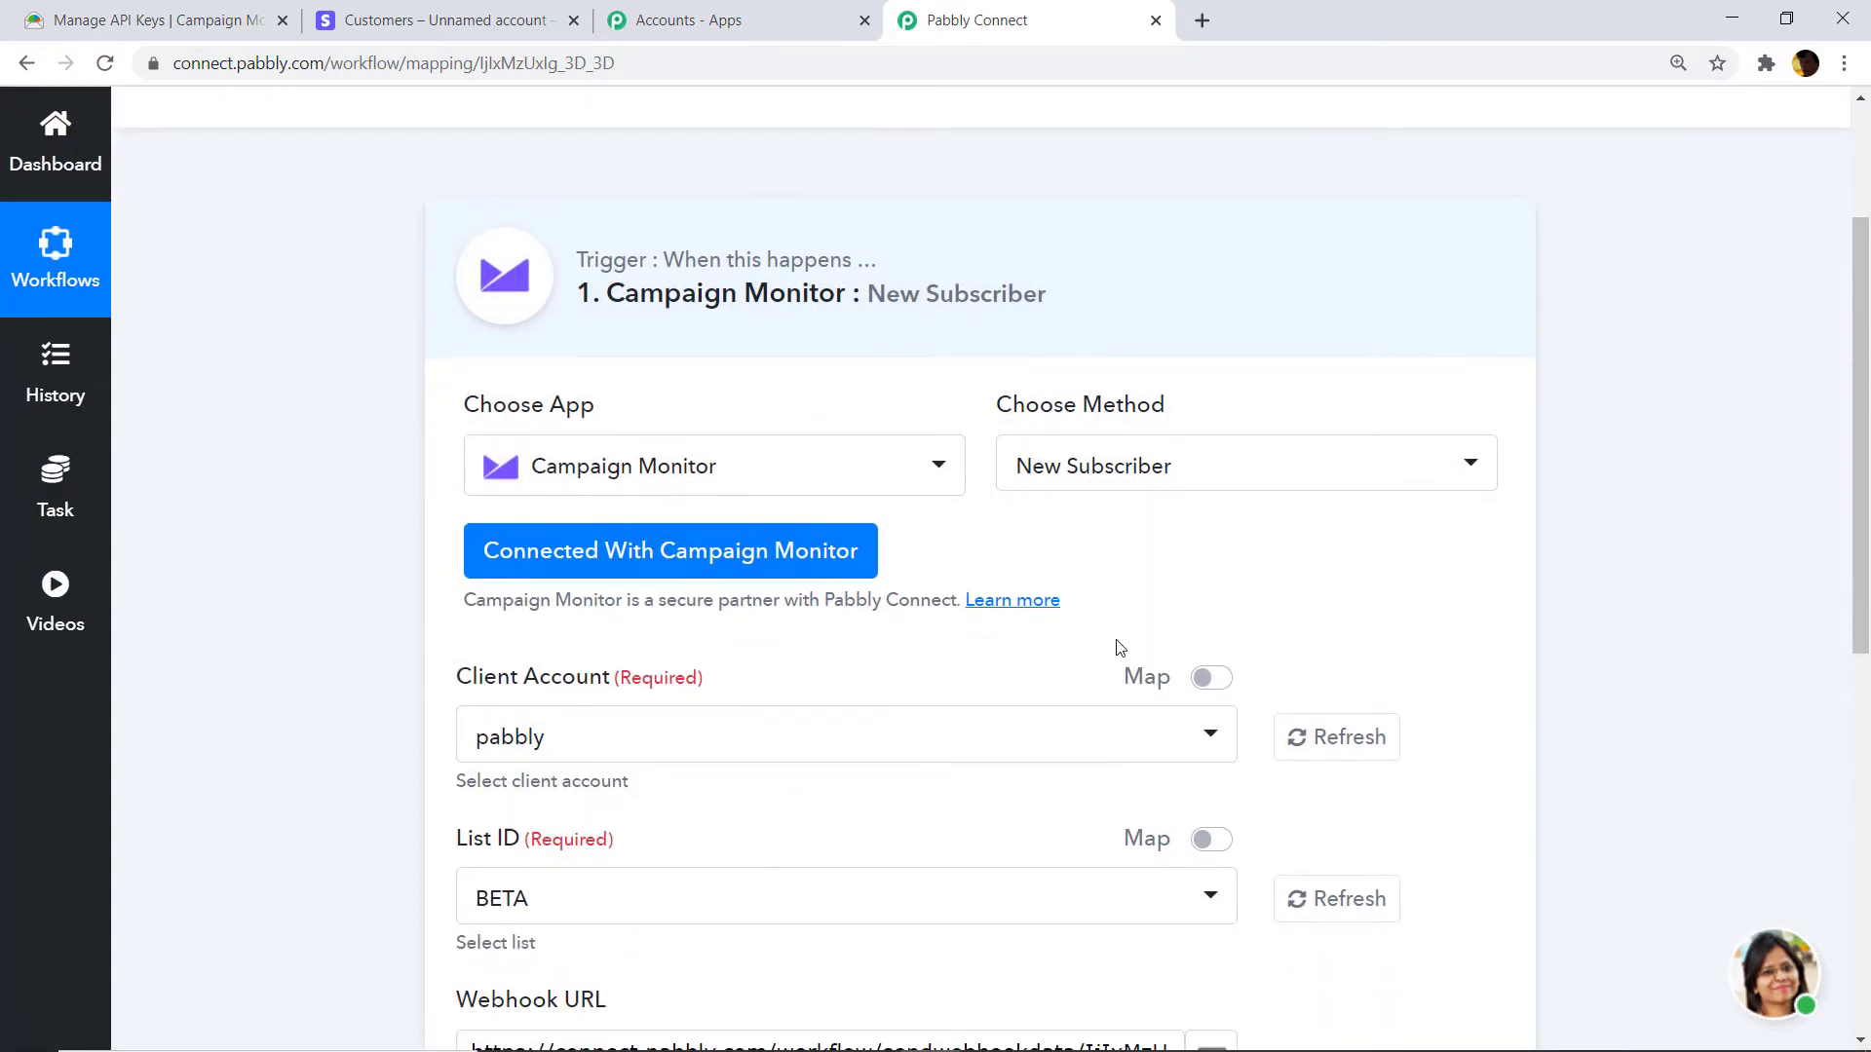
scroll(1000, 545, "down", 1)
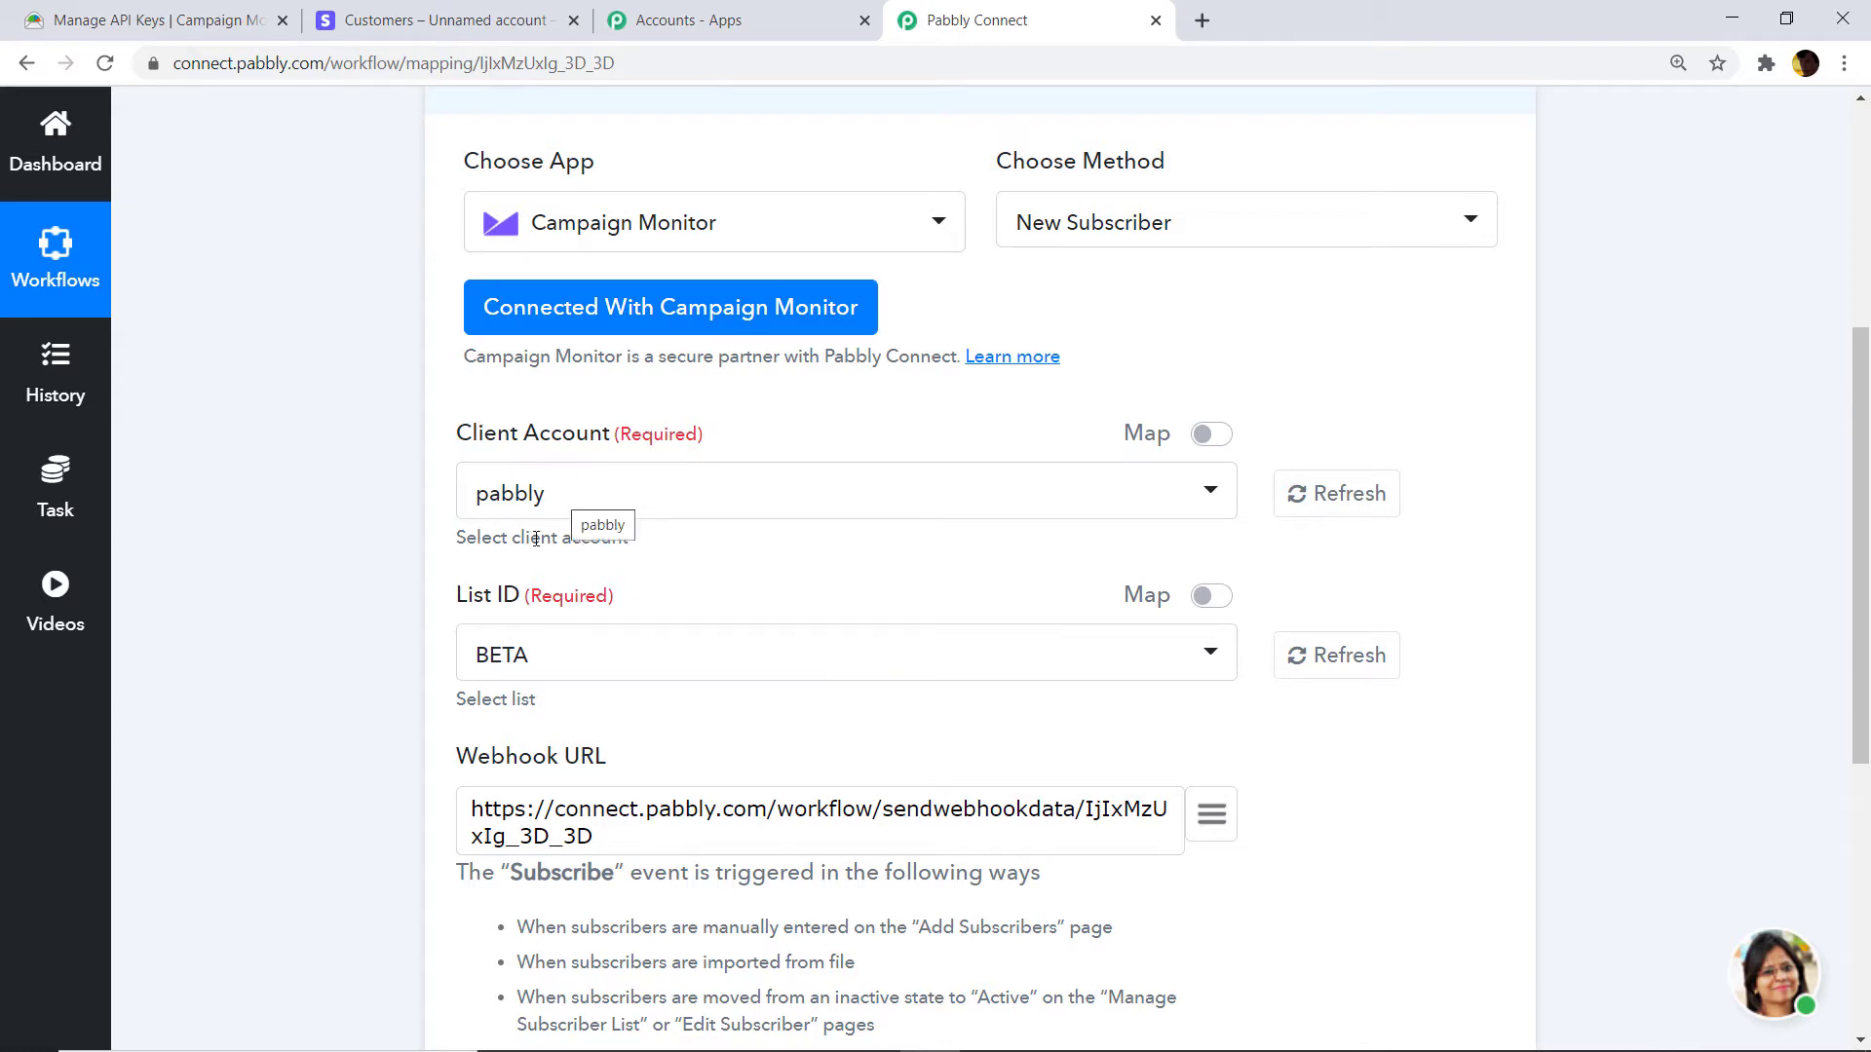
left_click(131, 19)
left_click(1056, 11)
Open Campaign Monitor's Company details page via Account settings.
left_click(177, 9)
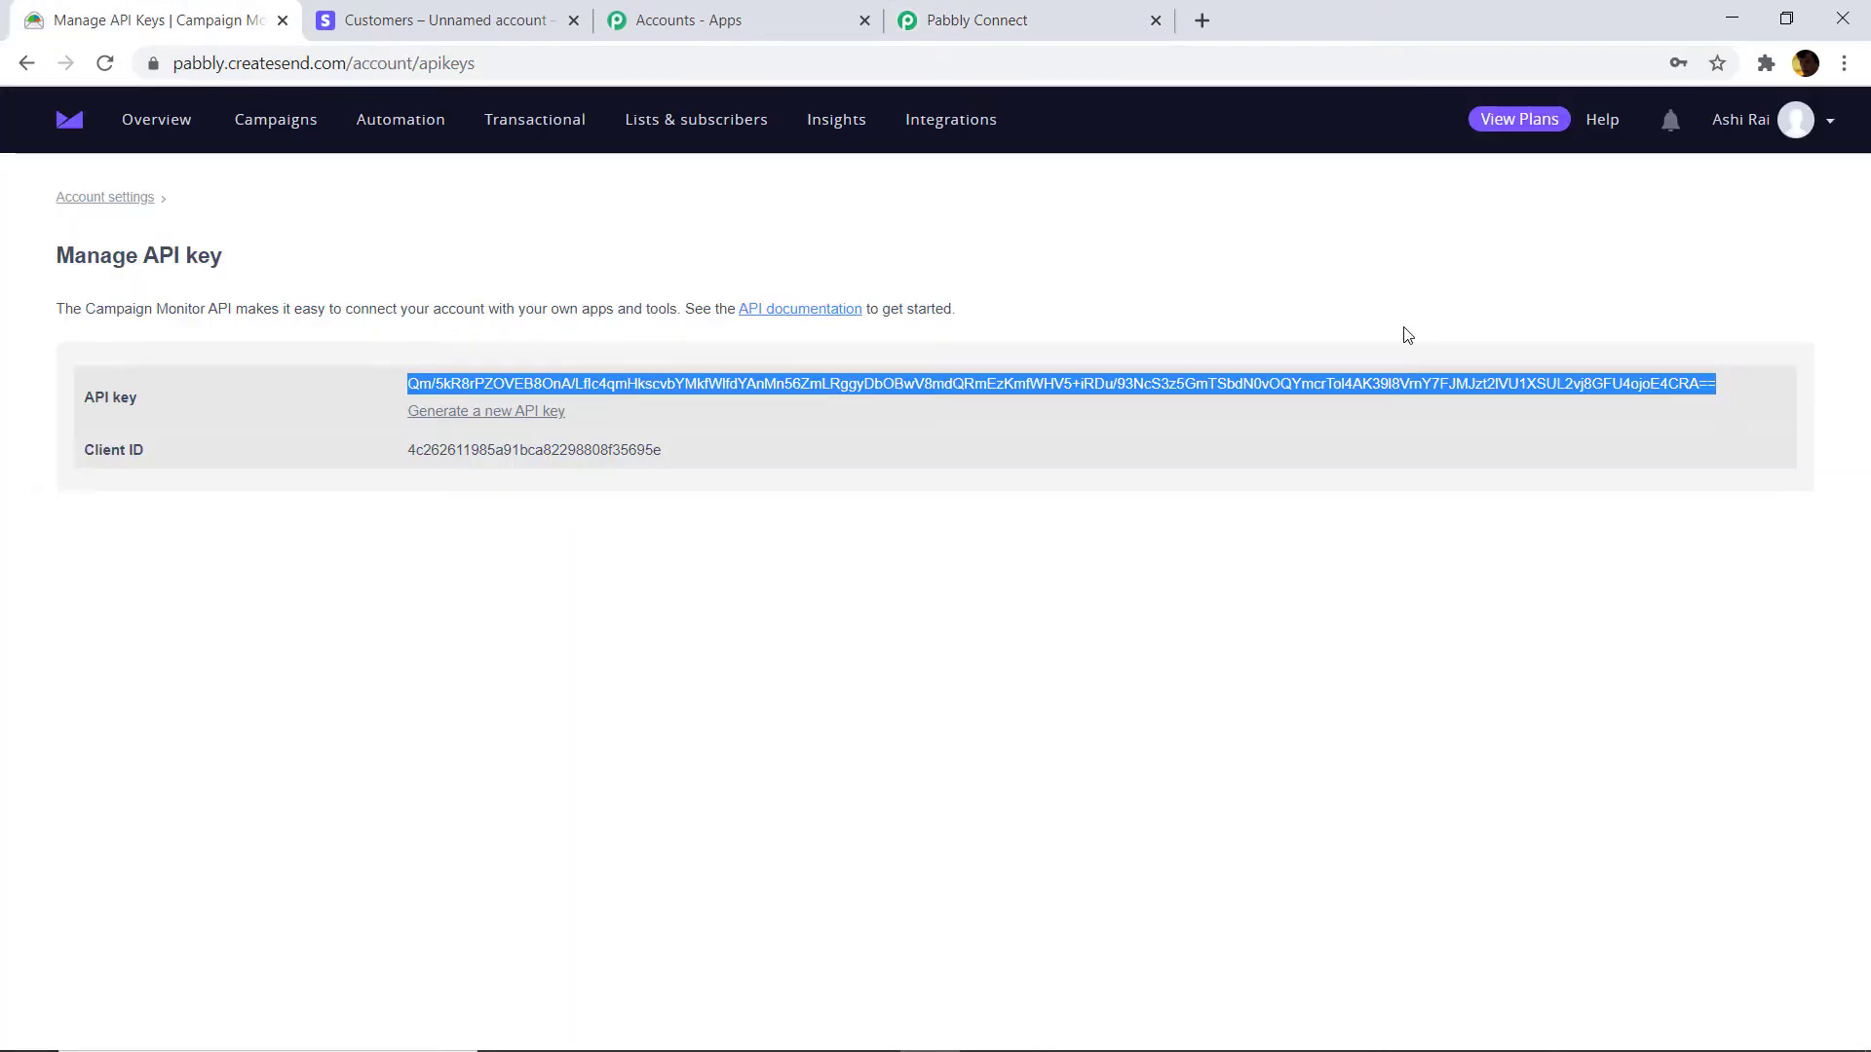
left_click(1817, 143)
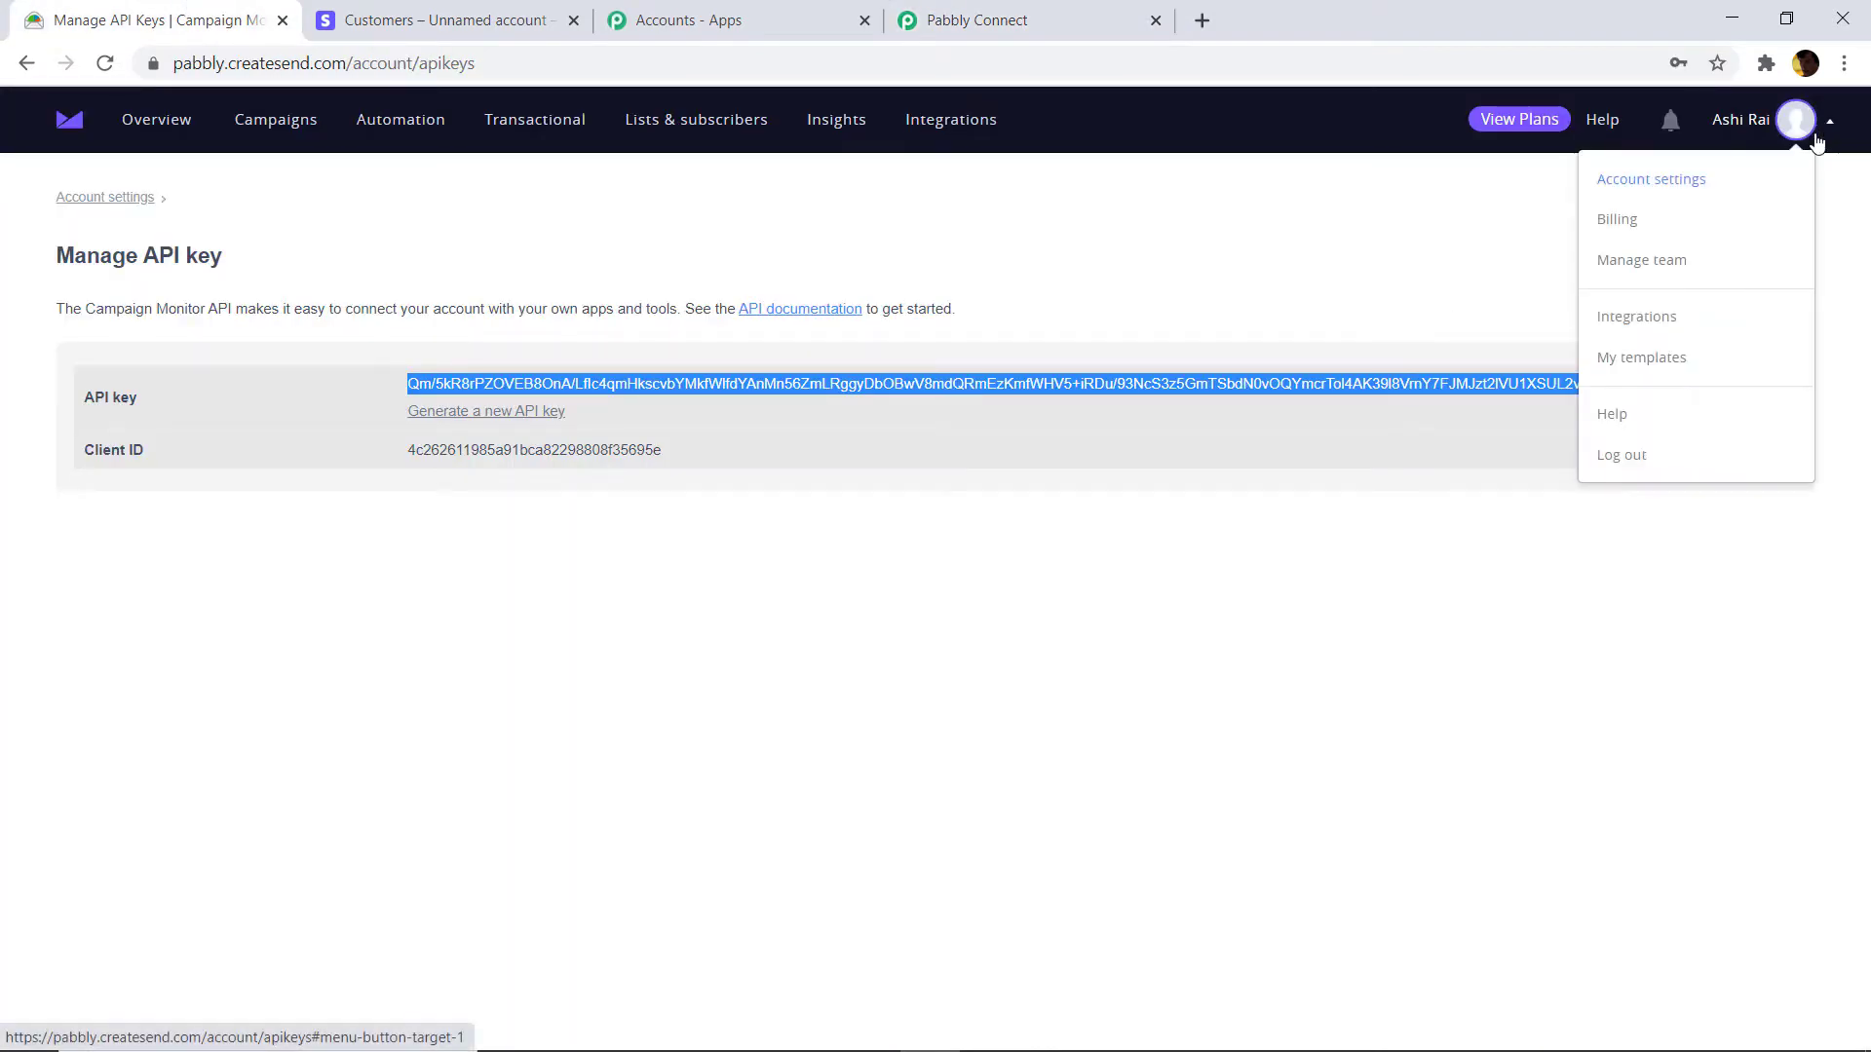
left_click(1696, 191)
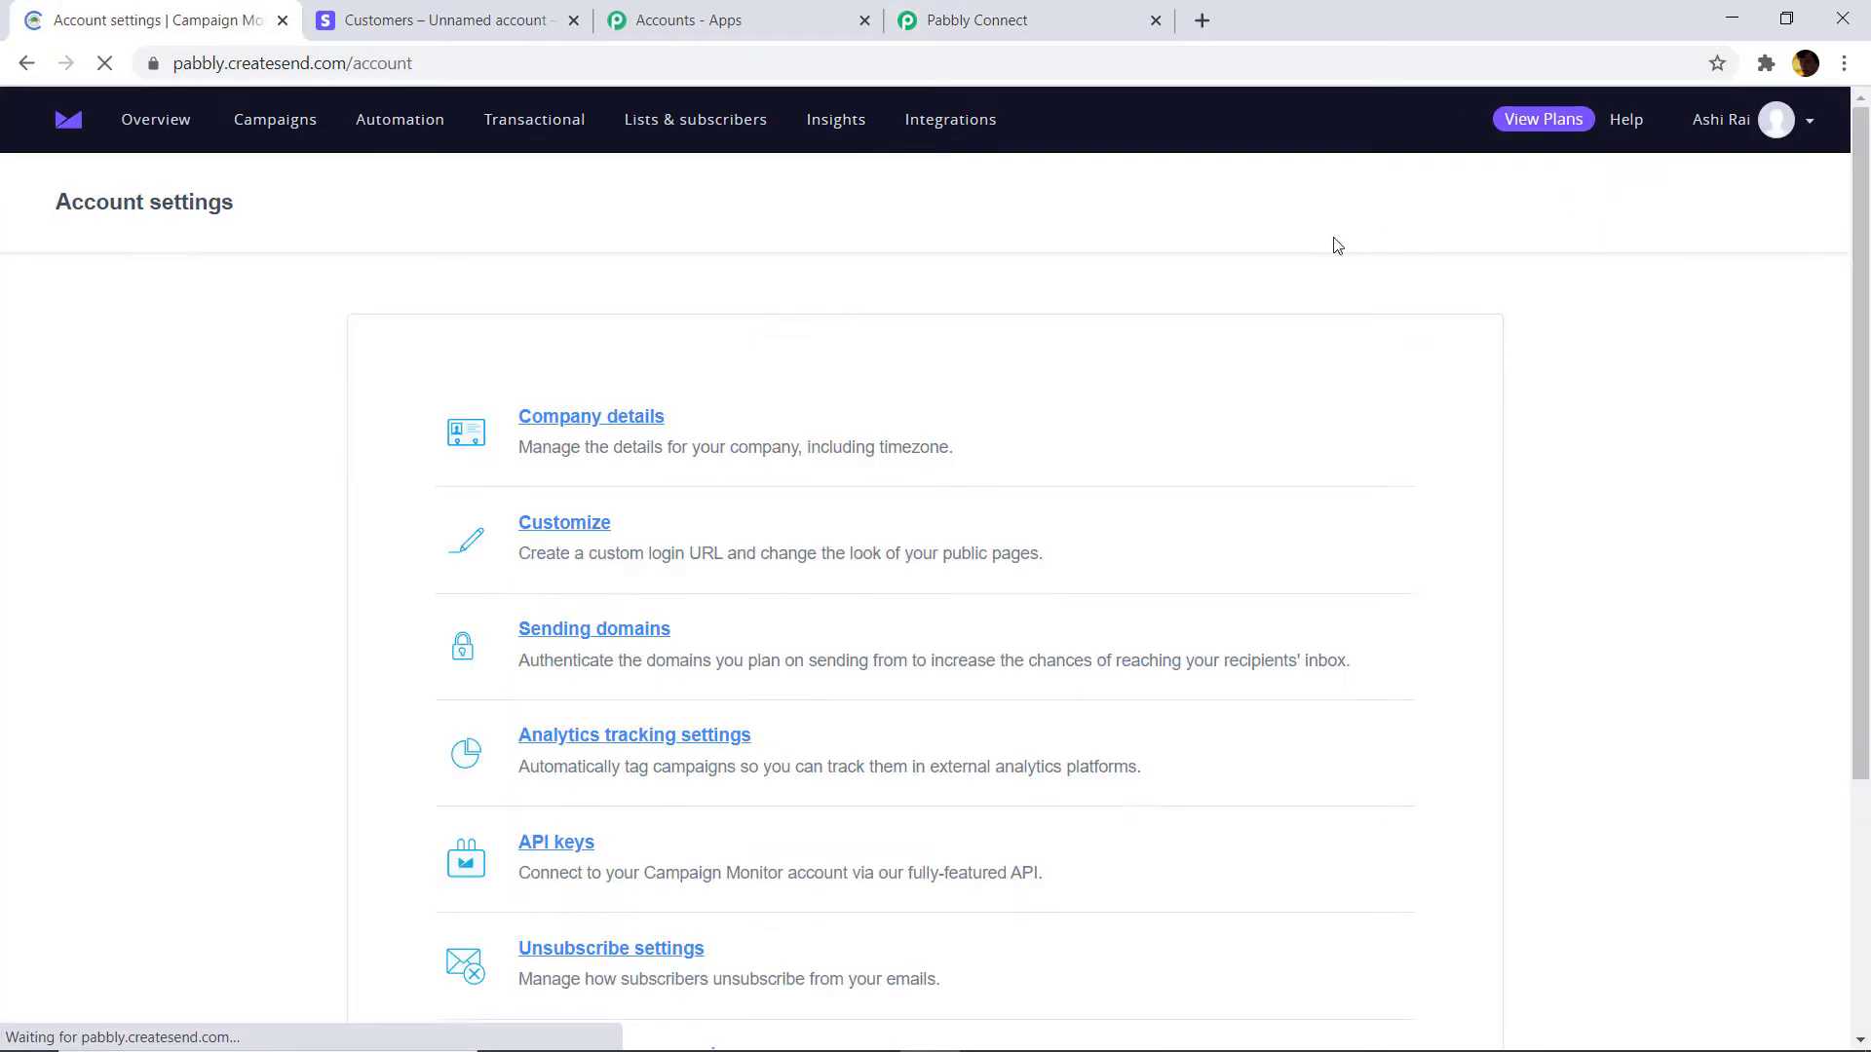
left_click(624, 415)
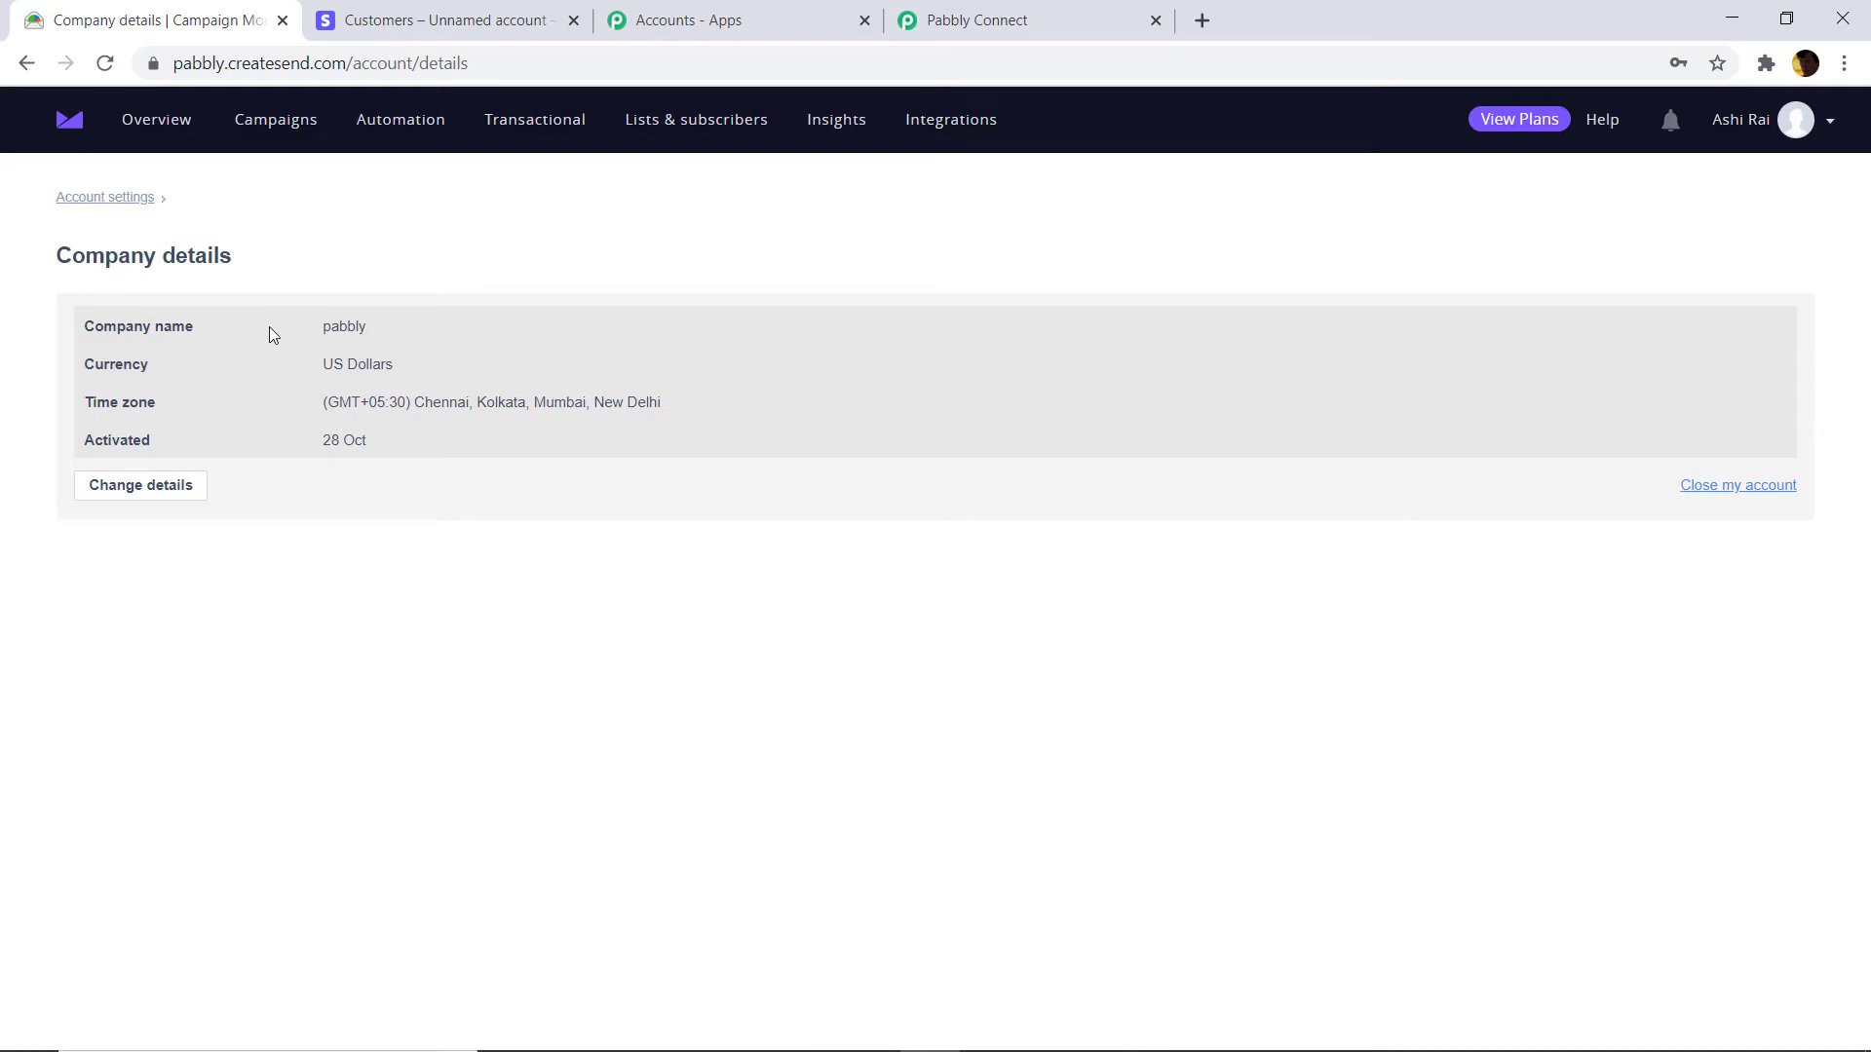
Check the List ID dropdown options in Pabbly Connect, then return to Campaign Monitor.
left_click(992, 20)
scroll(575, 620, "down", 1)
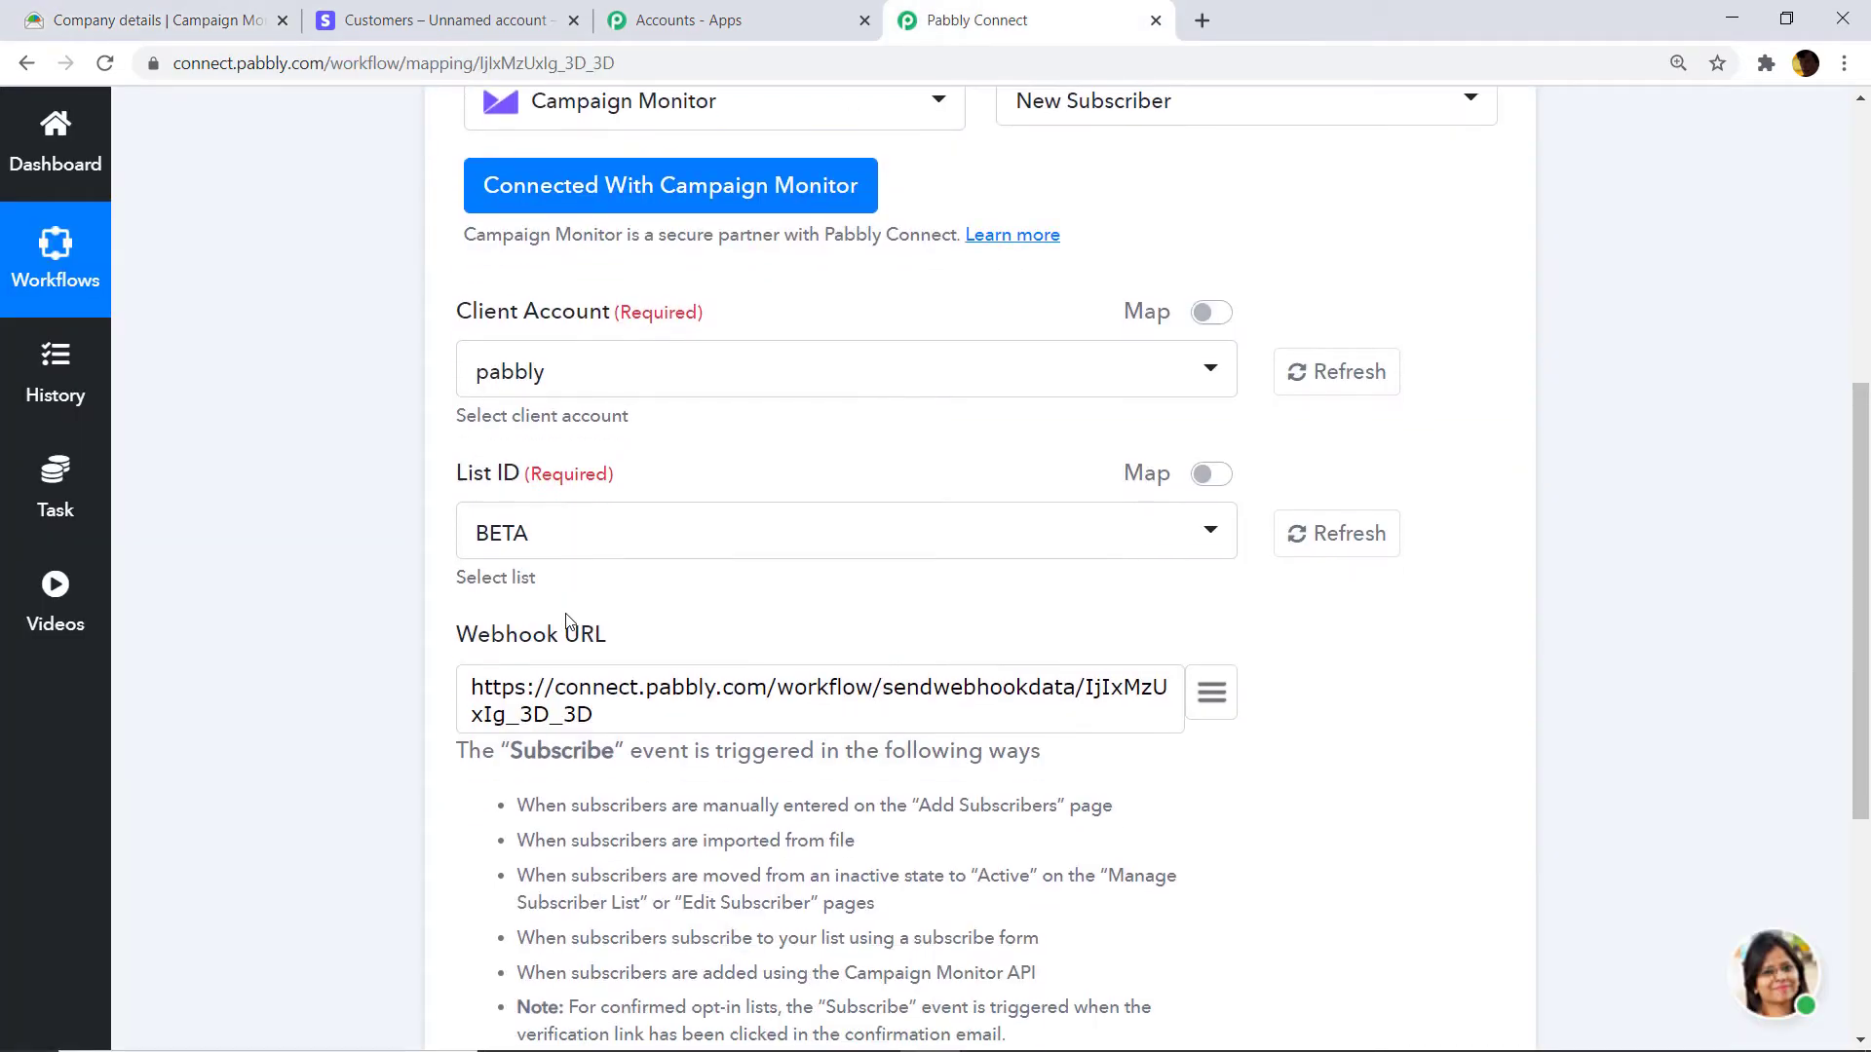
left_click(571, 536)
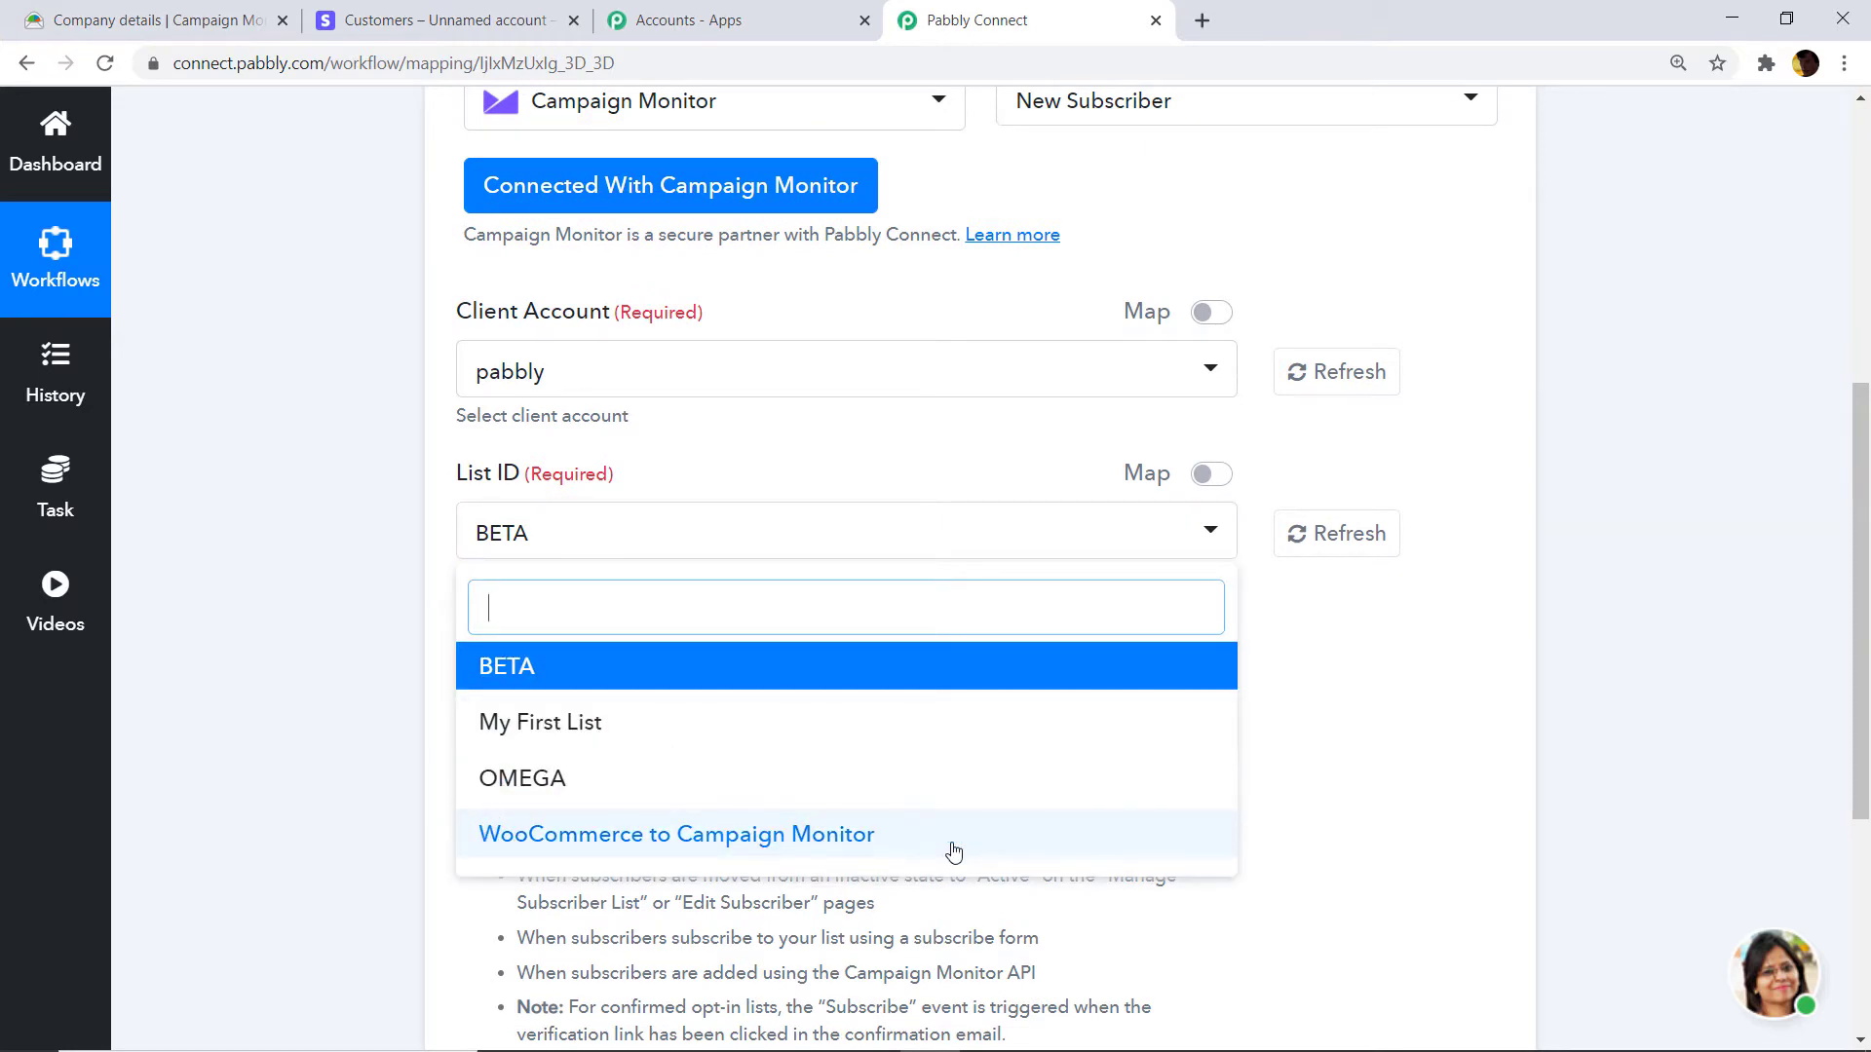
left_click(174, 18)
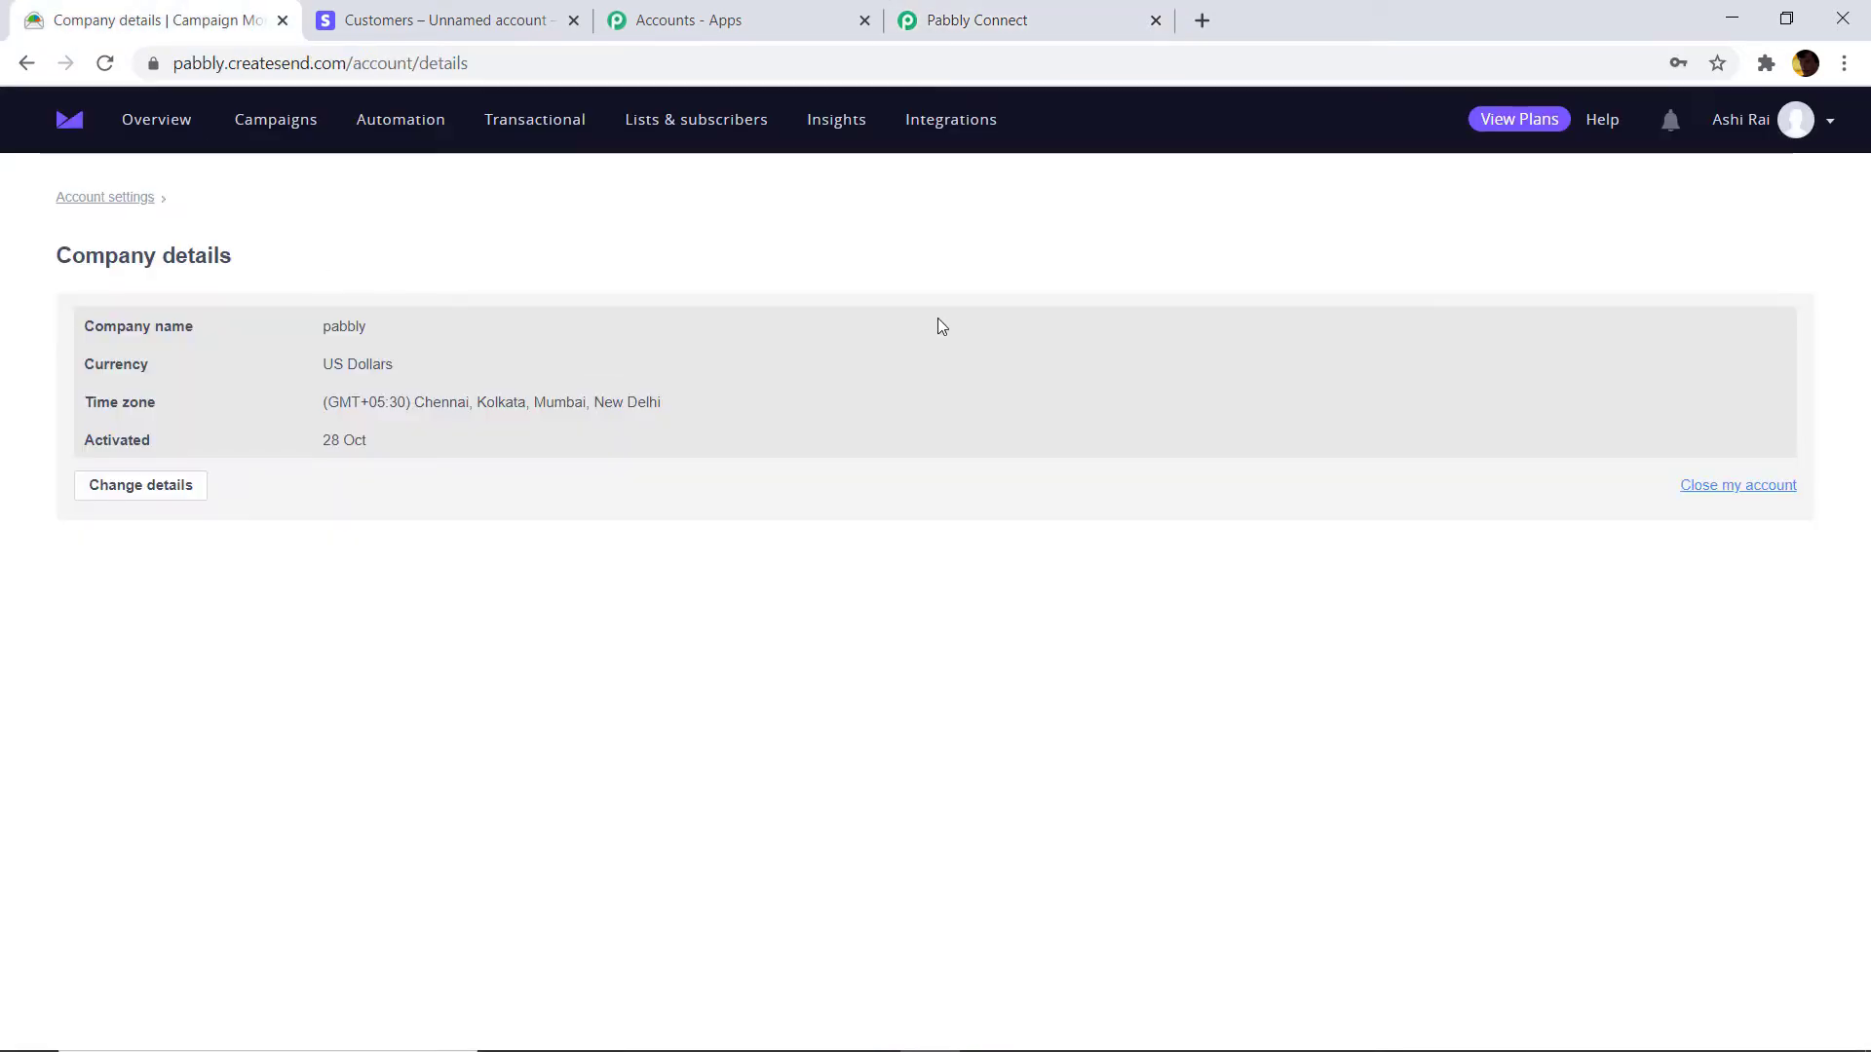
View Campaign Monitor's subscriber lists, closing Pabbly's list dropdown unchanged.
left_click(739, 120)
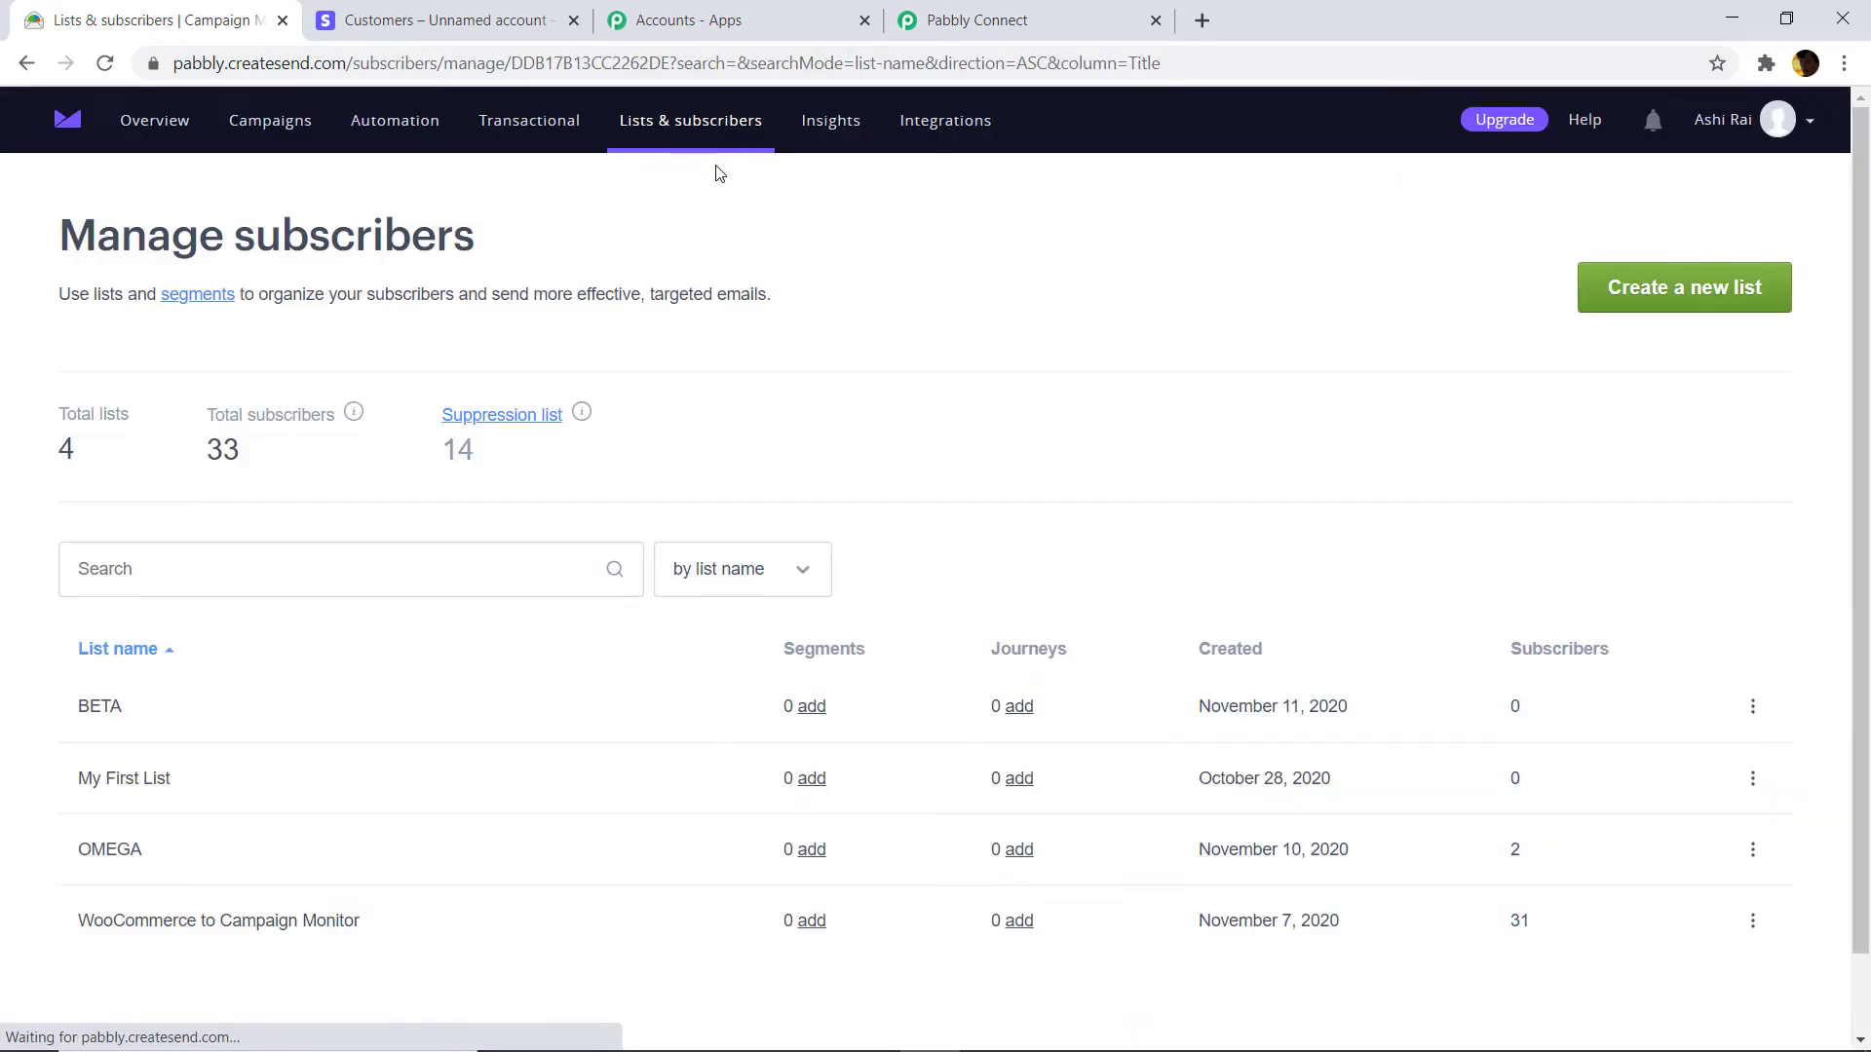
scroll(487, 428, "down", 2)
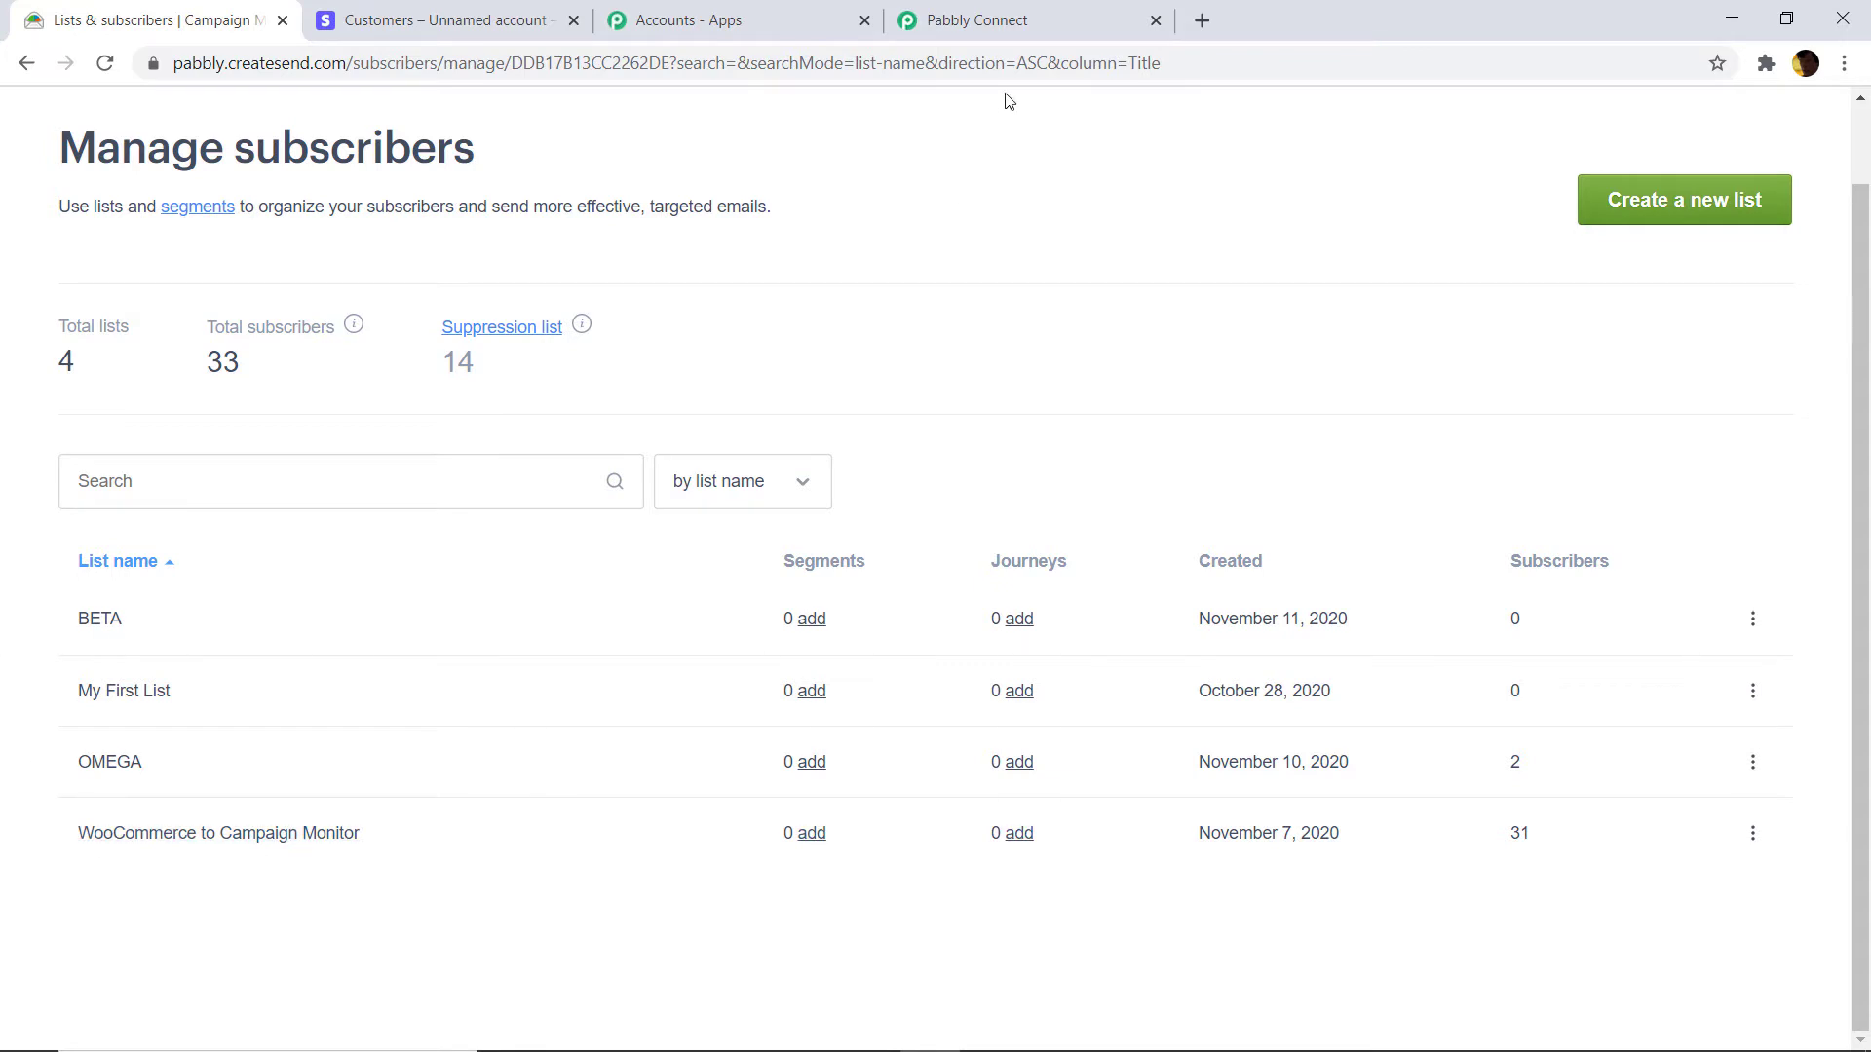
left_click(1025, 20)
left_click(1423, 667)
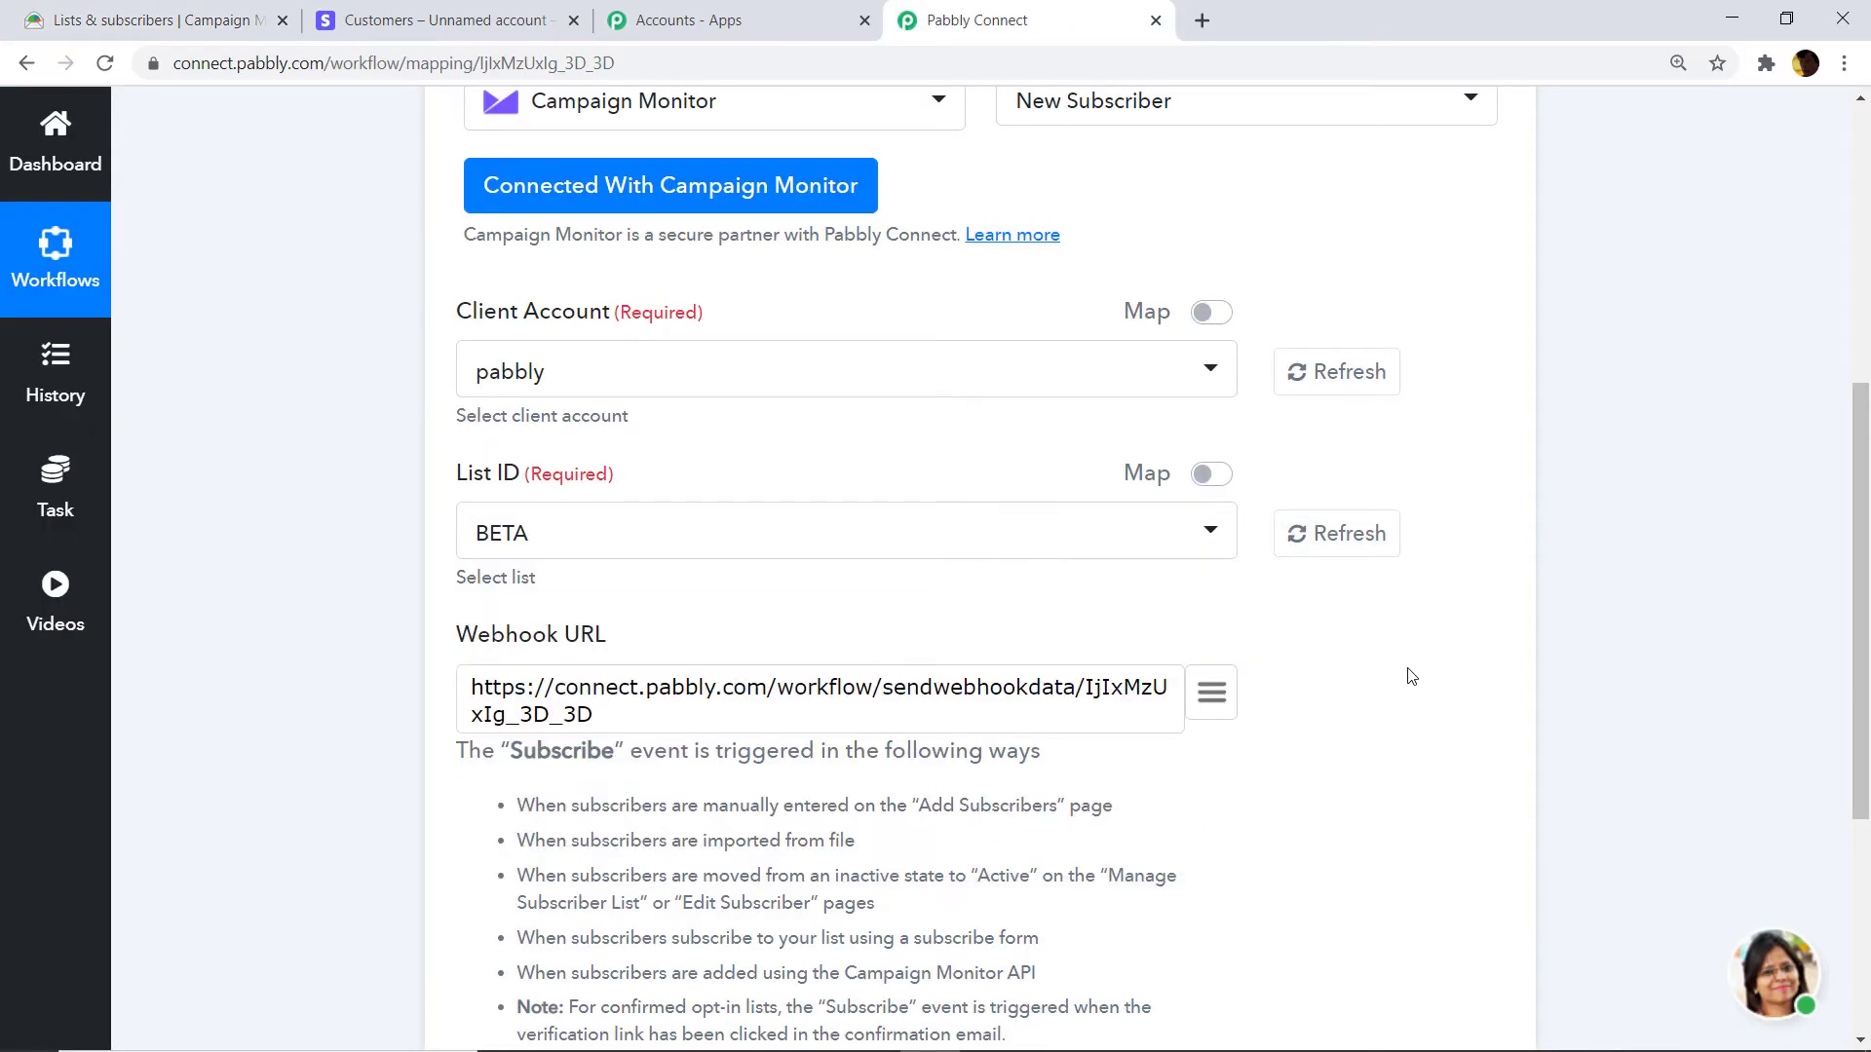
left_click(155, 19)
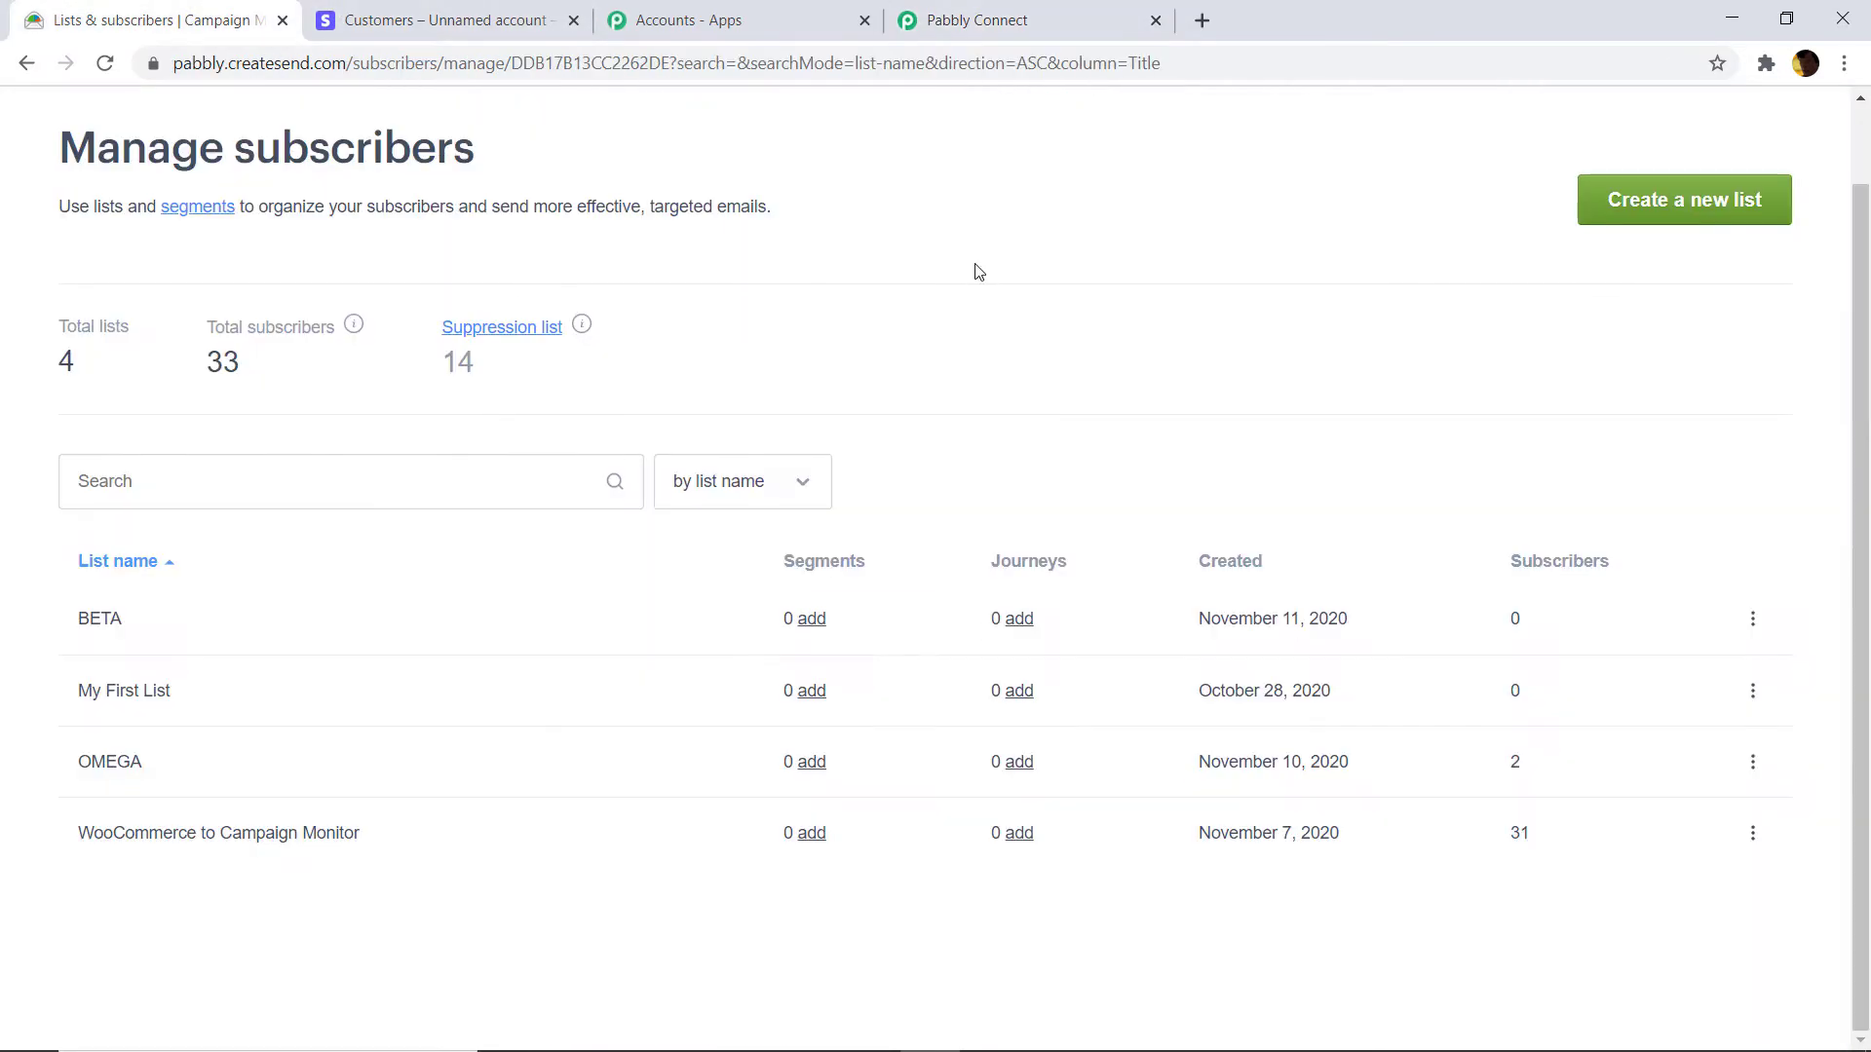
Create a single opt-in subscriber list named ALPHA.
left_click(1686, 202)
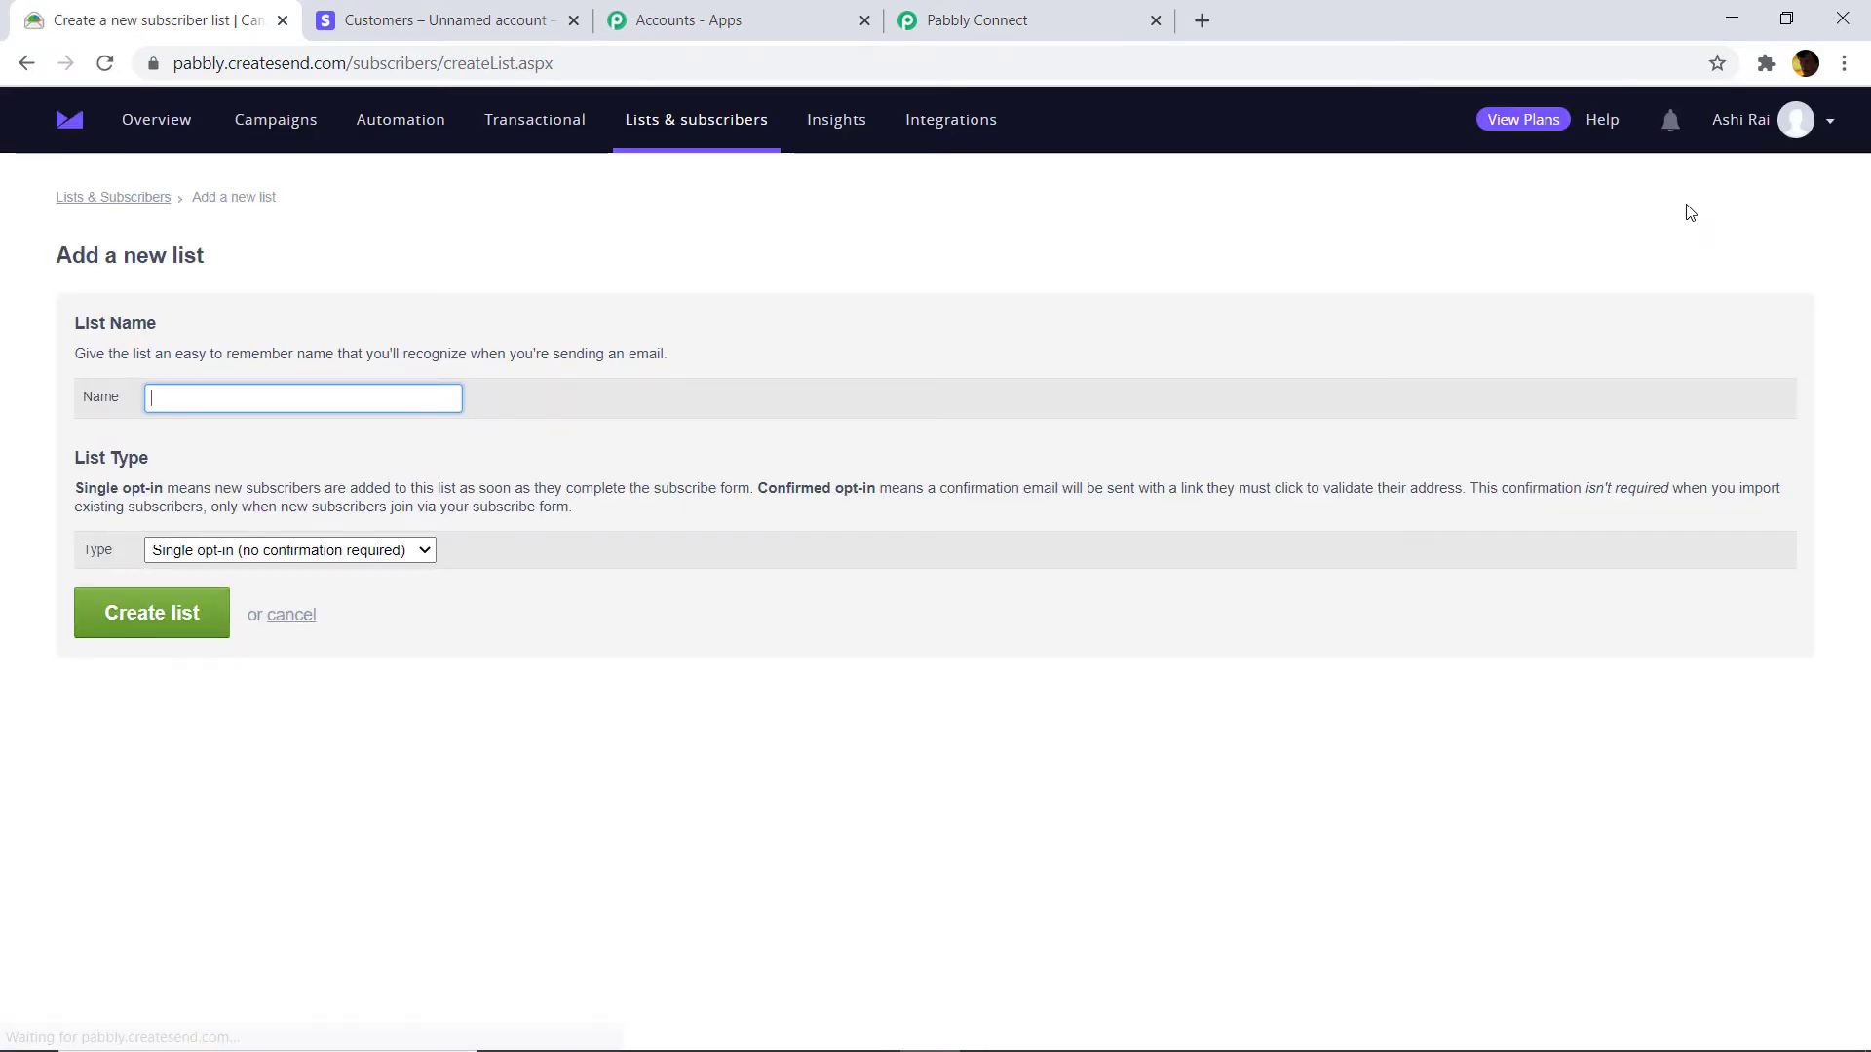
type("ALPHA")
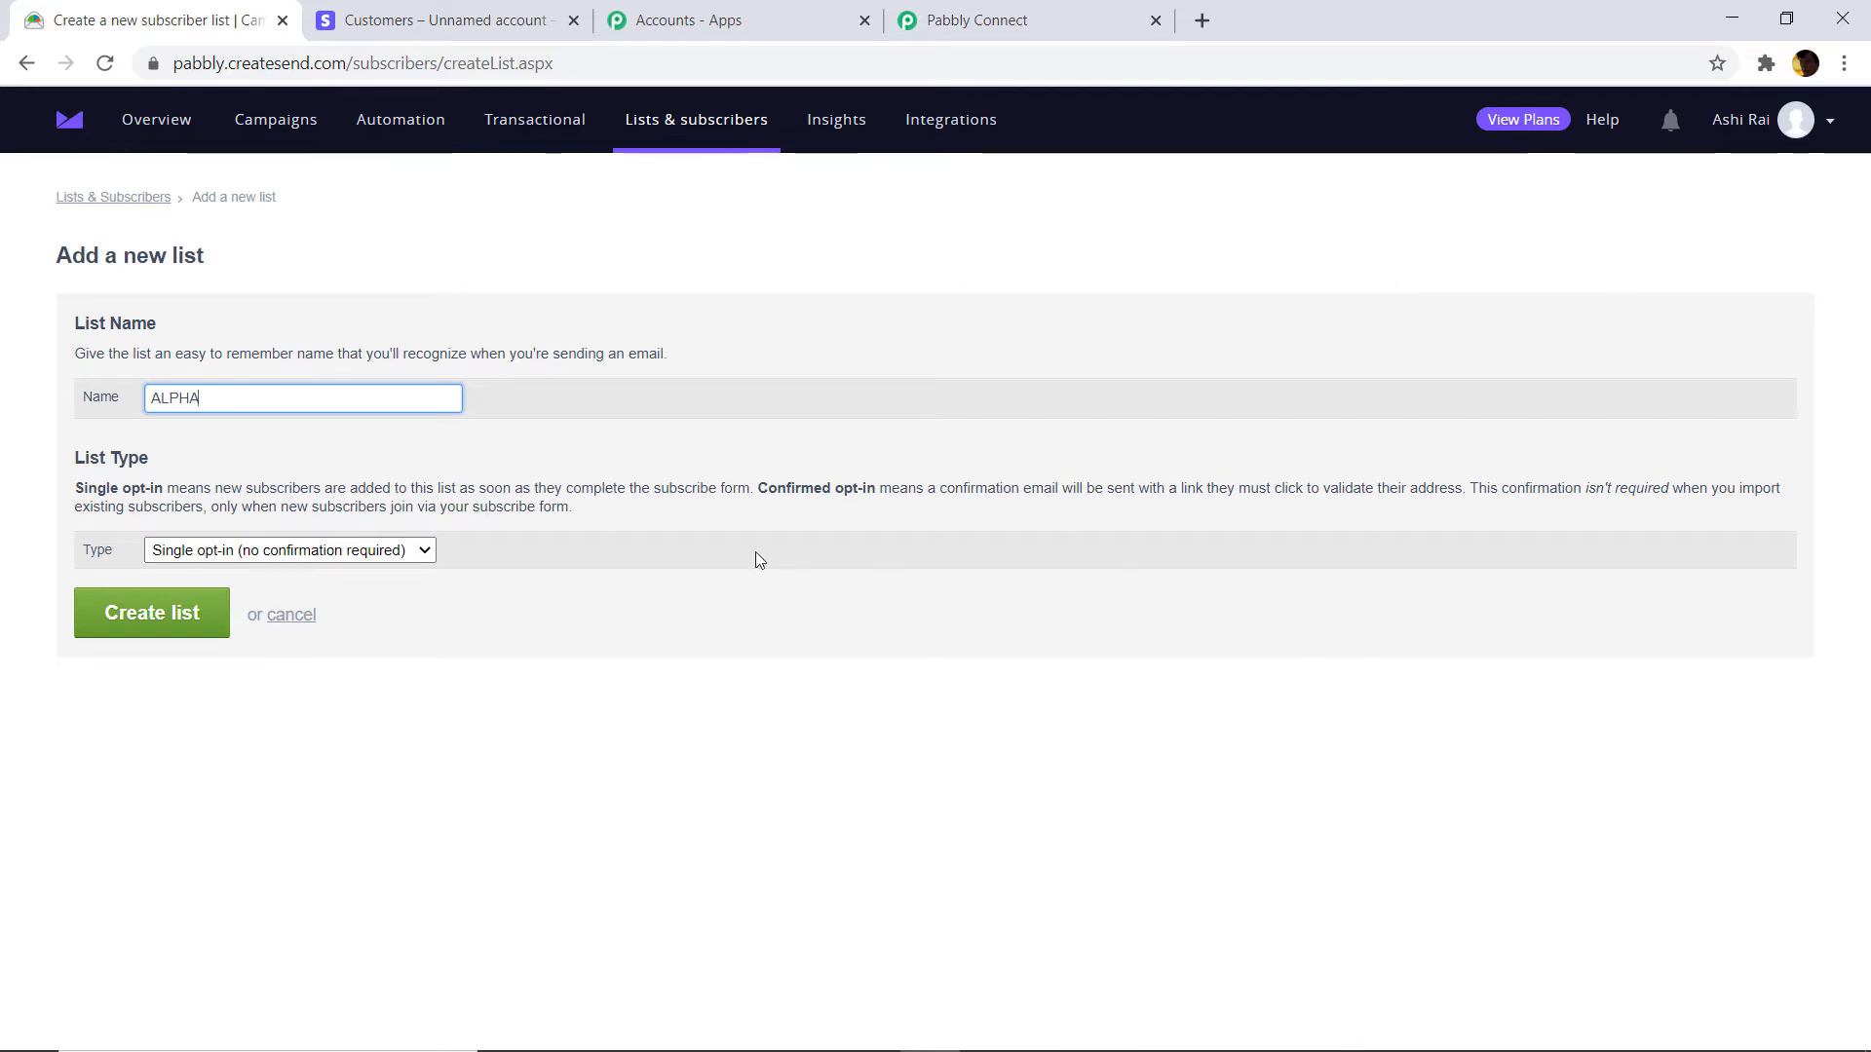
left_click(170, 611)
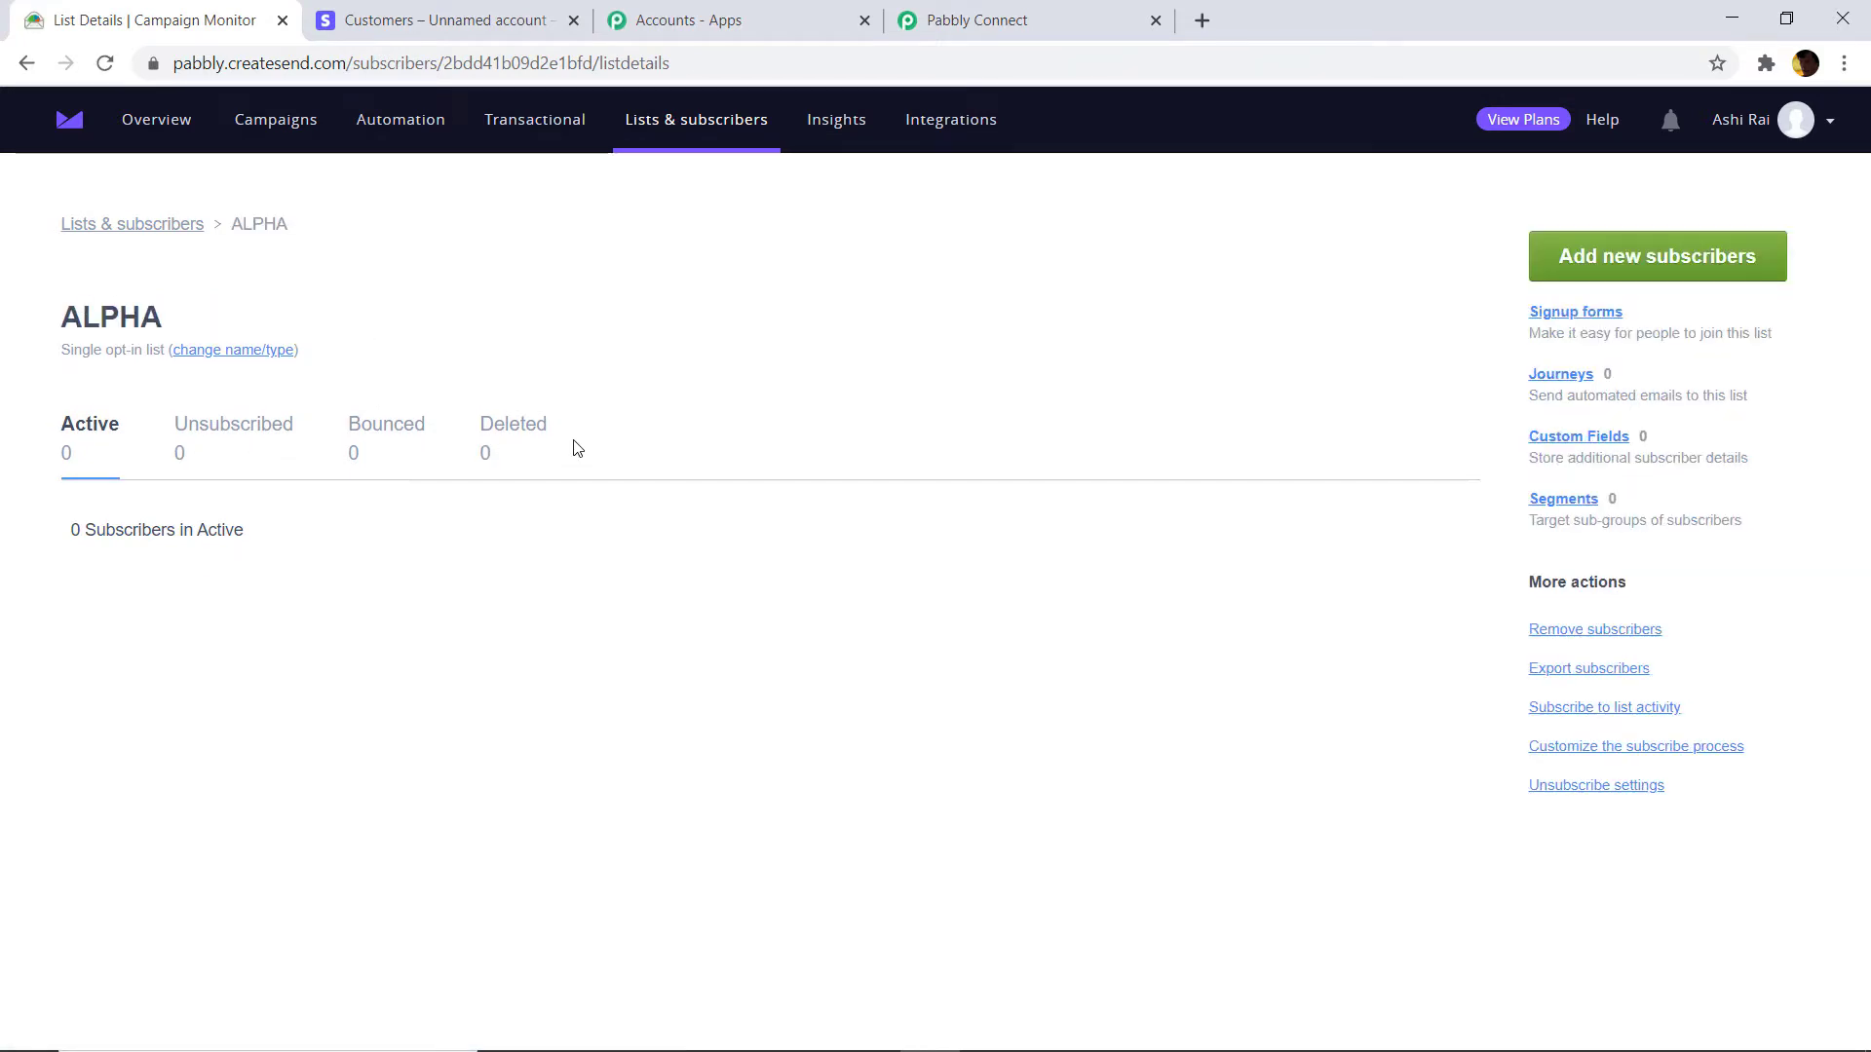
left_click(979, 20)
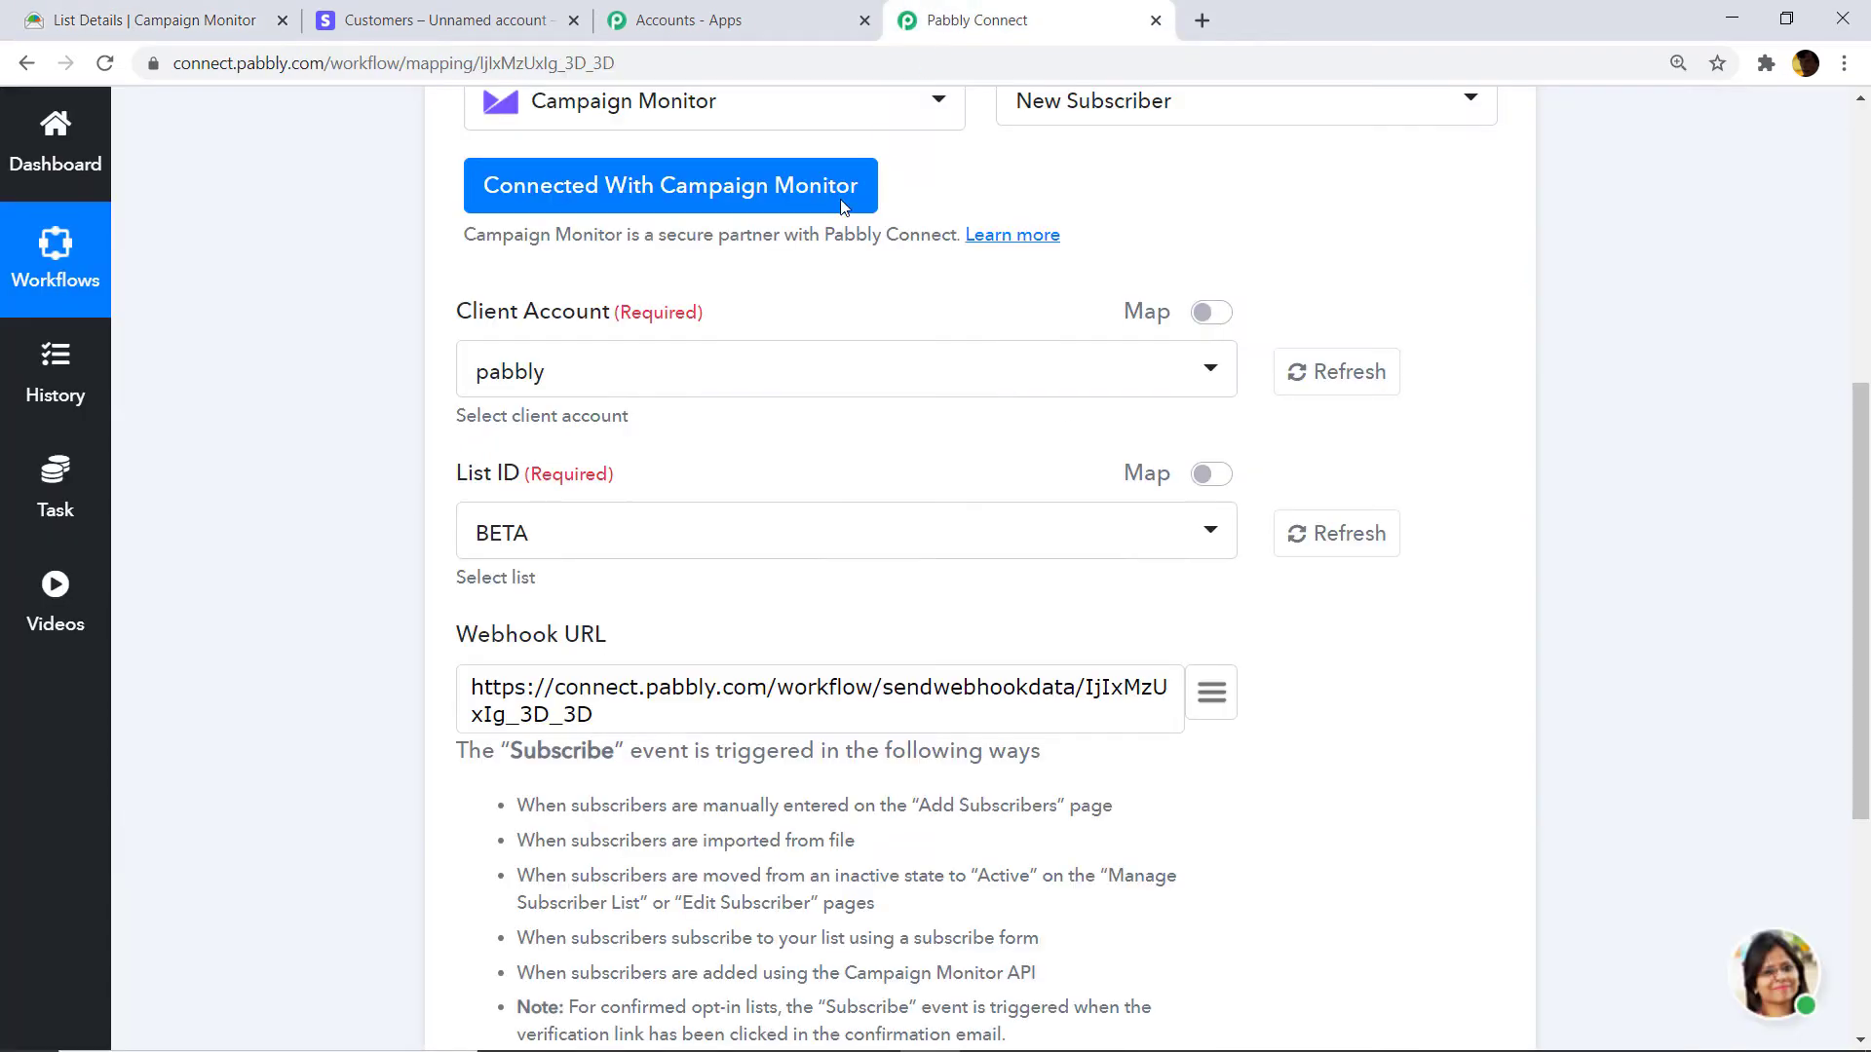
Refresh the List ID options and open the dropdown to find ALPHA.
left_click(1337, 533)
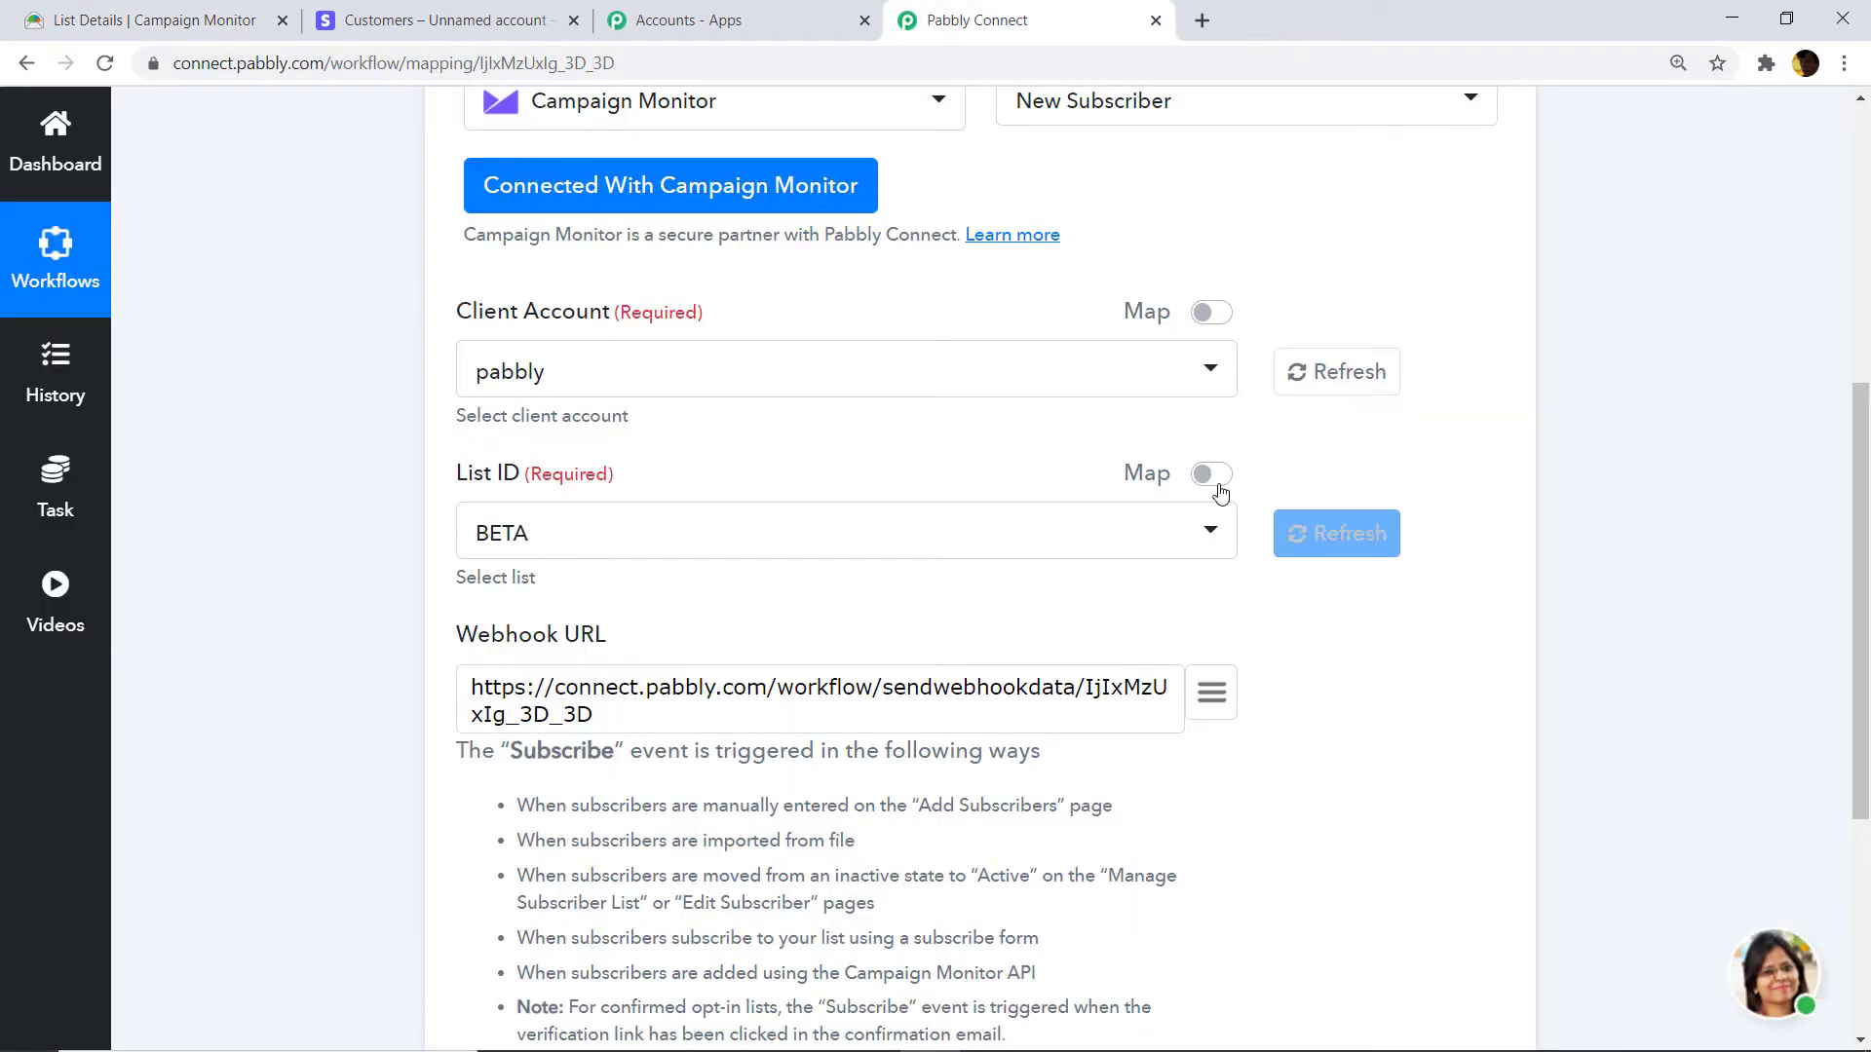
left_click(769, 553)
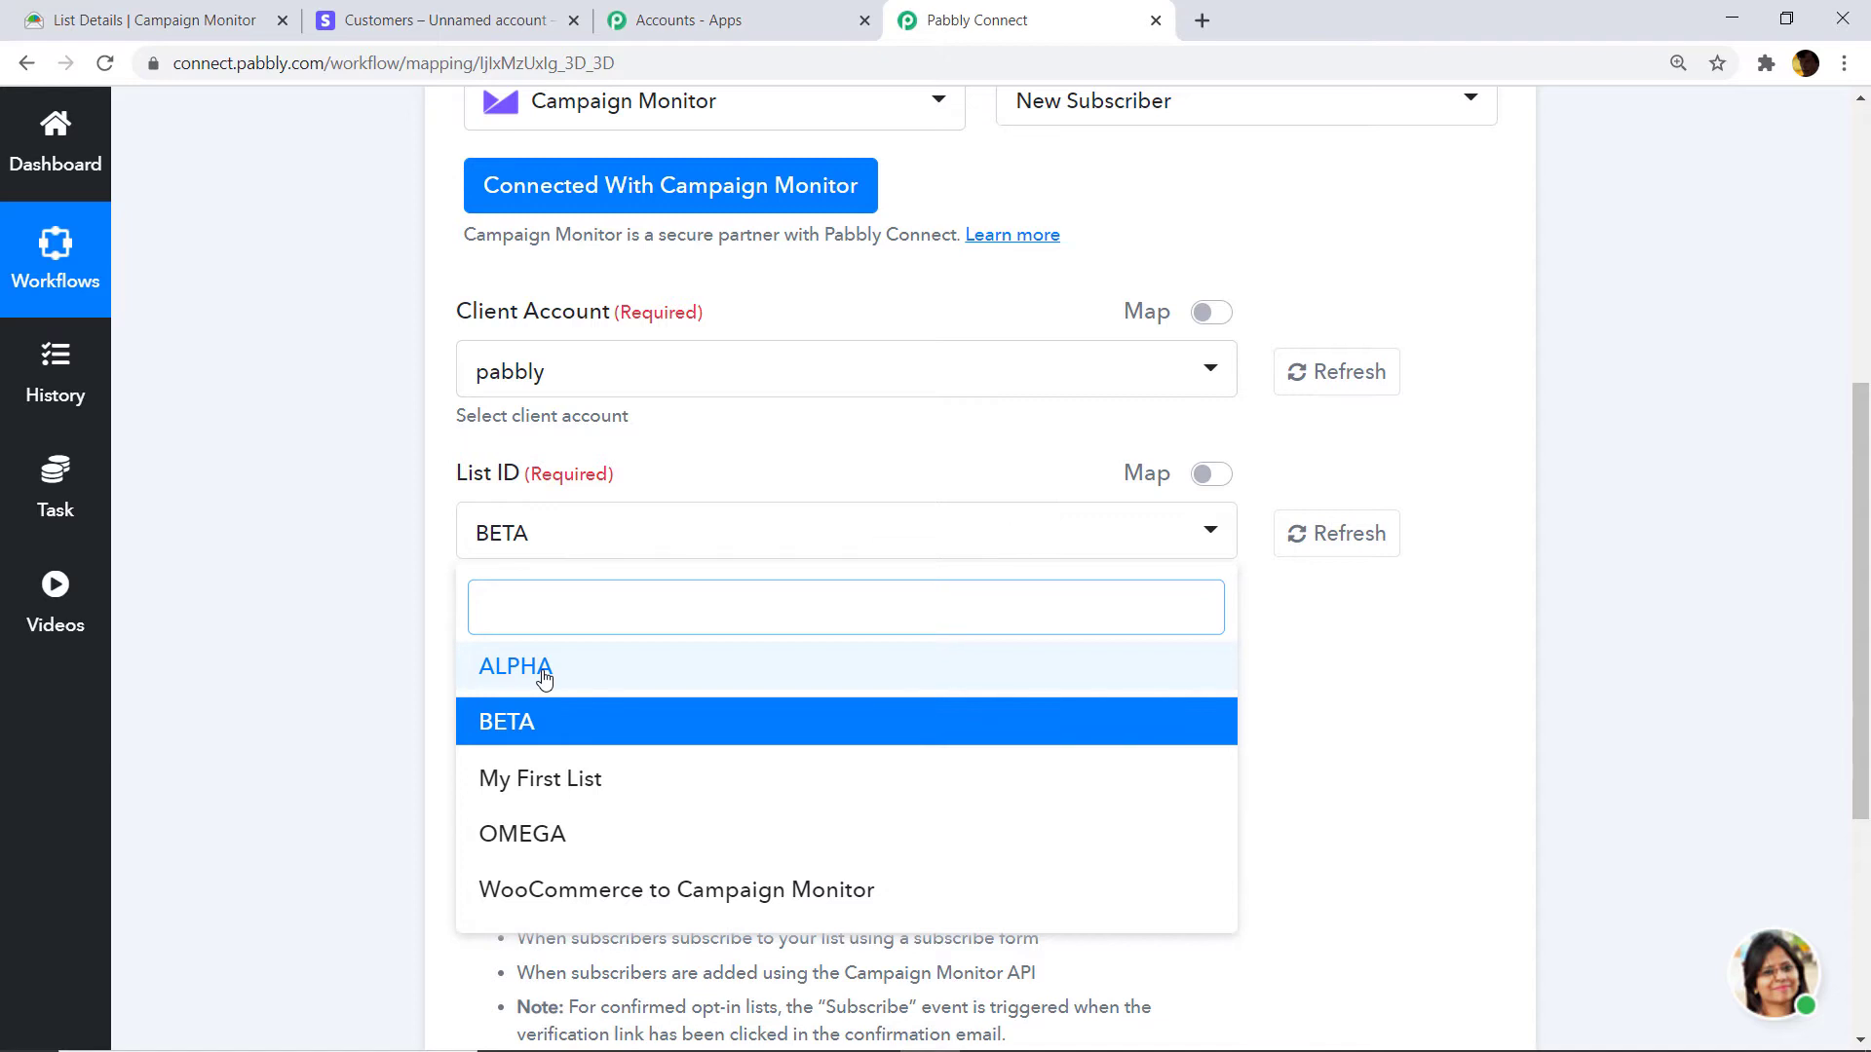
Select ALPHA as the List ID and review the webhook URL and Simple Response setting.
left_click(543, 672)
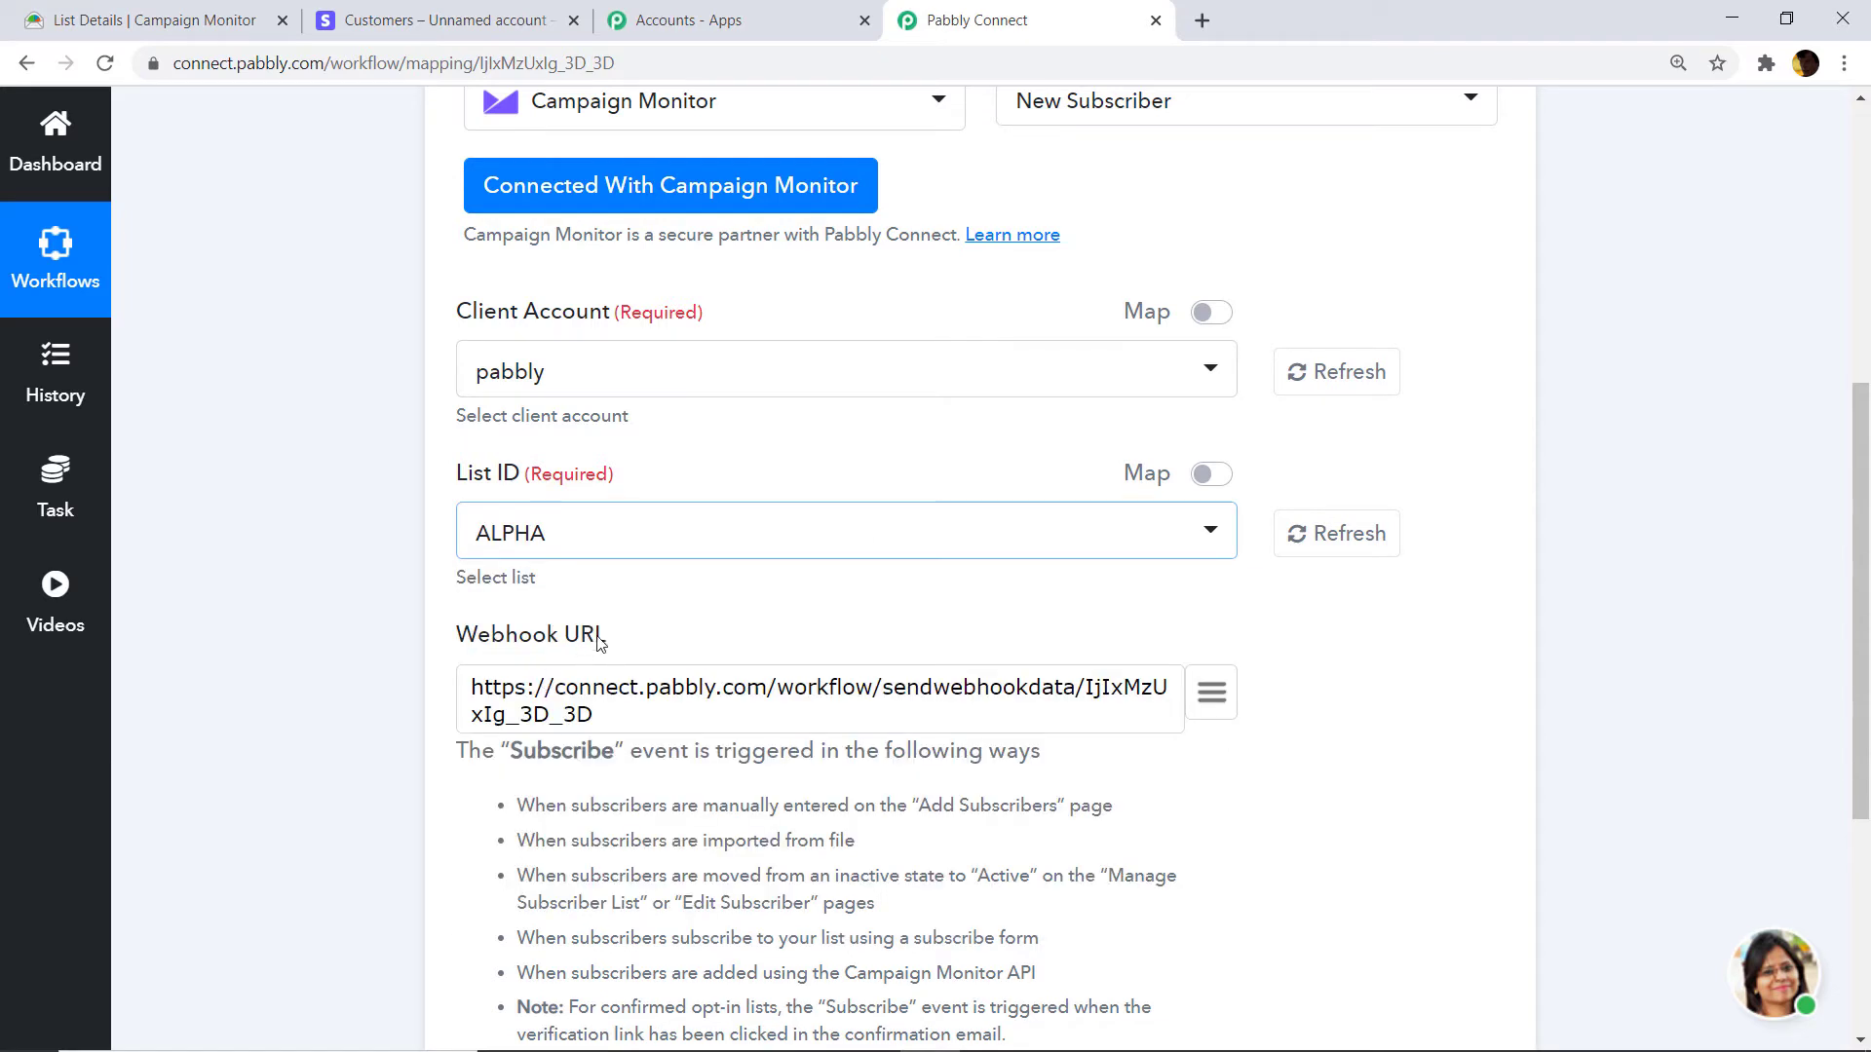
scroll(634, 545, "down", 3)
scroll(659, 503, "down", 2)
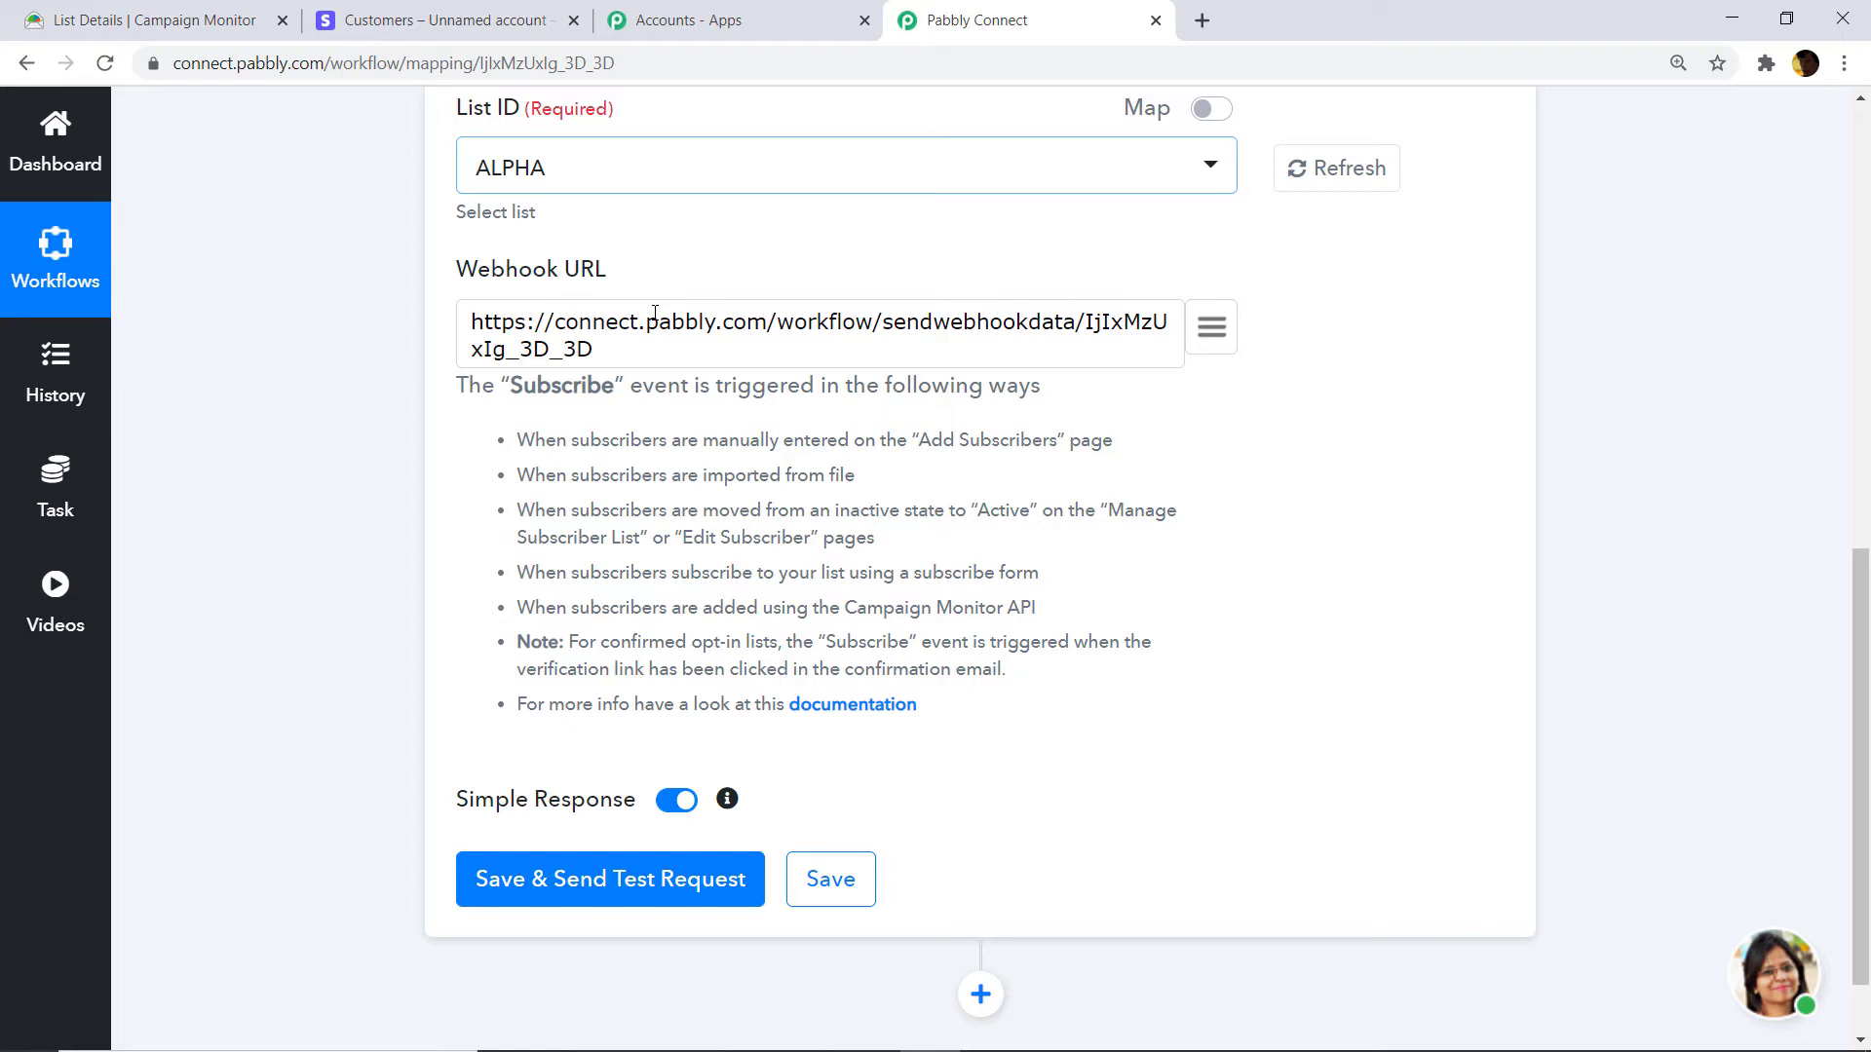
scroll(936, 447, "up", 5)
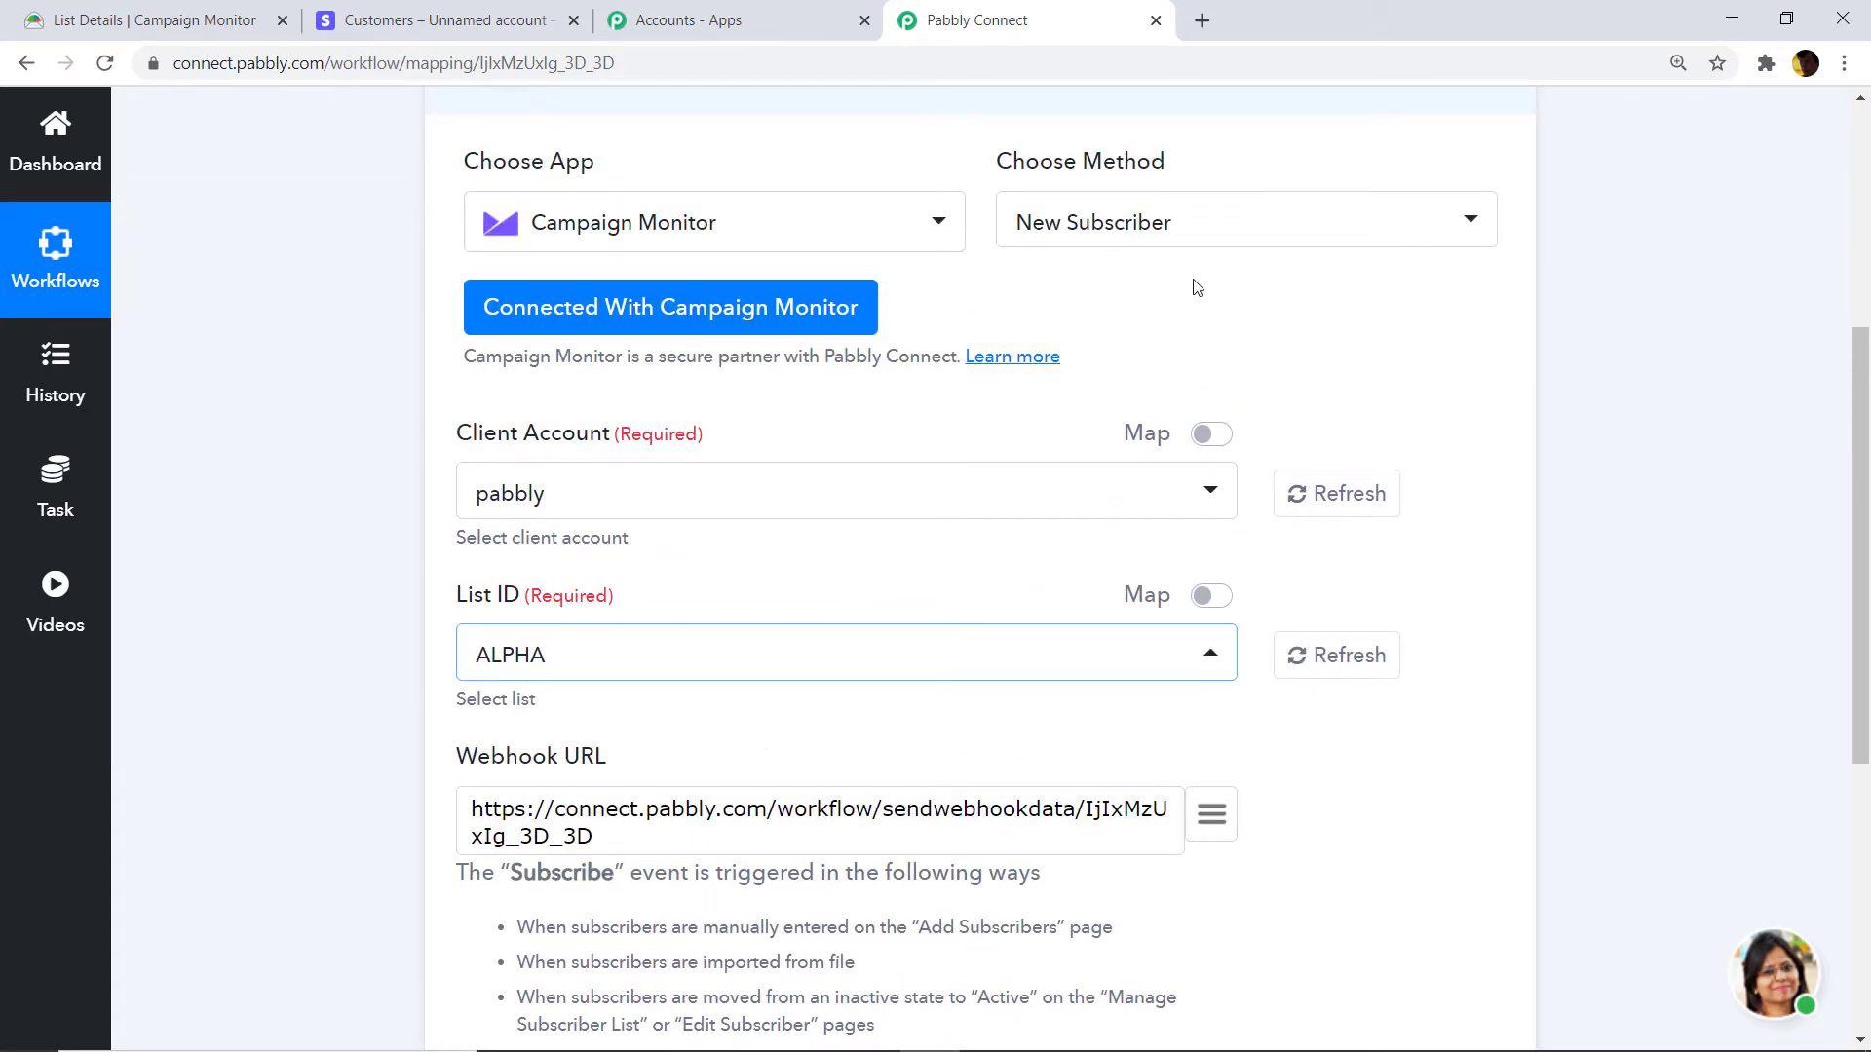
scroll(992, 396, "down", 5)
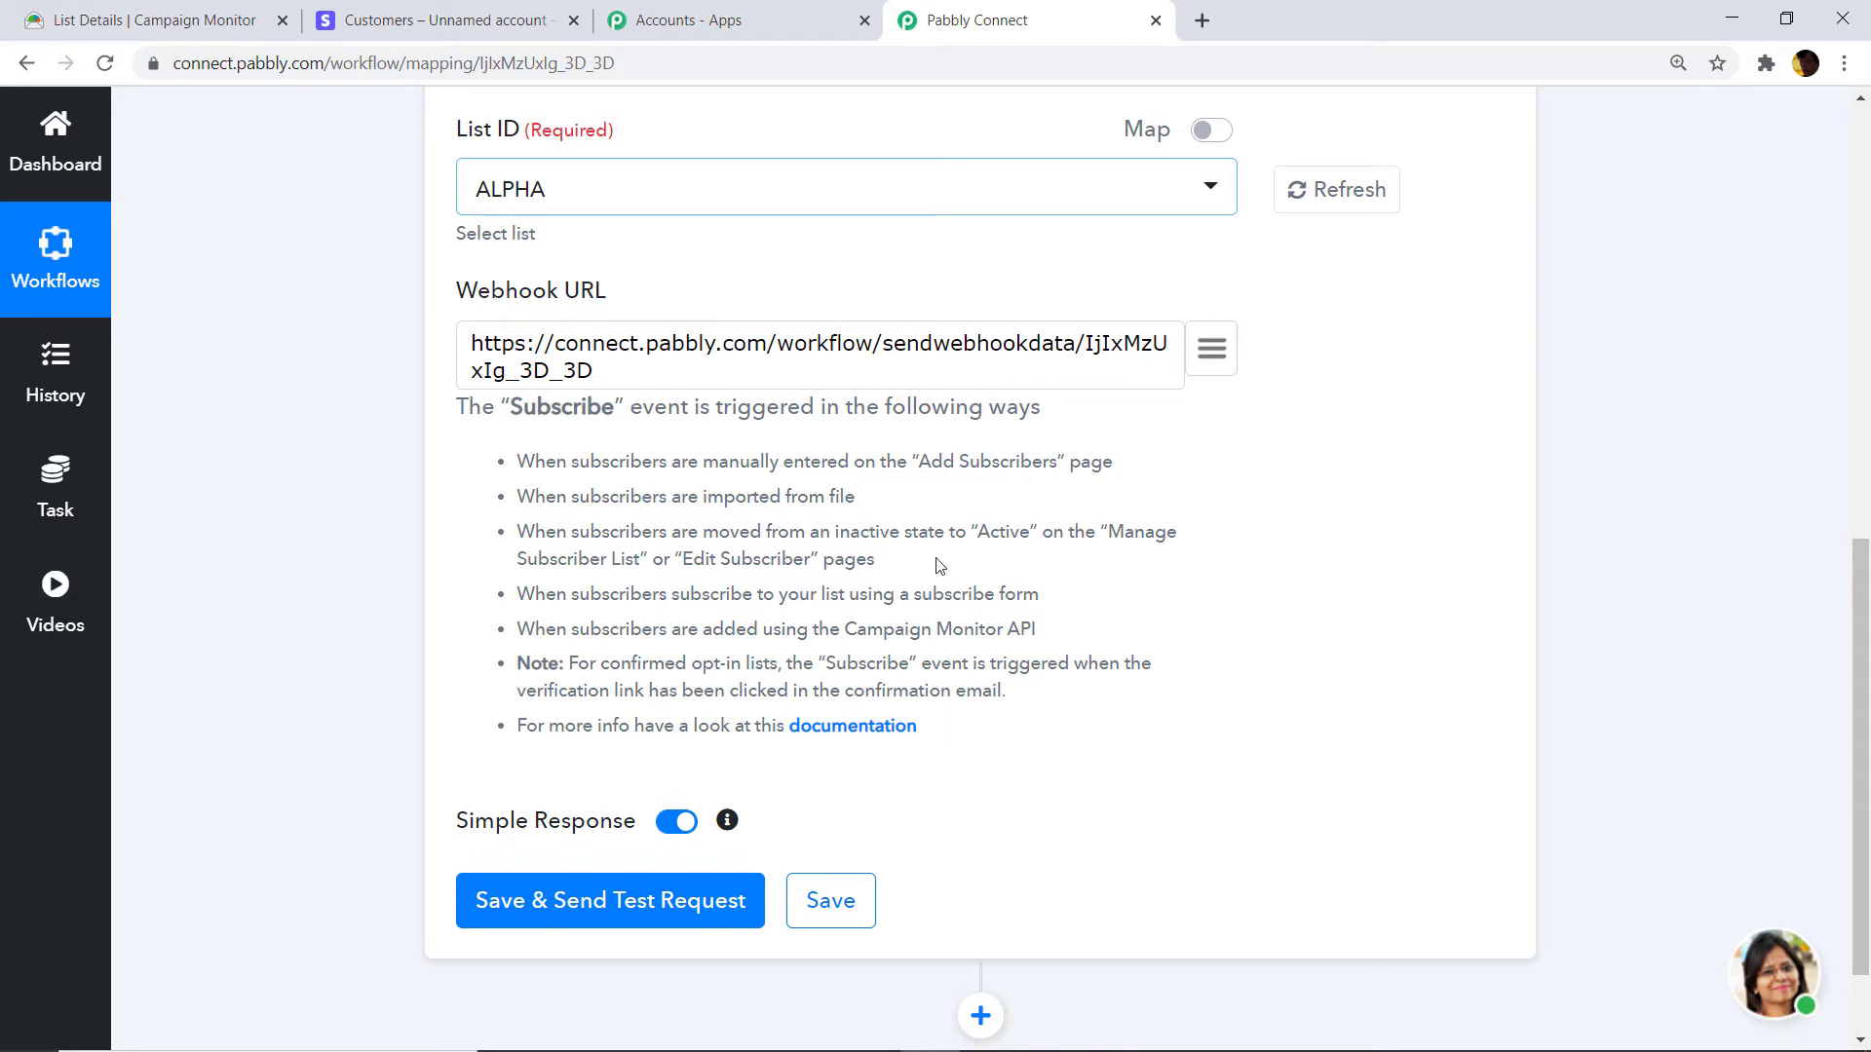
Save the trigger with a test request and start capturing a webhook response.
left_click(639, 919)
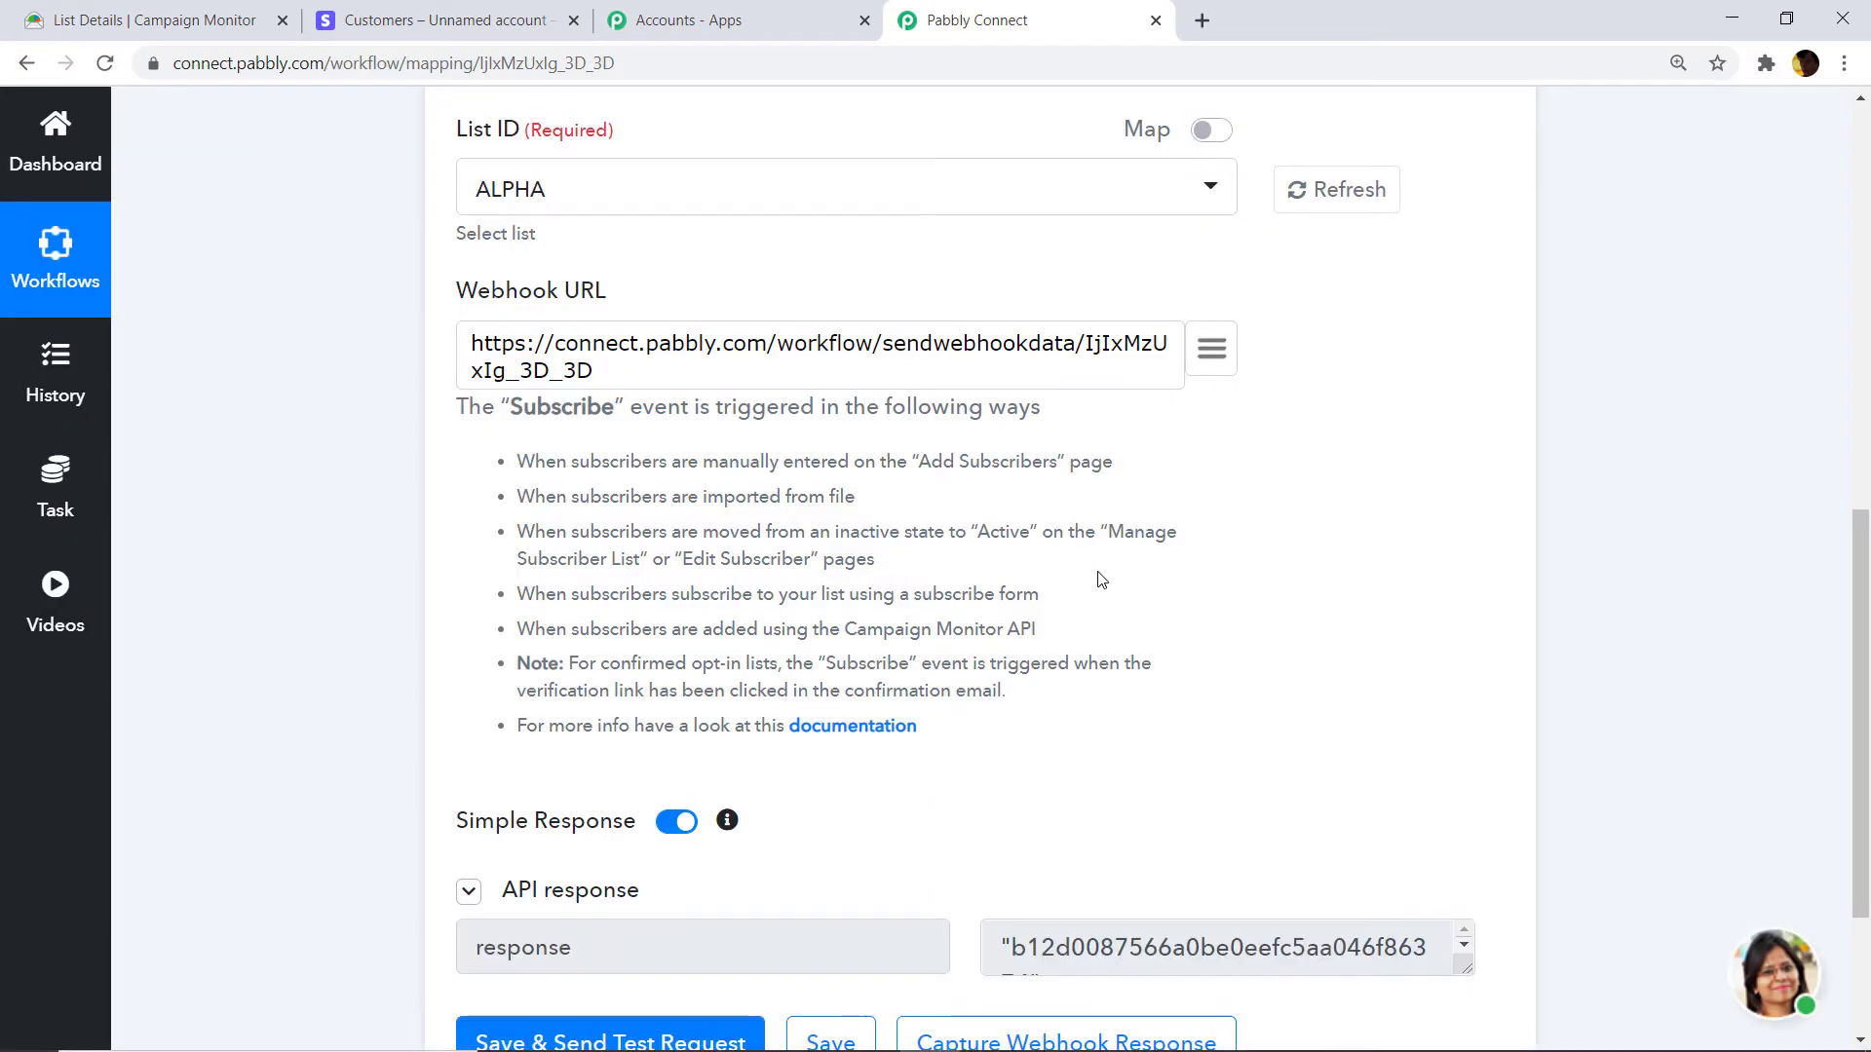
scroll(1101, 579, "down", 3)
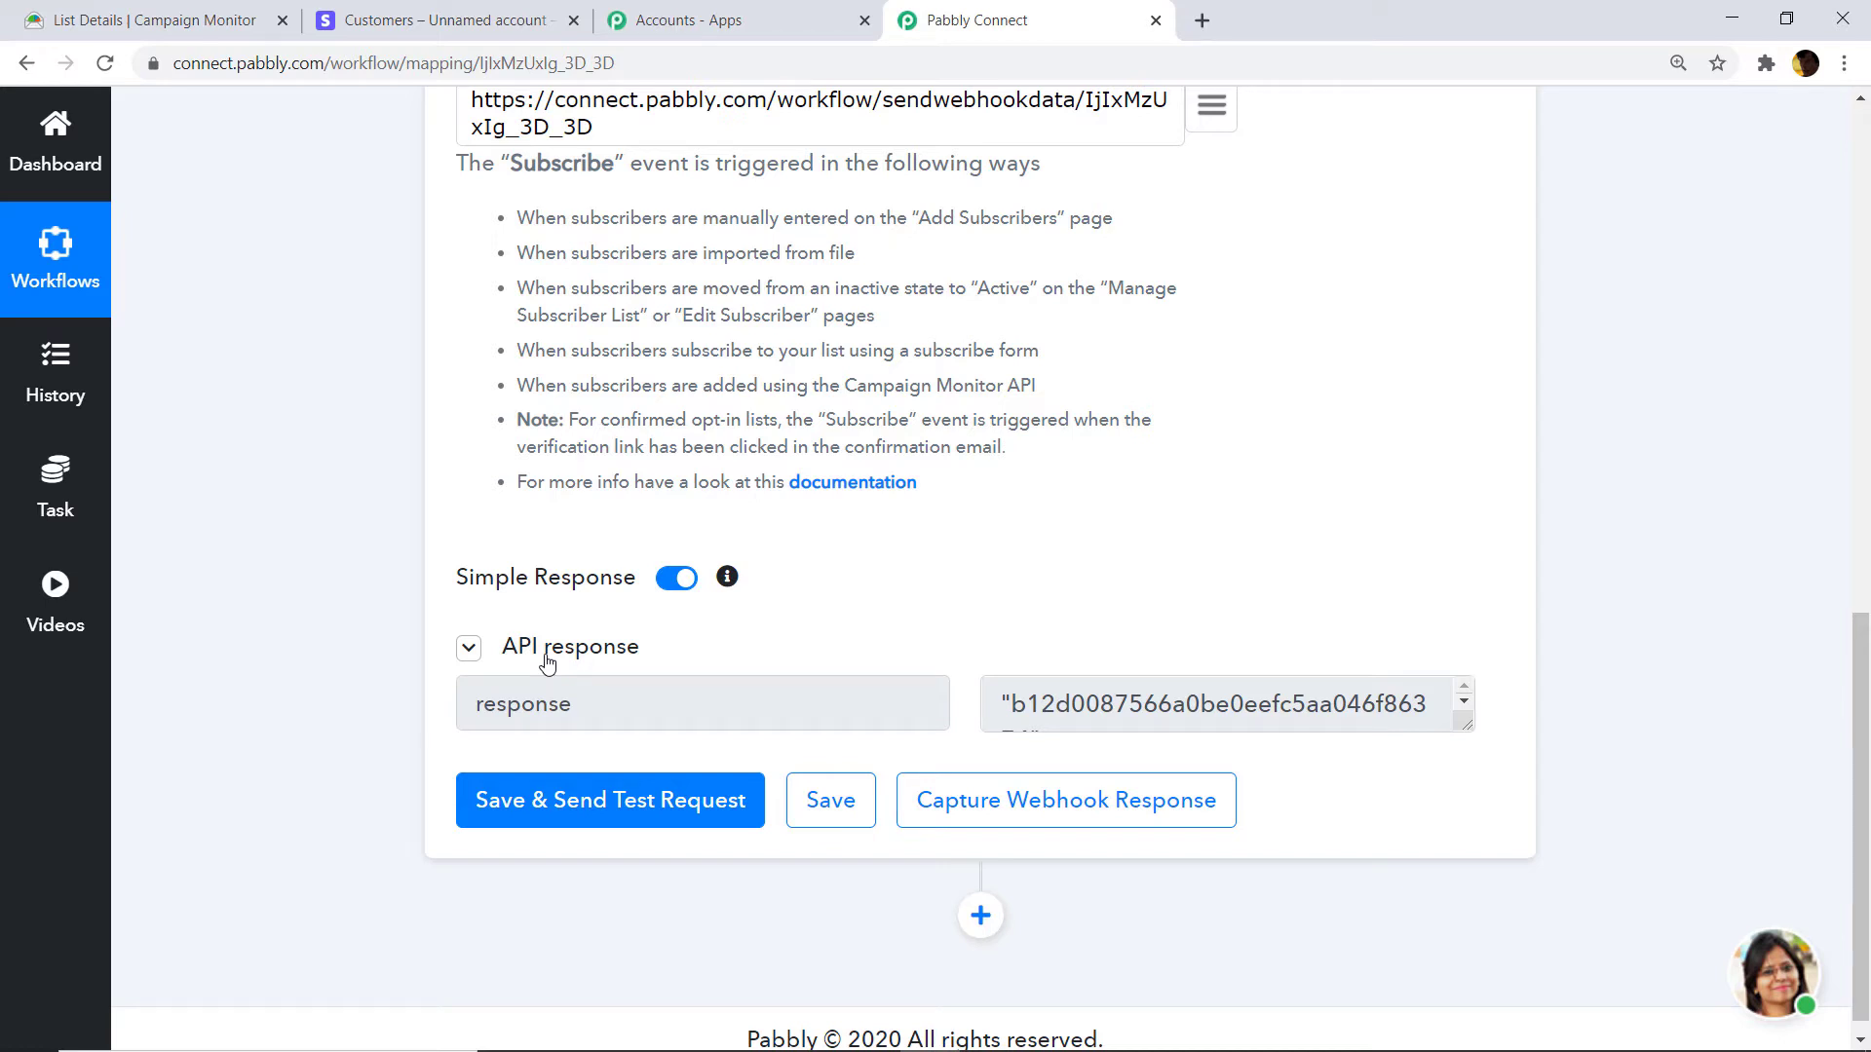
left_click(1070, 824)
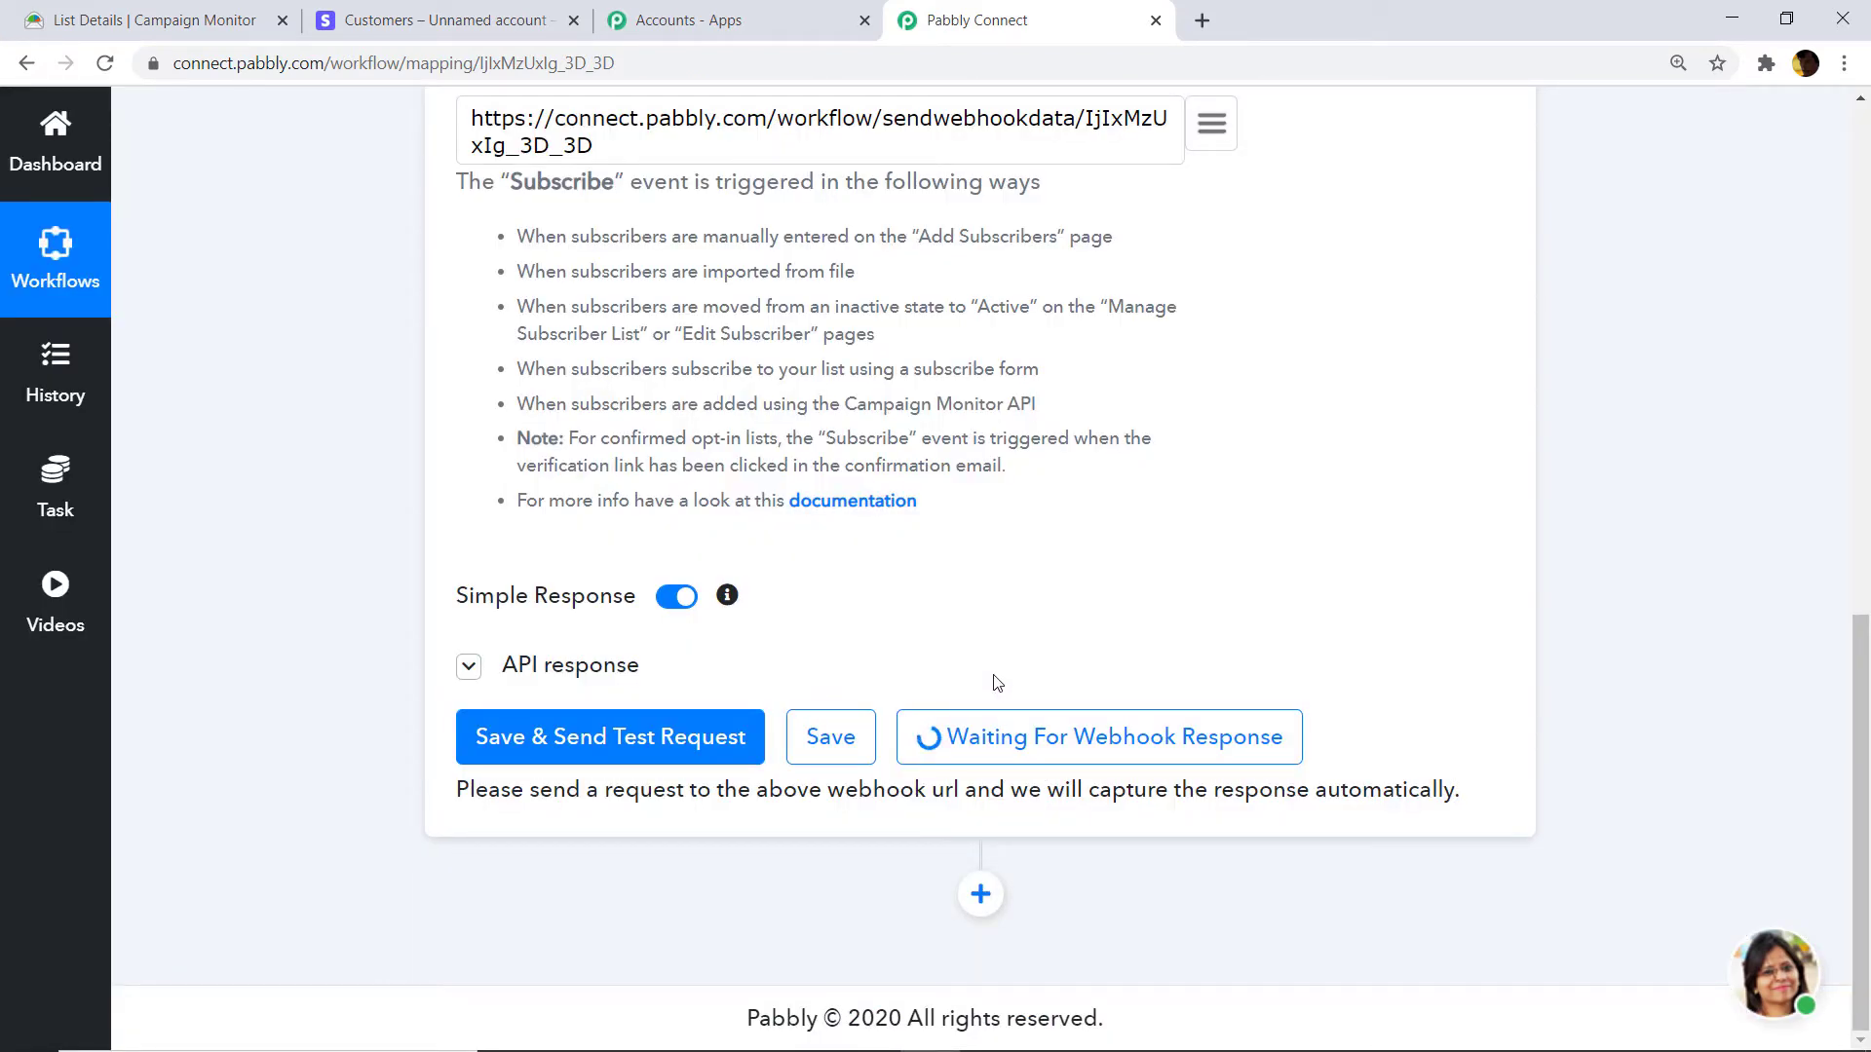
Go to the Campaign Monitor ALPHA list and open Add new subscribers.
left_click(105, 17)
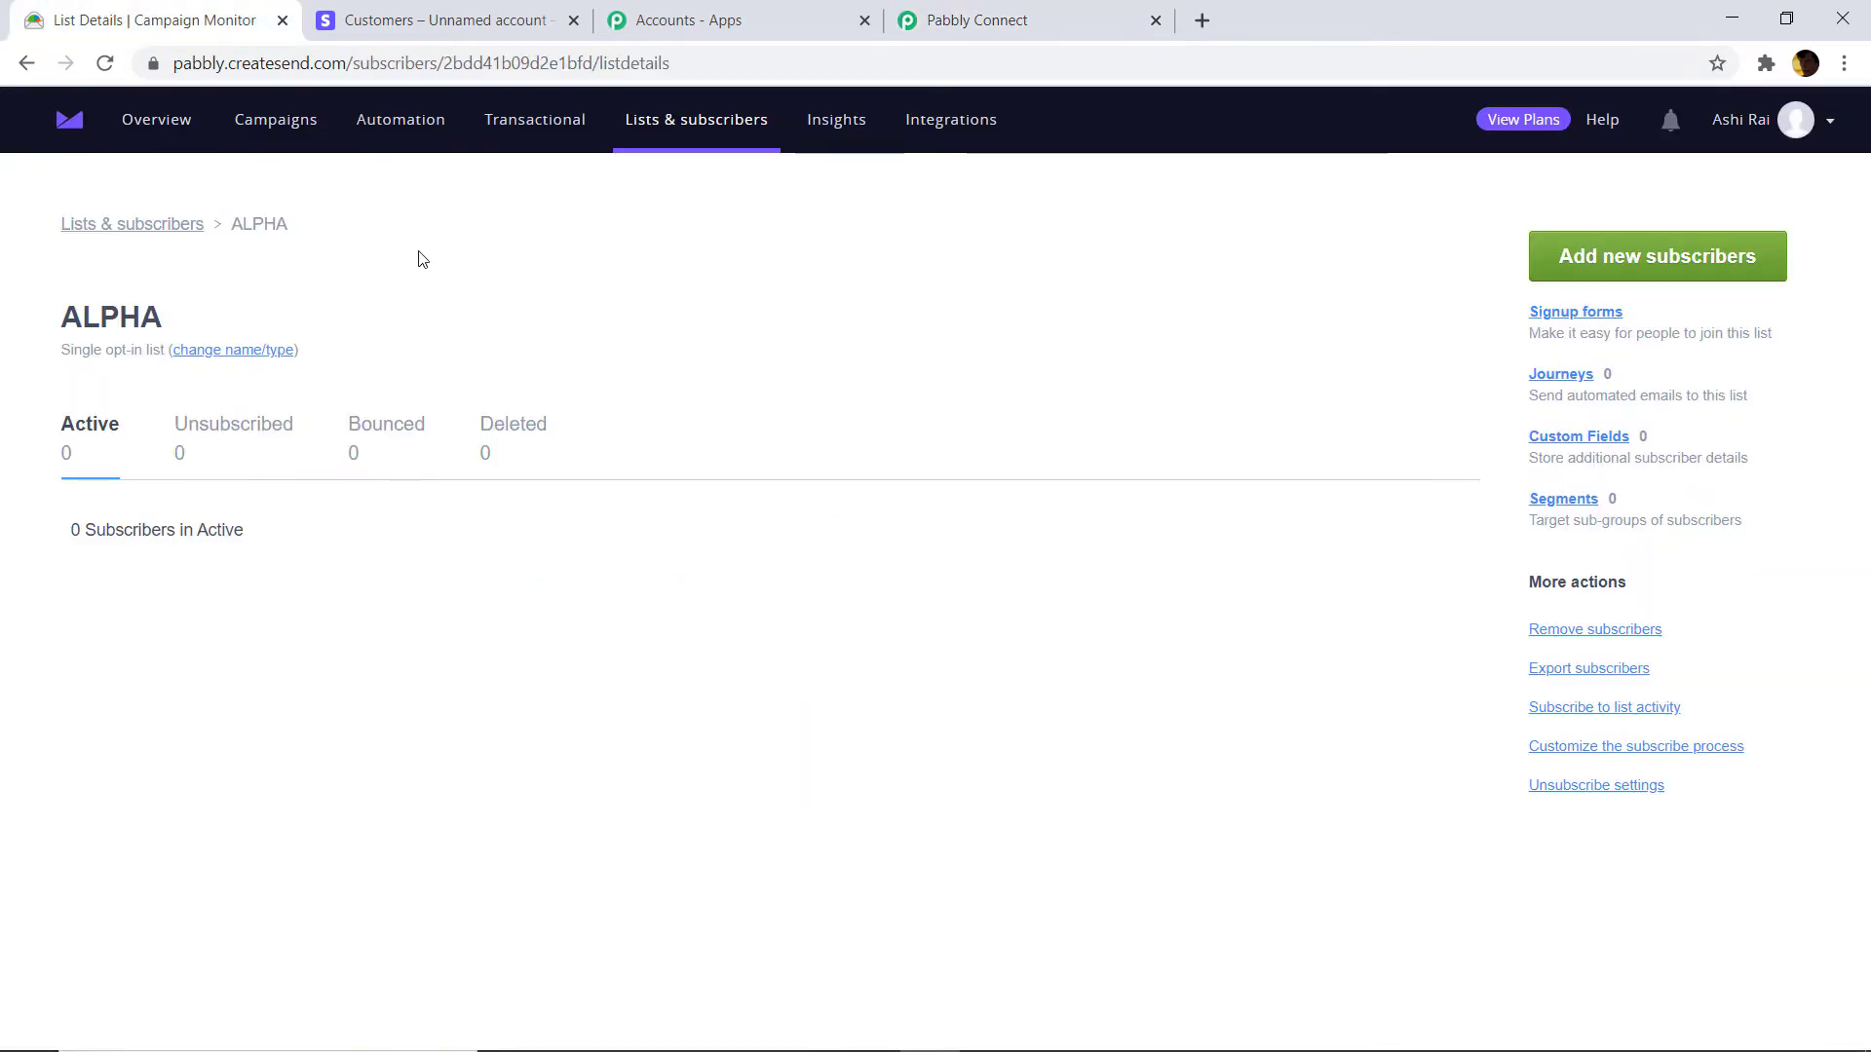
left_click(1692, 259)
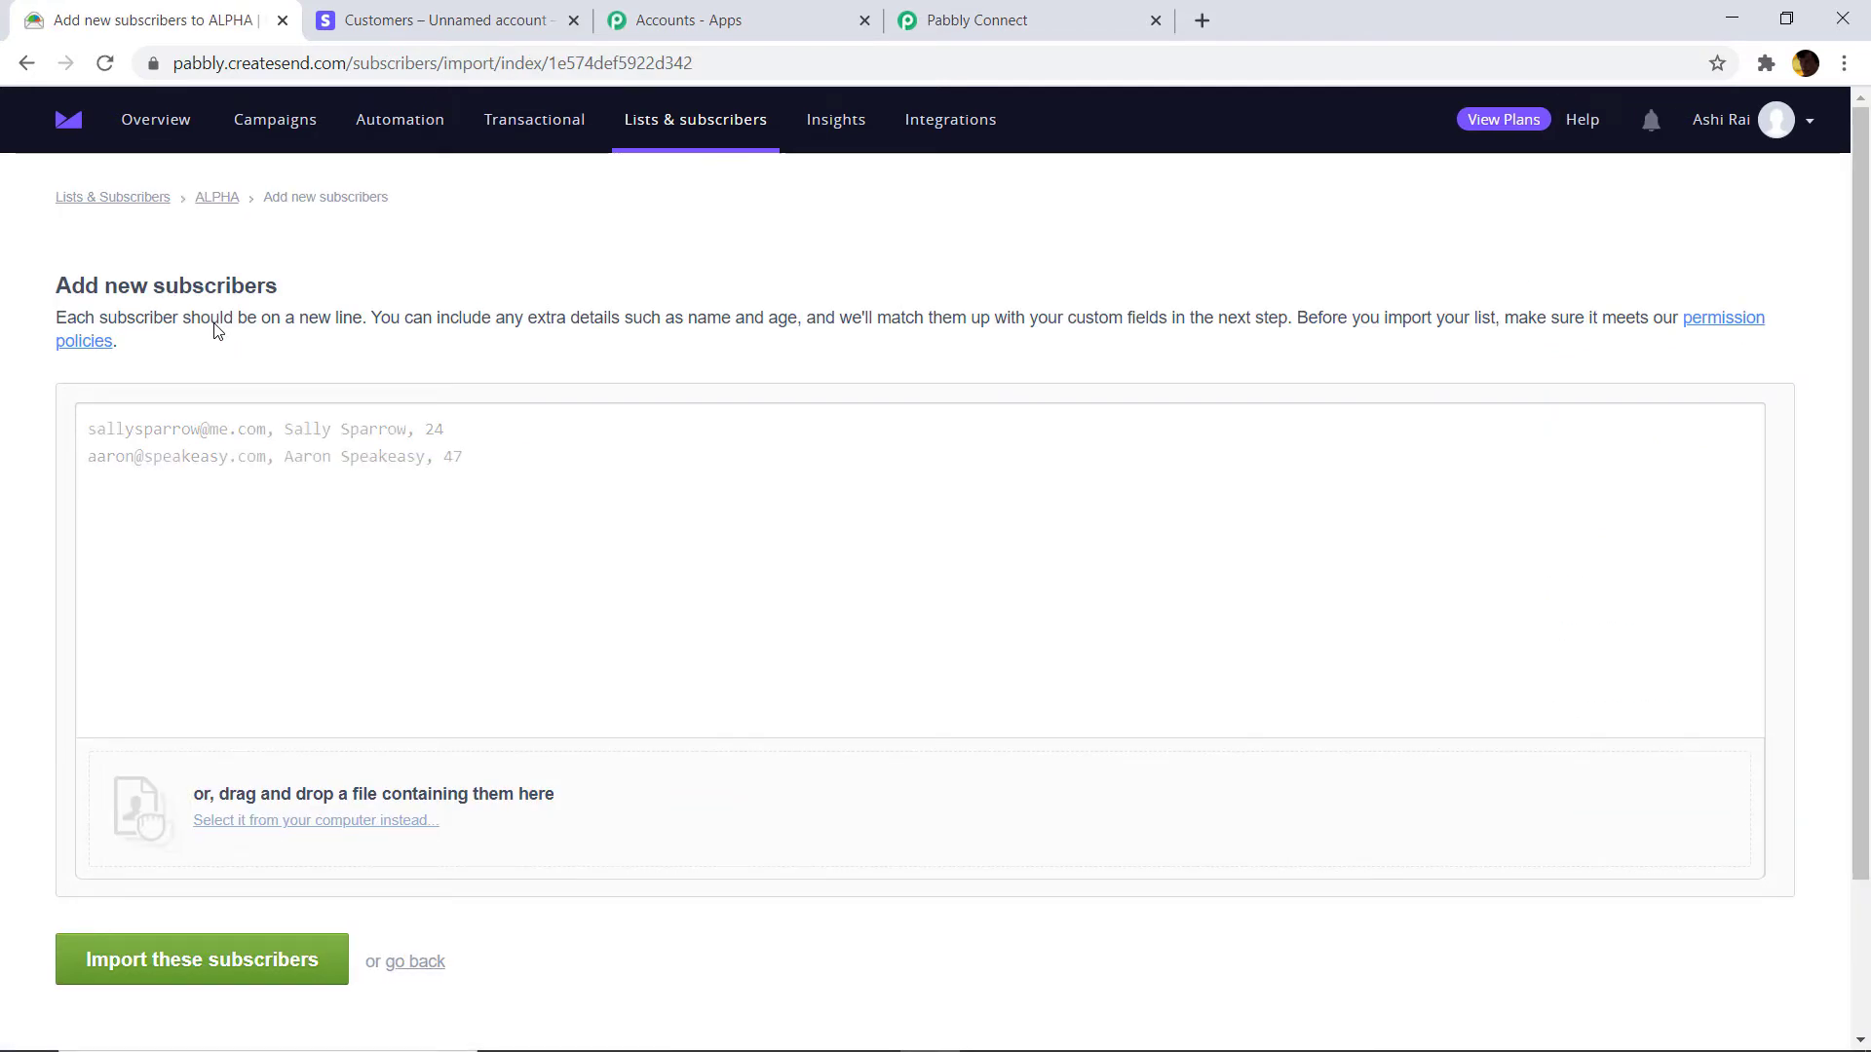
Enter the subscriber's email, first name, age and postal address as one comma-separated line, then import.
left_click(216, 429)
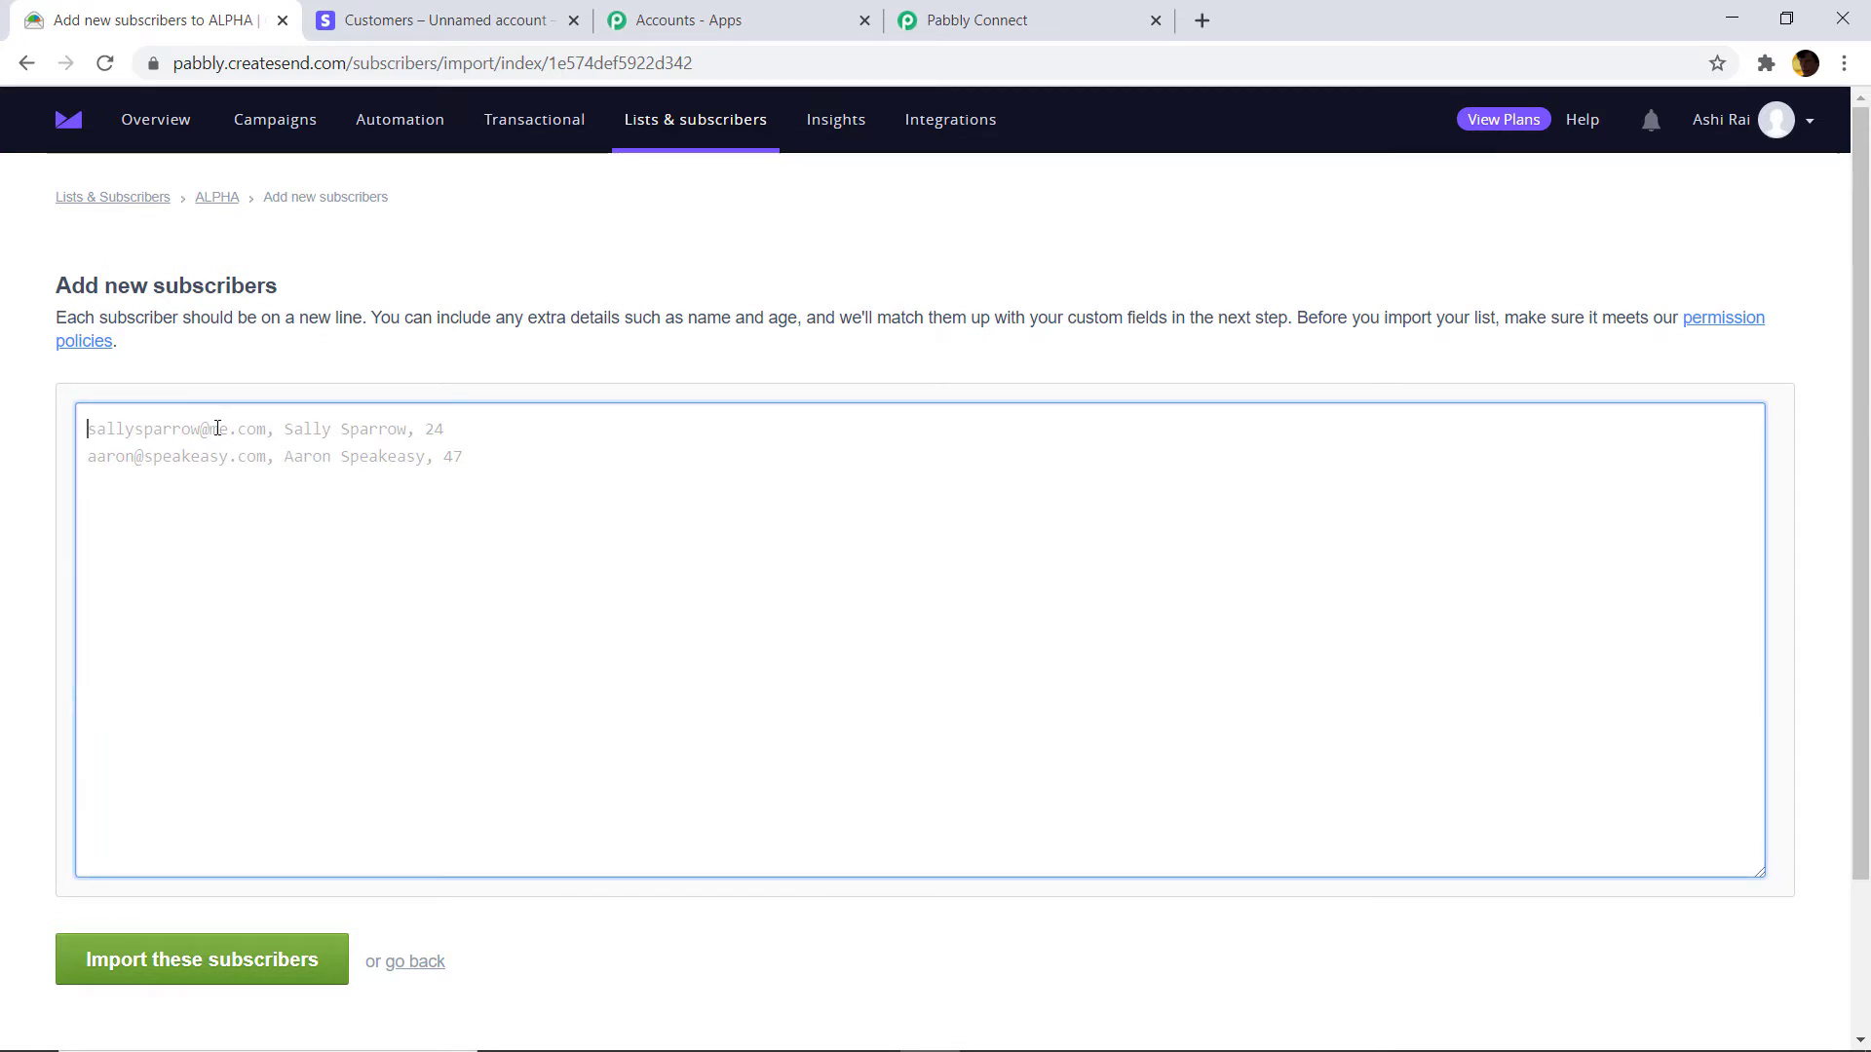
type("tyson")
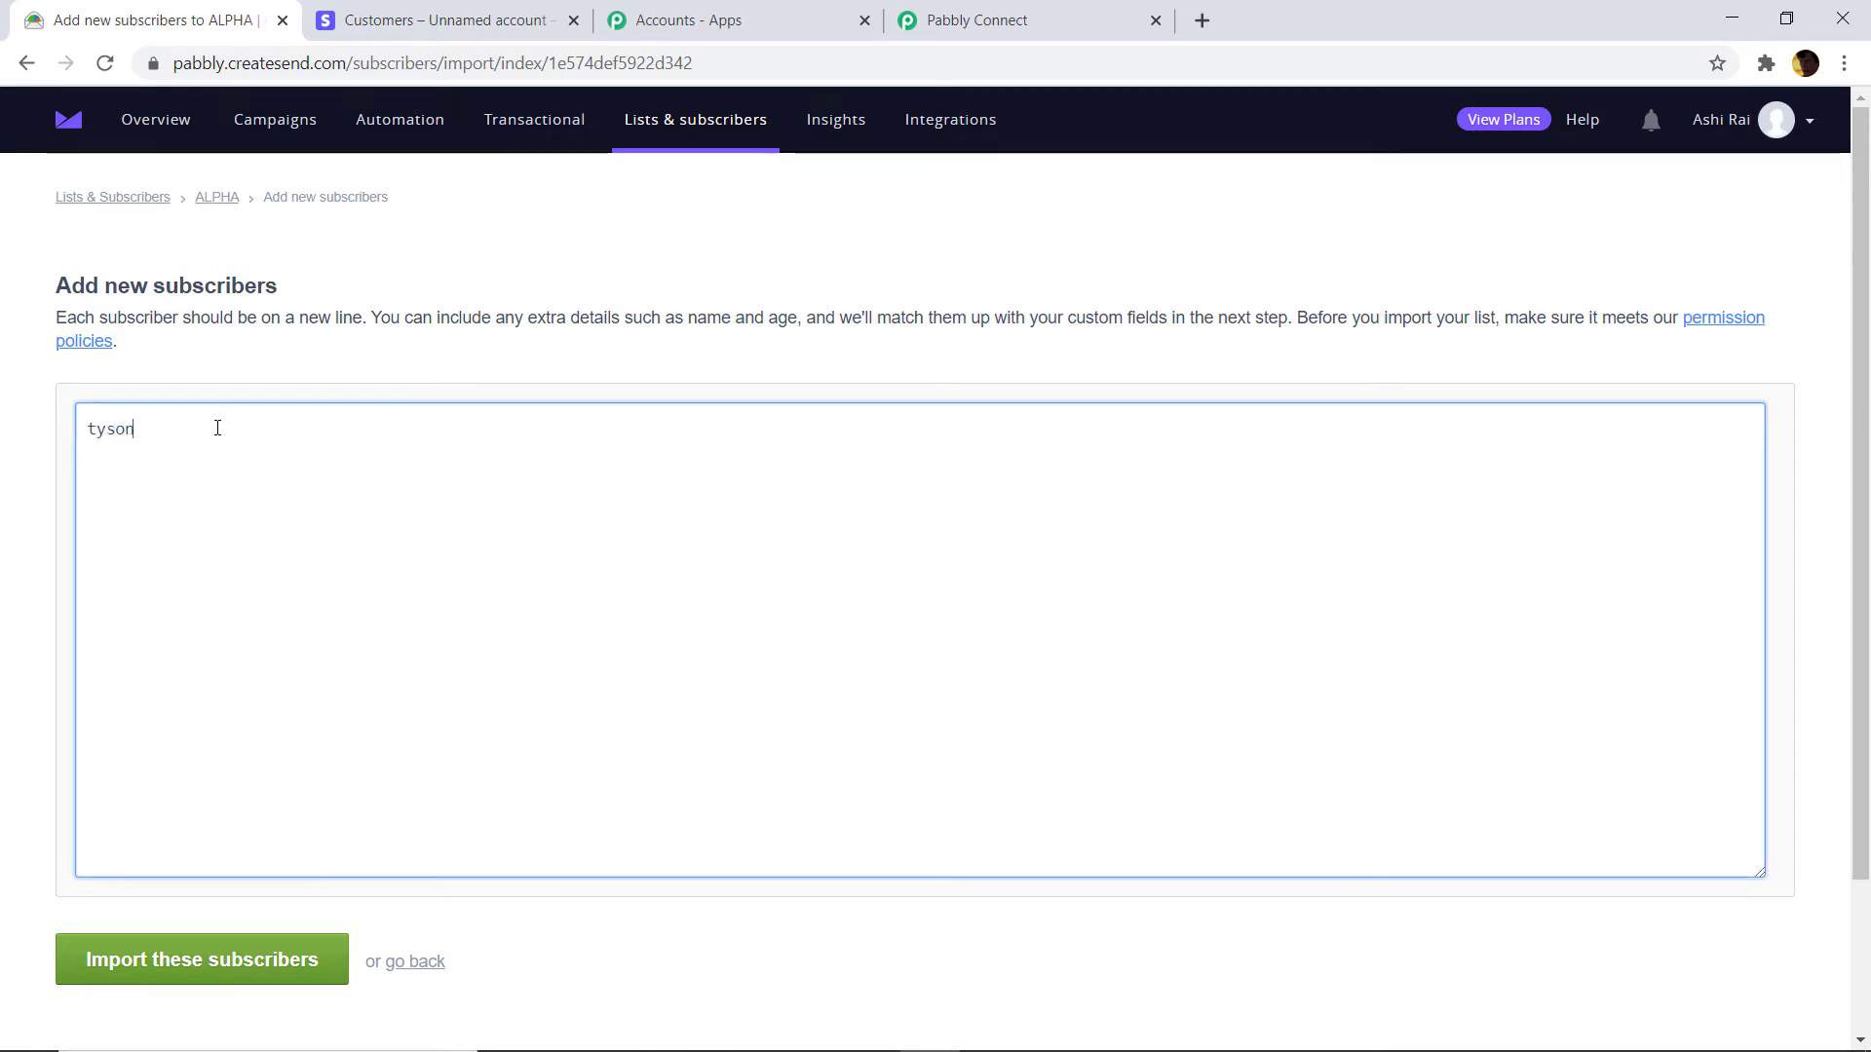
type("mon")
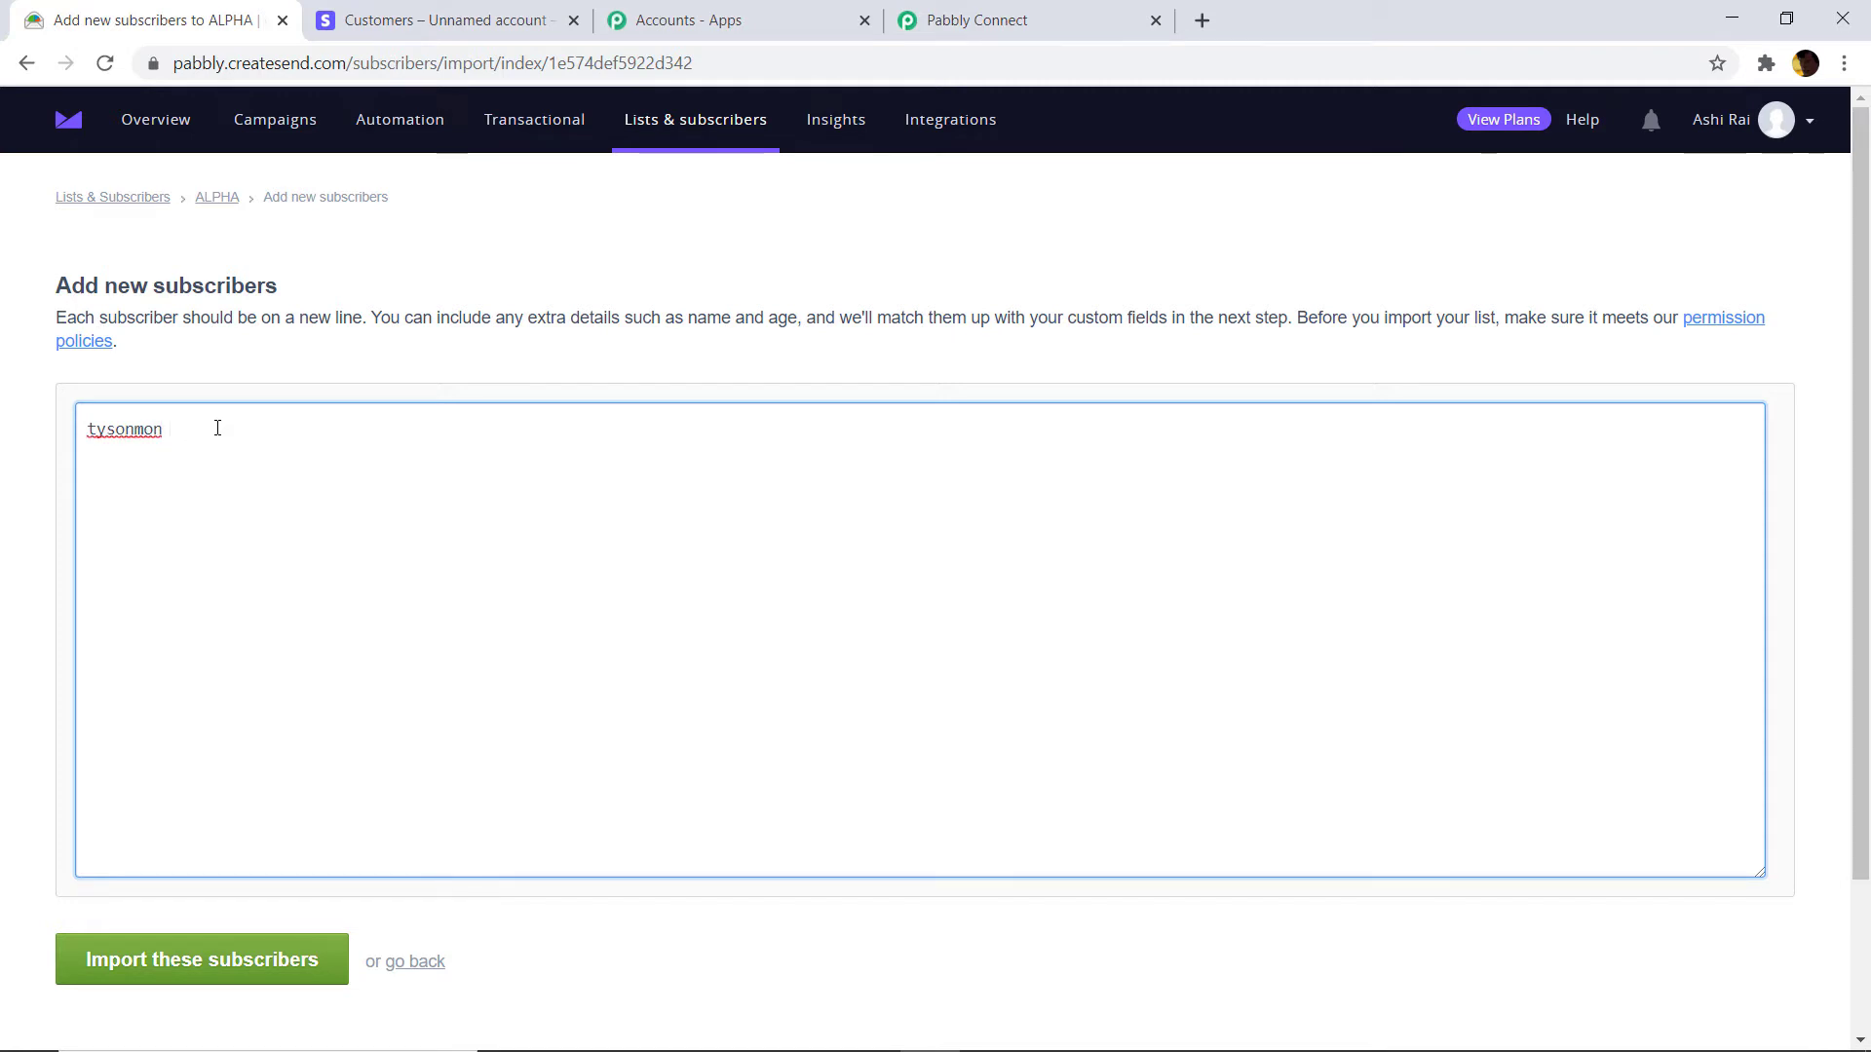
key("BackSpace")
key("BackSpace")
key("BackSpace")
key("BackSpace")
key("BackSpace")
key("BackSpace")
key("BackSpace")
key("BackSpace")
key("BackSpace")
key("BackSpace")
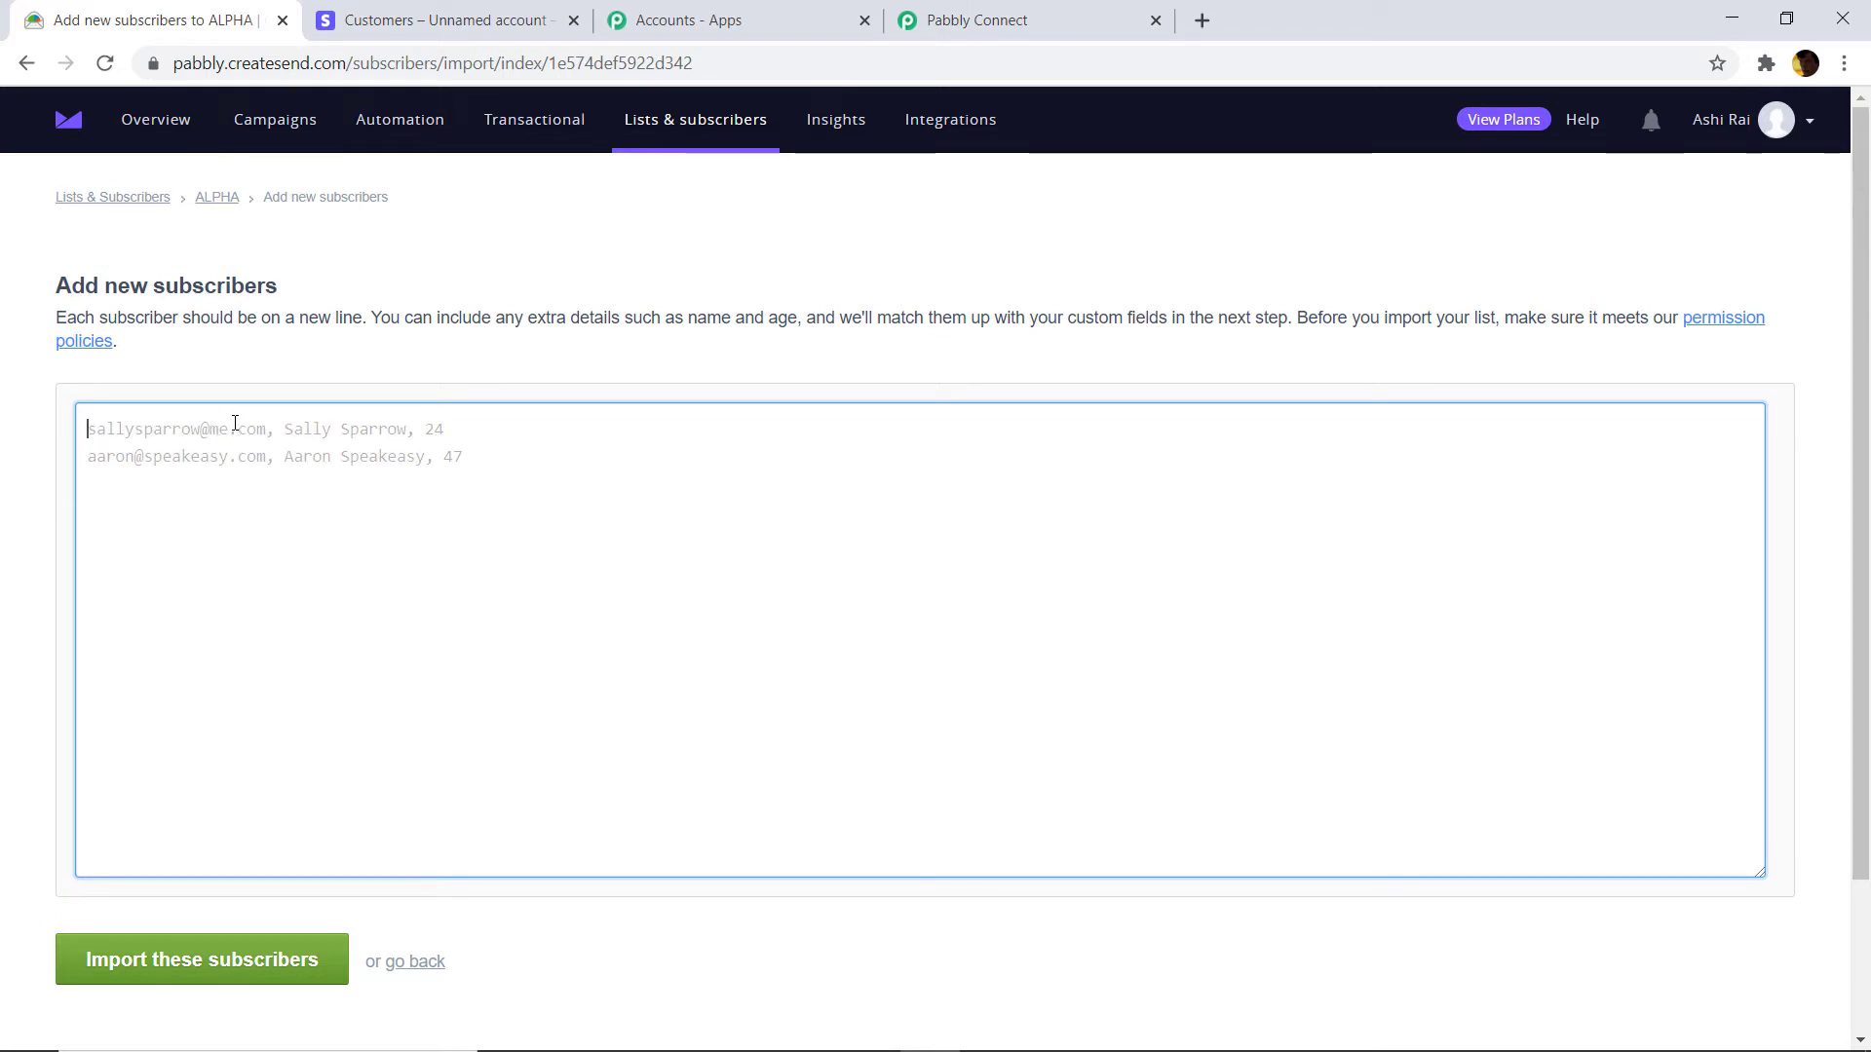
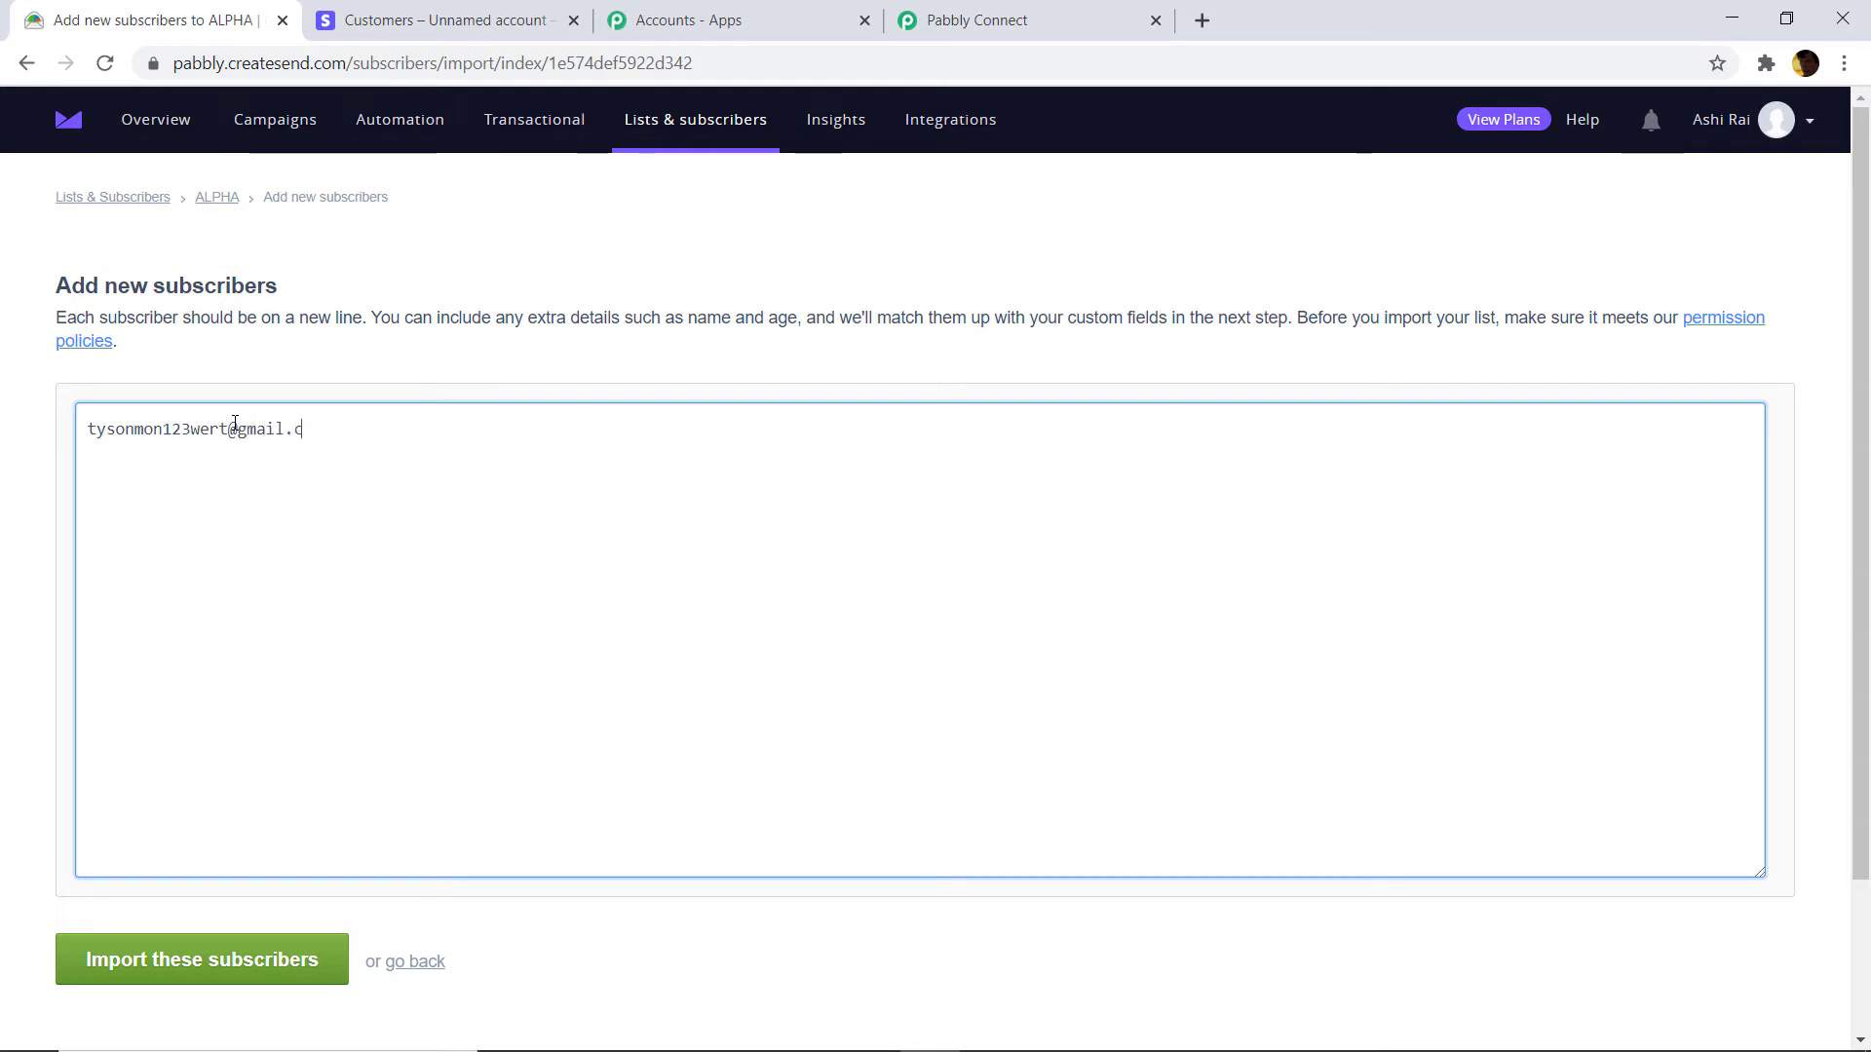
type(", ")
type("tyson")
type("m")
key("BackSpace")
type(", 24,")
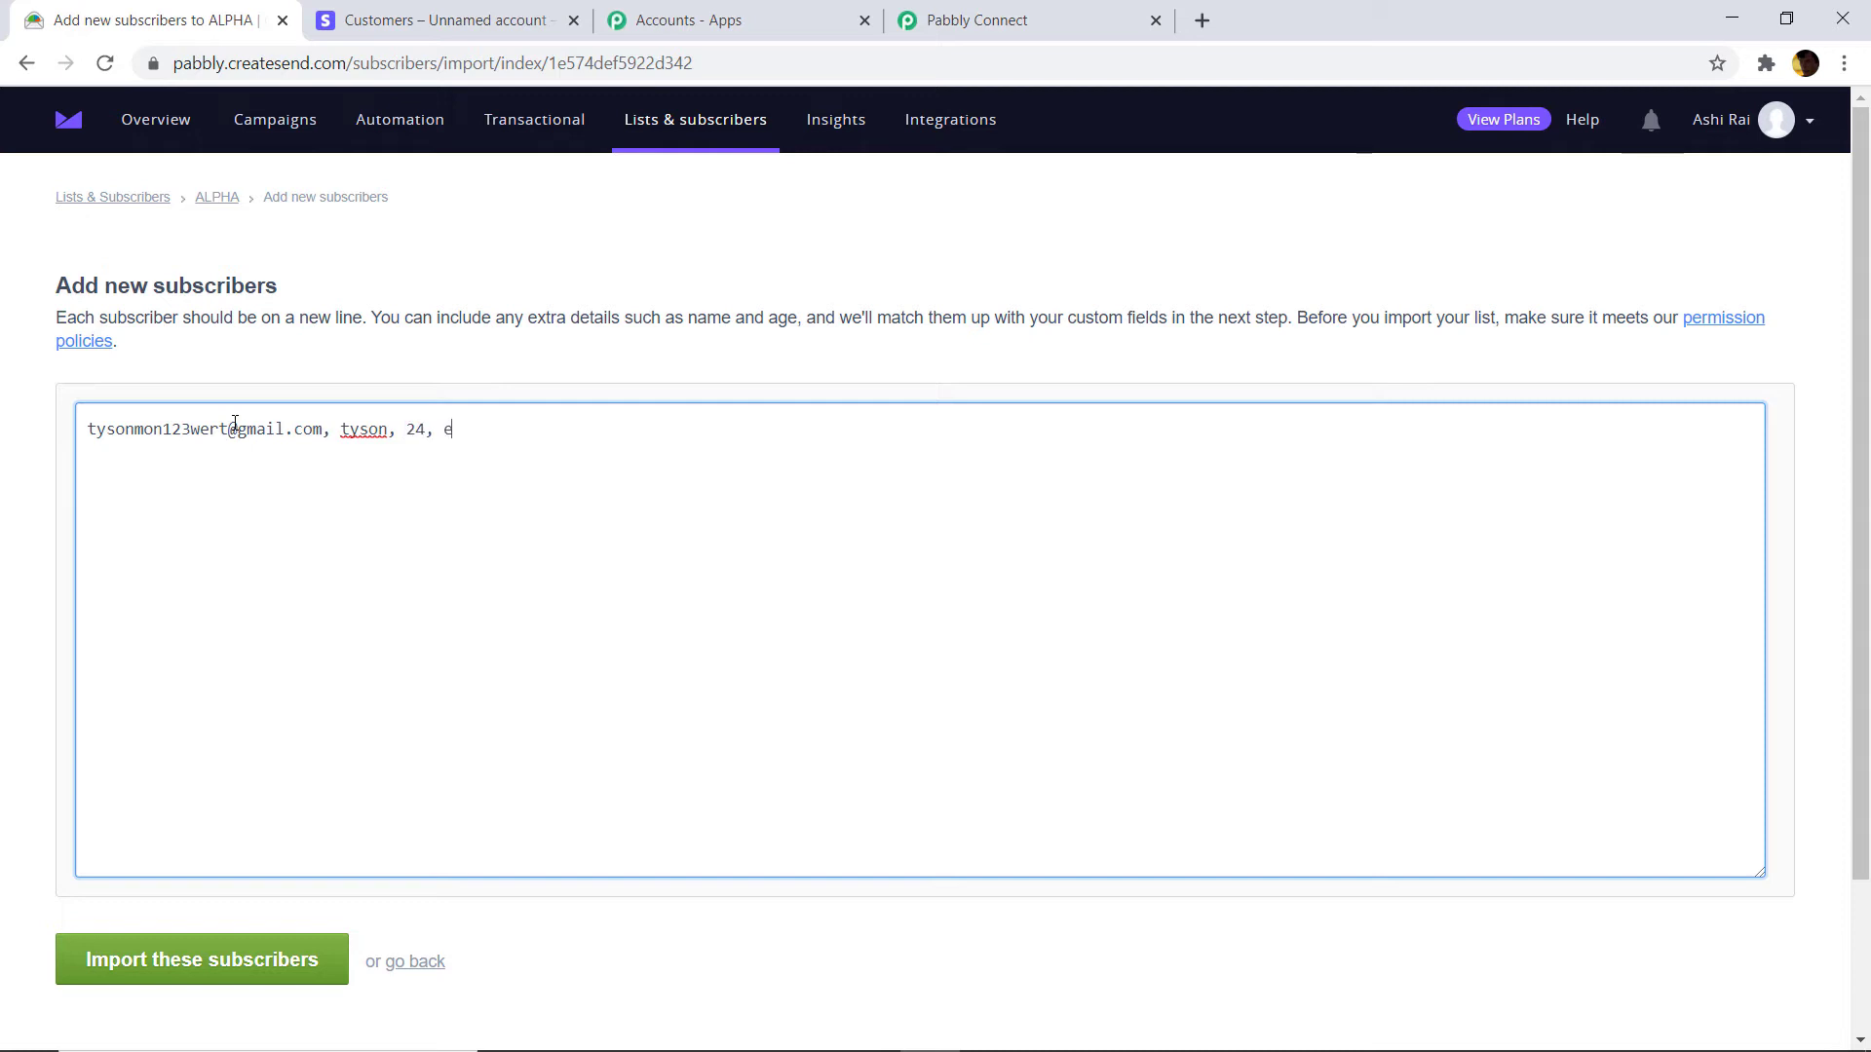
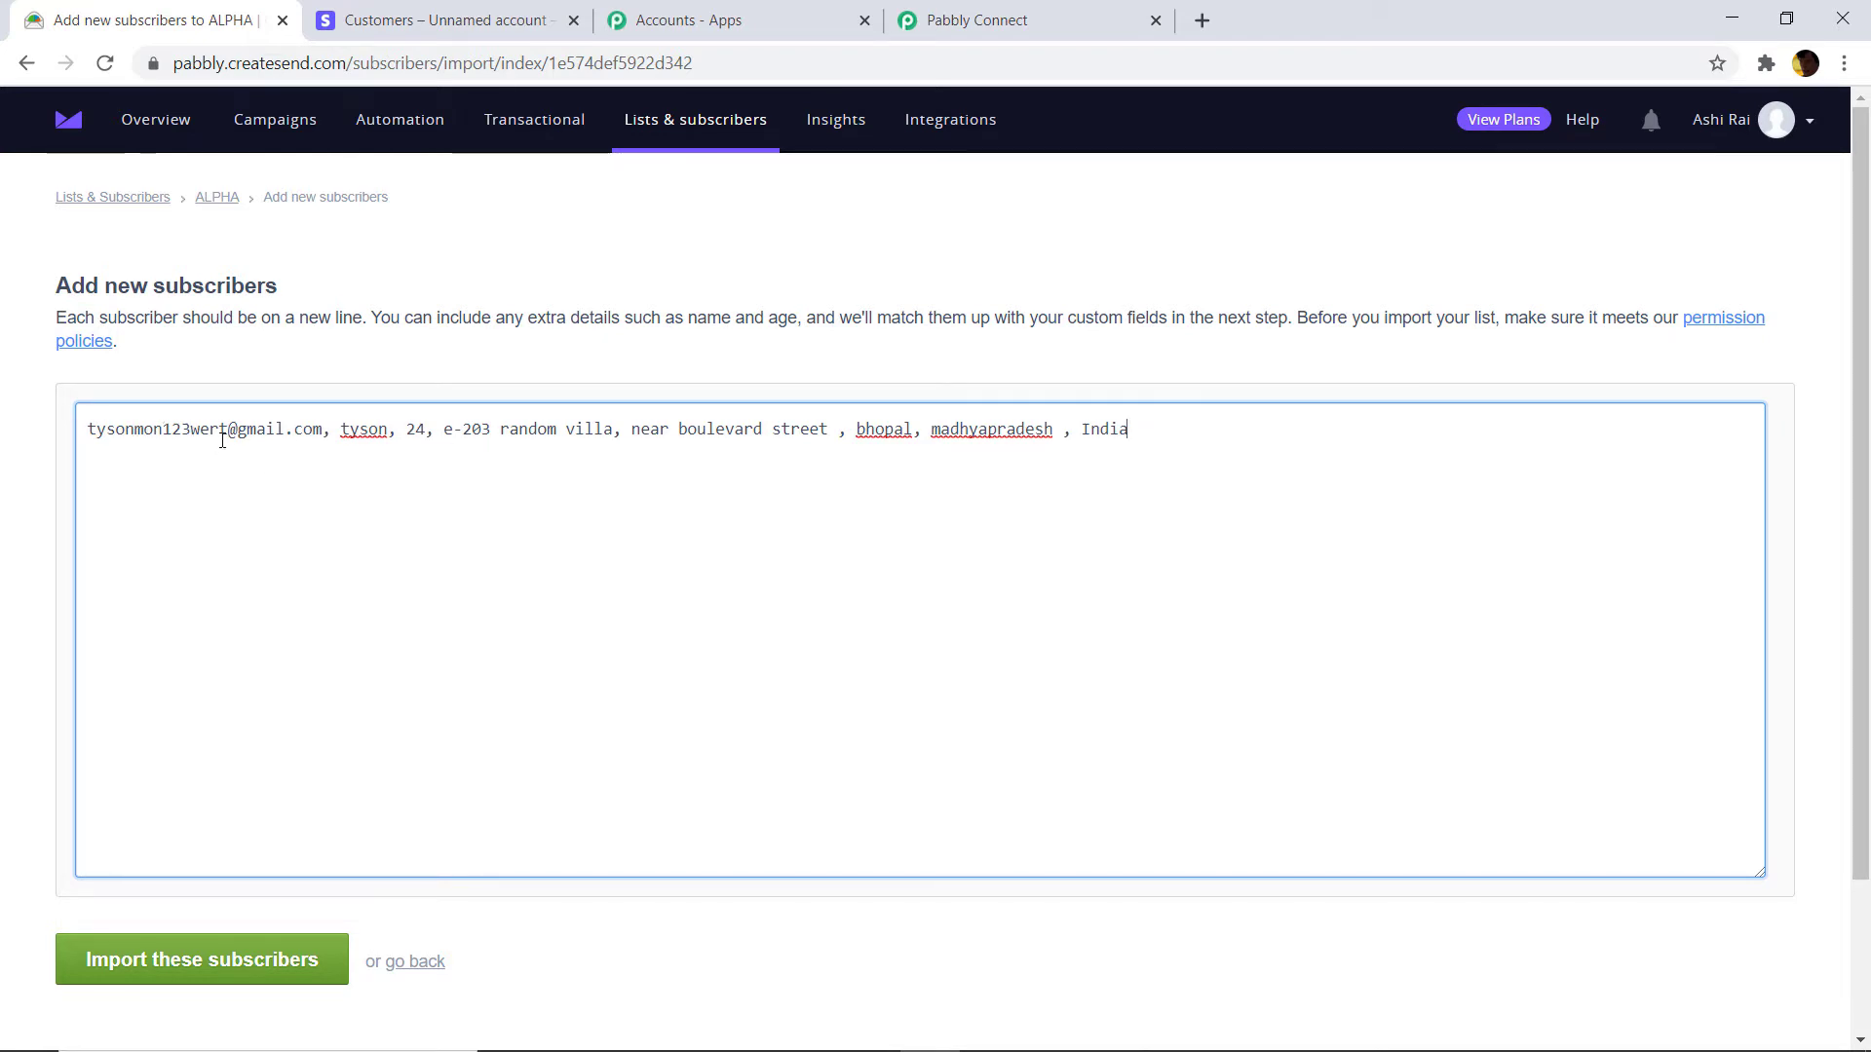
scroll(341, 449, "down", 2)
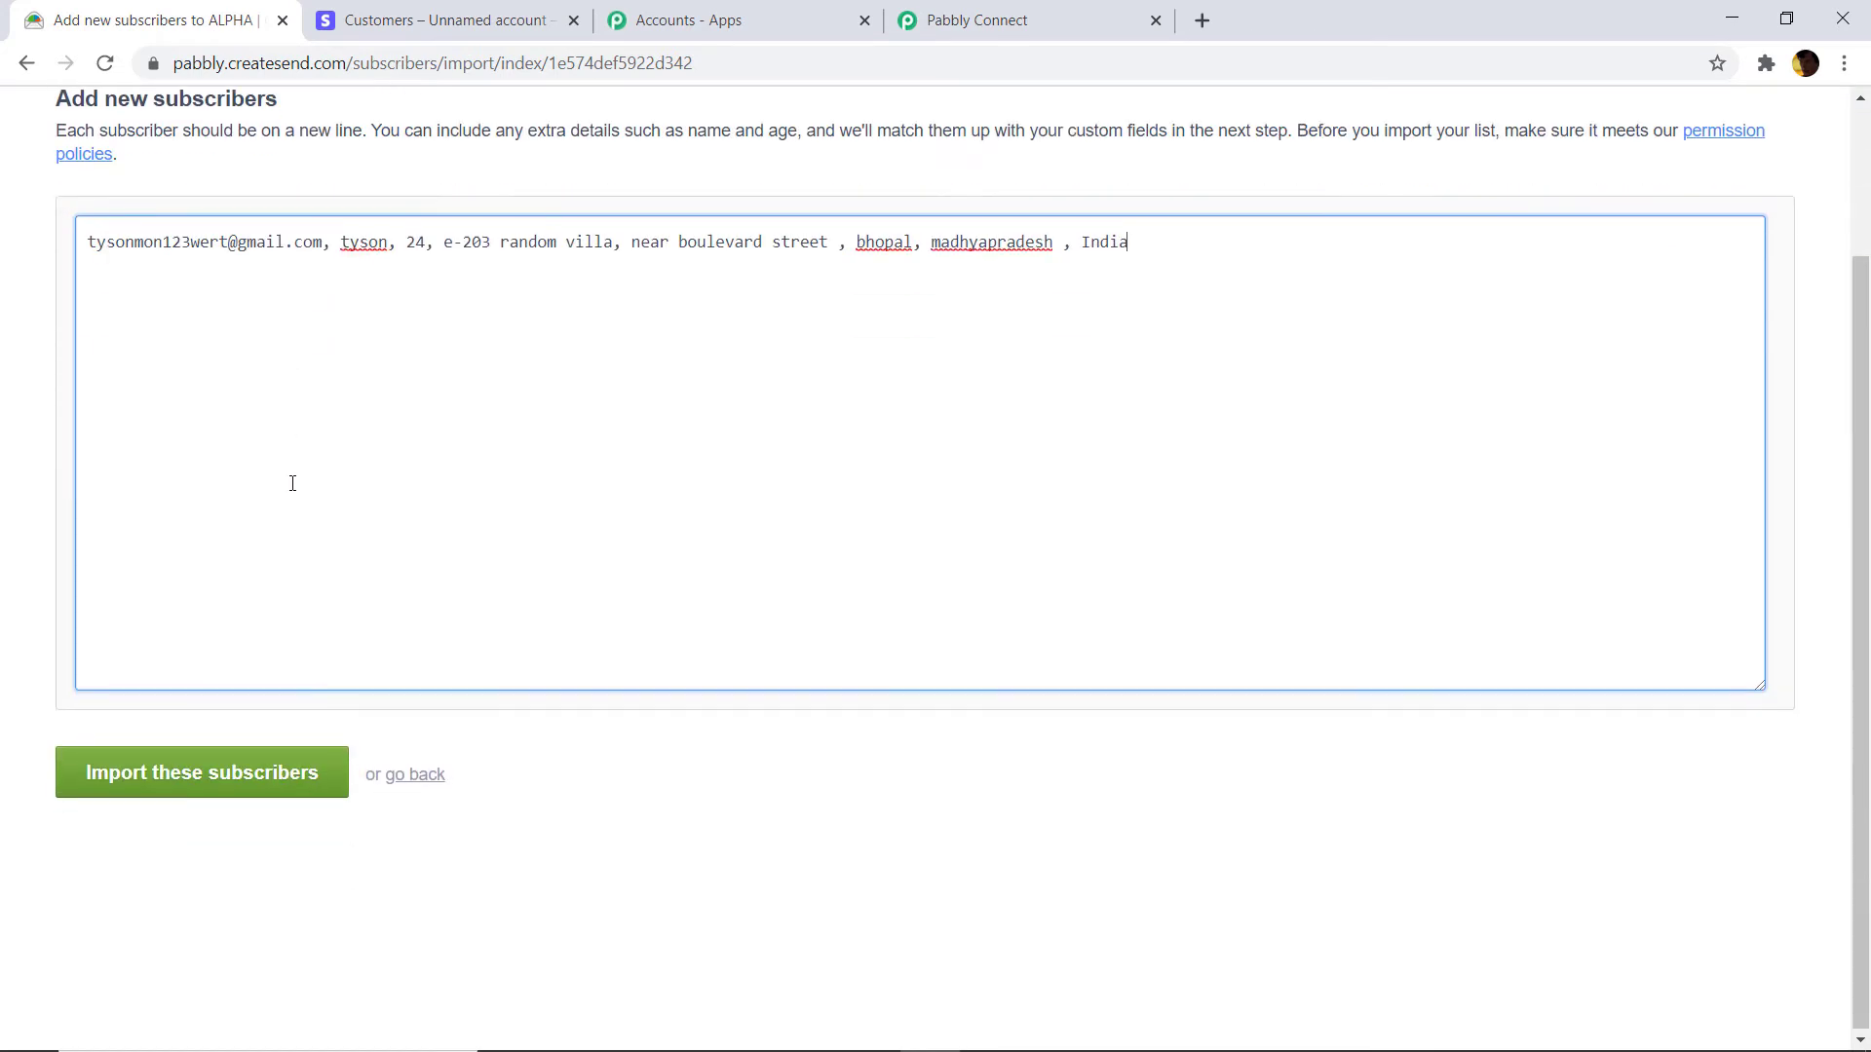
left_click(213, 777)
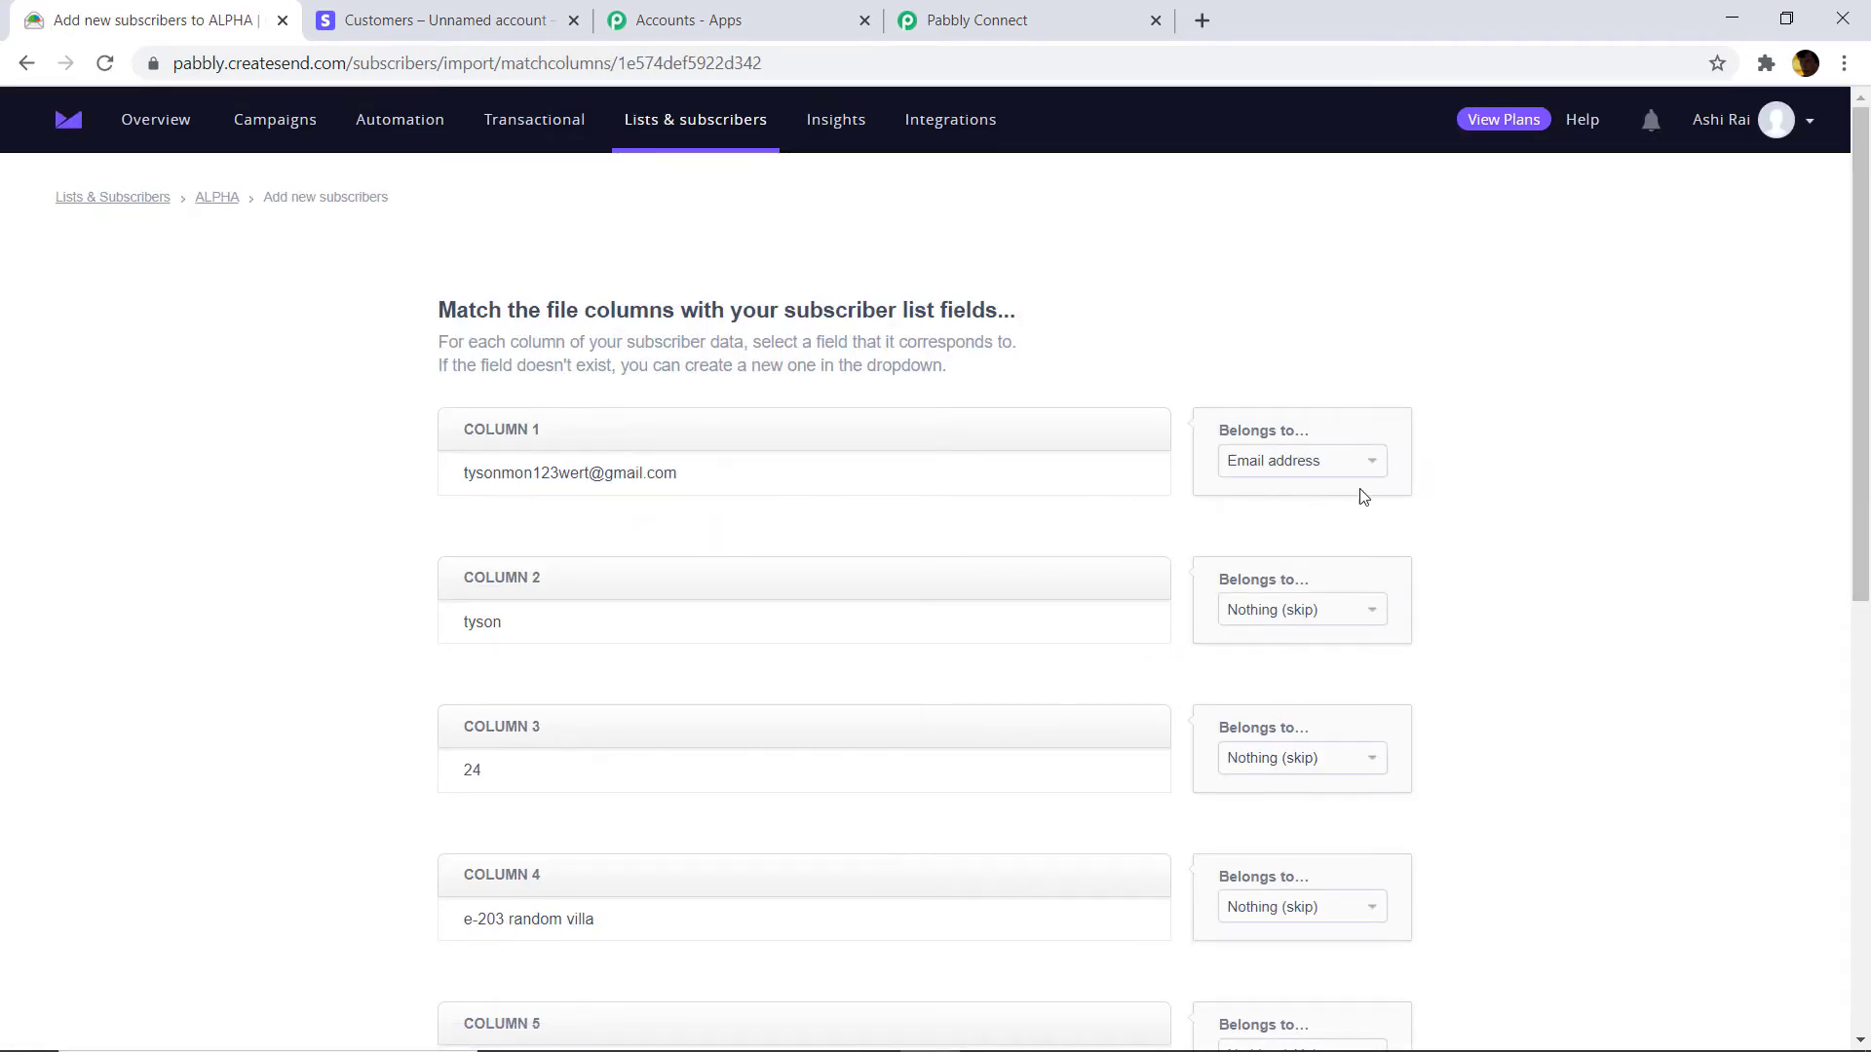
Map column 2 to First name and column 3 to a new numeric field 'age'.
scroll(1410, 487, "down", 3)
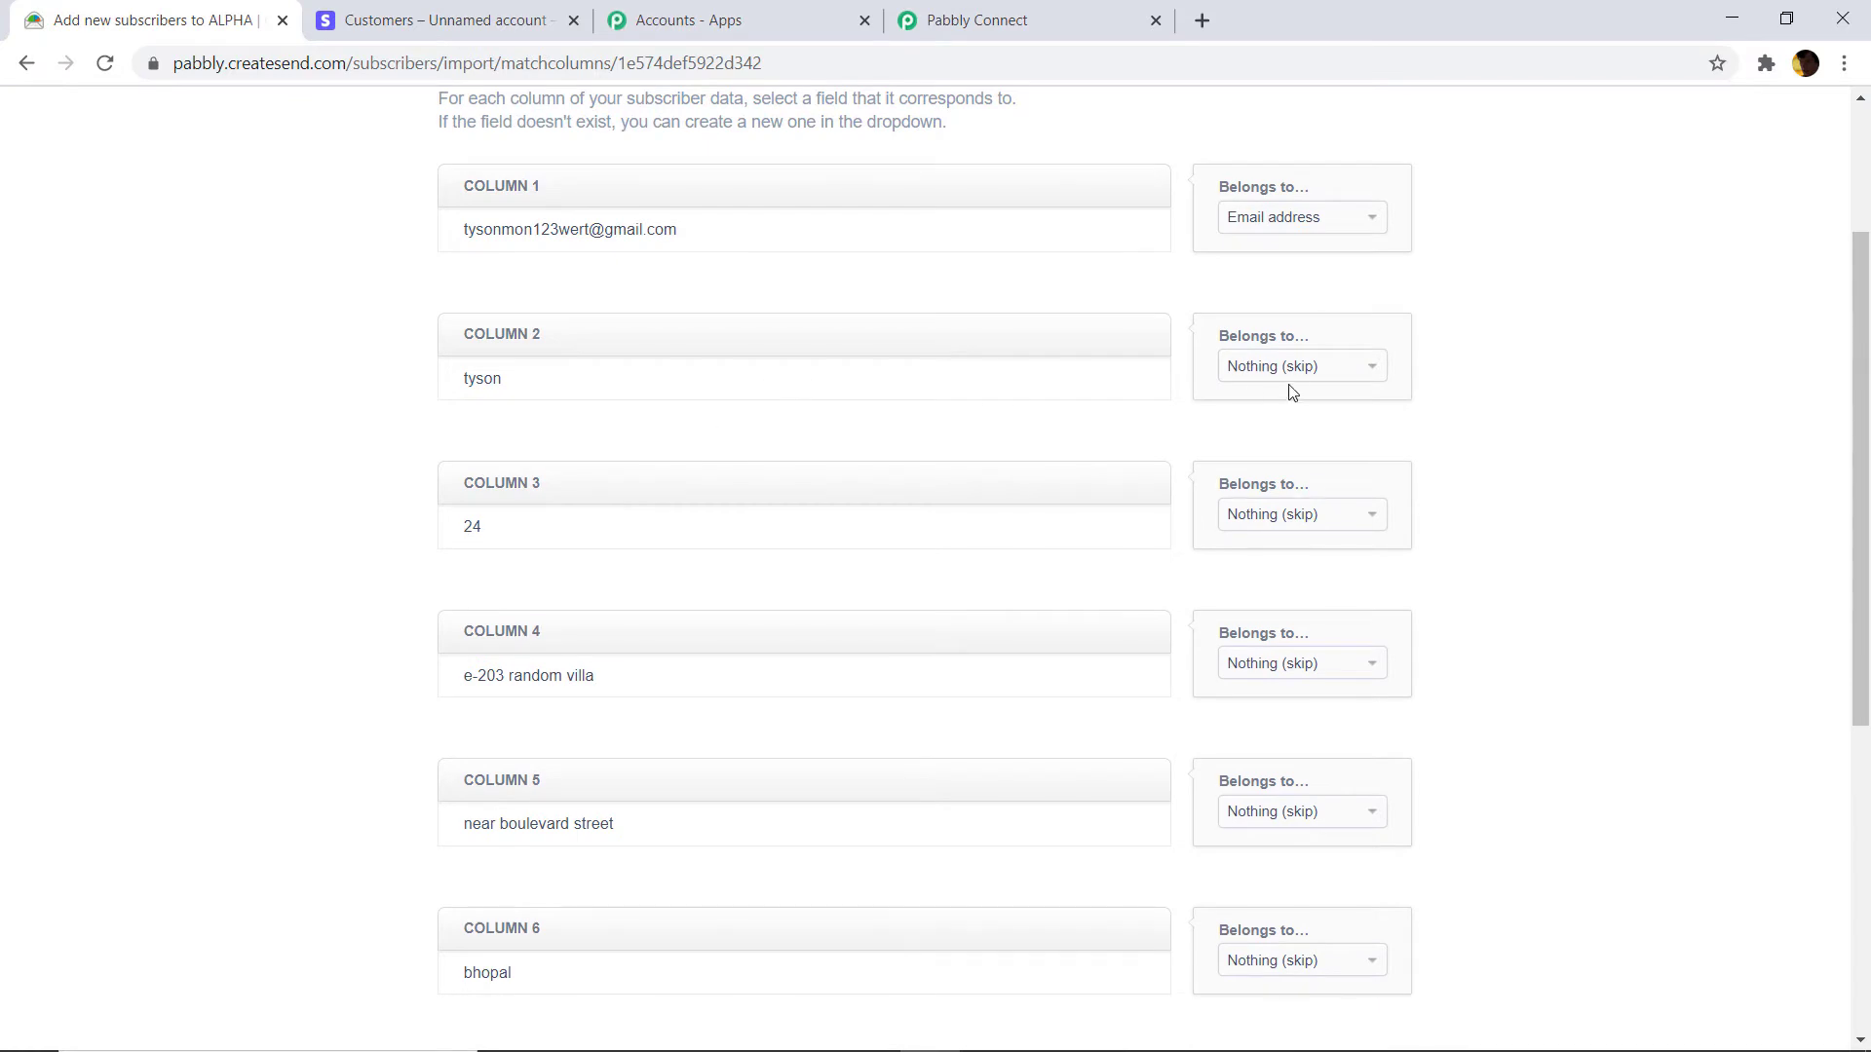
left_click(1299, 377)
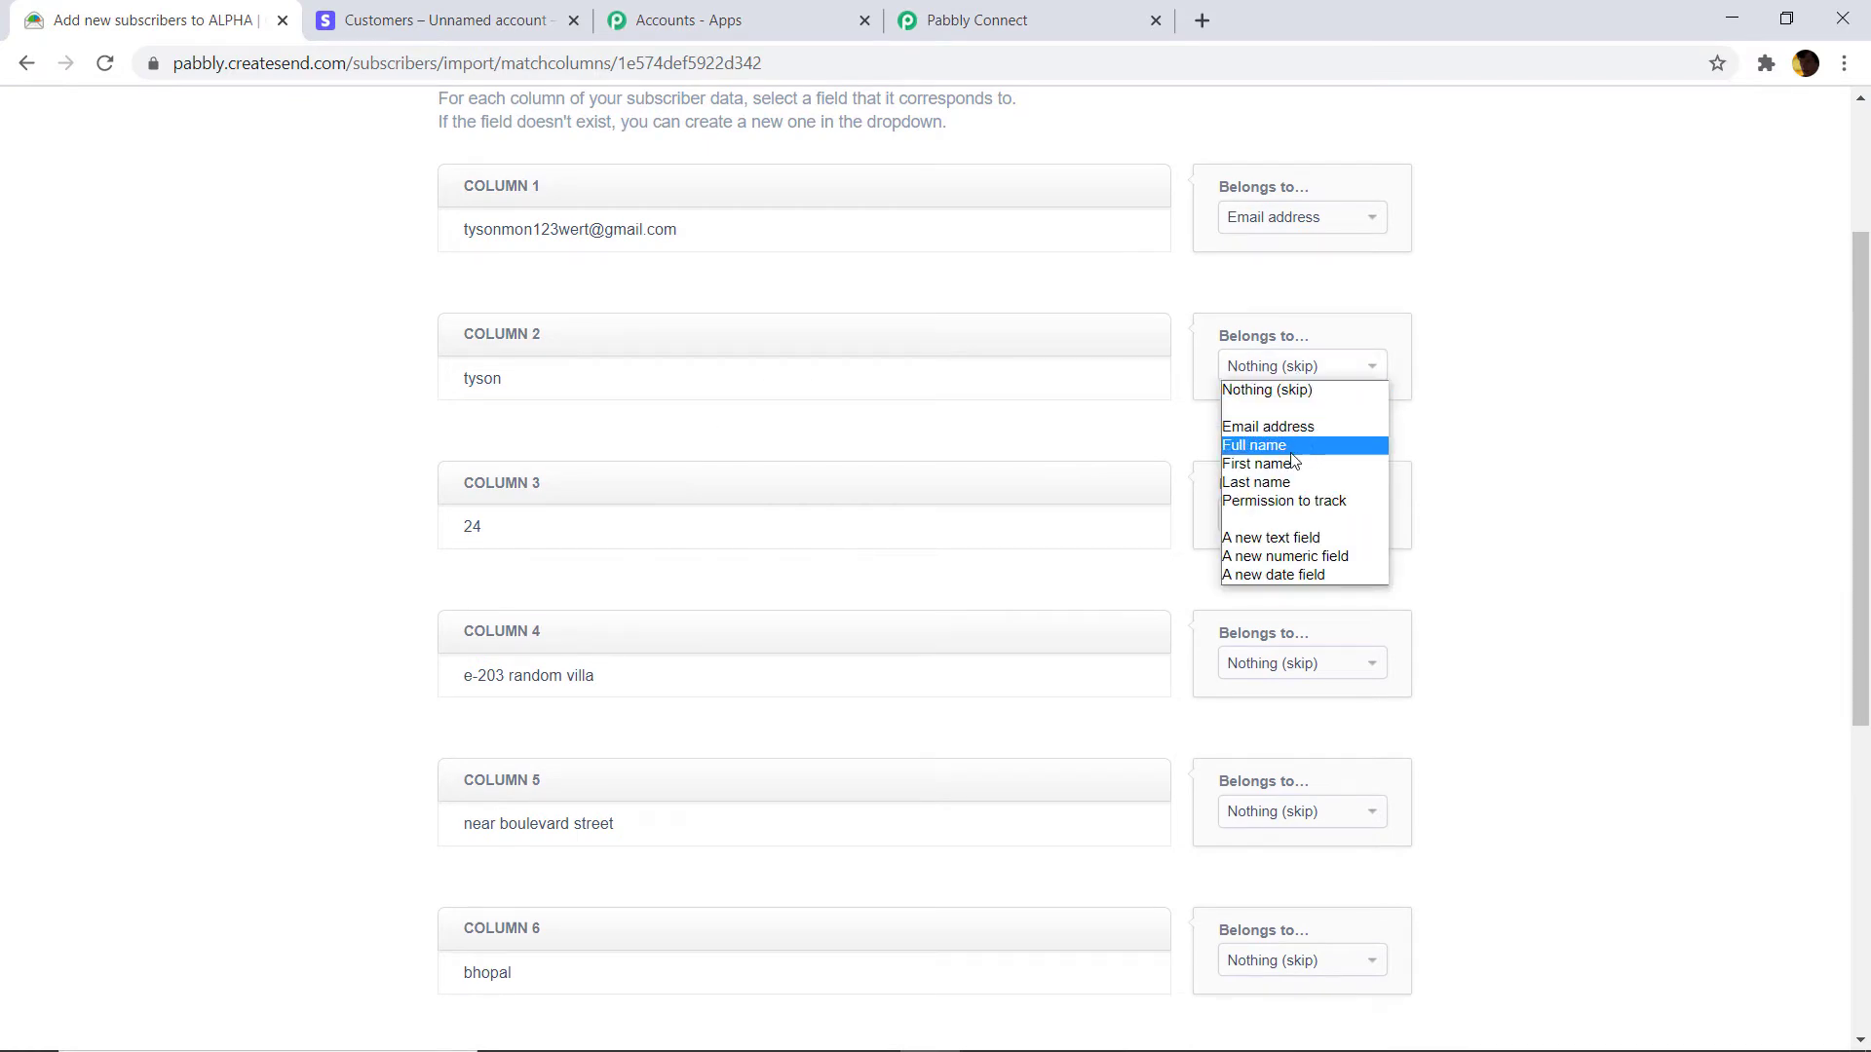
left_click(1290, 467)
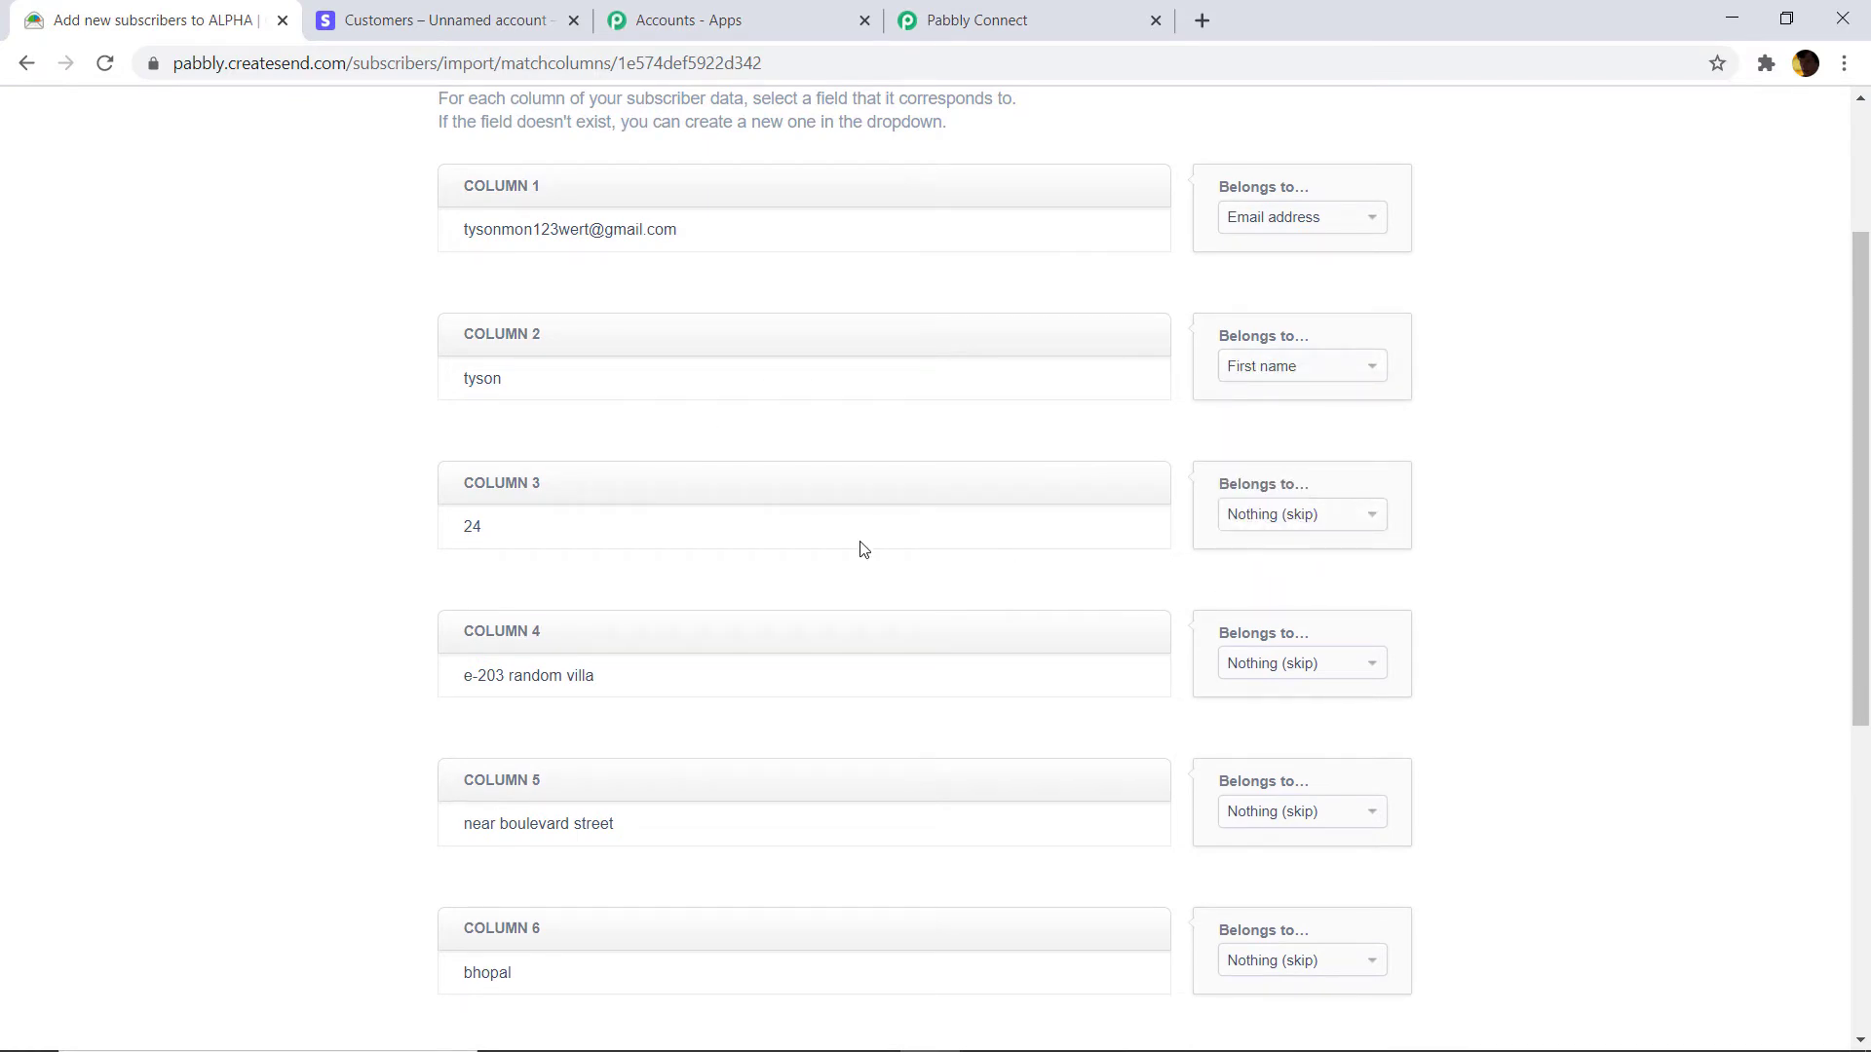
scroll(407, 537, "down", 3)
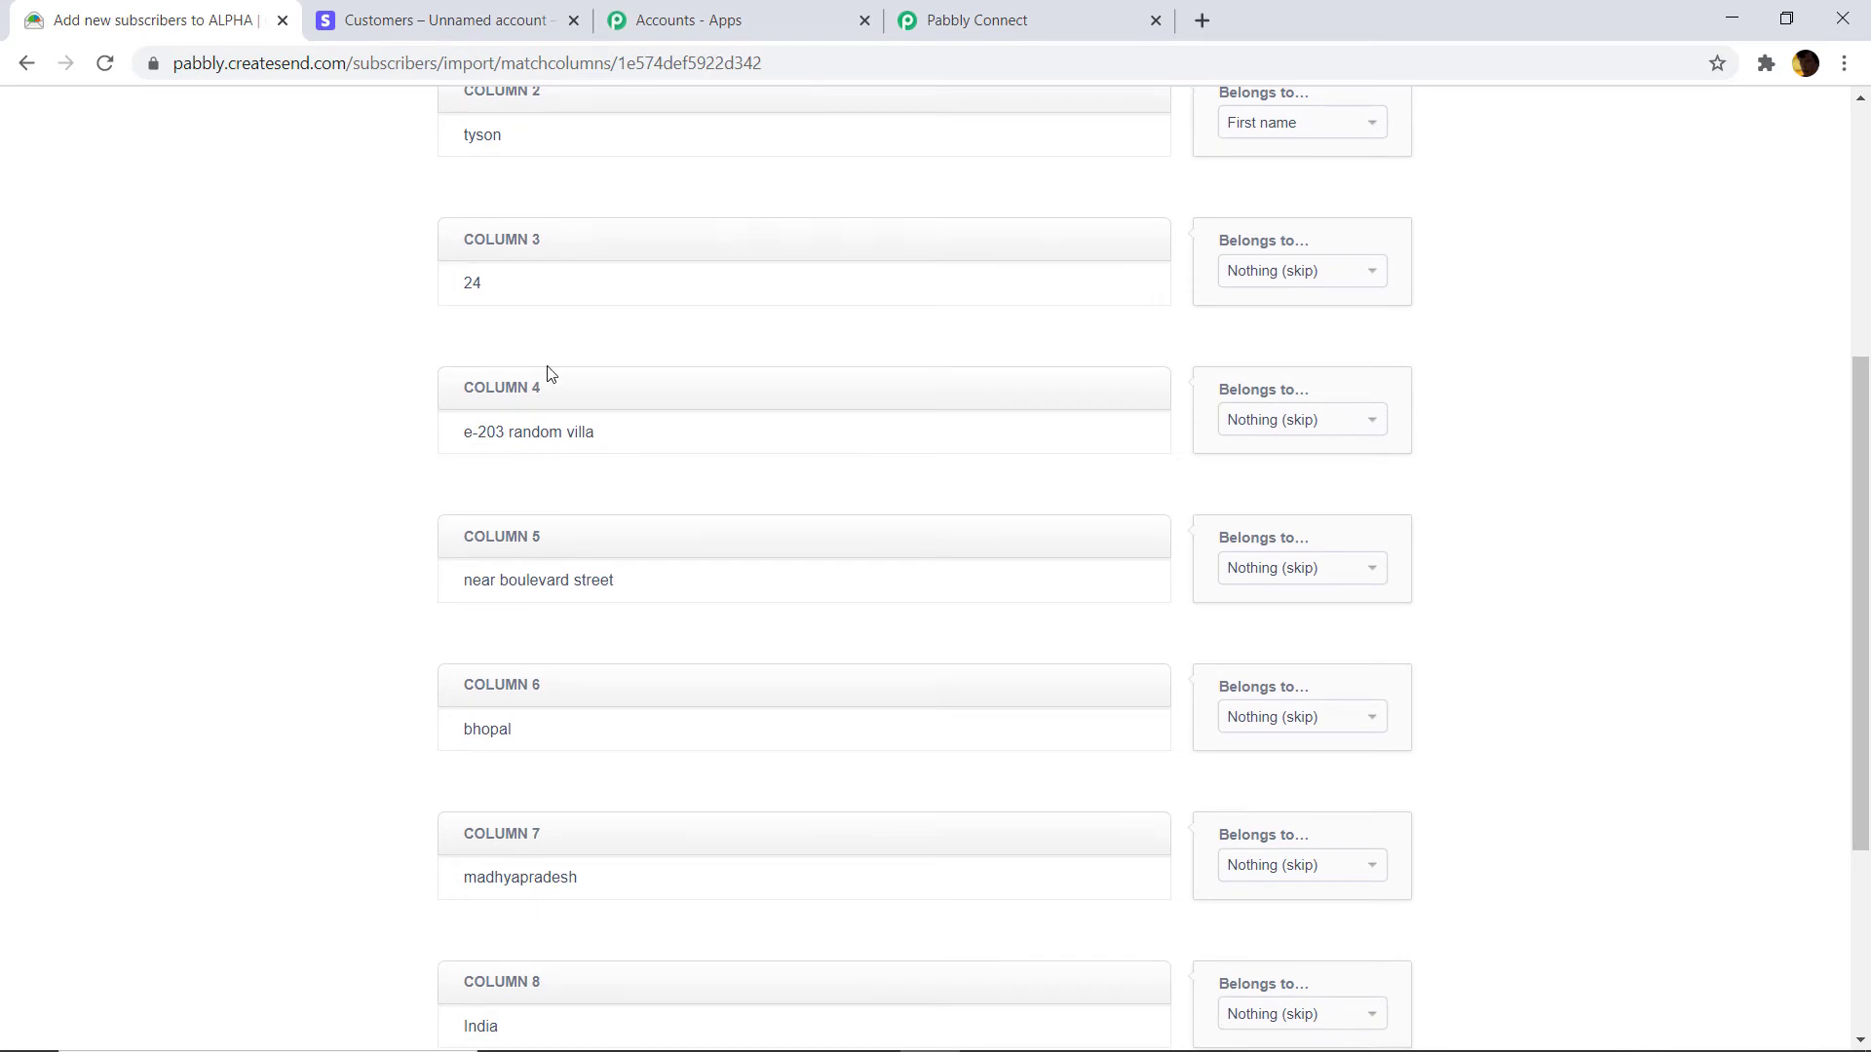
left_click(1304, 276)
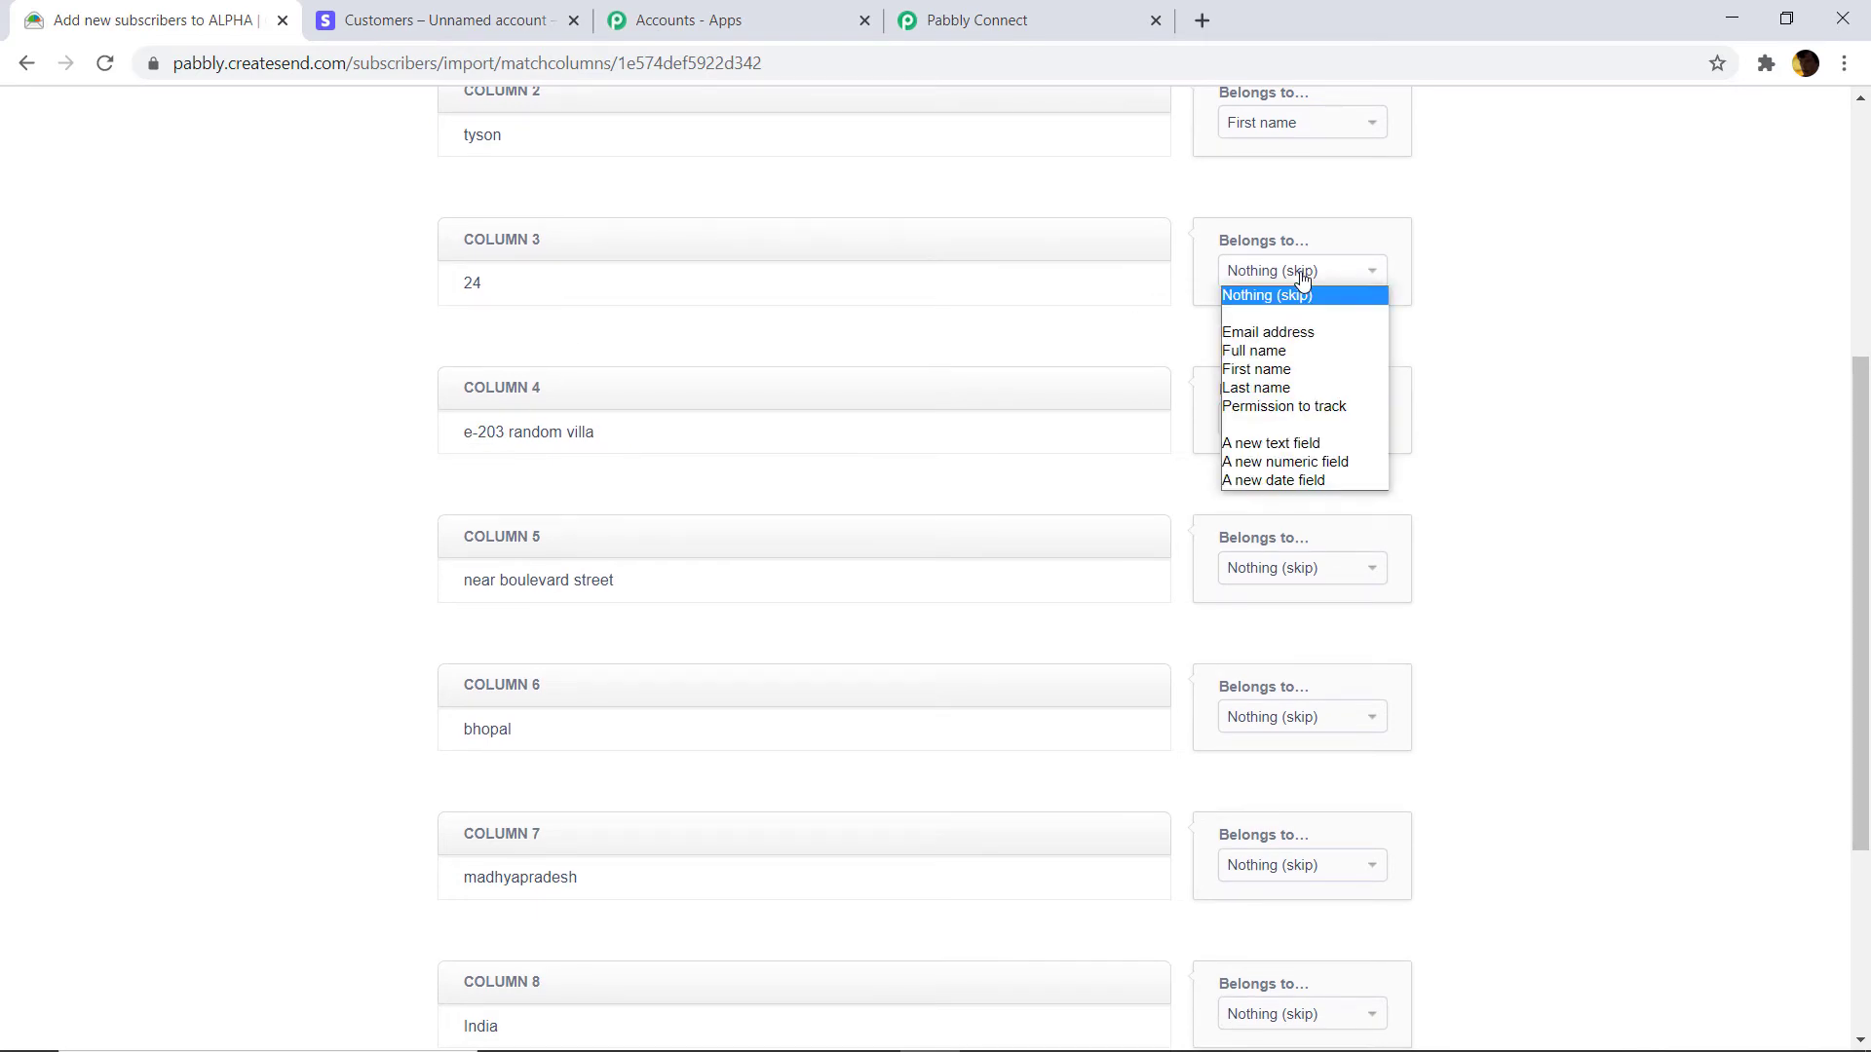
left_click(1326, 460)
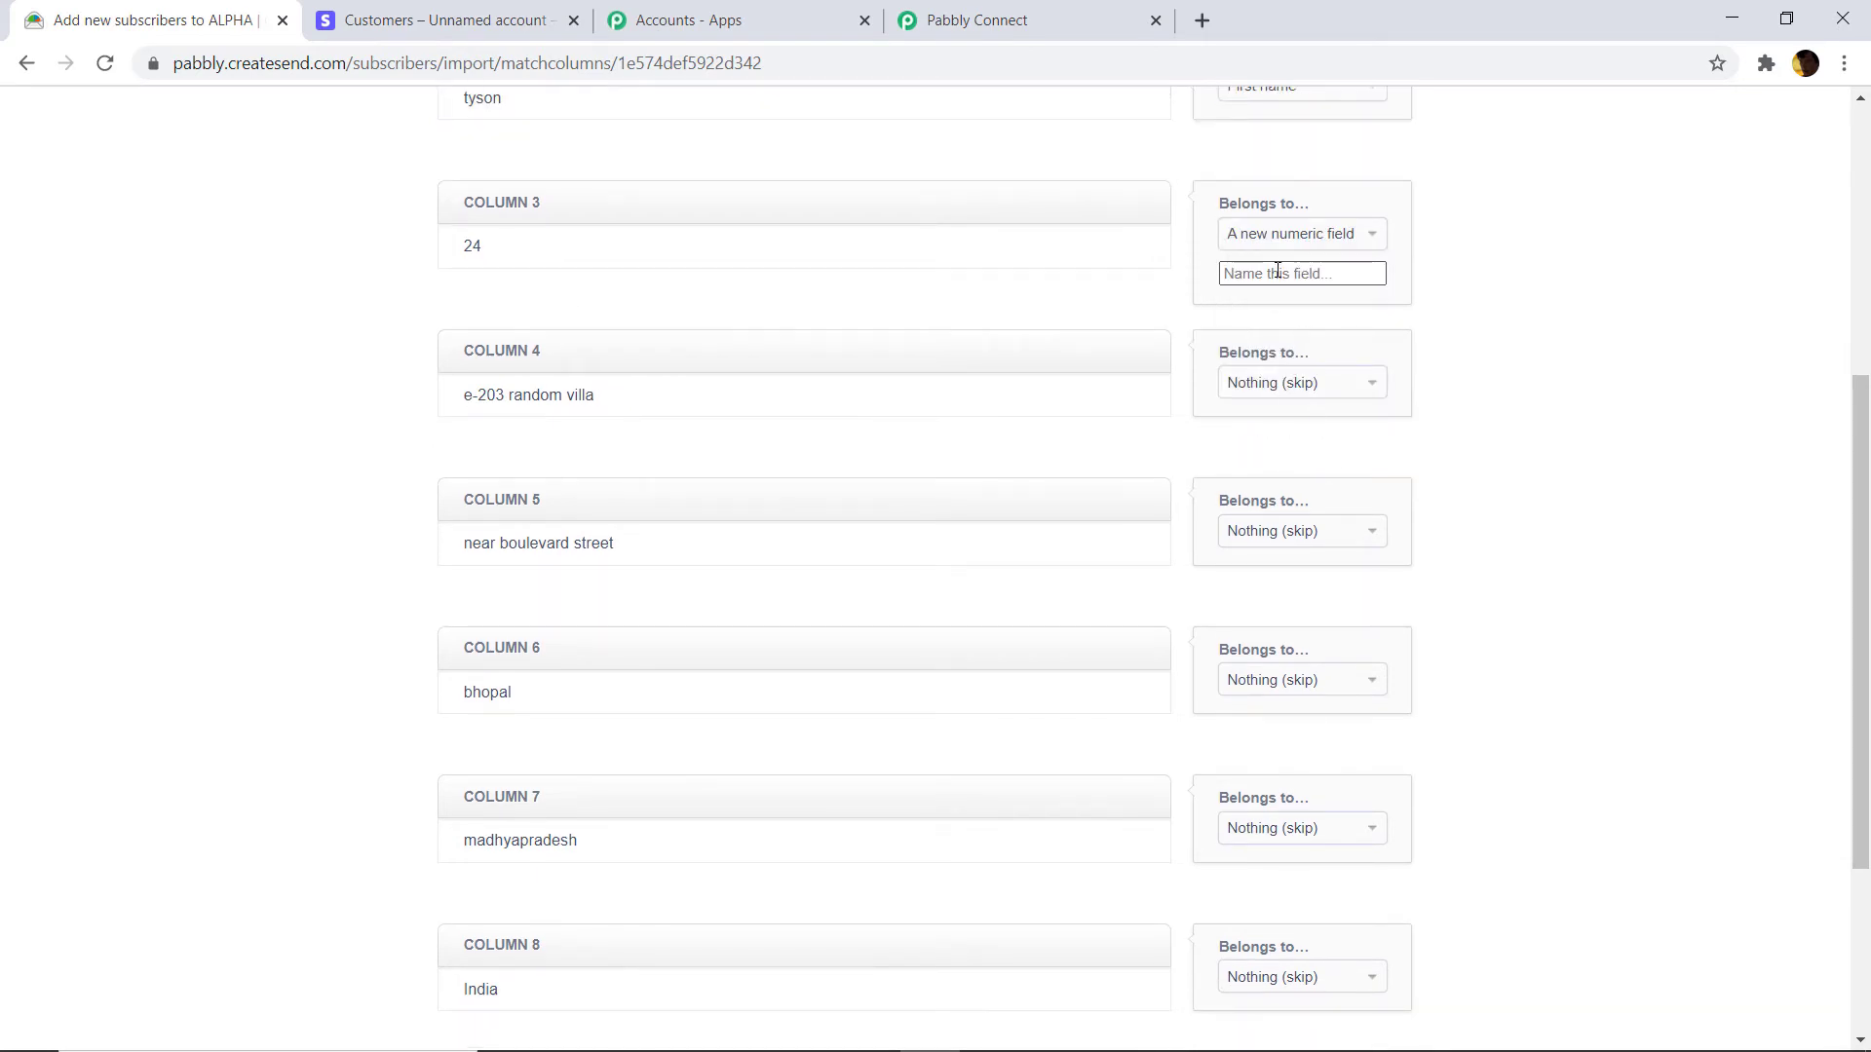
left_click(1277, 273)
type("age")
Map columns 4–6 to new text fields Address Line 1, Address Line 2 and City.
left_click(1286, 390)
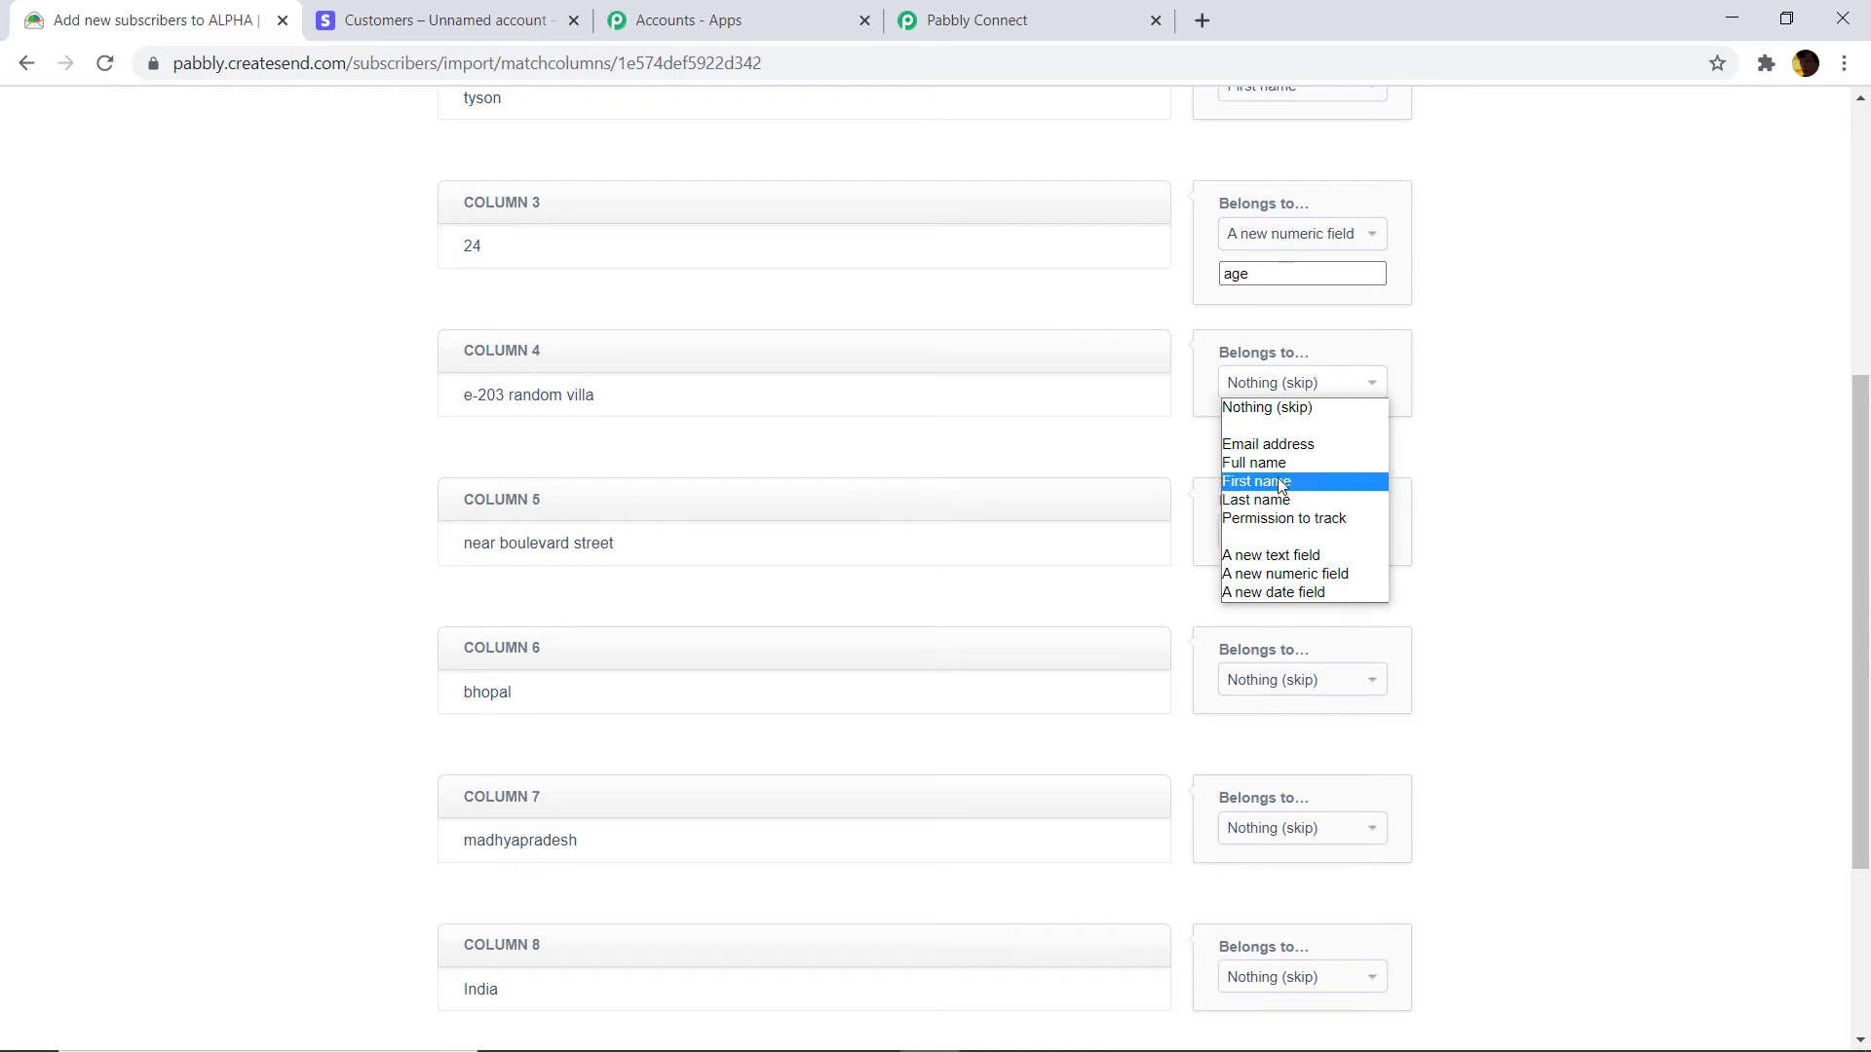
left_click(1284, 555)
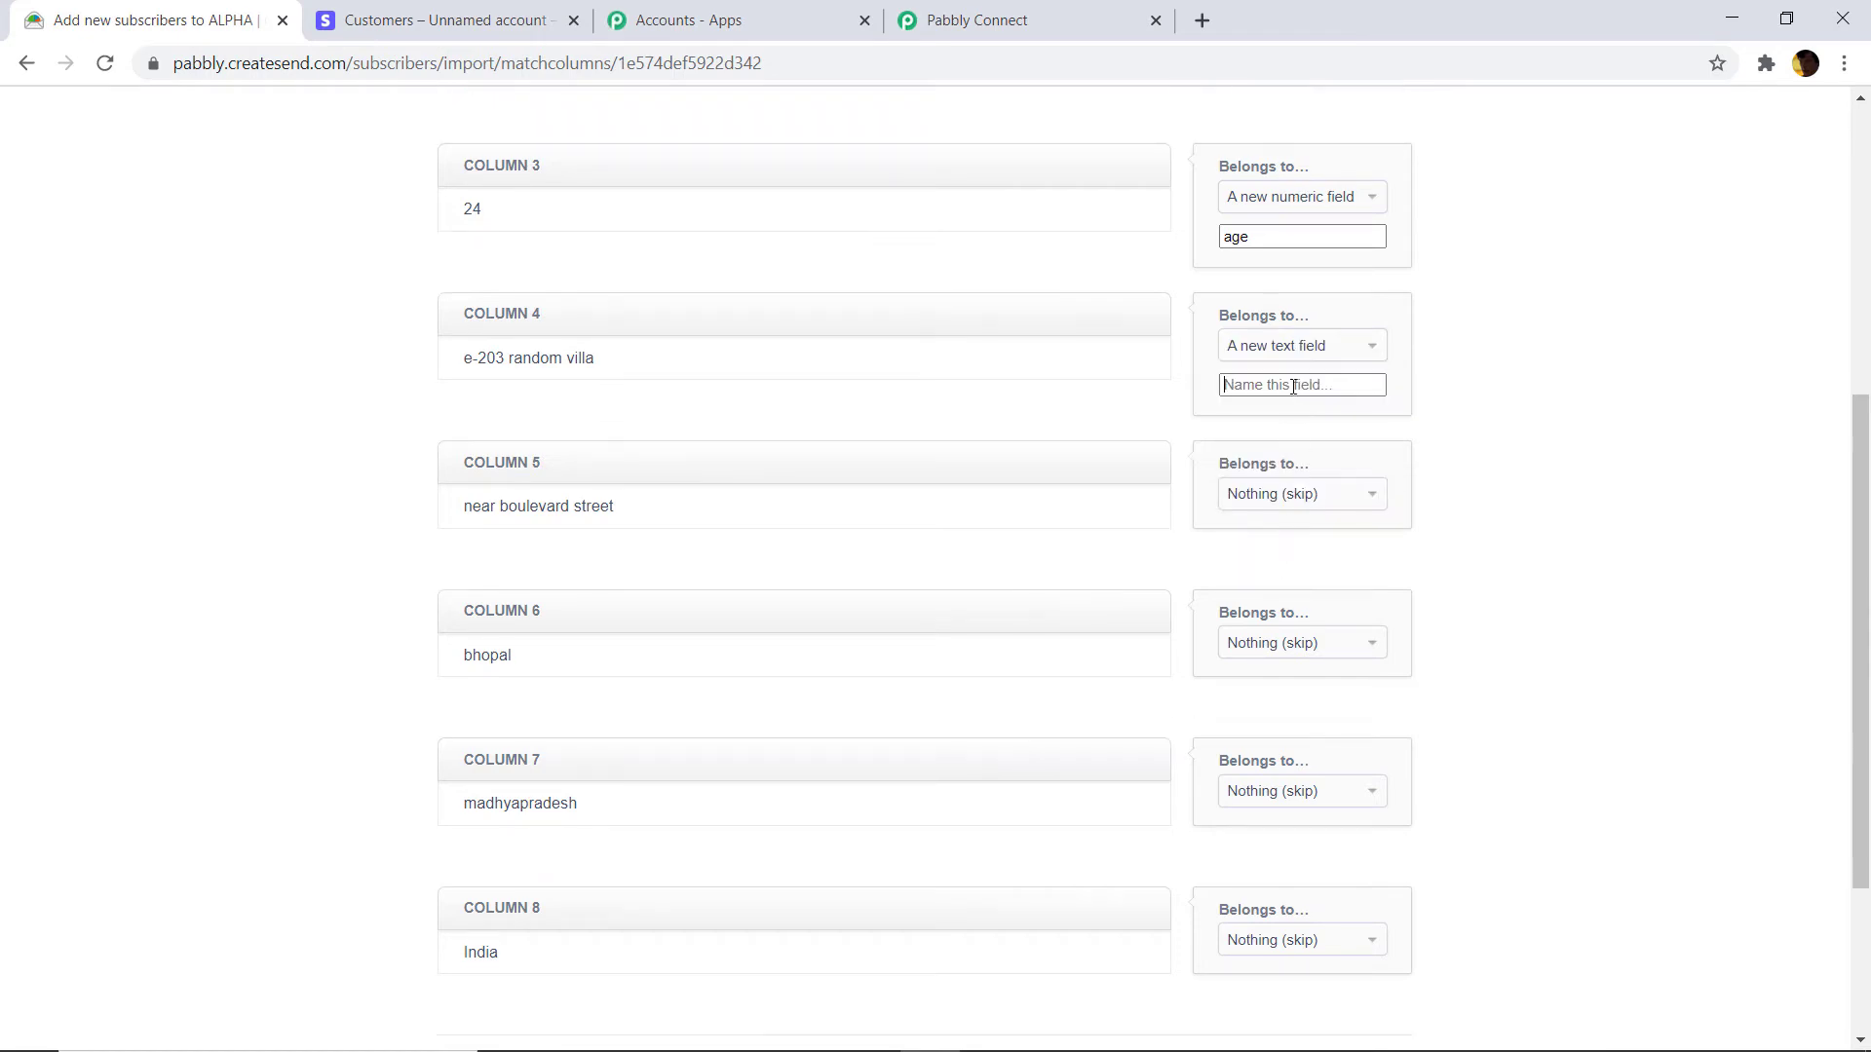
type("Address Line 1")
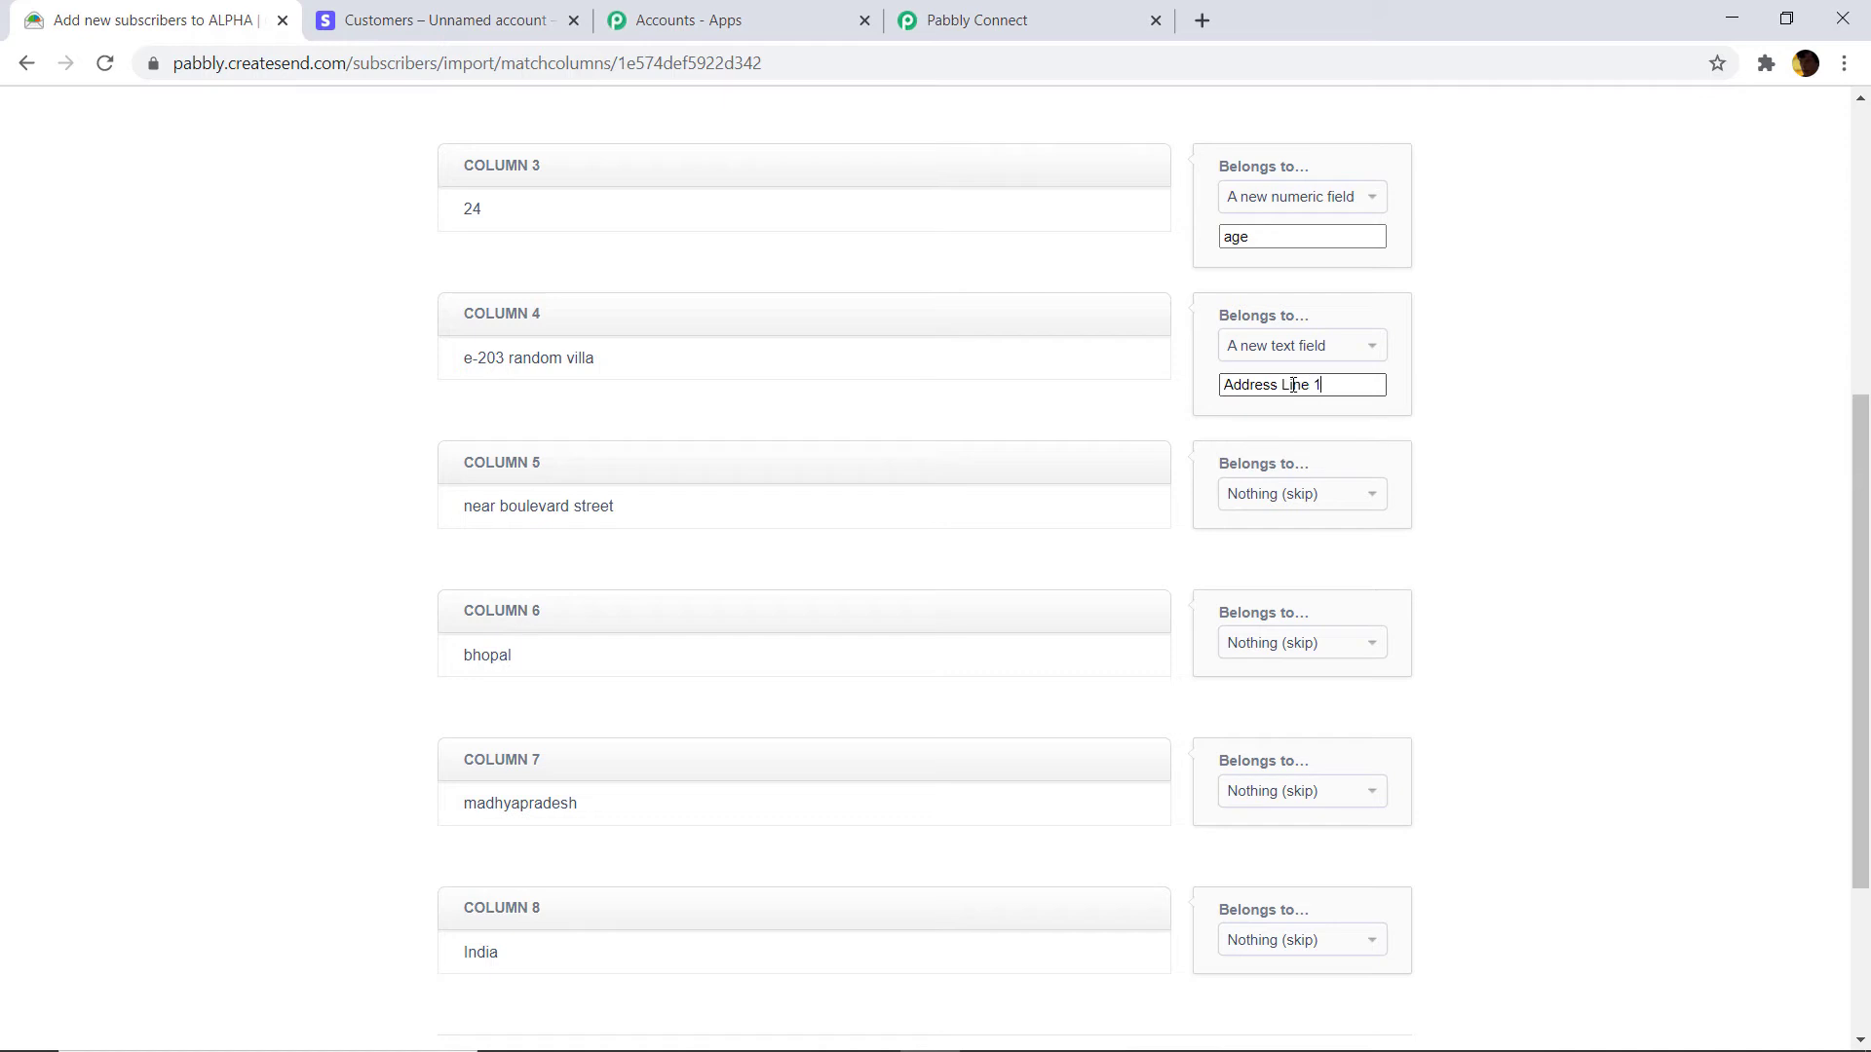
left_click(1302, 501)
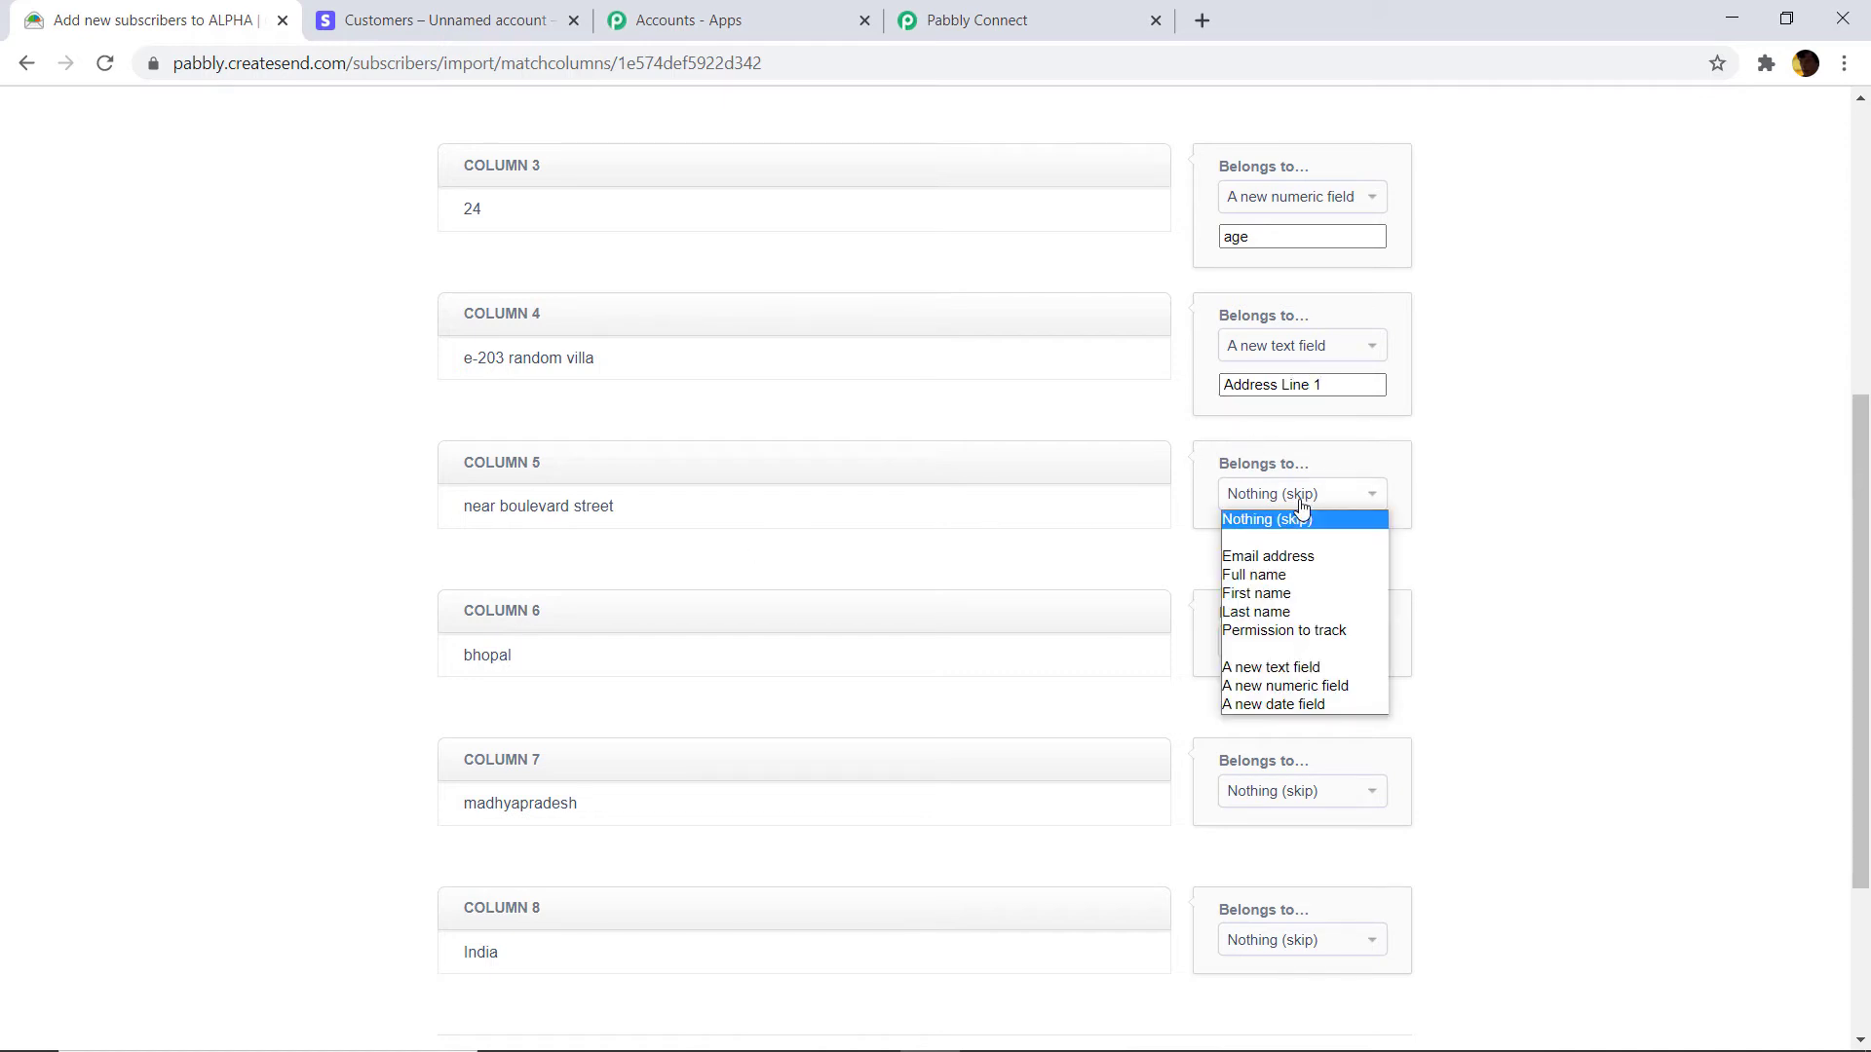
left_click(1529, 510)
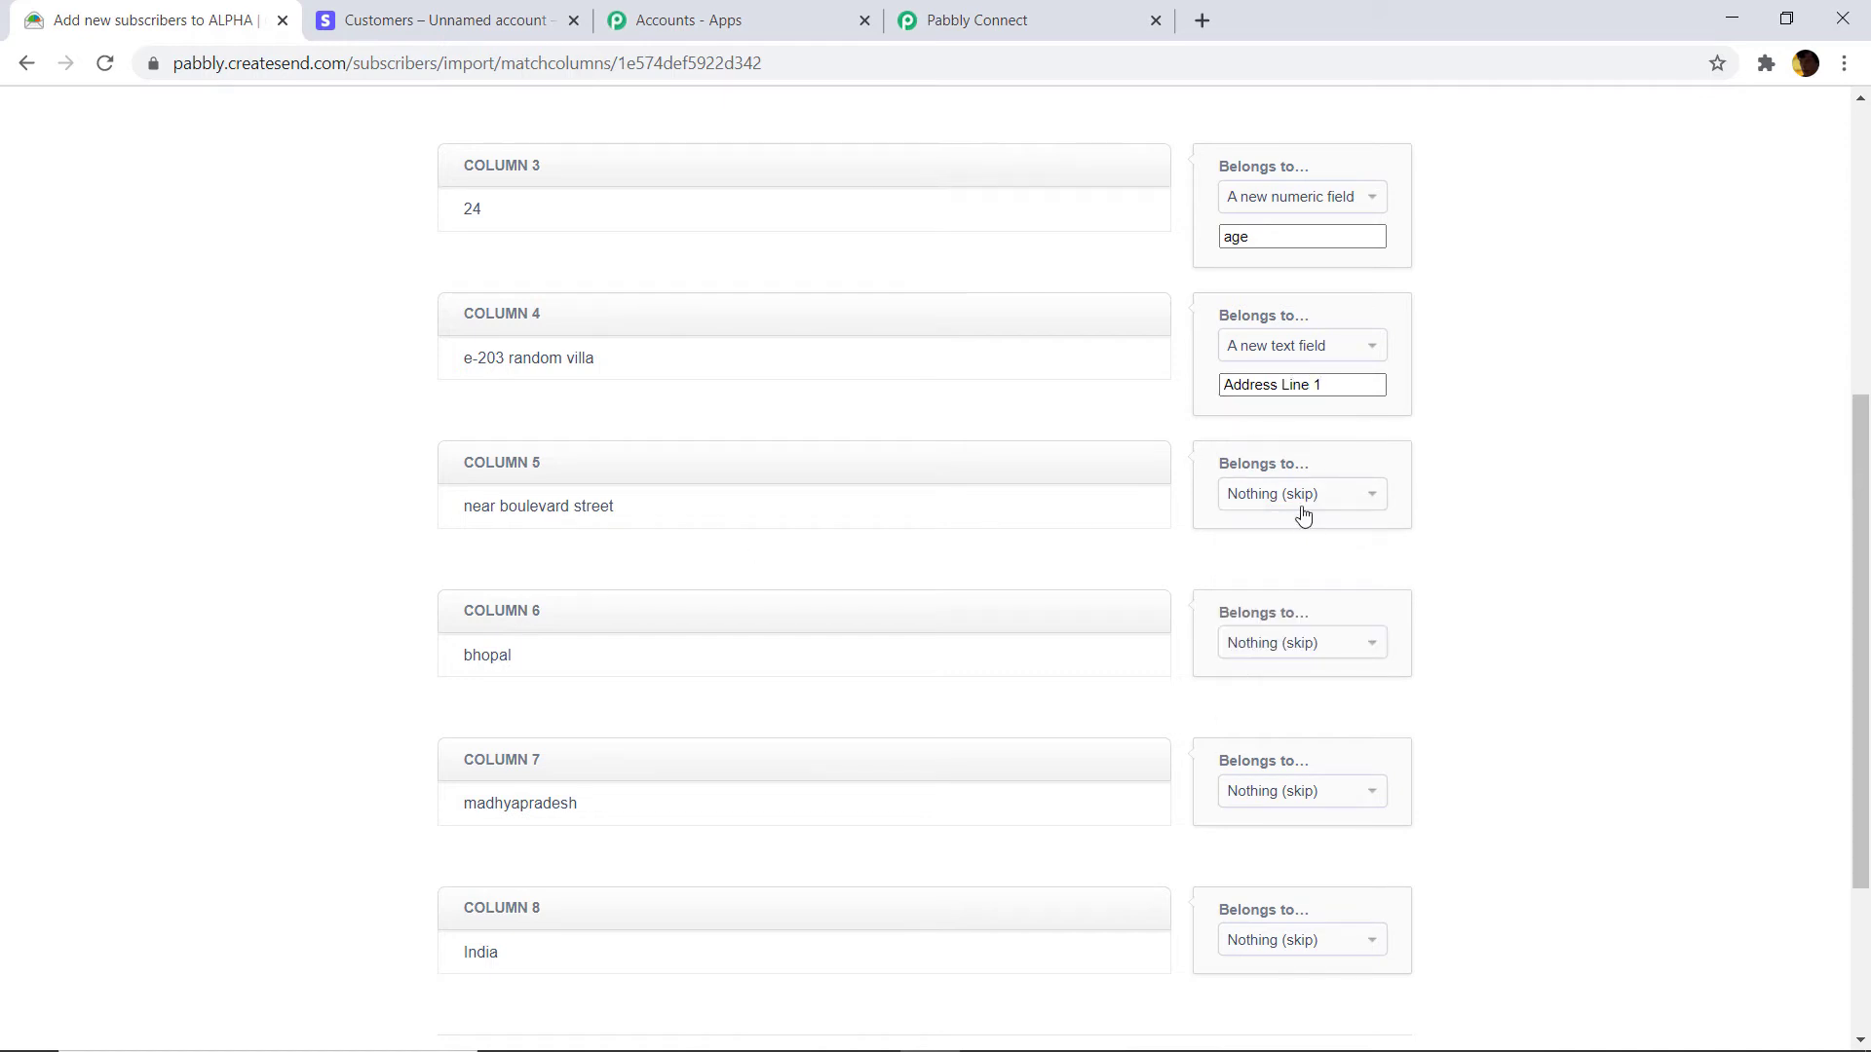
left_click(1303, 502)
left_click(1270, 669)
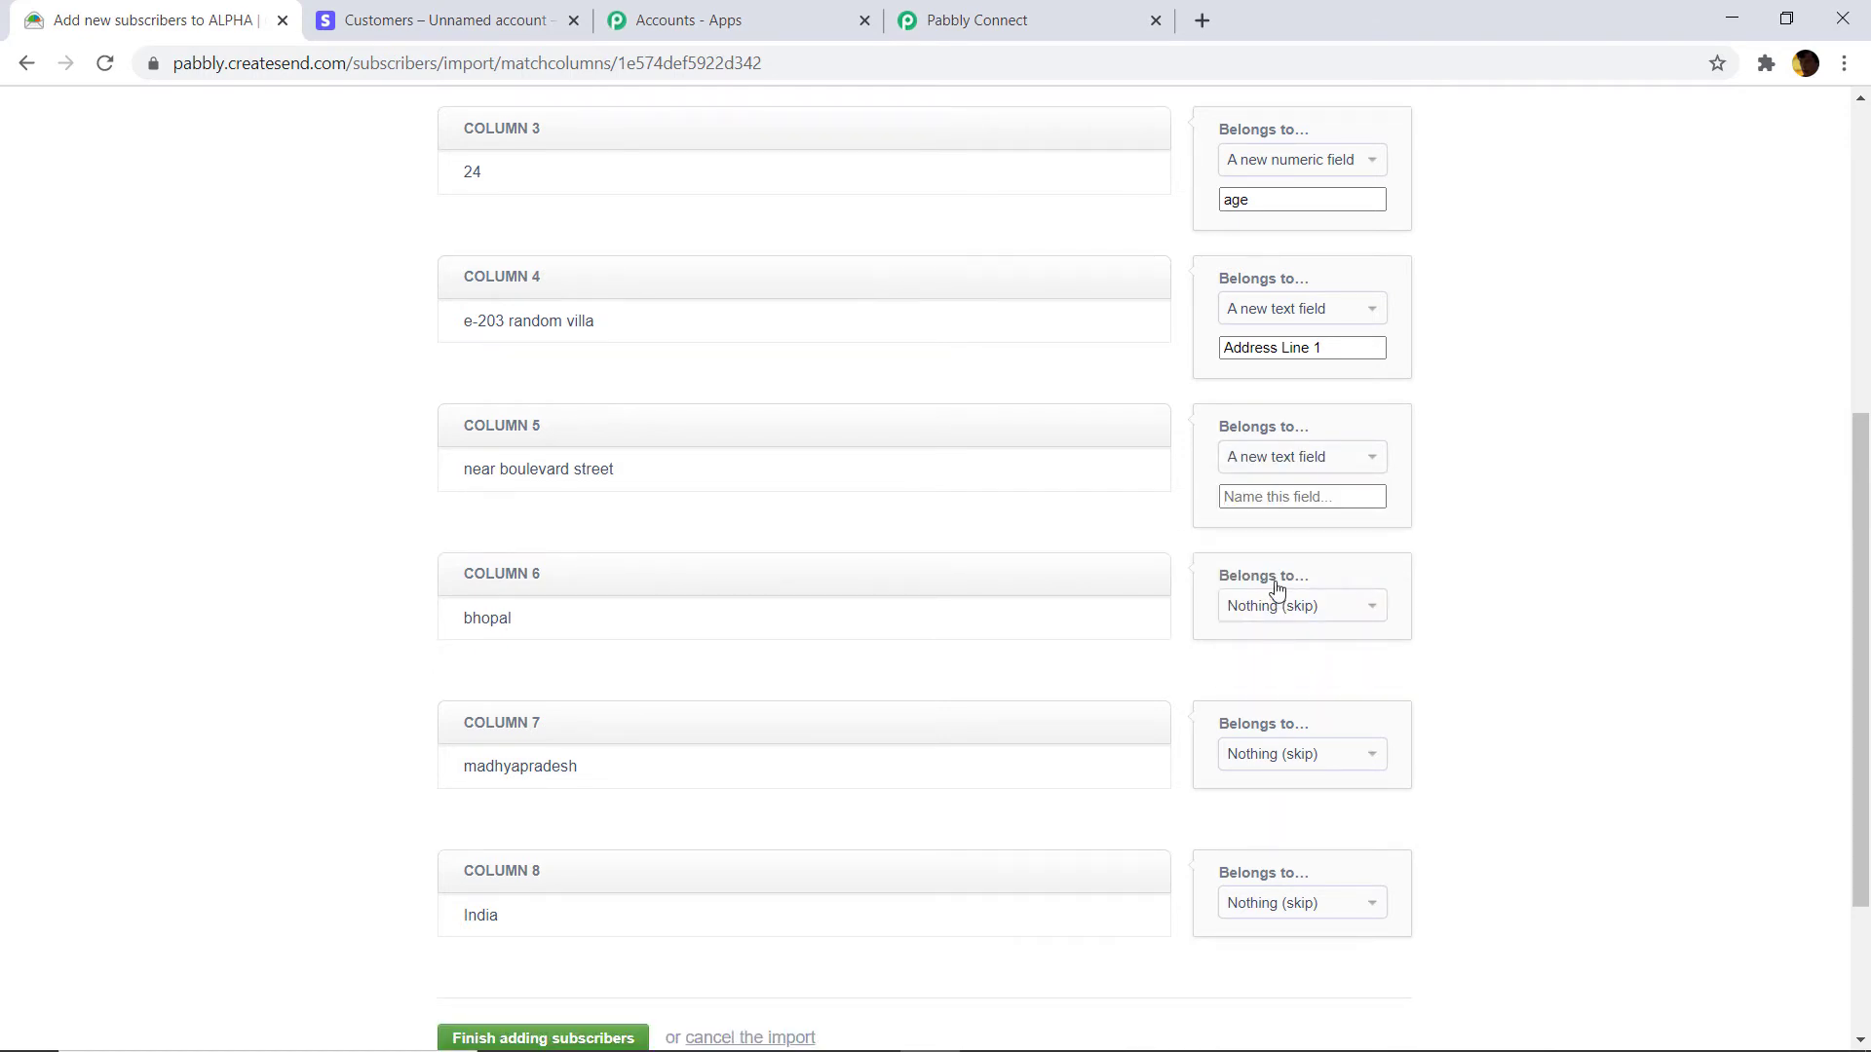
type("Address Line 2")
left_click(1330, 610)
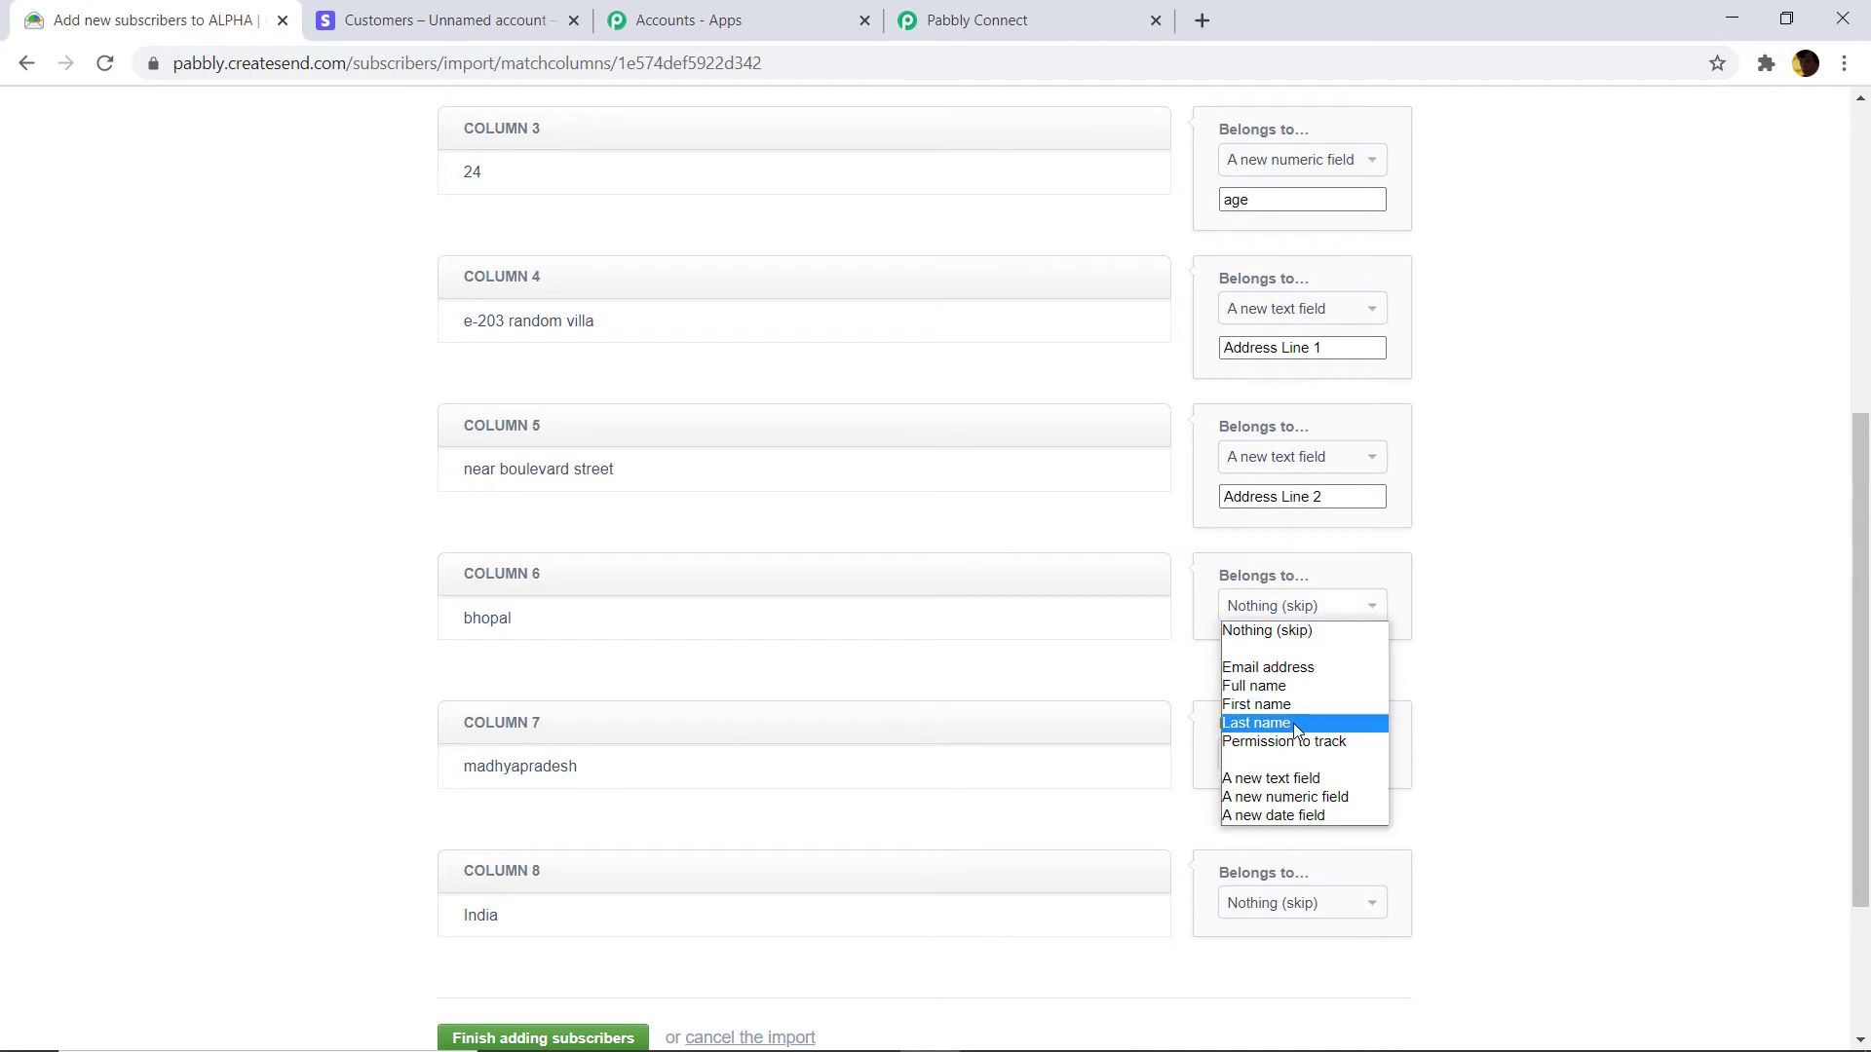
left_click(1294, 780)
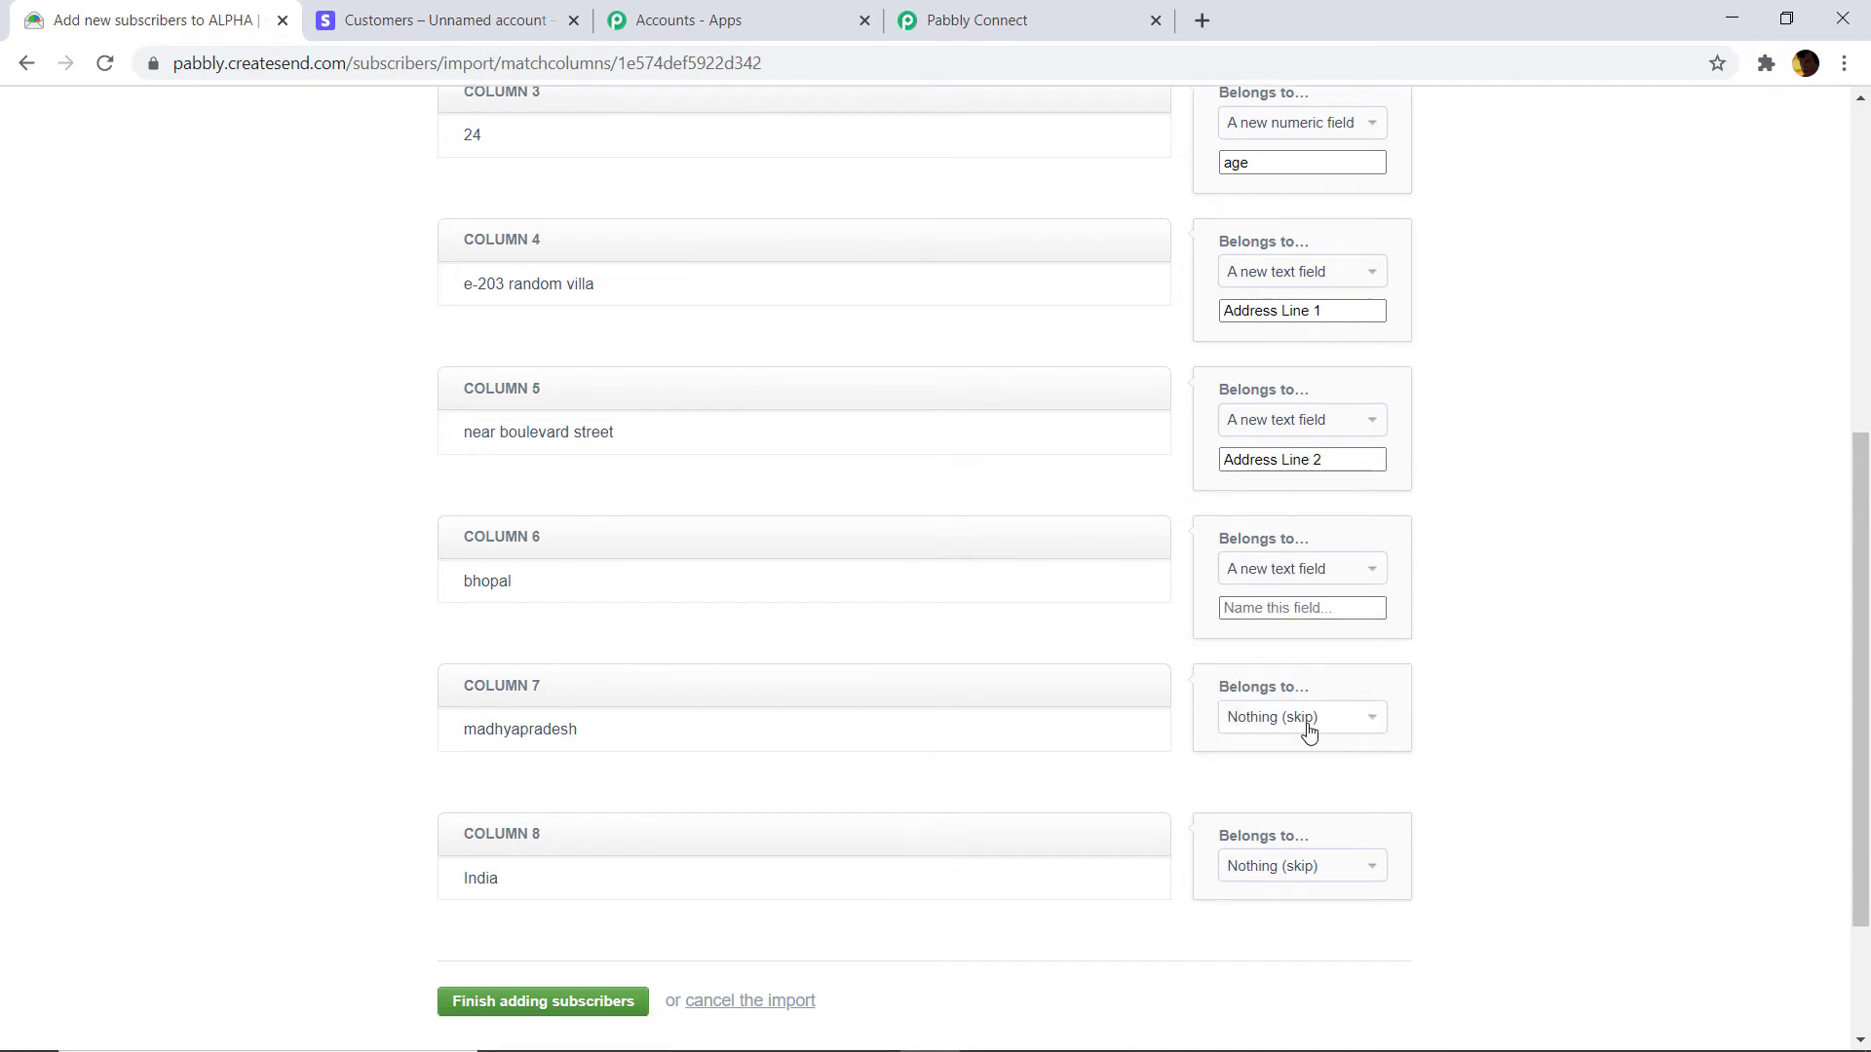
type("Ci")
Map columns 7 and 8 to new text fields Province and Country, then finish adding subscribers.
left_click(1308, 732)
key("Down")
key("Down")
key("Down")
key("Down")
key("Down")
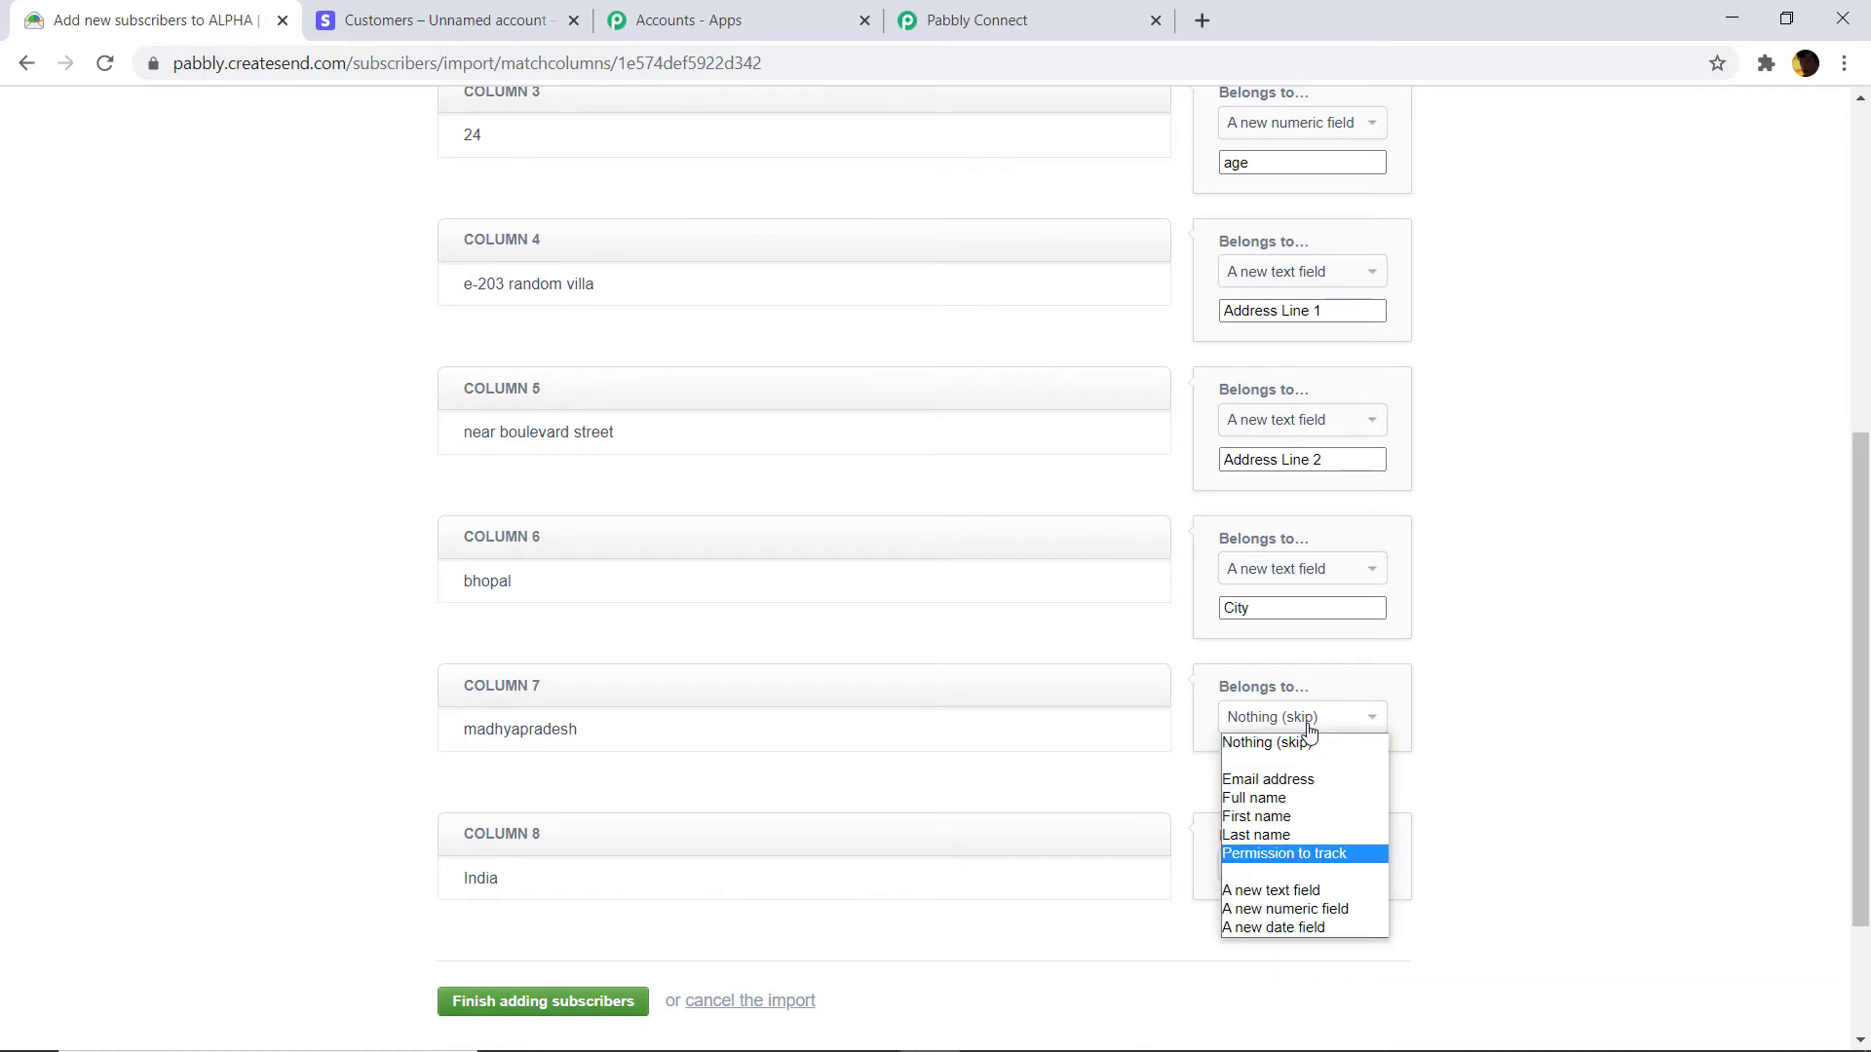
left_click(1526, 695)
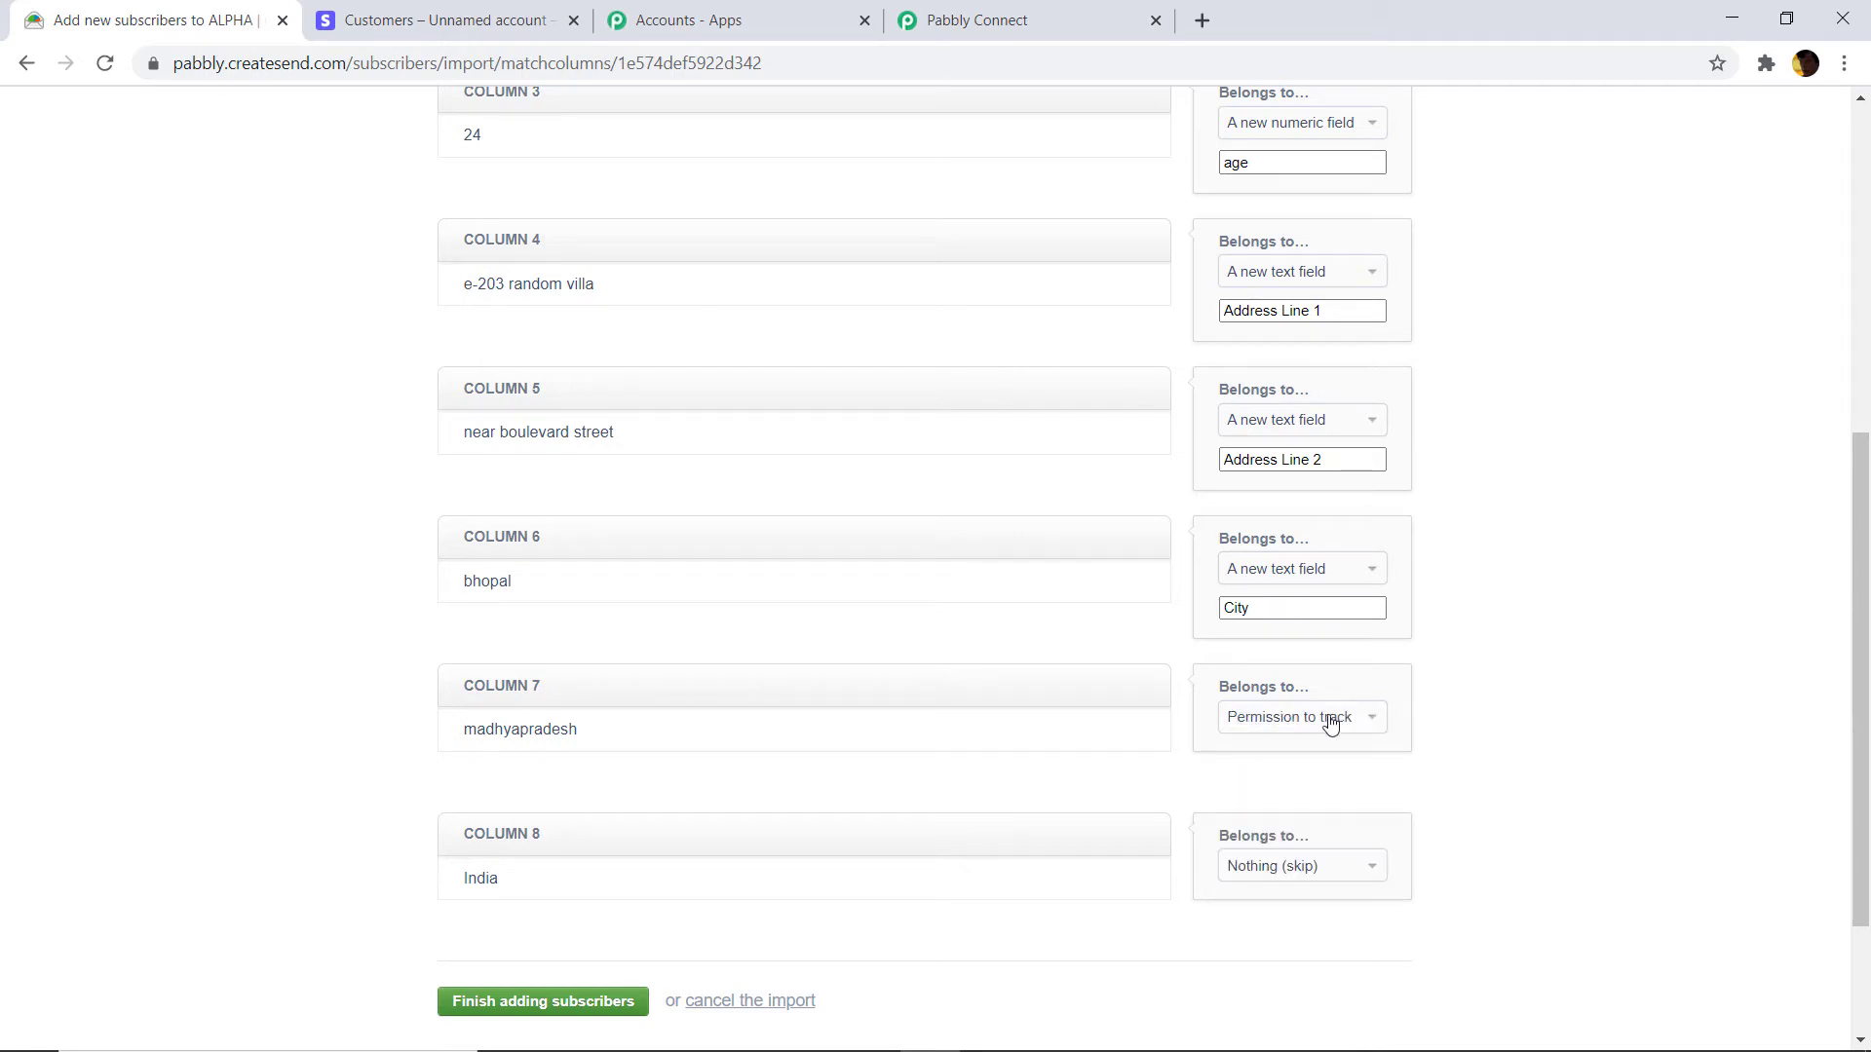
left_click(1328, 719)
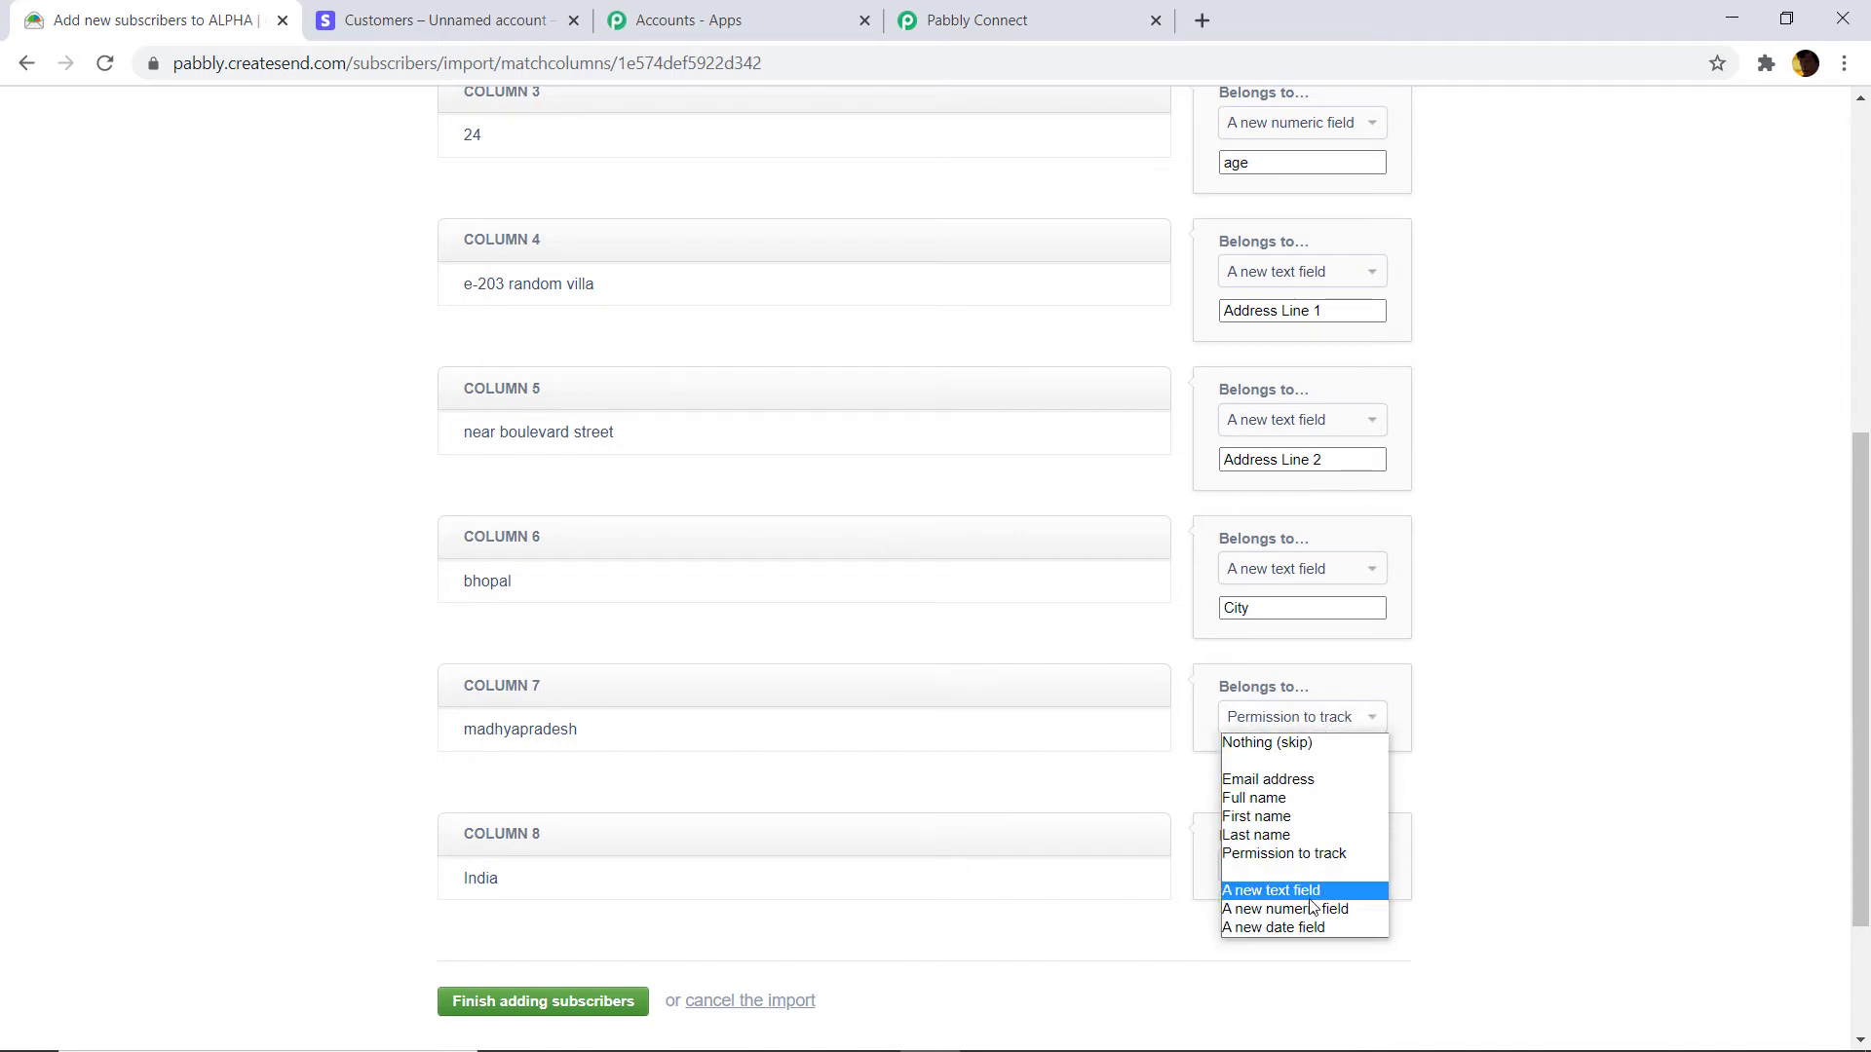
left_click(1310, 895)
type("Provice")
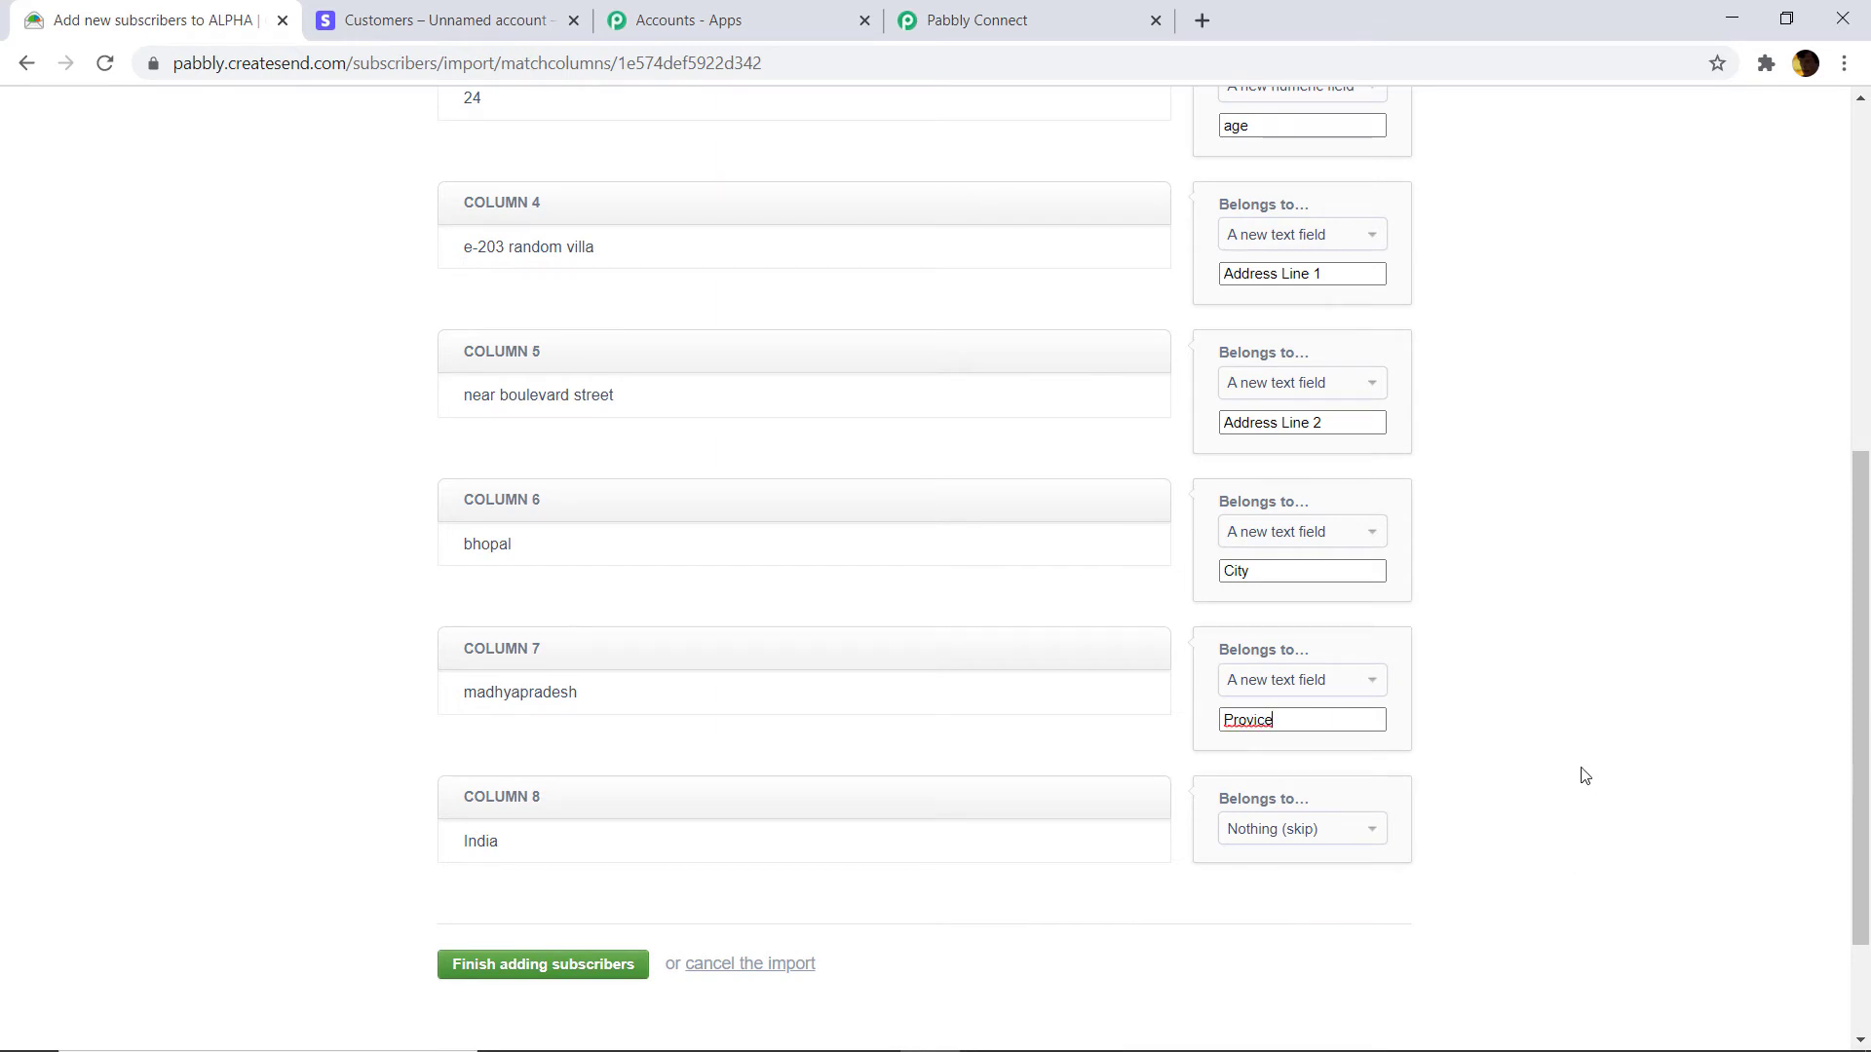
left_click(1262, 718)
type("nc")
left_click(1317, 835)
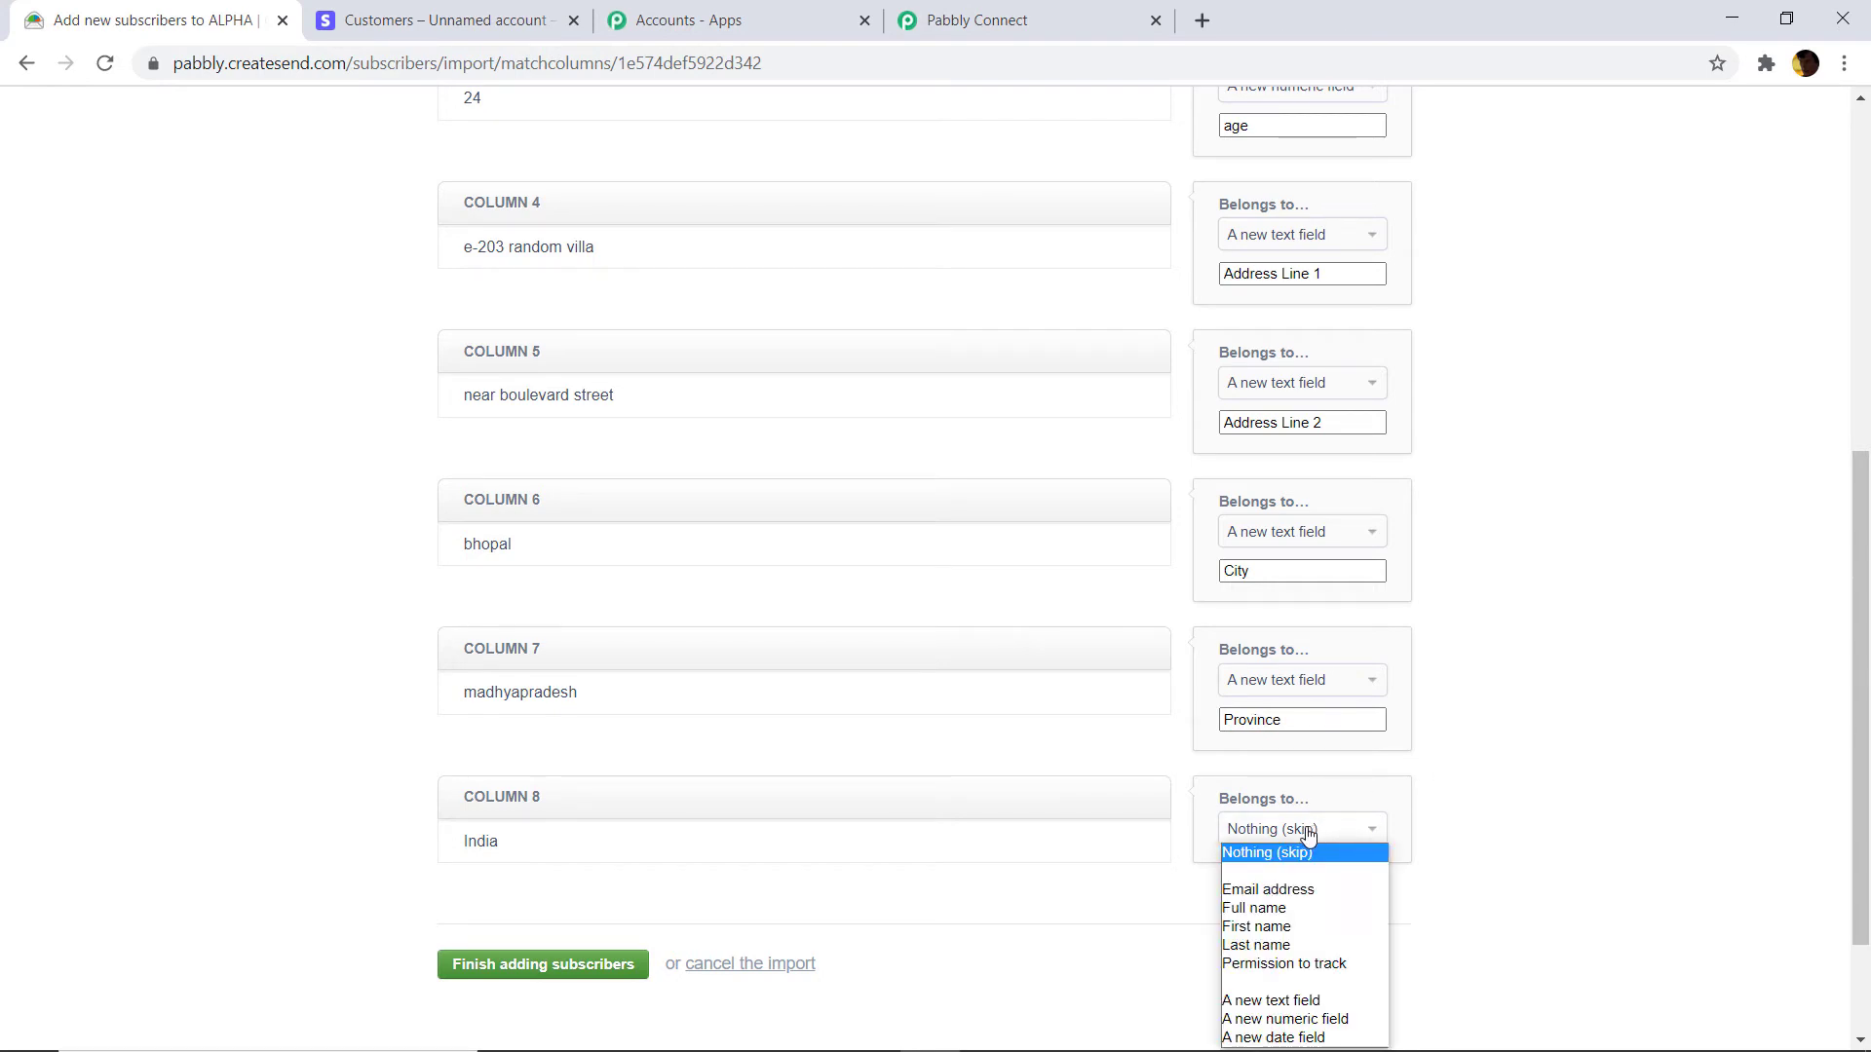
left_click(1306, 1001)
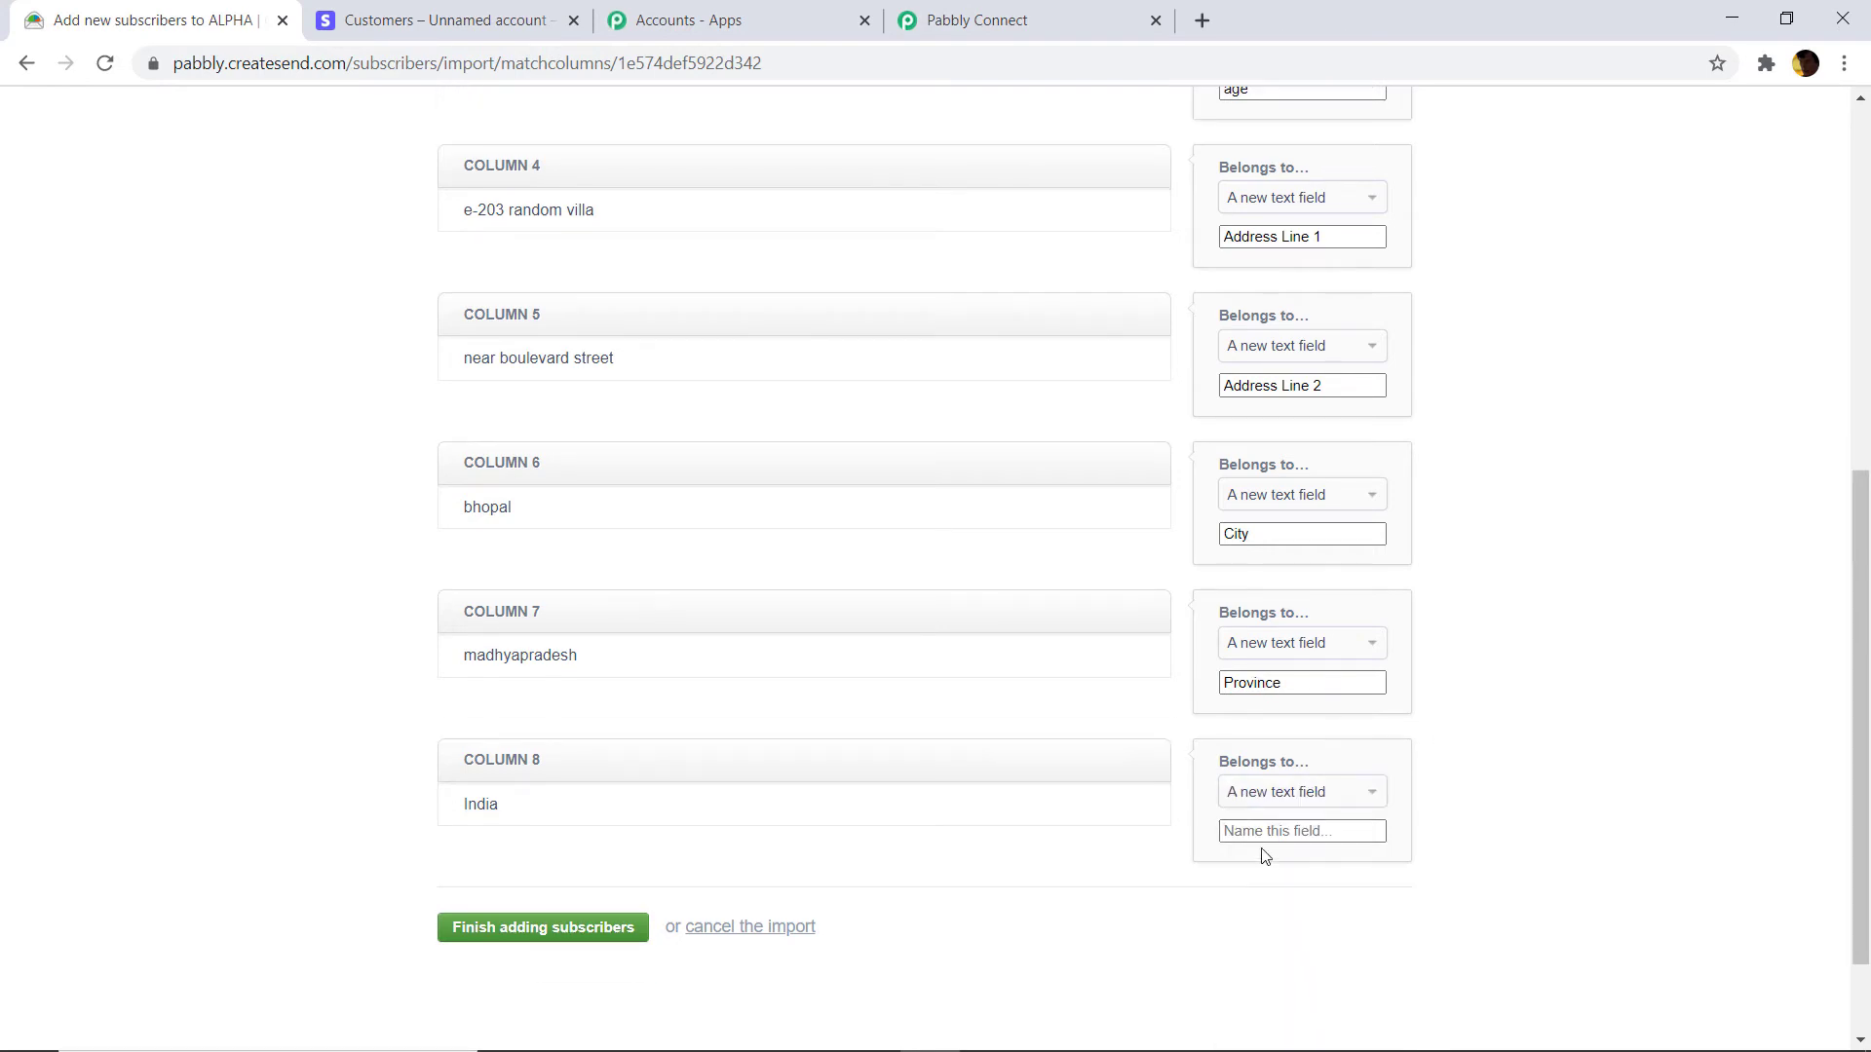
type("Country")
left_click(591, 938)
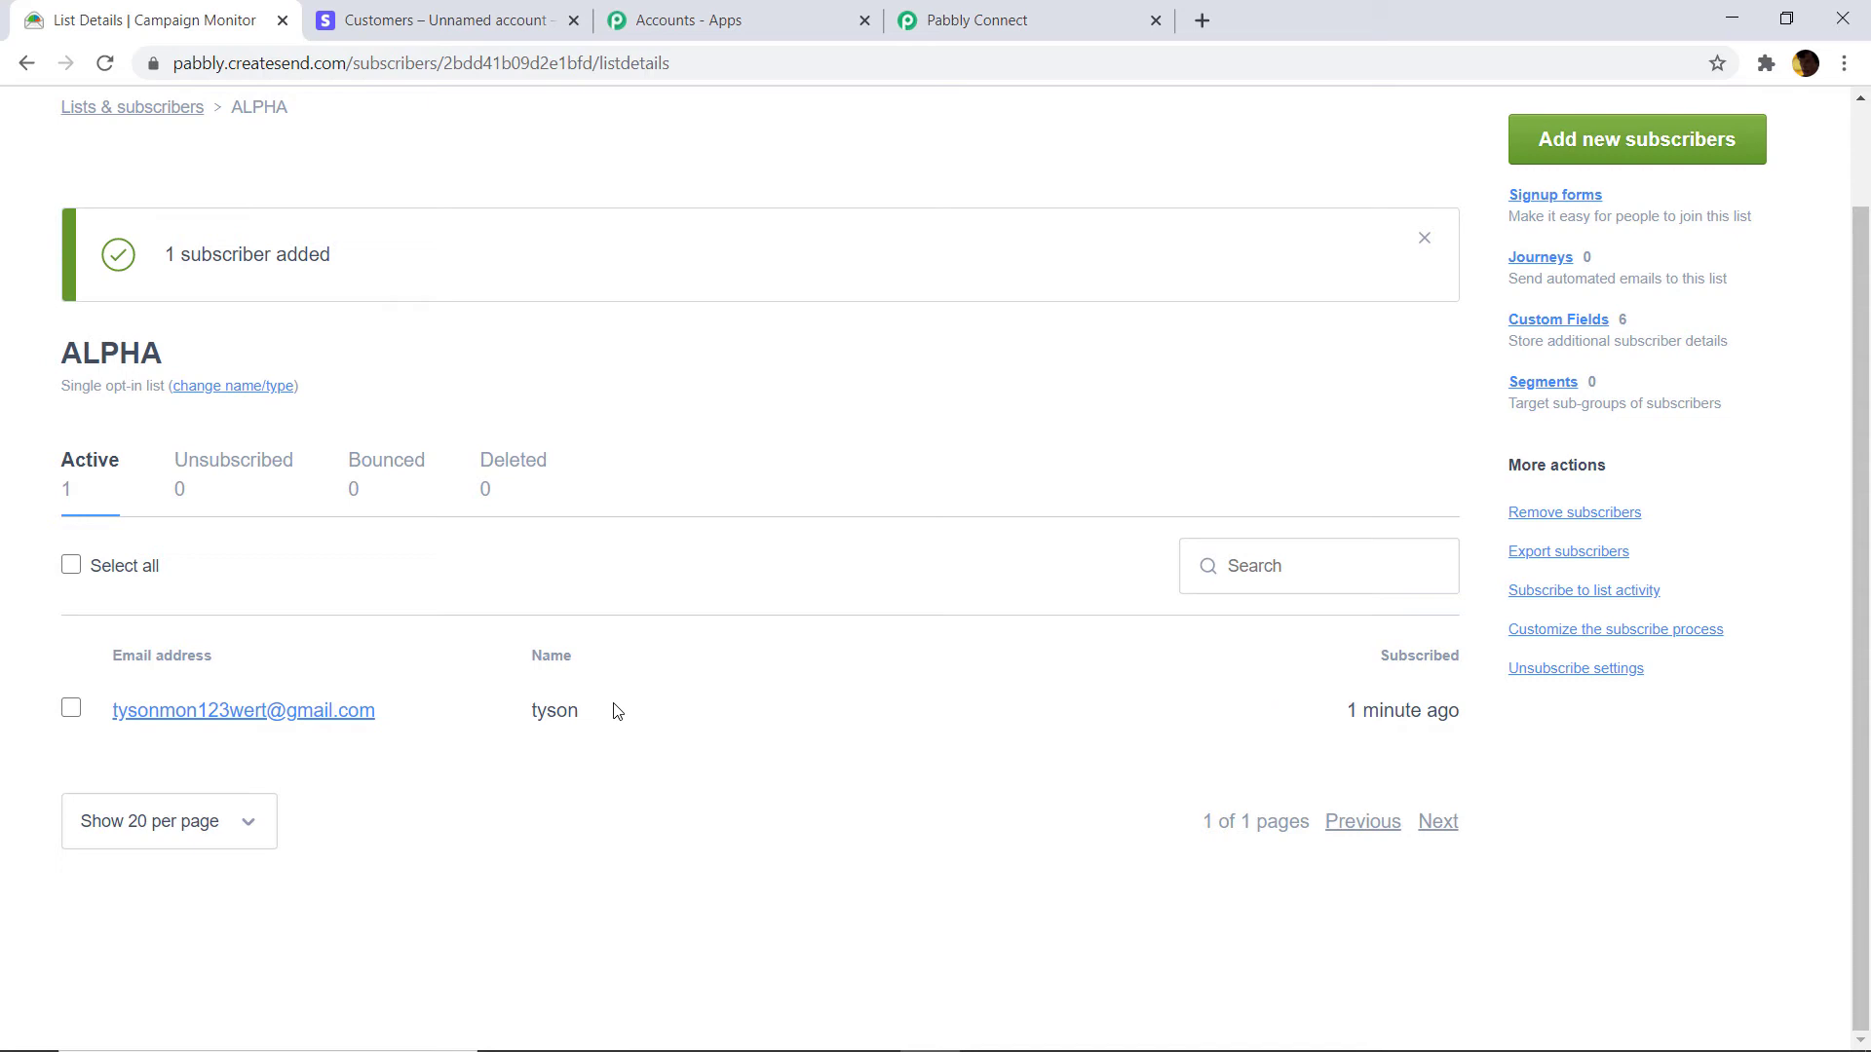
Check the '1 subscriber added' notice, then go back to the Pabbly Connect workflow.
left_click(960, 20)
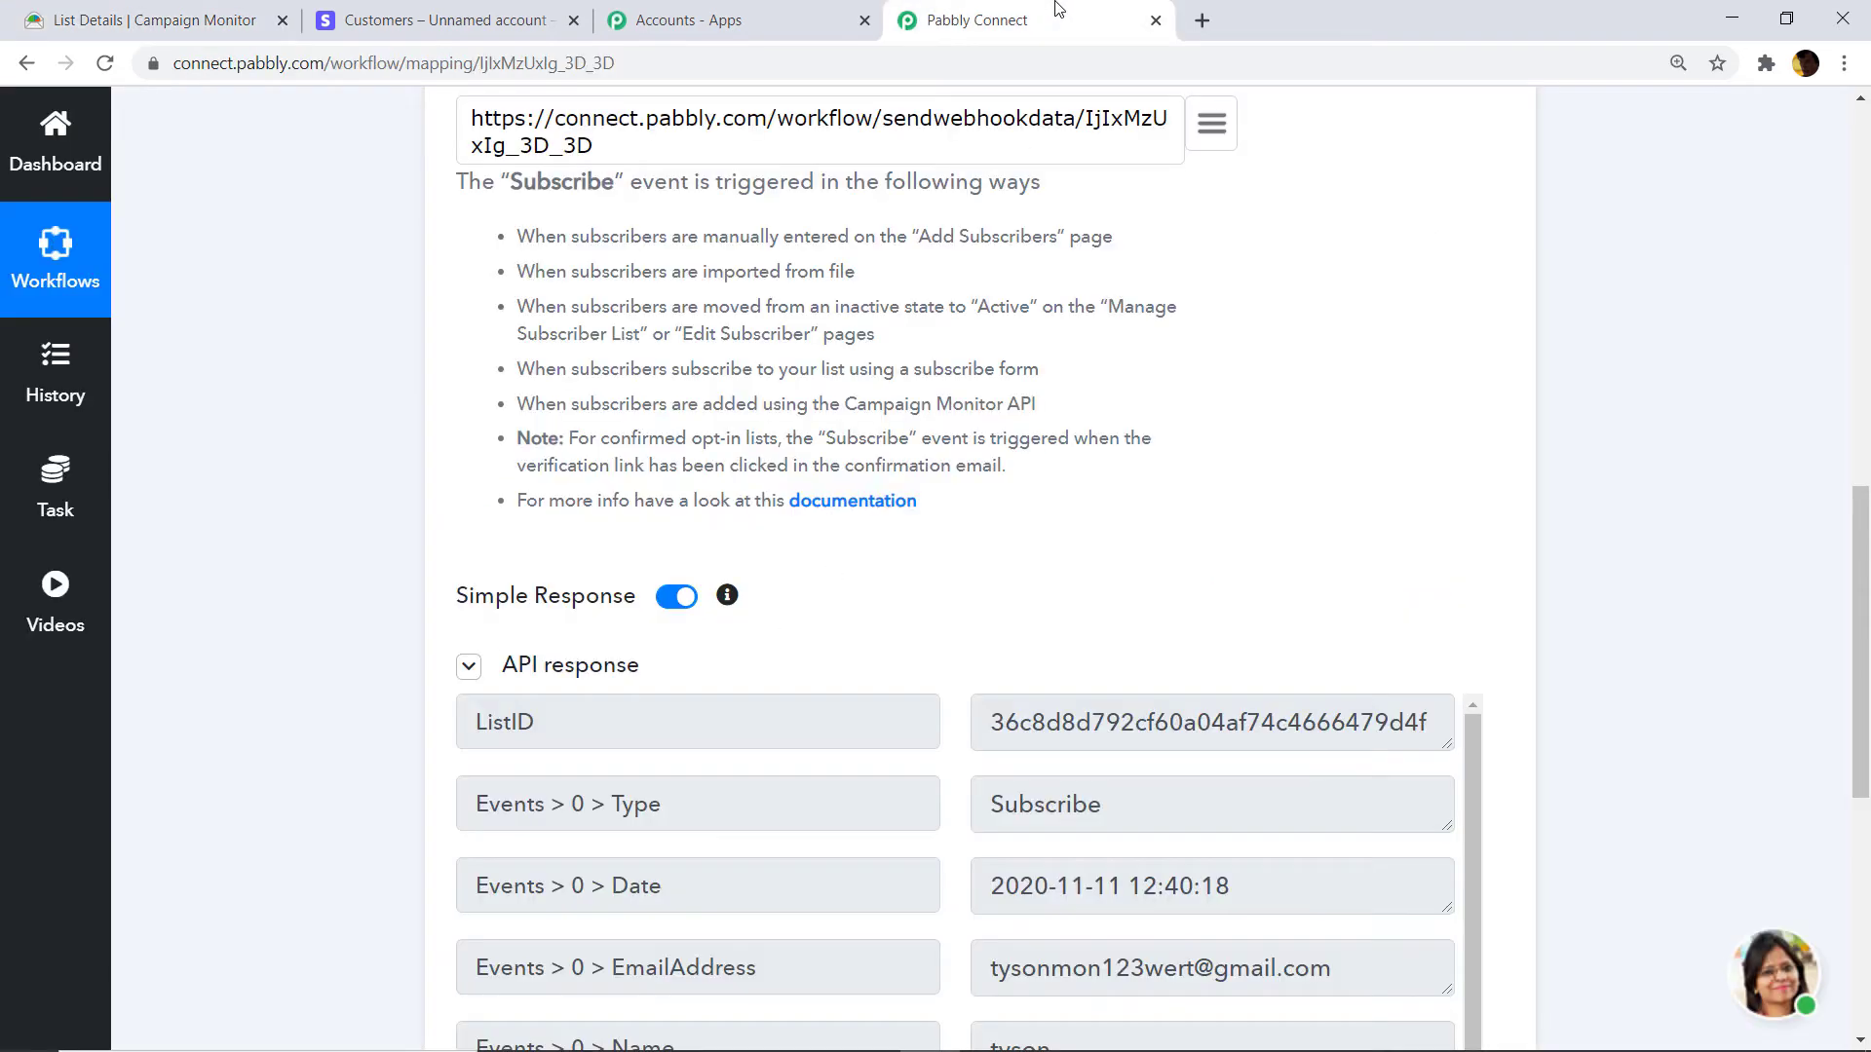
scroll(1859, 643, "down", 5)
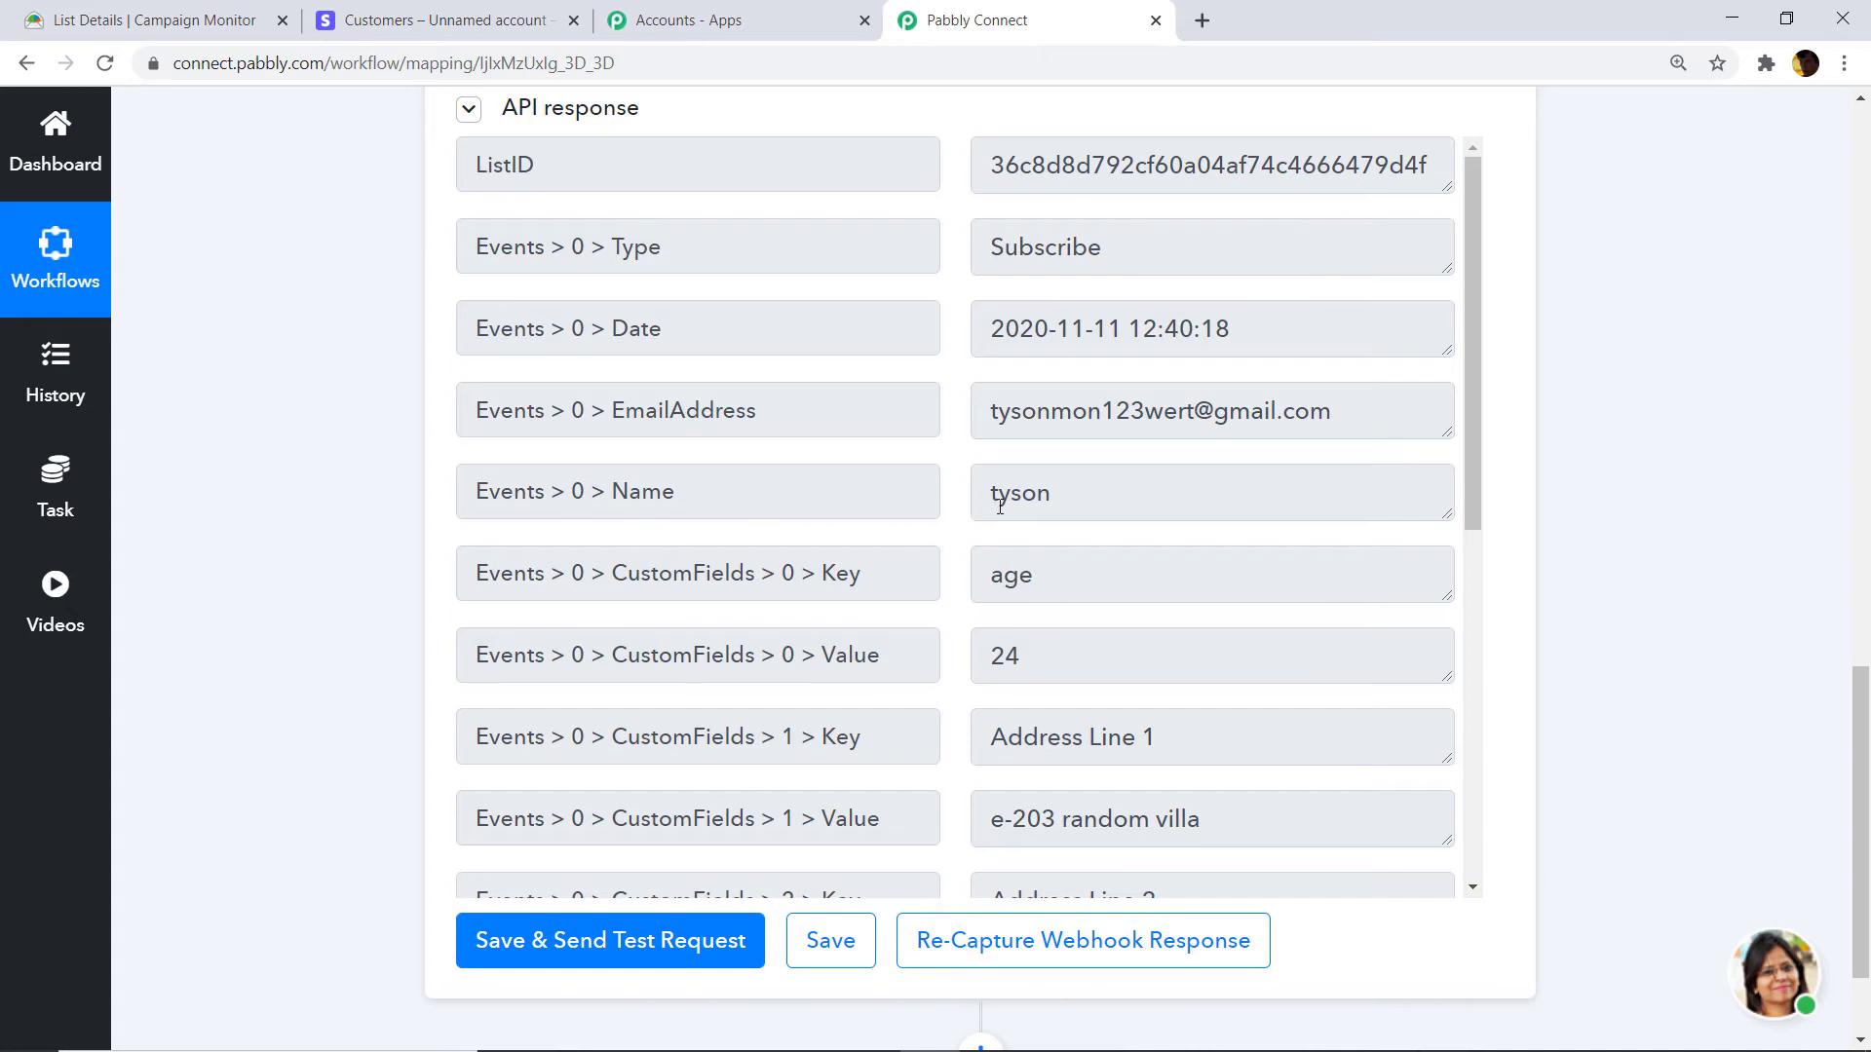
scroll(1044, 581, "down", 1)
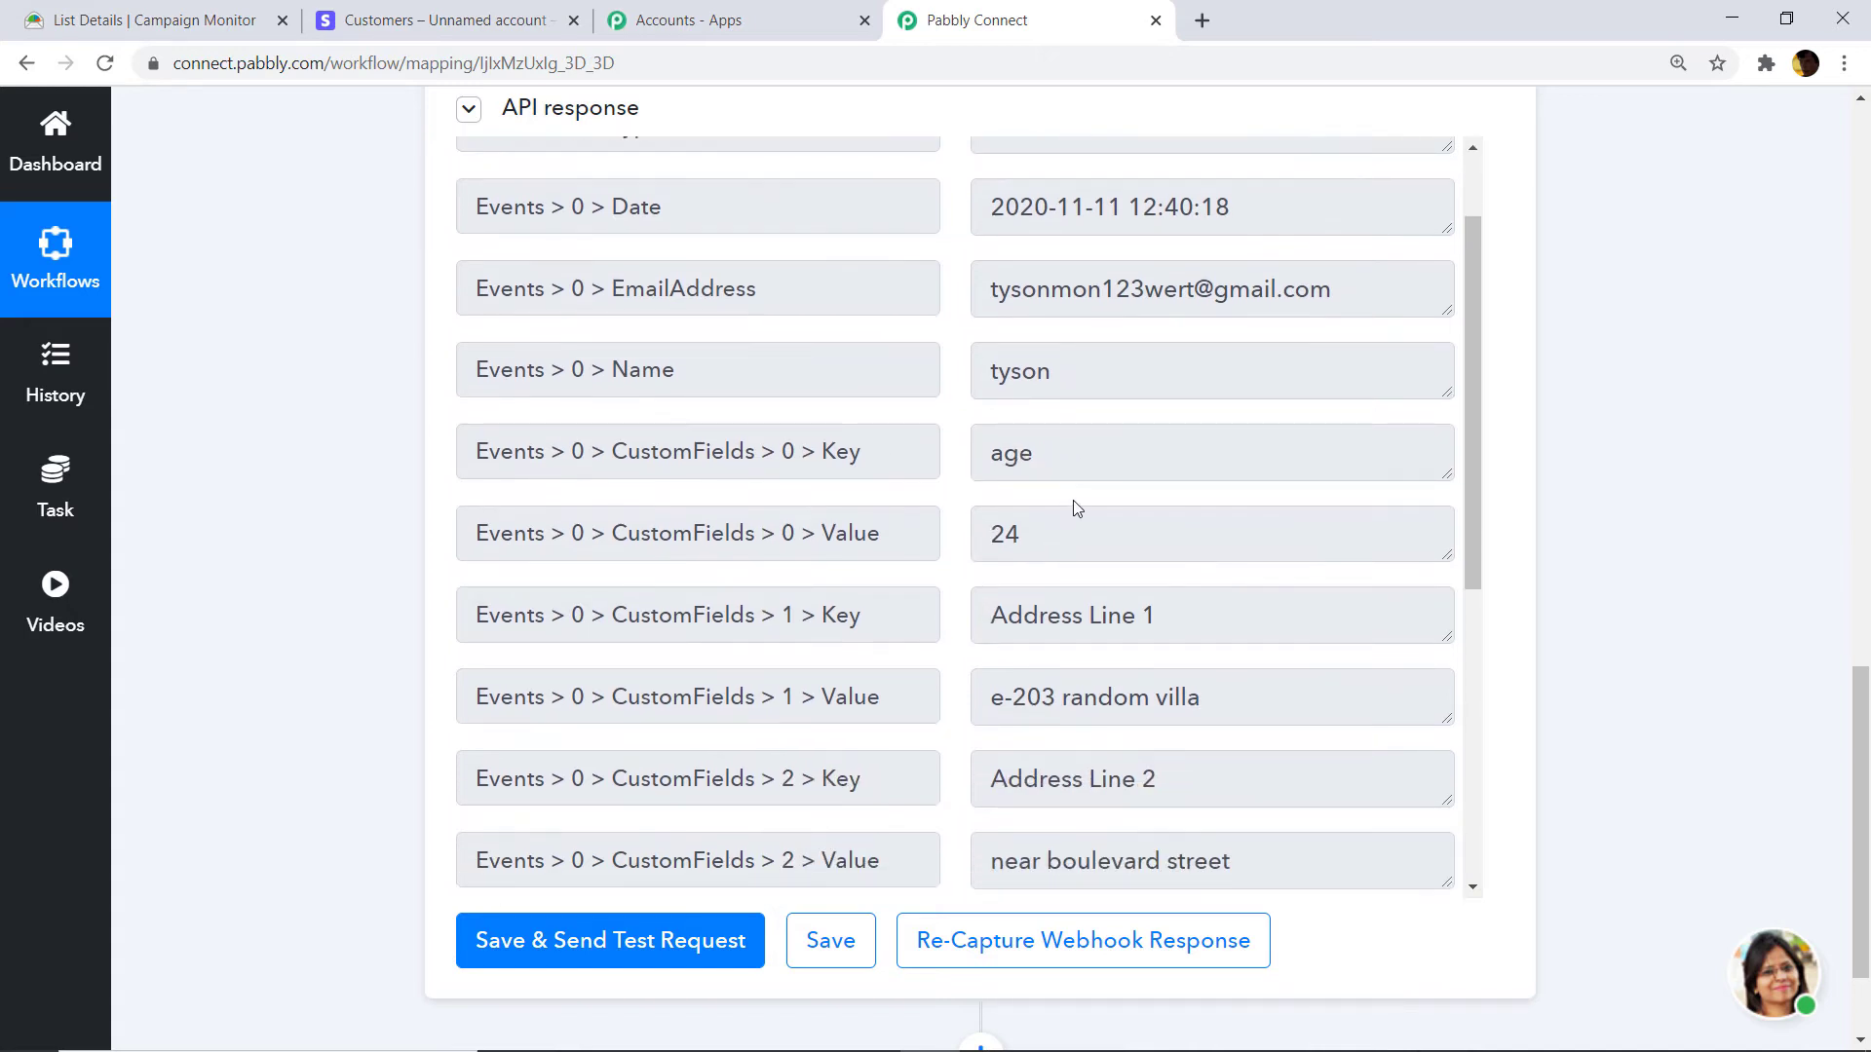
scroll(1077, 509, "down", 1)
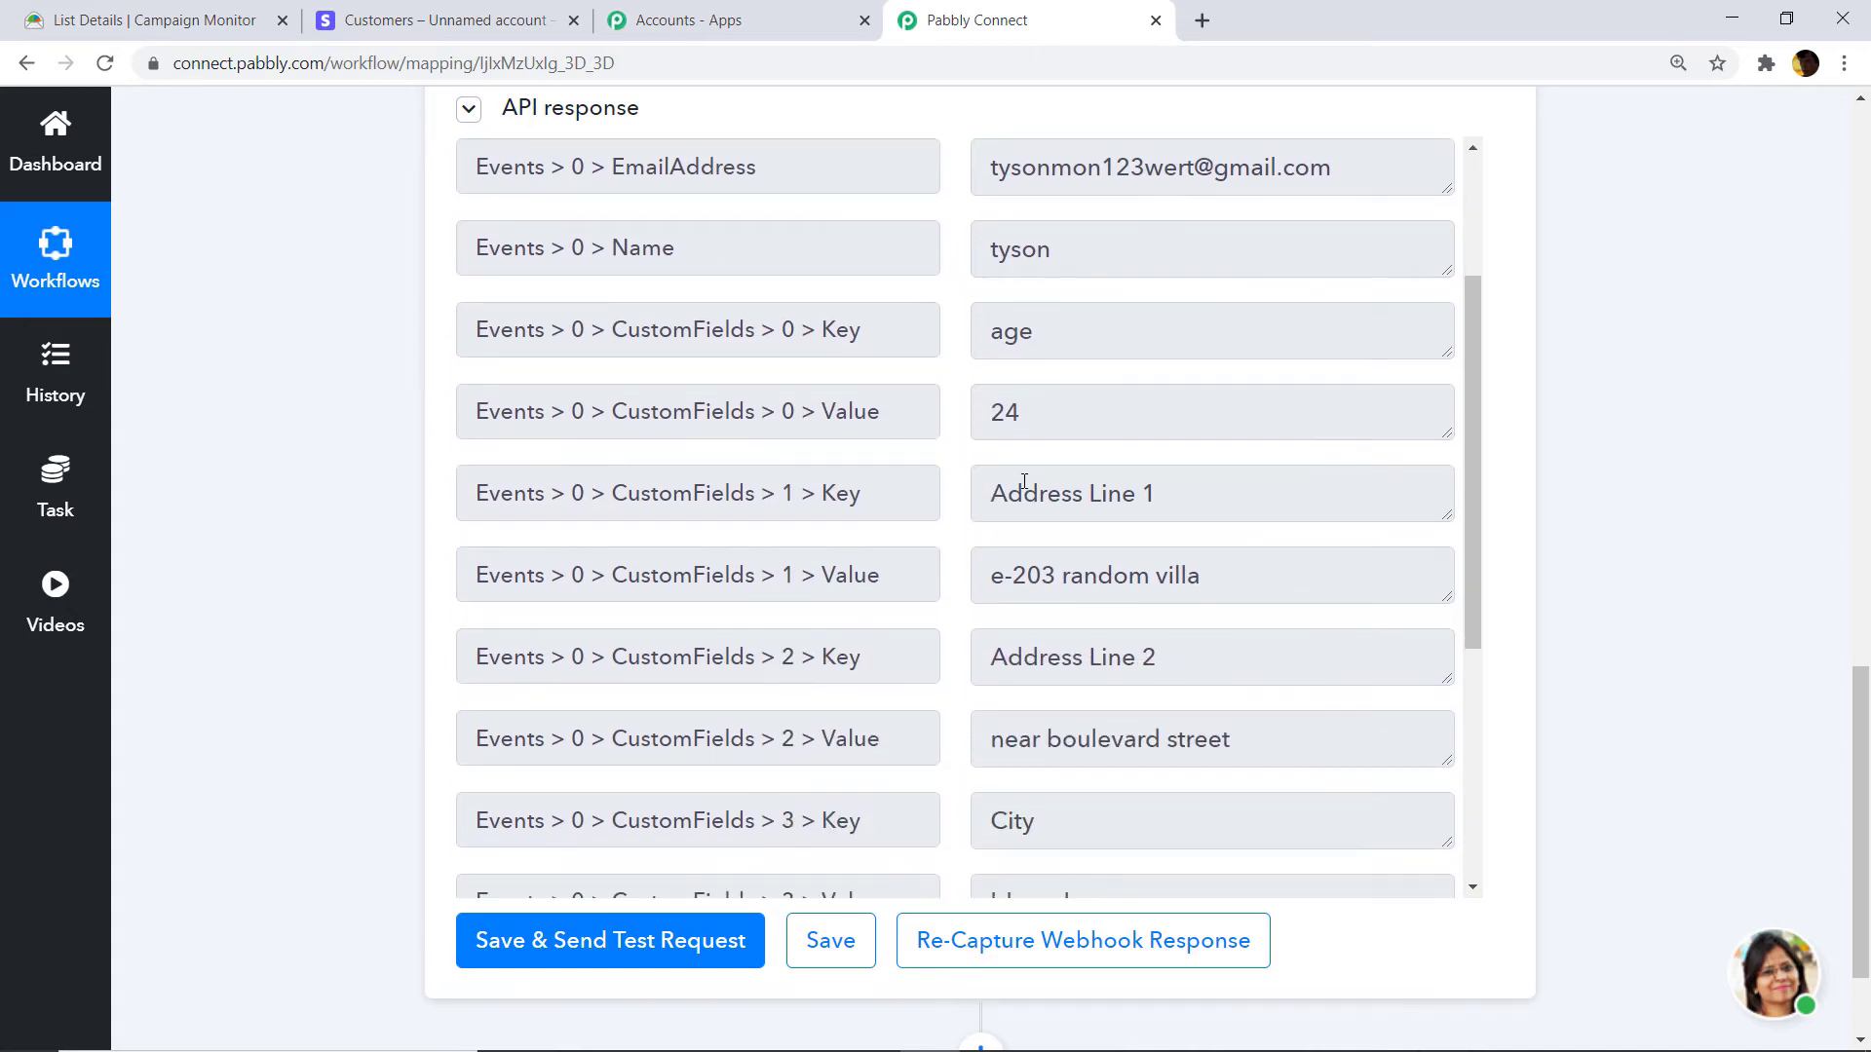
scroll(1025, 481, "down", 1)
scroll(981, 497, "down", 1)
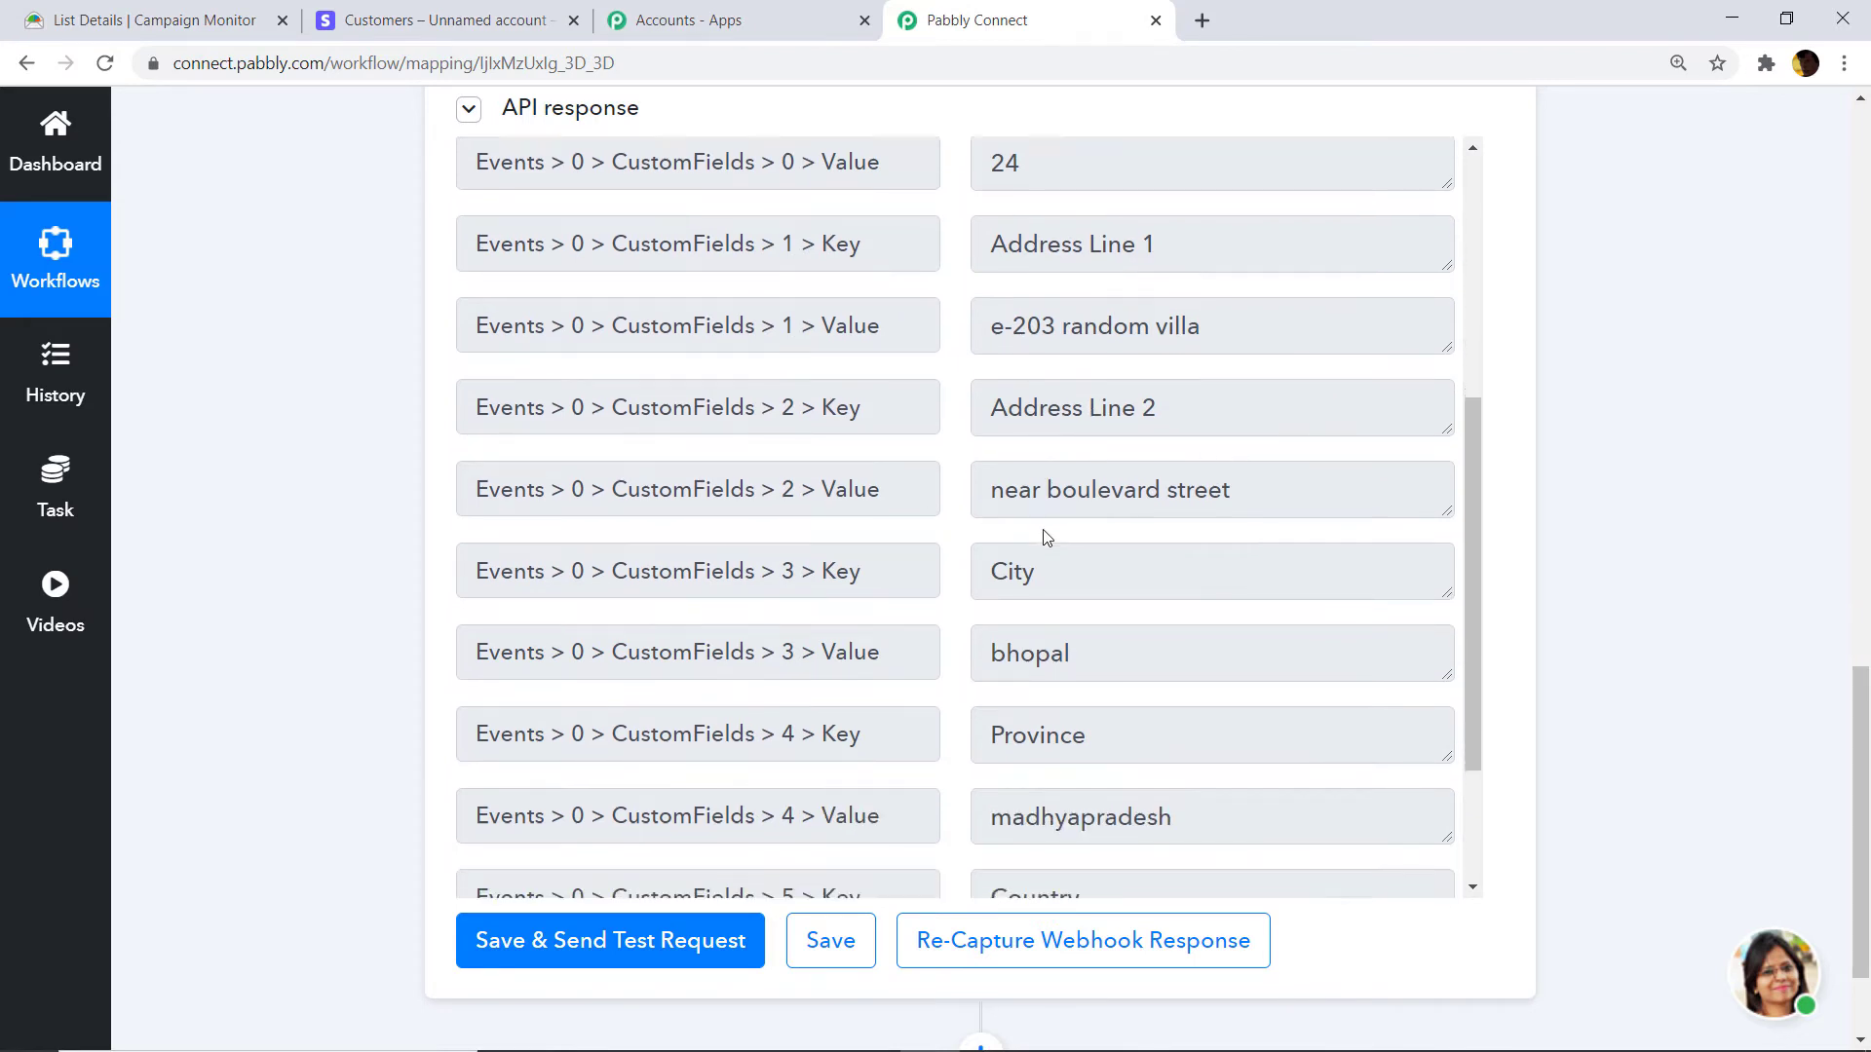
scroll(1047, 537, "down", 5)
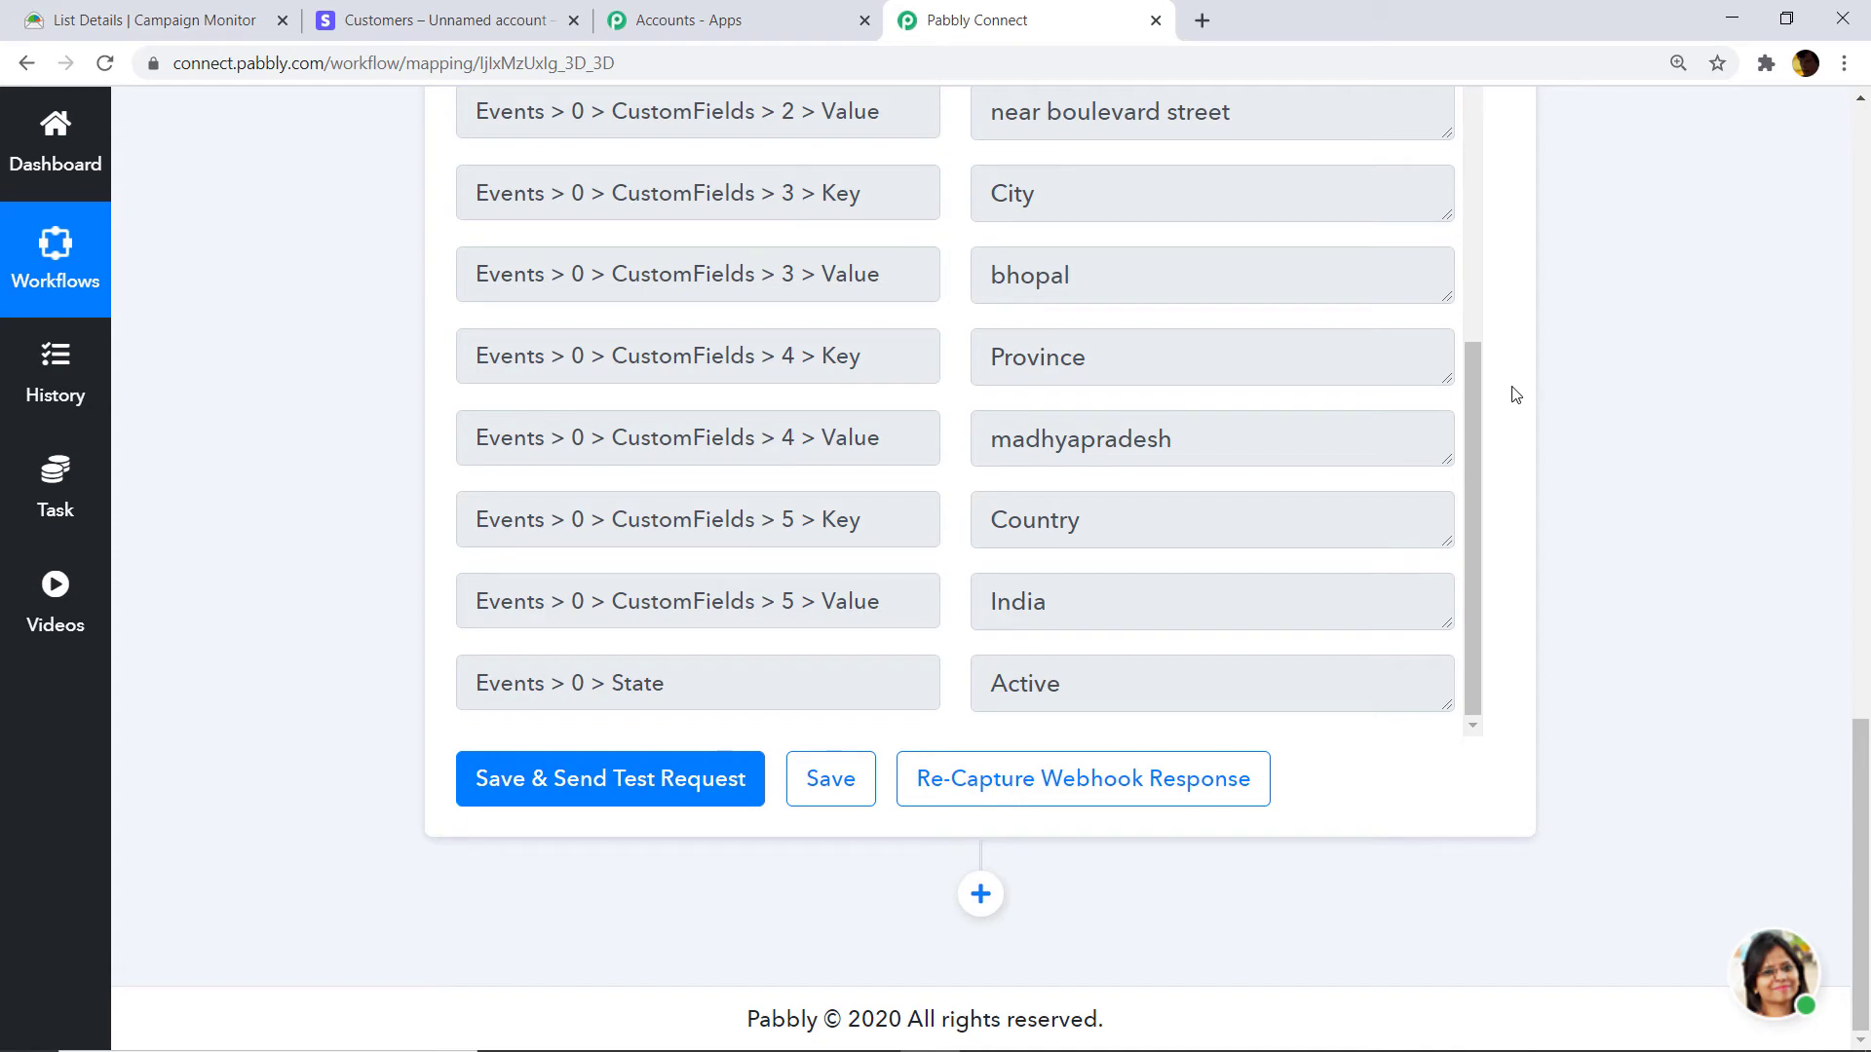
Add a Stripe action below the trigger using the Create a Customer method.
left_click(980, 893)
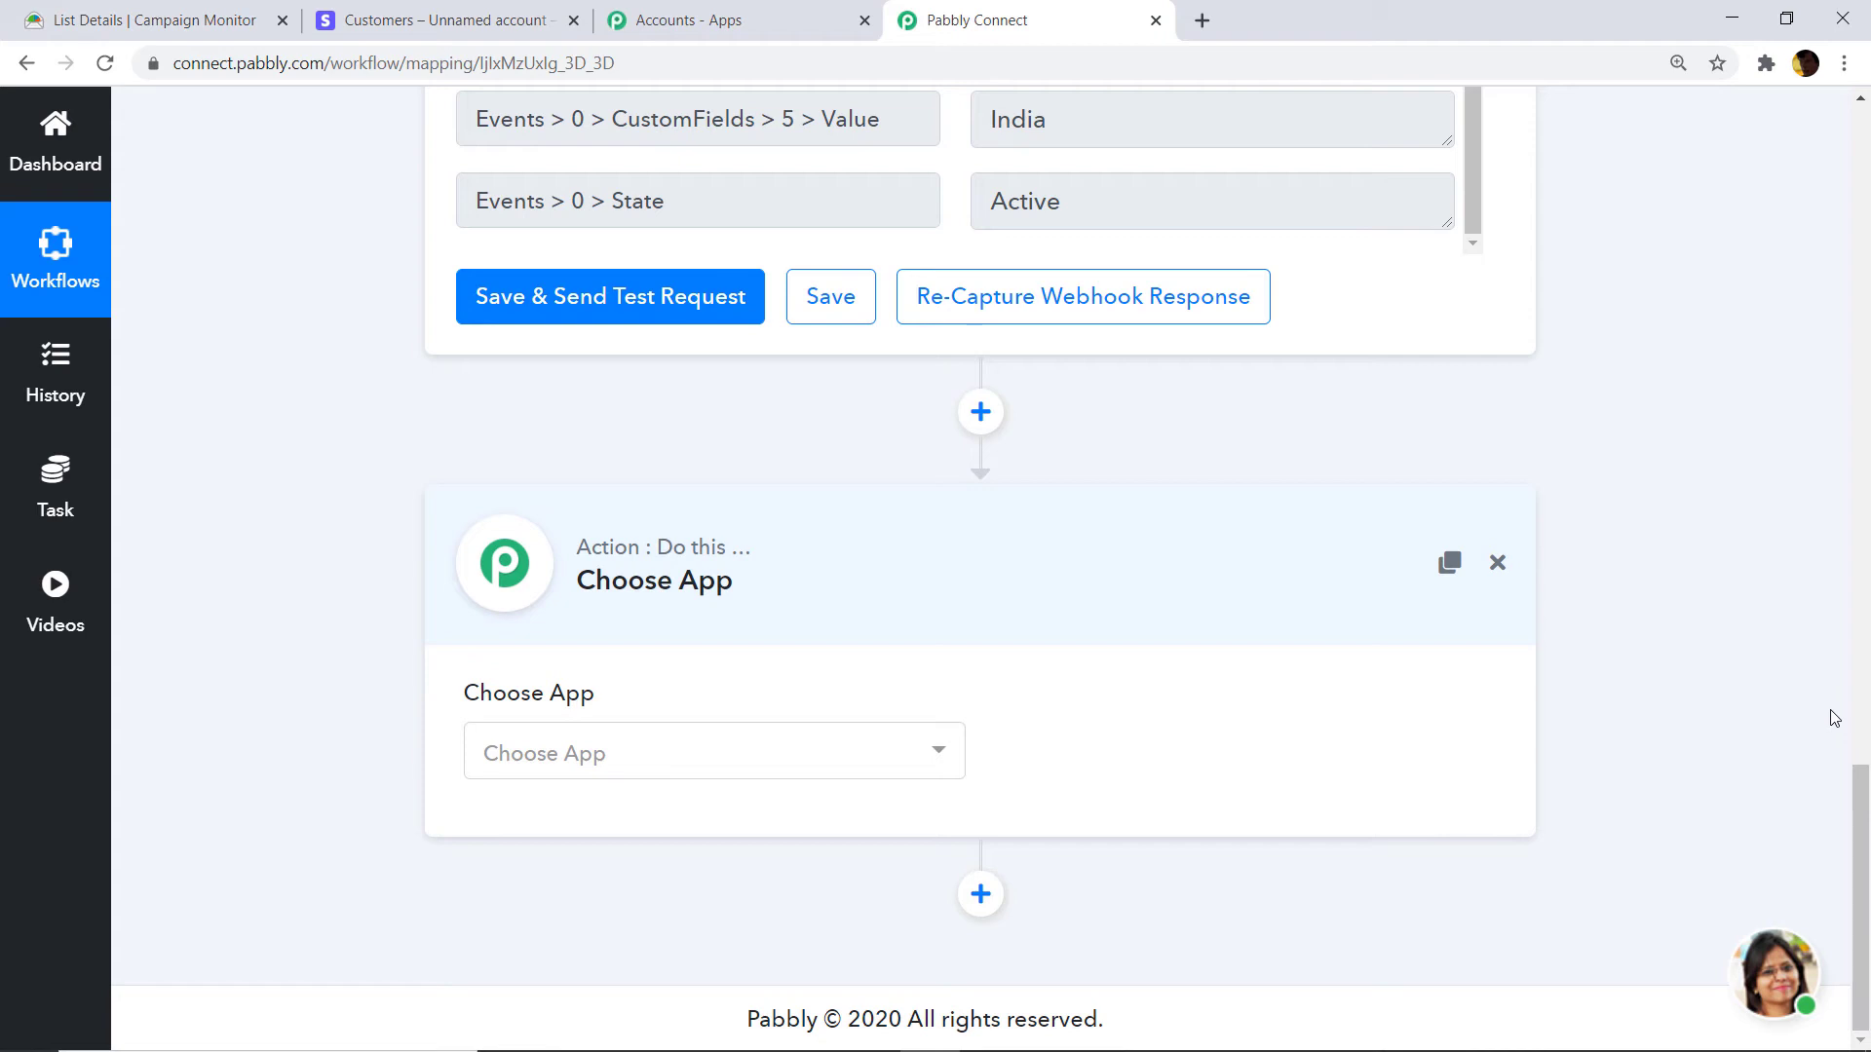
left_click(786, 761)
type("Stripe")
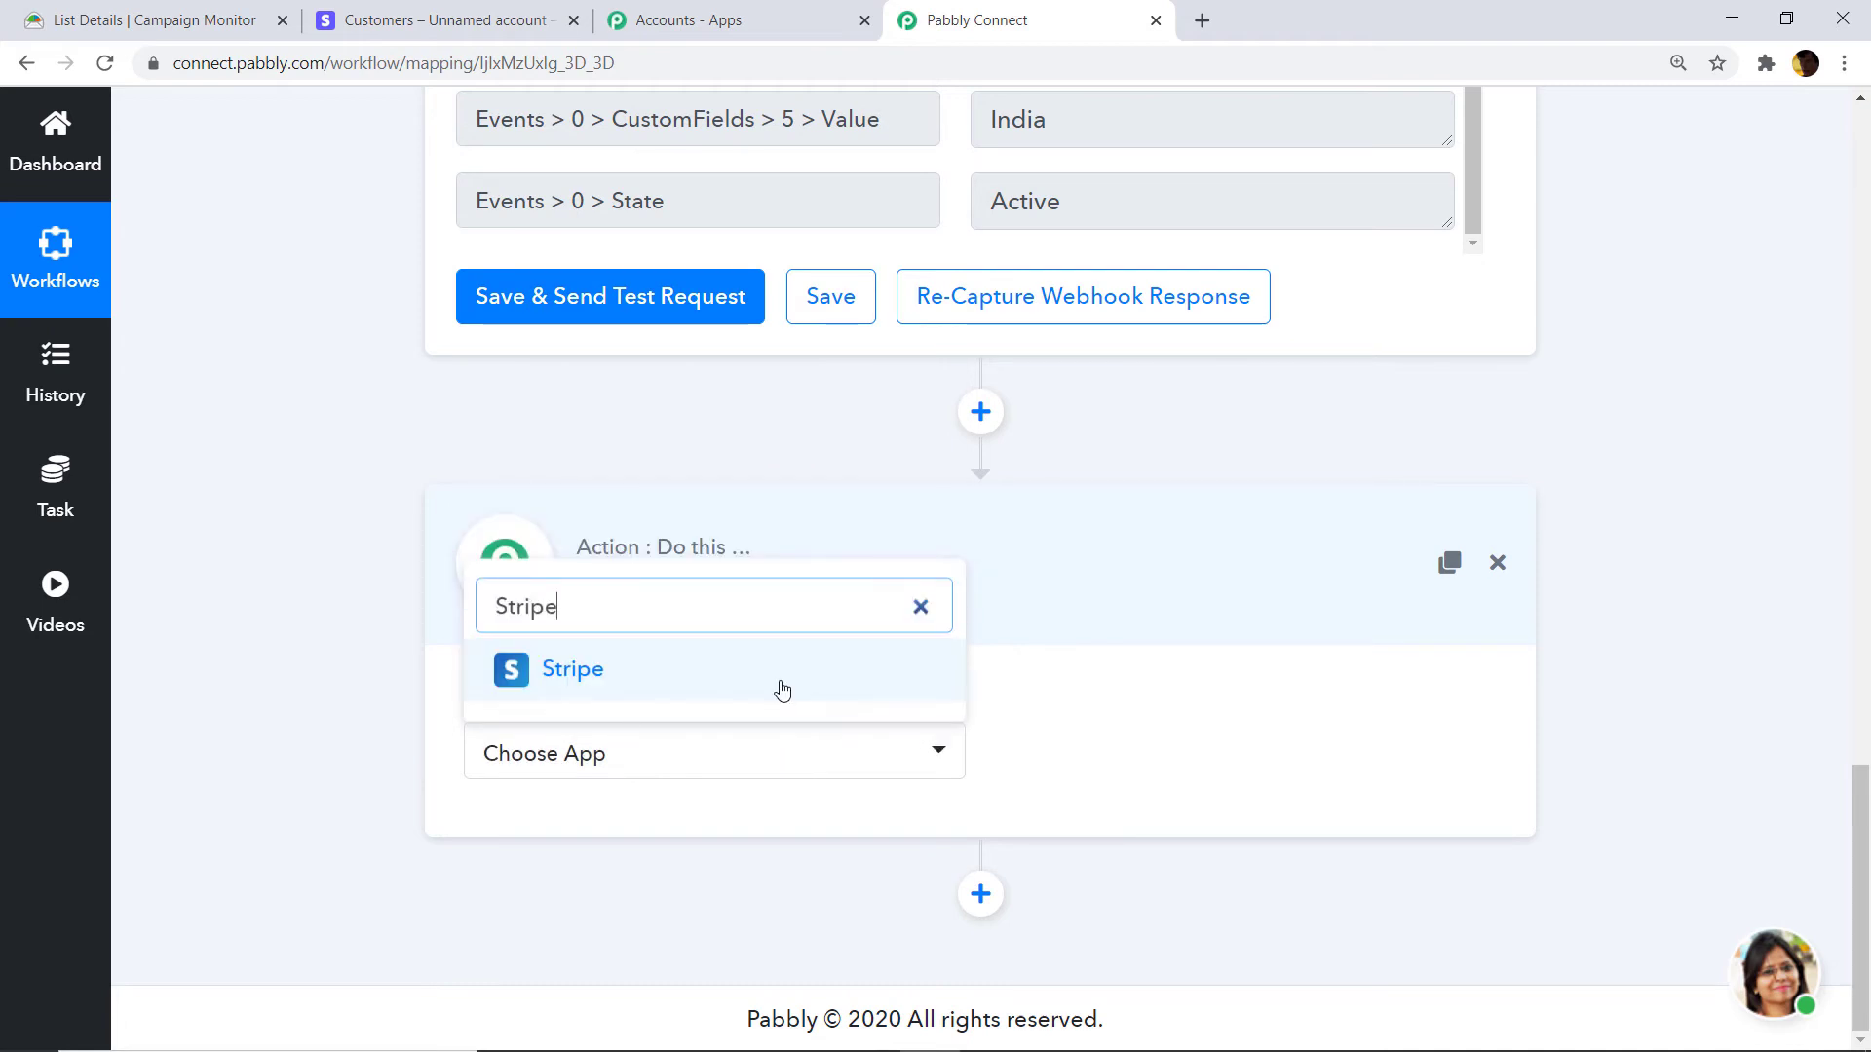
left_click(780, 682)
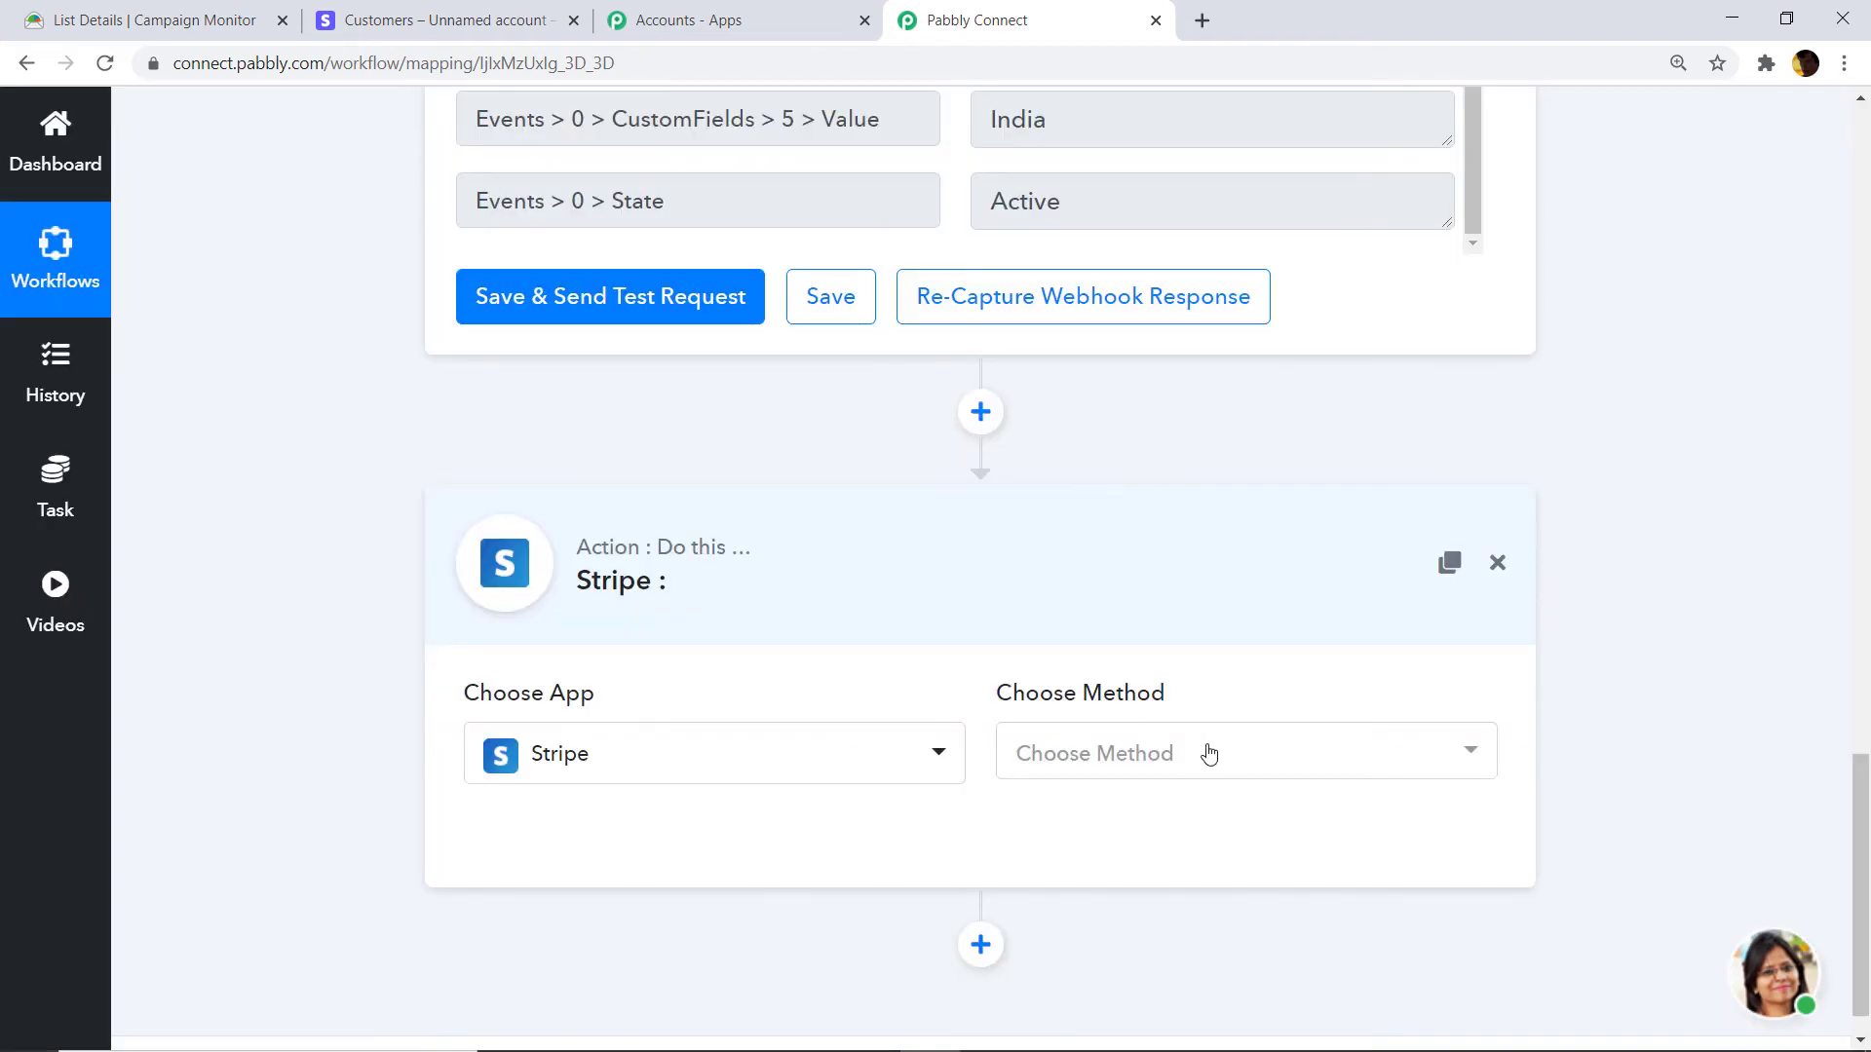
left_click(1208, 753)
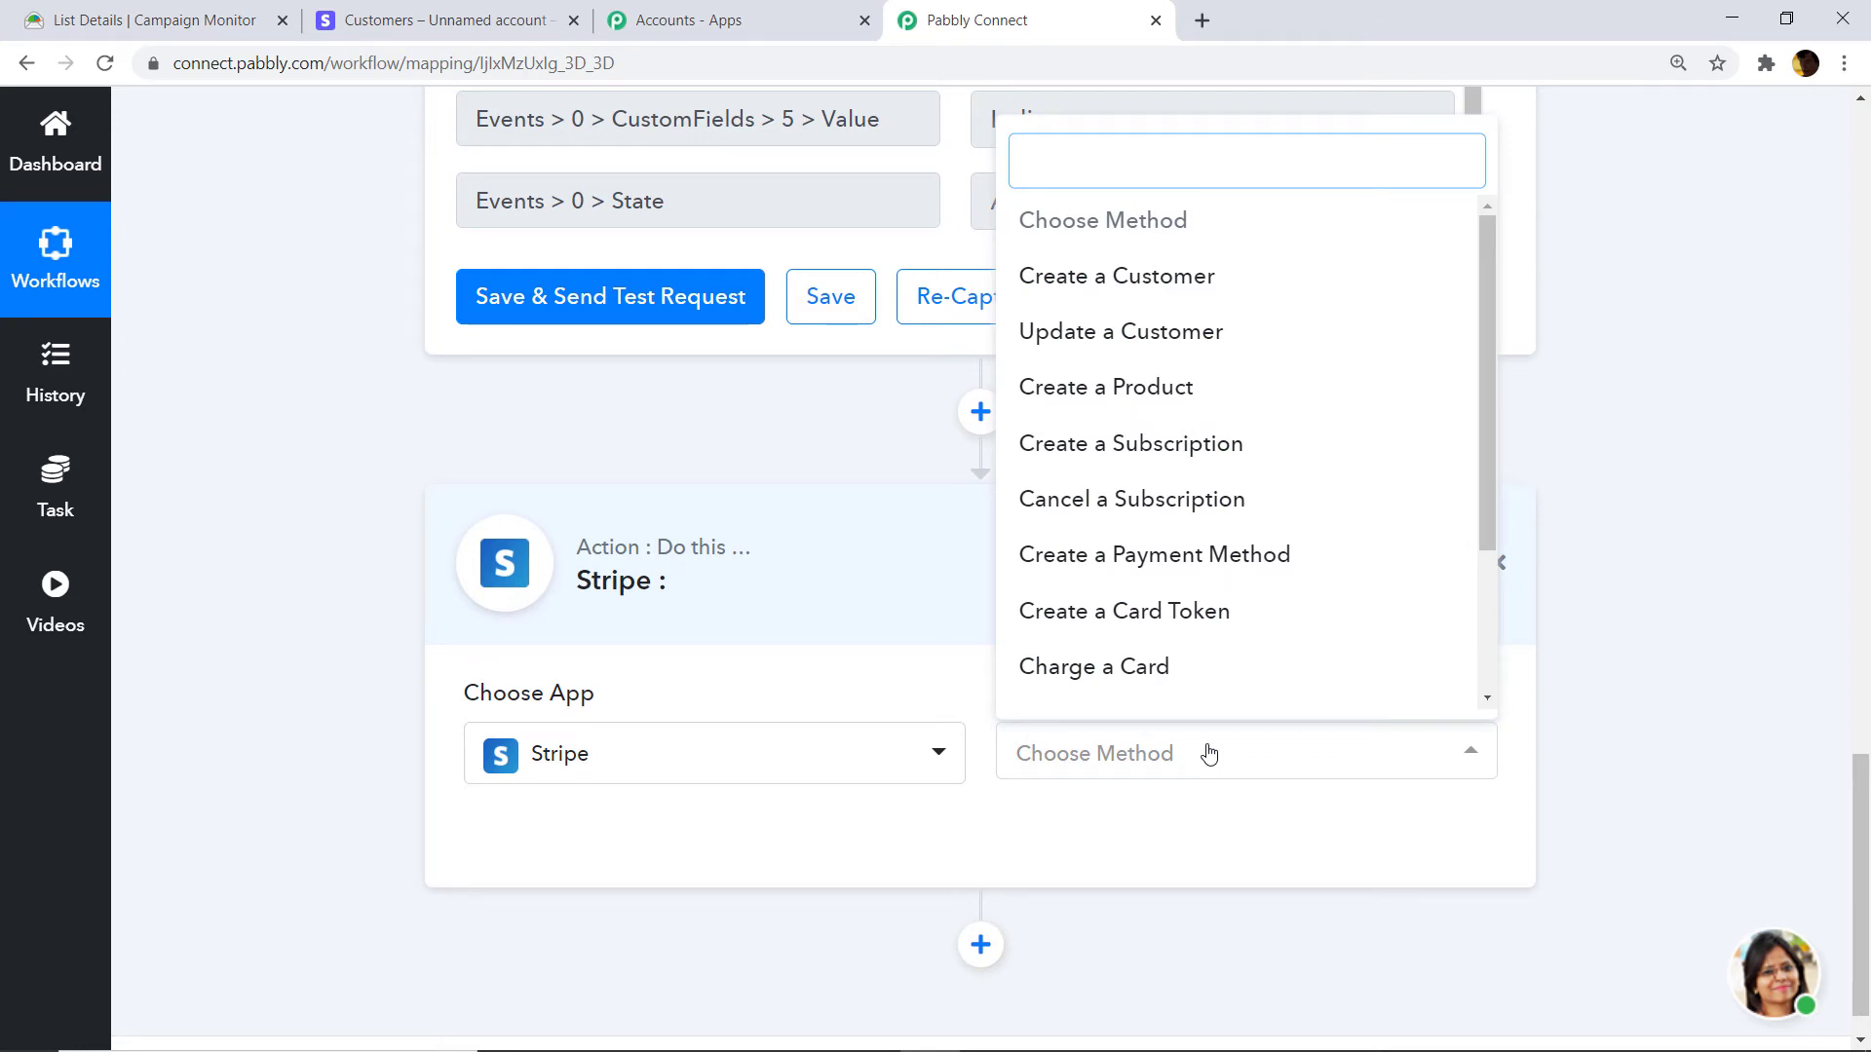
left_click(1137, 298)
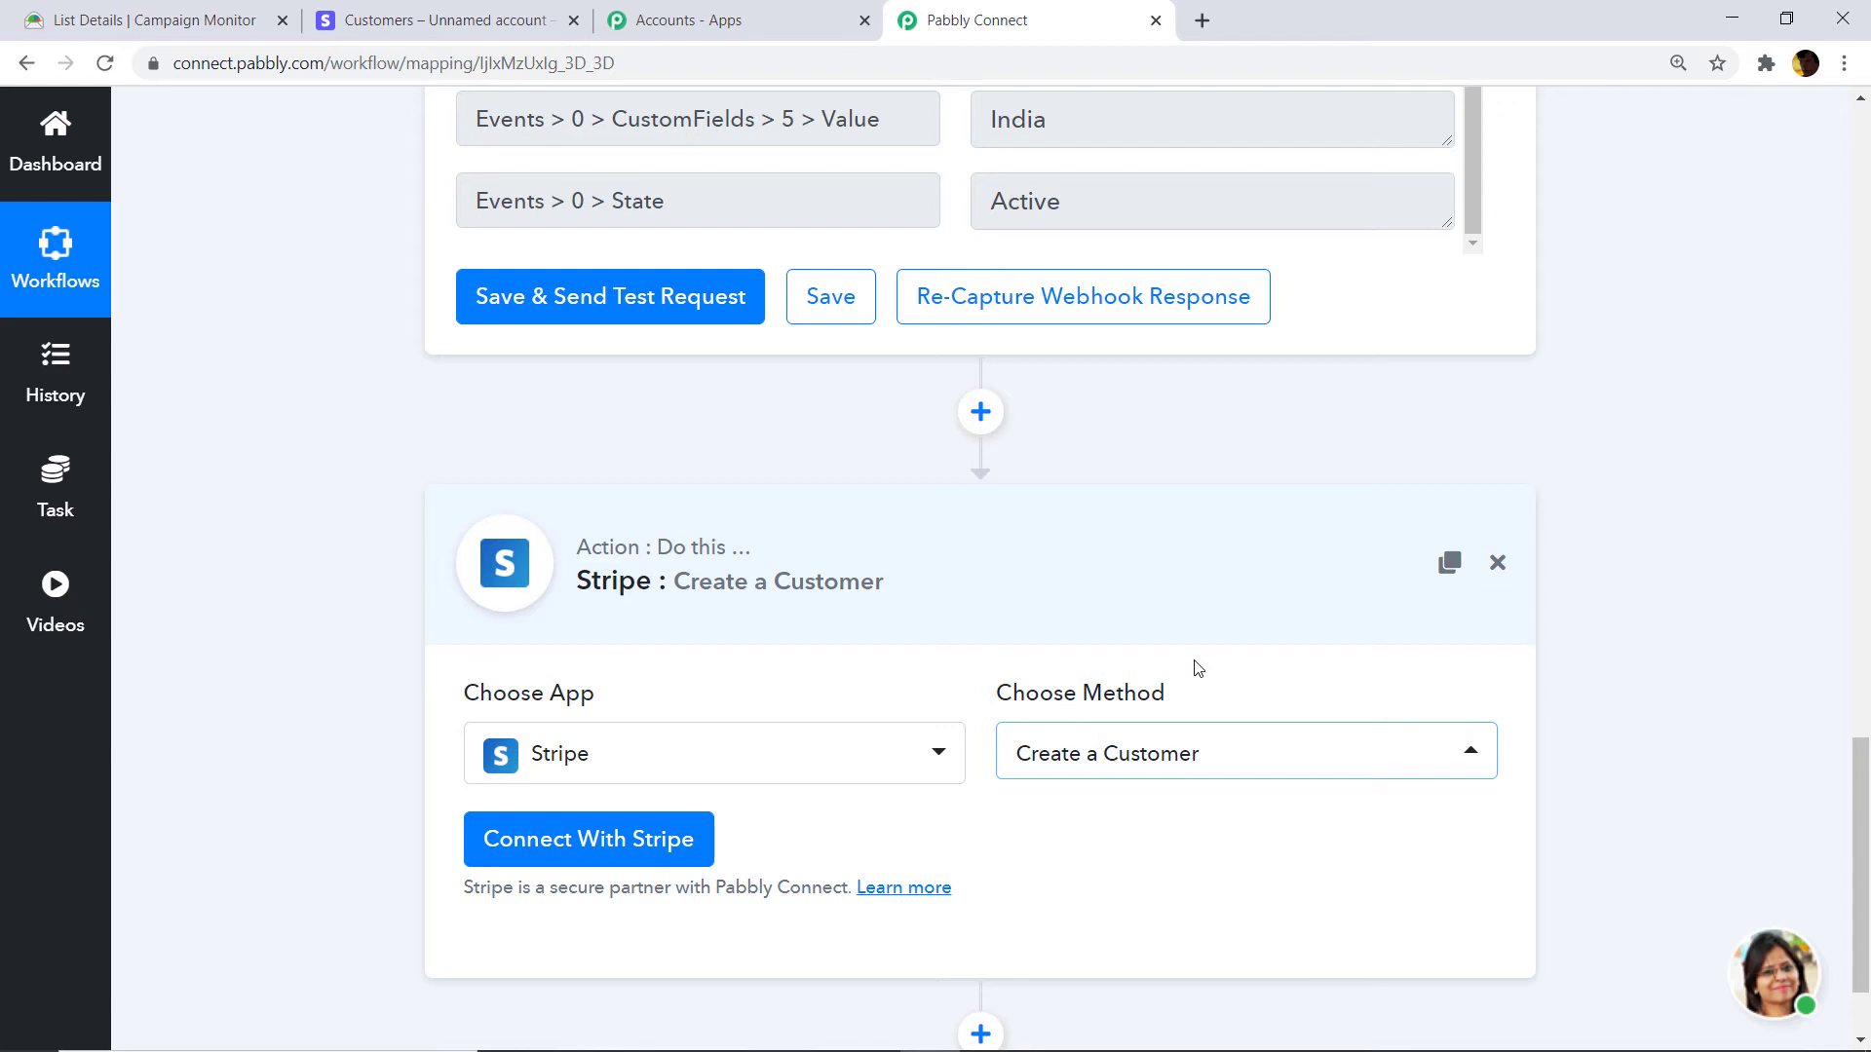
left_click(1208, 748)
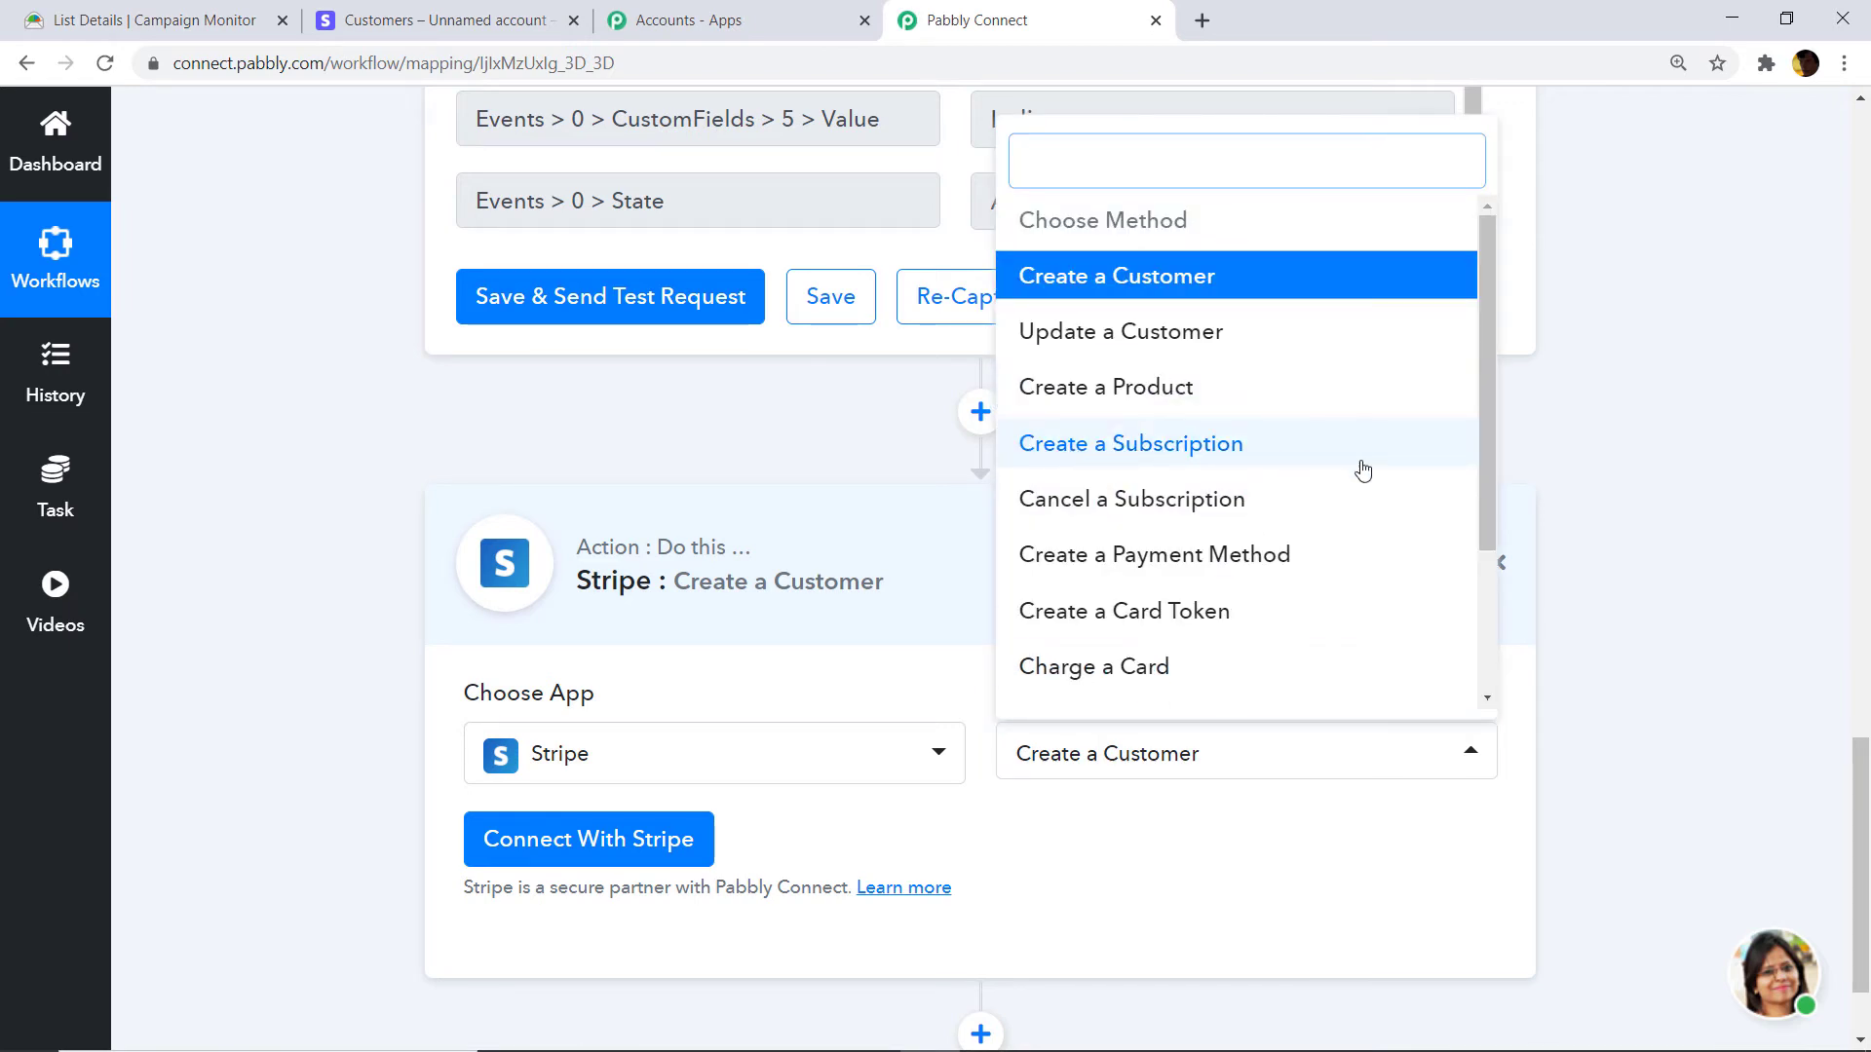
scroll(1232, 492, "down", 3)
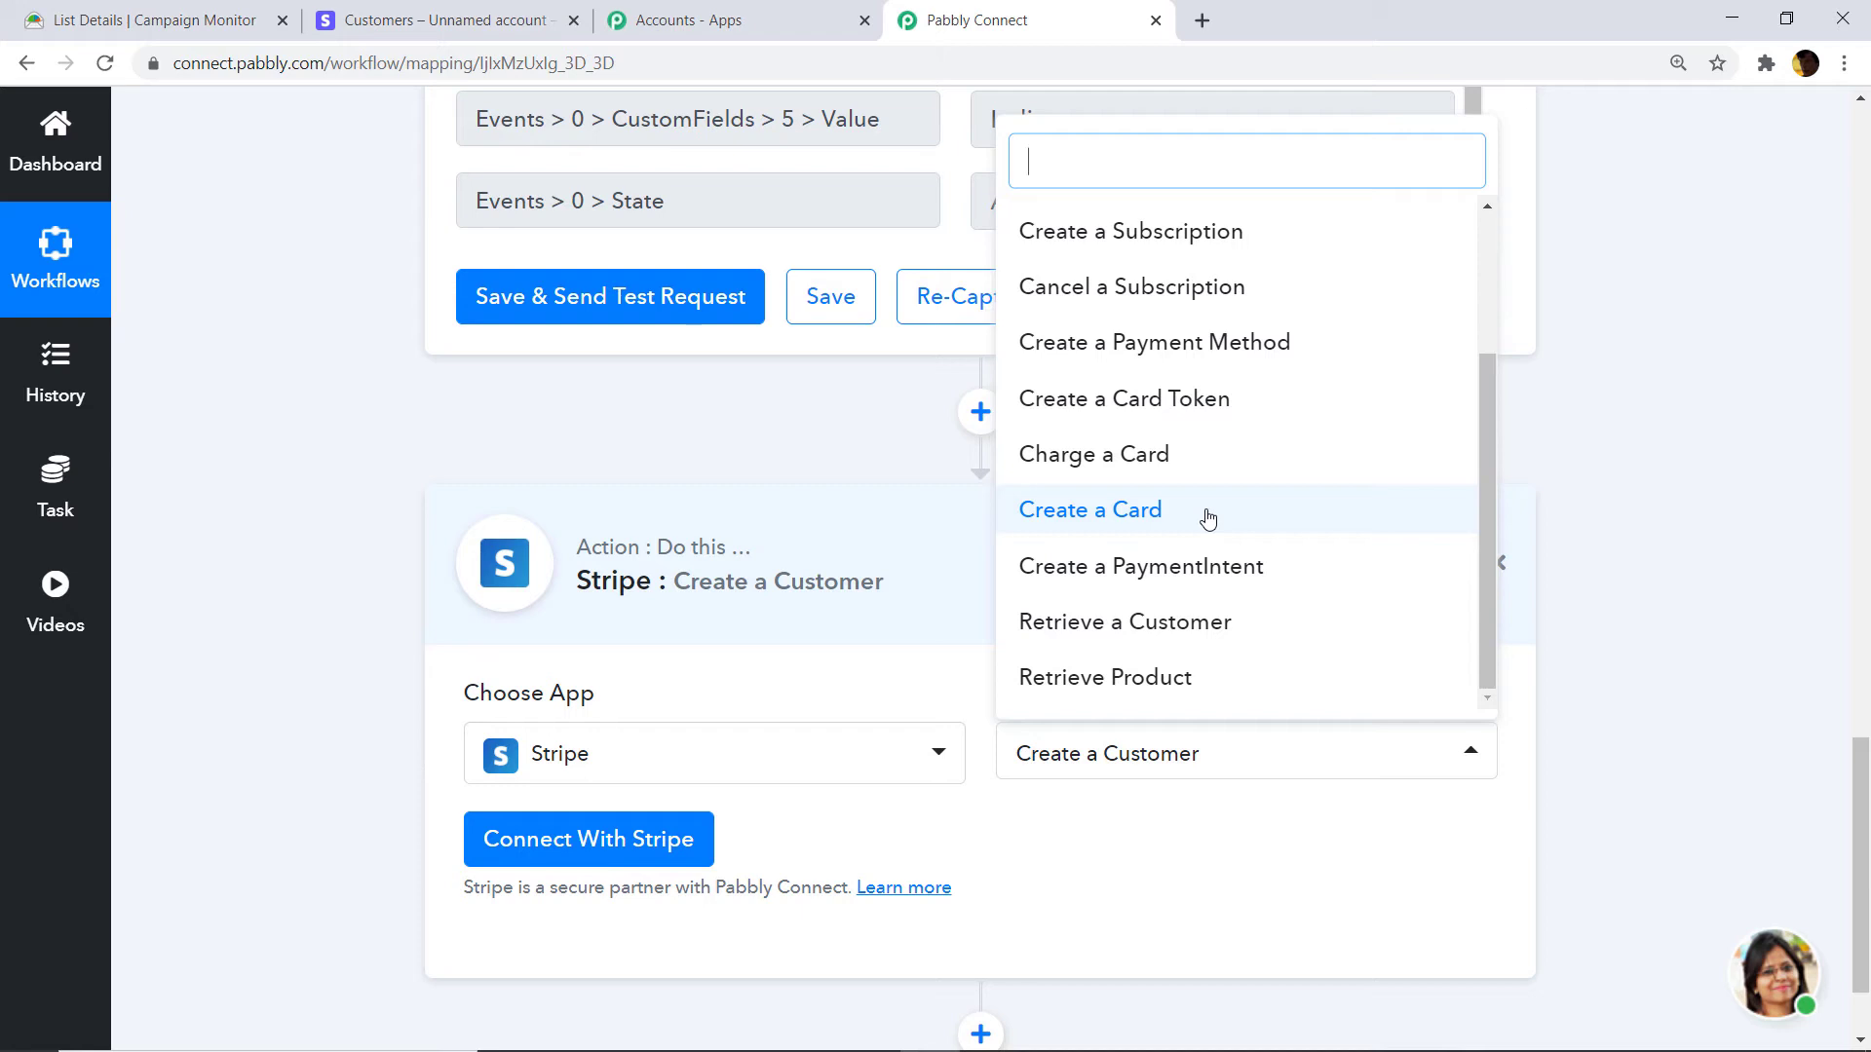
left_click(1103, 913)
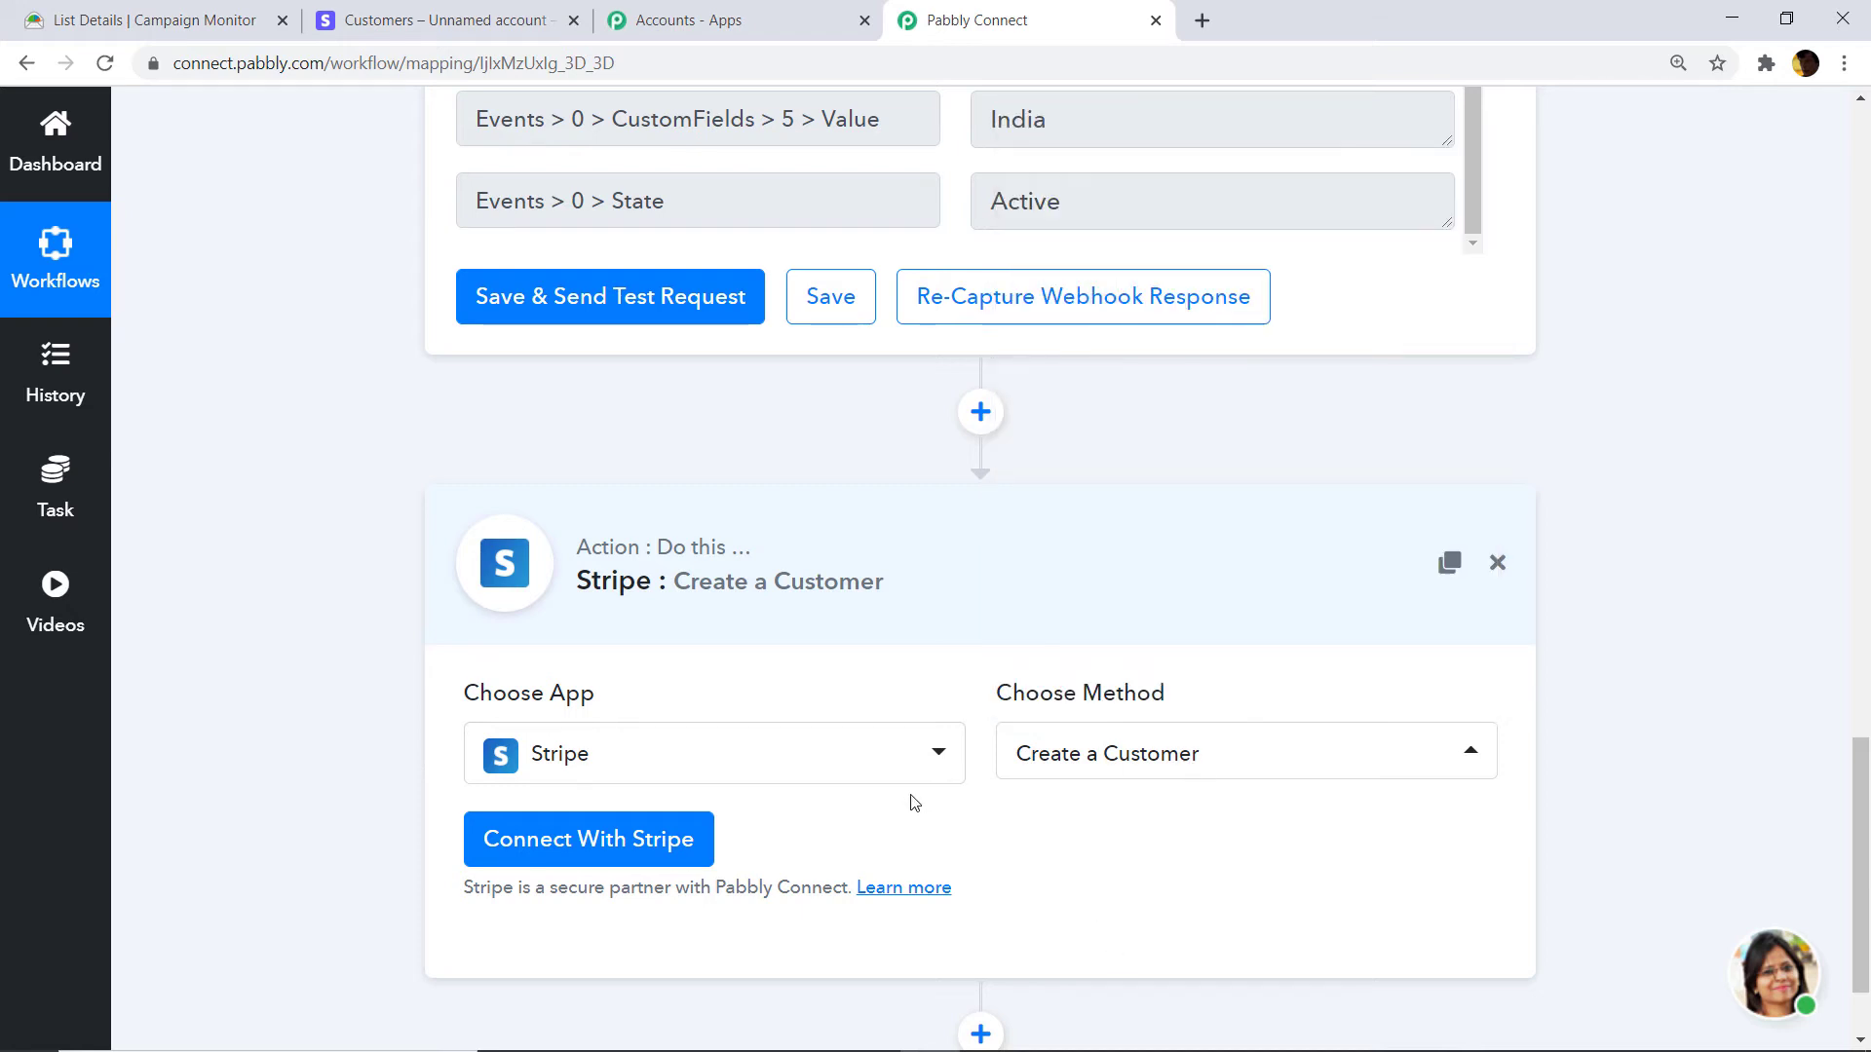
Open the Connect With Stripe credentials panel, then go to the Stripe dashboard.
left_click(556, 861)
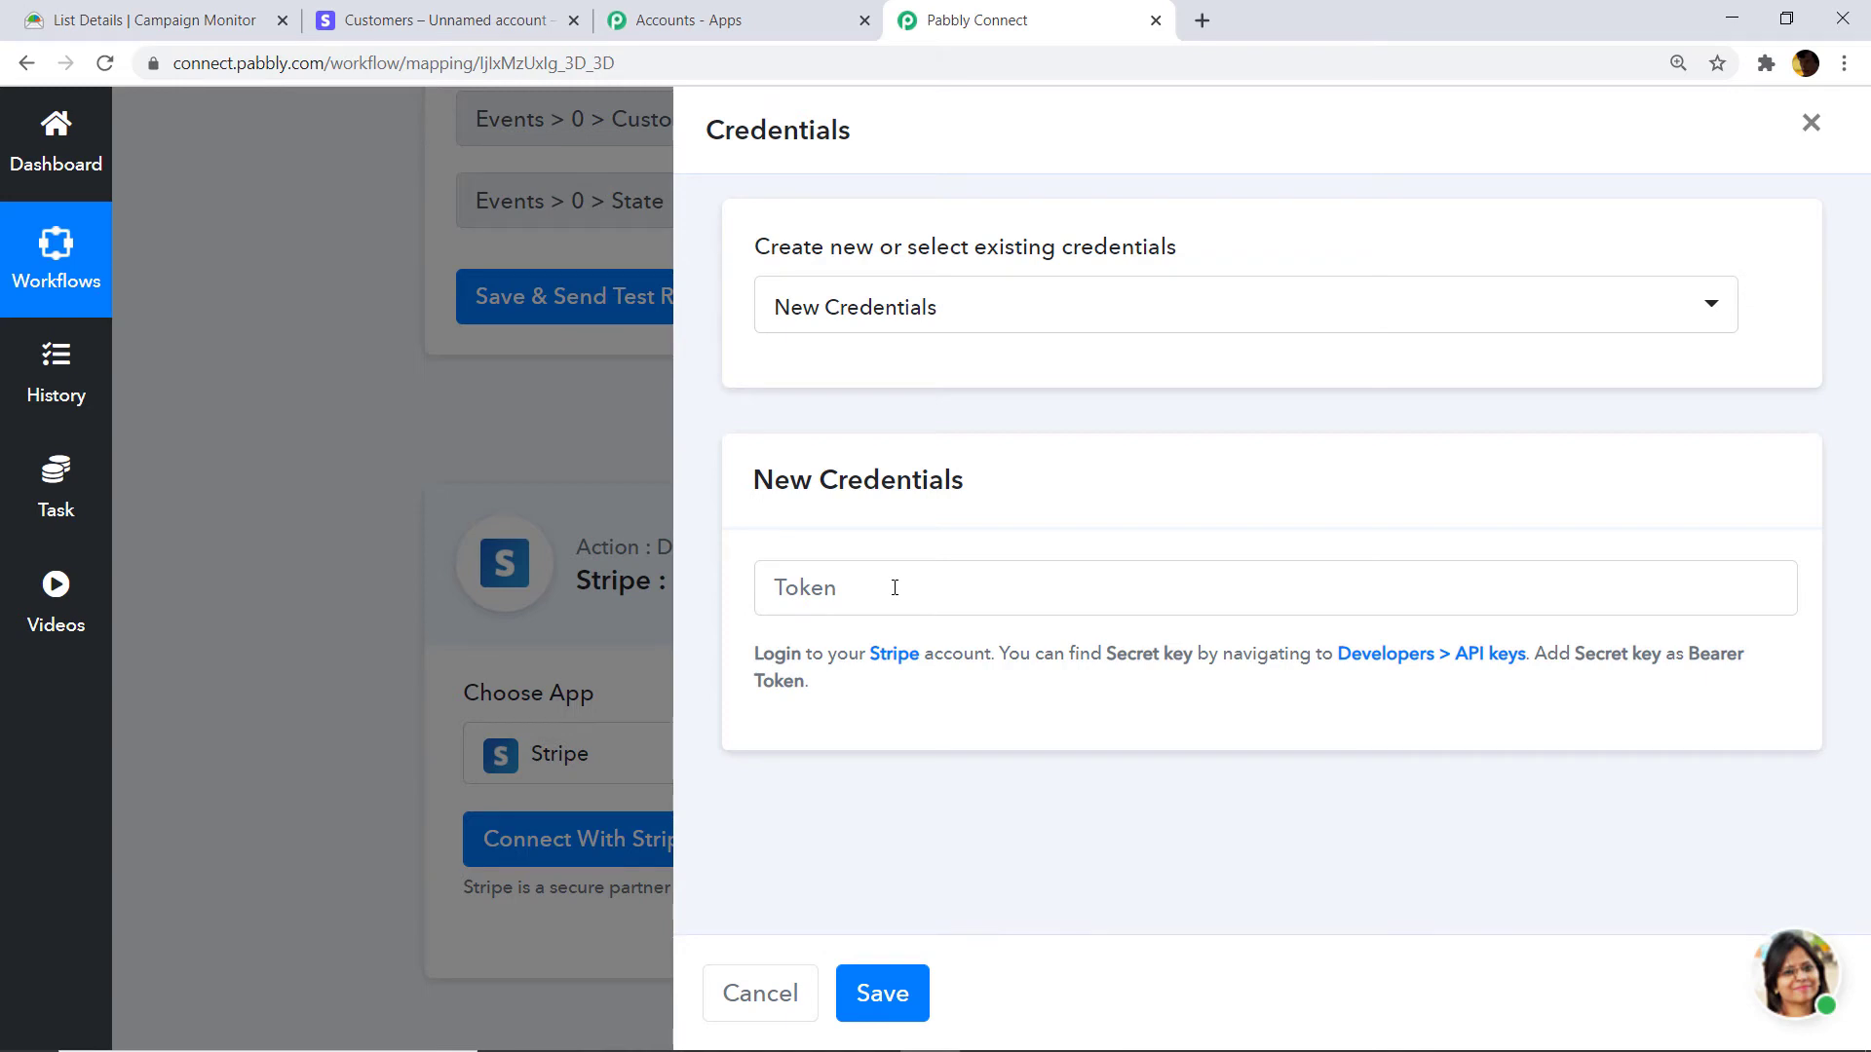
left_click(474, 13)
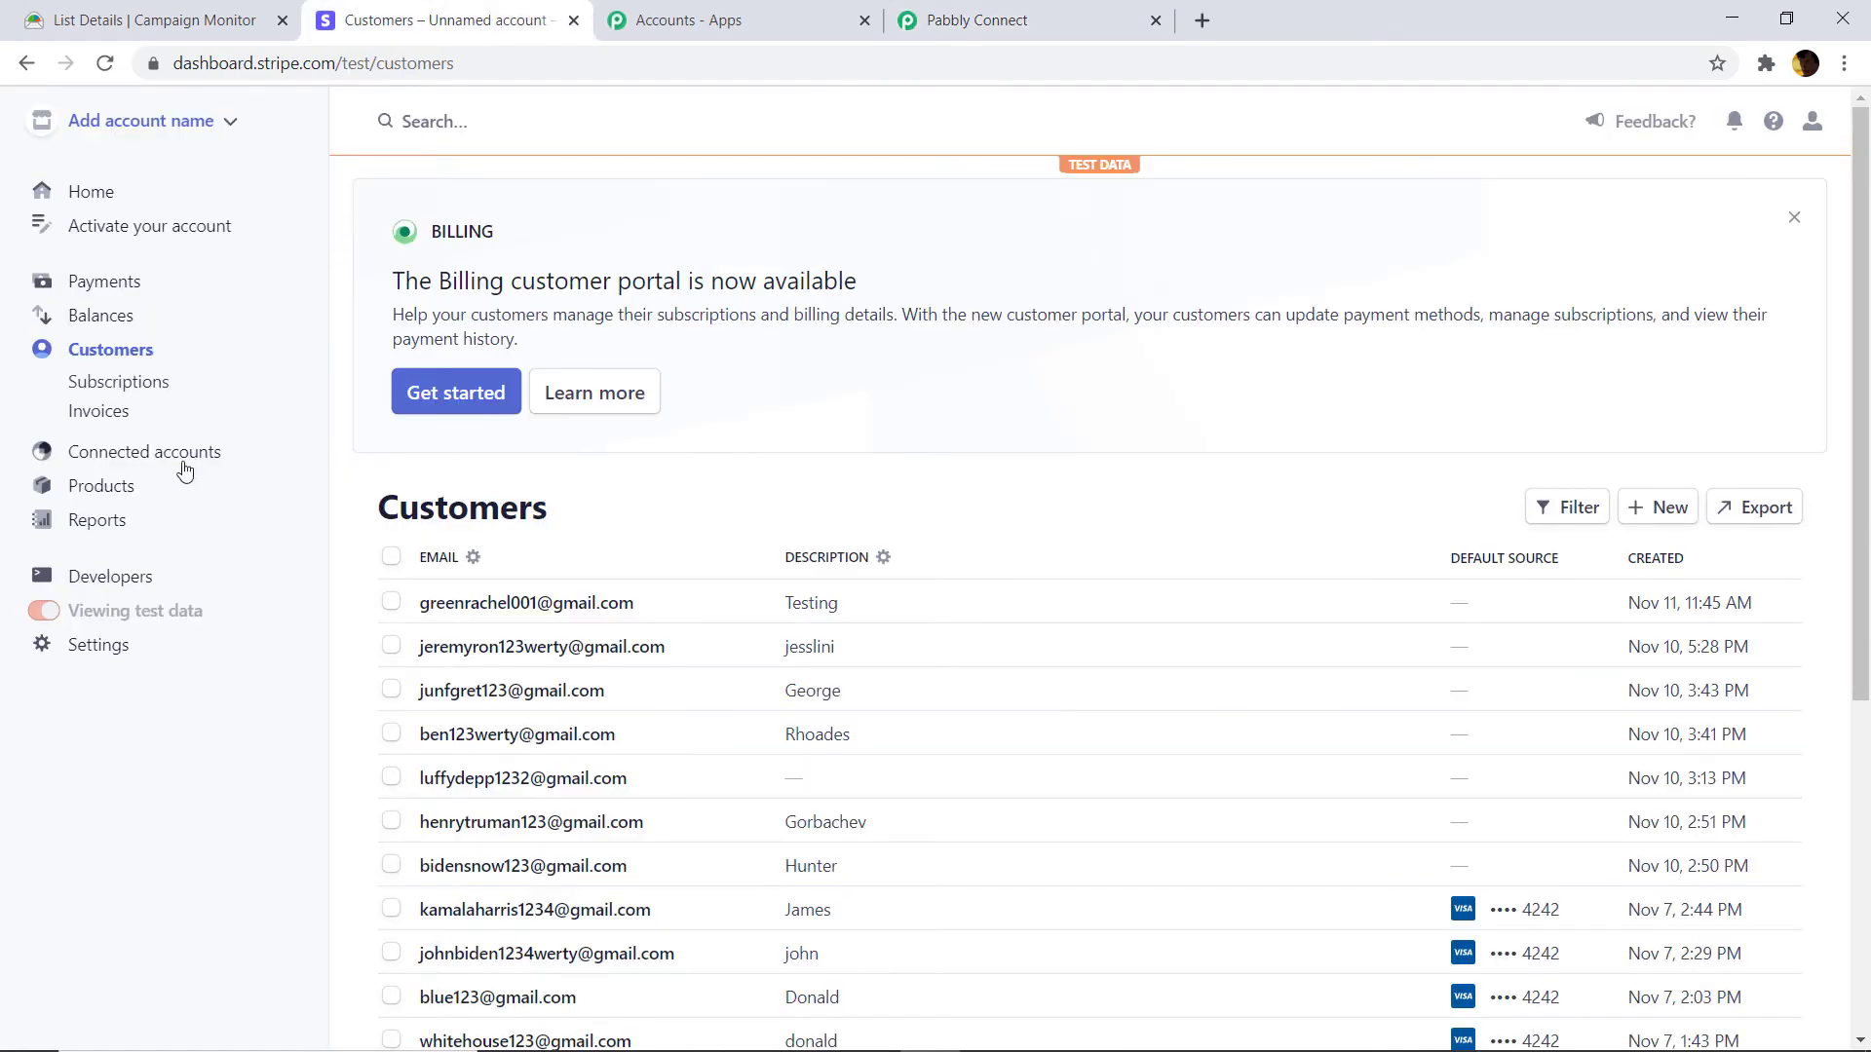
Reveal and copy the secret test key under Developers > API keys, then return to Pabbly.
left_click(110, 577)
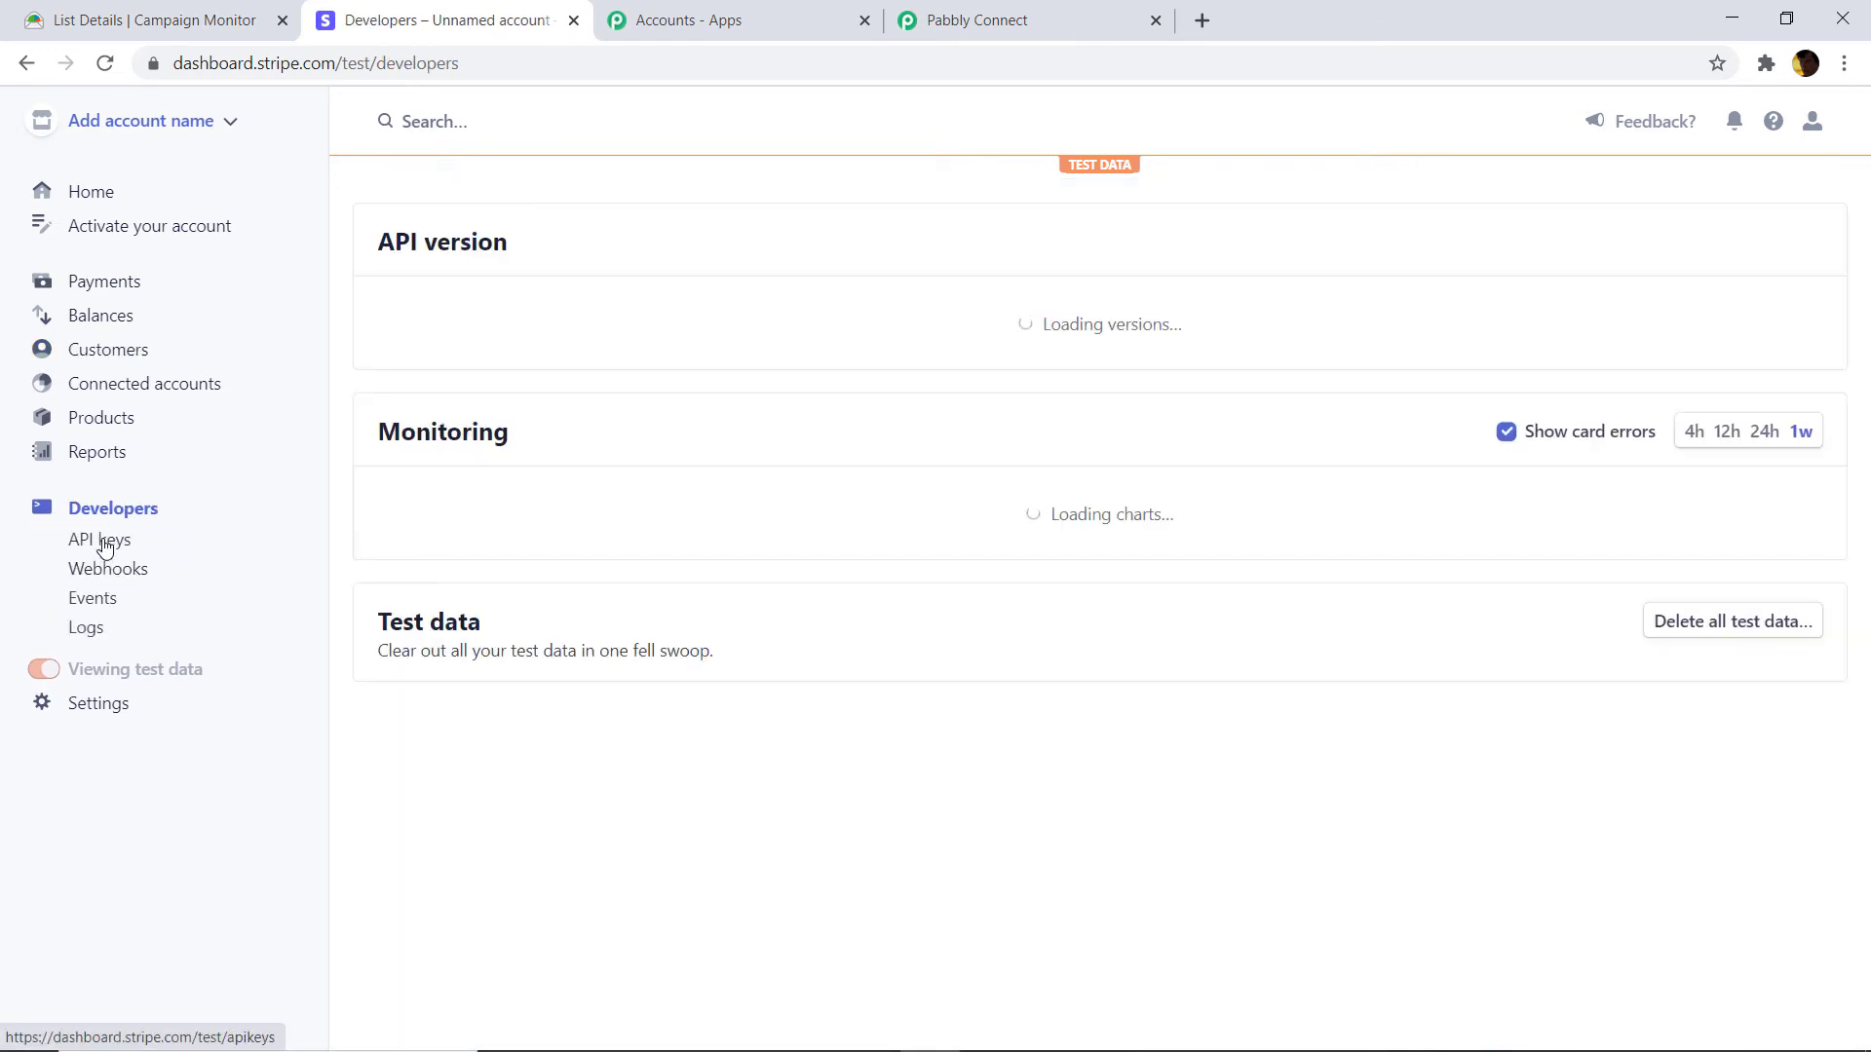
left_click(105, 541)
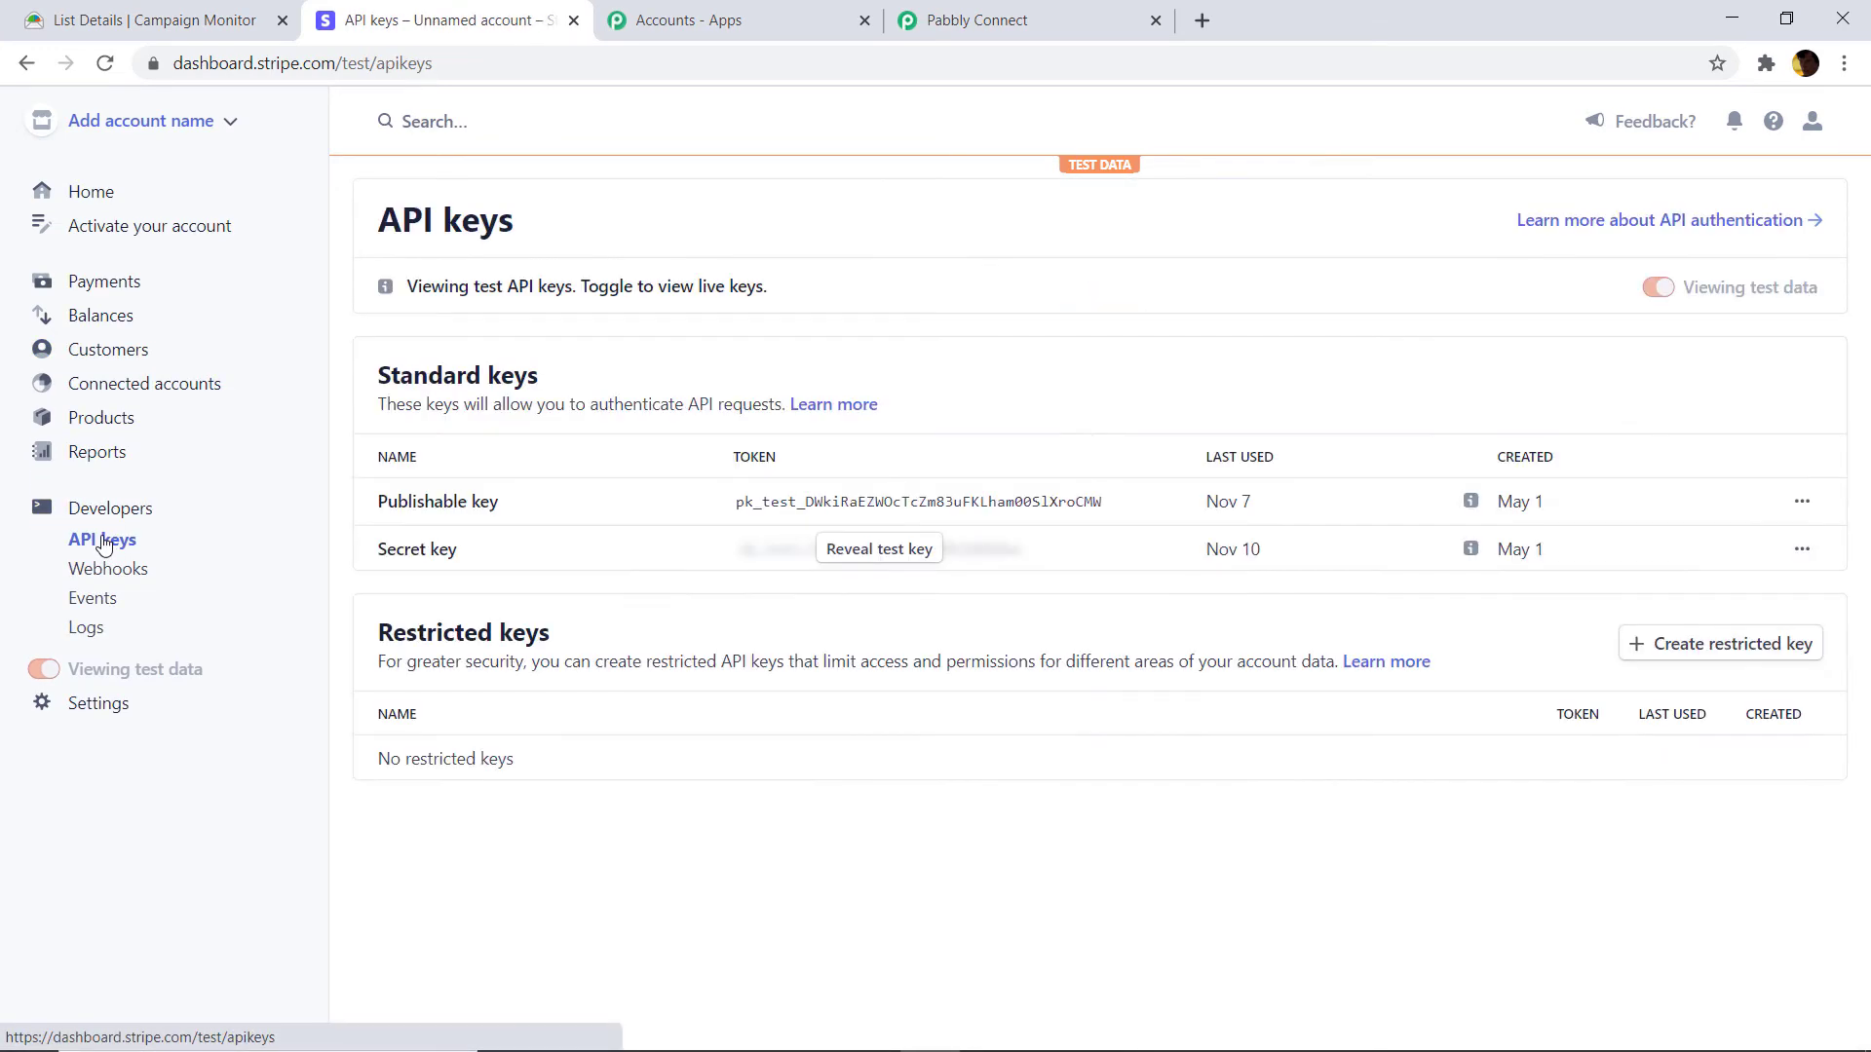
left_click(892, 552)
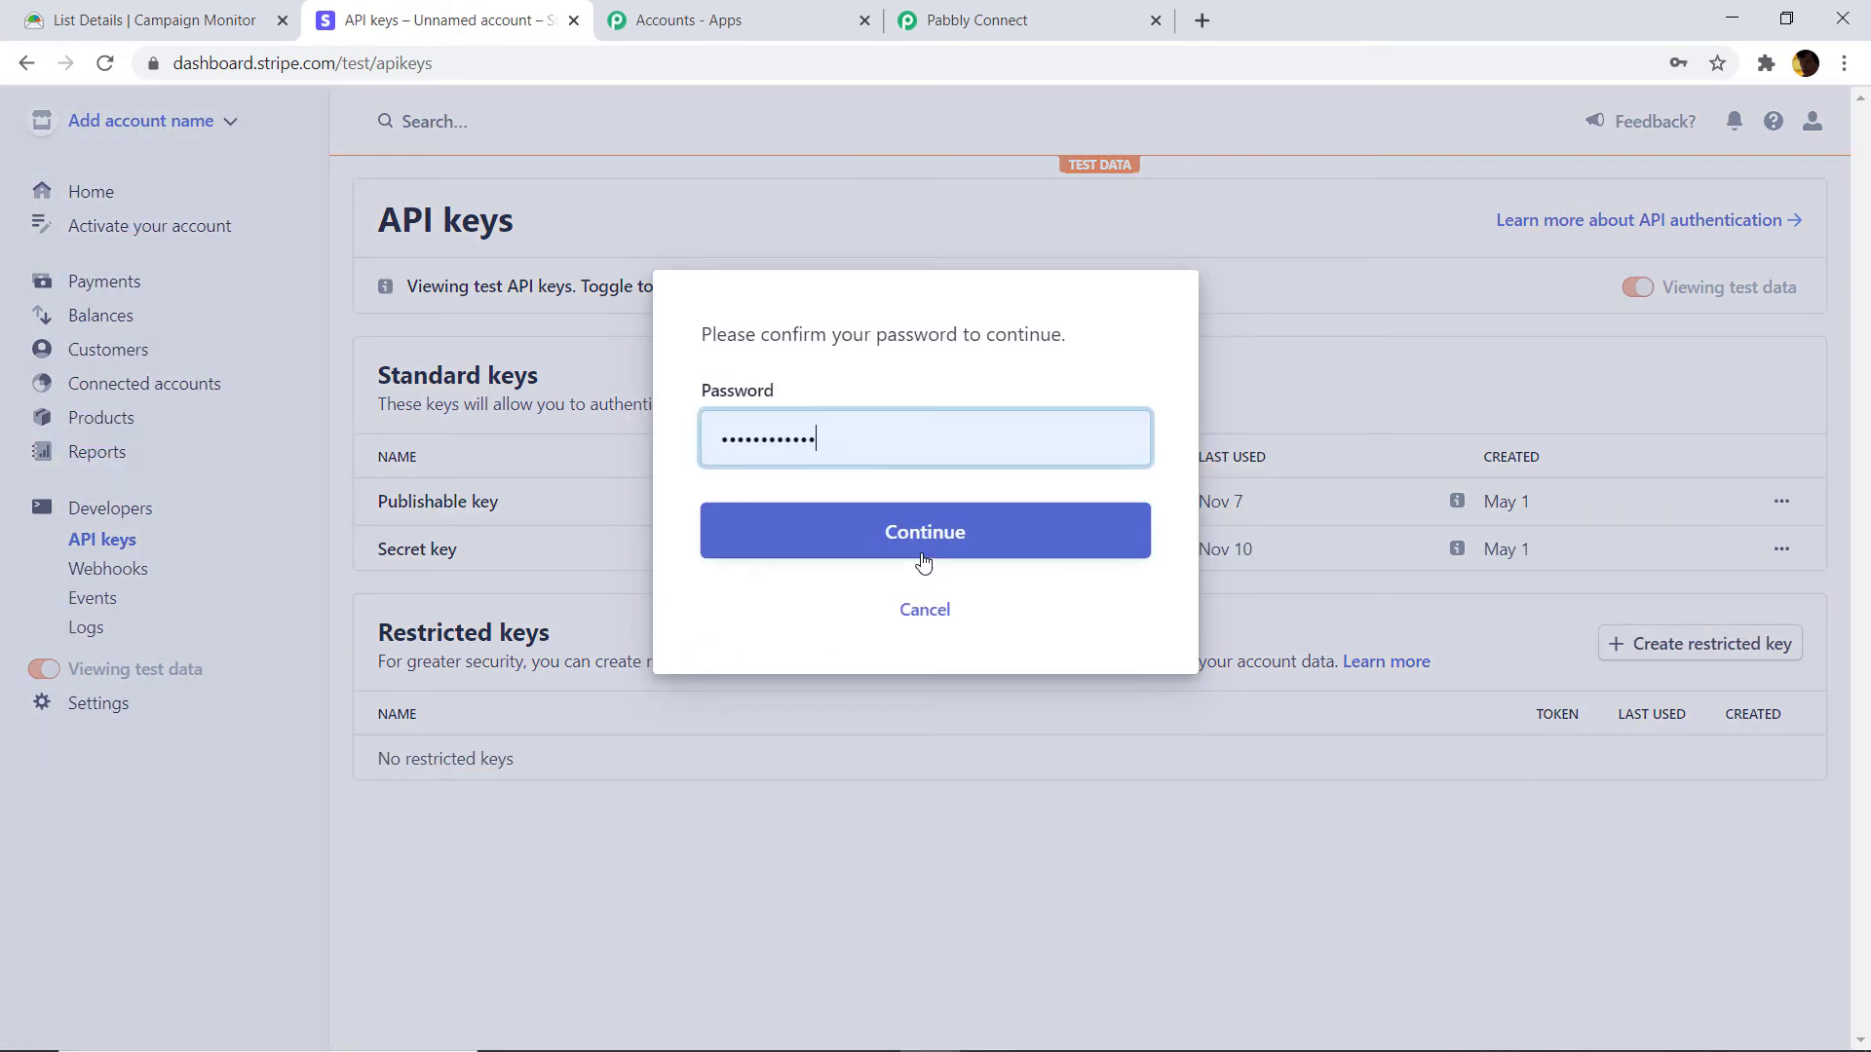
left_click(960, 542)
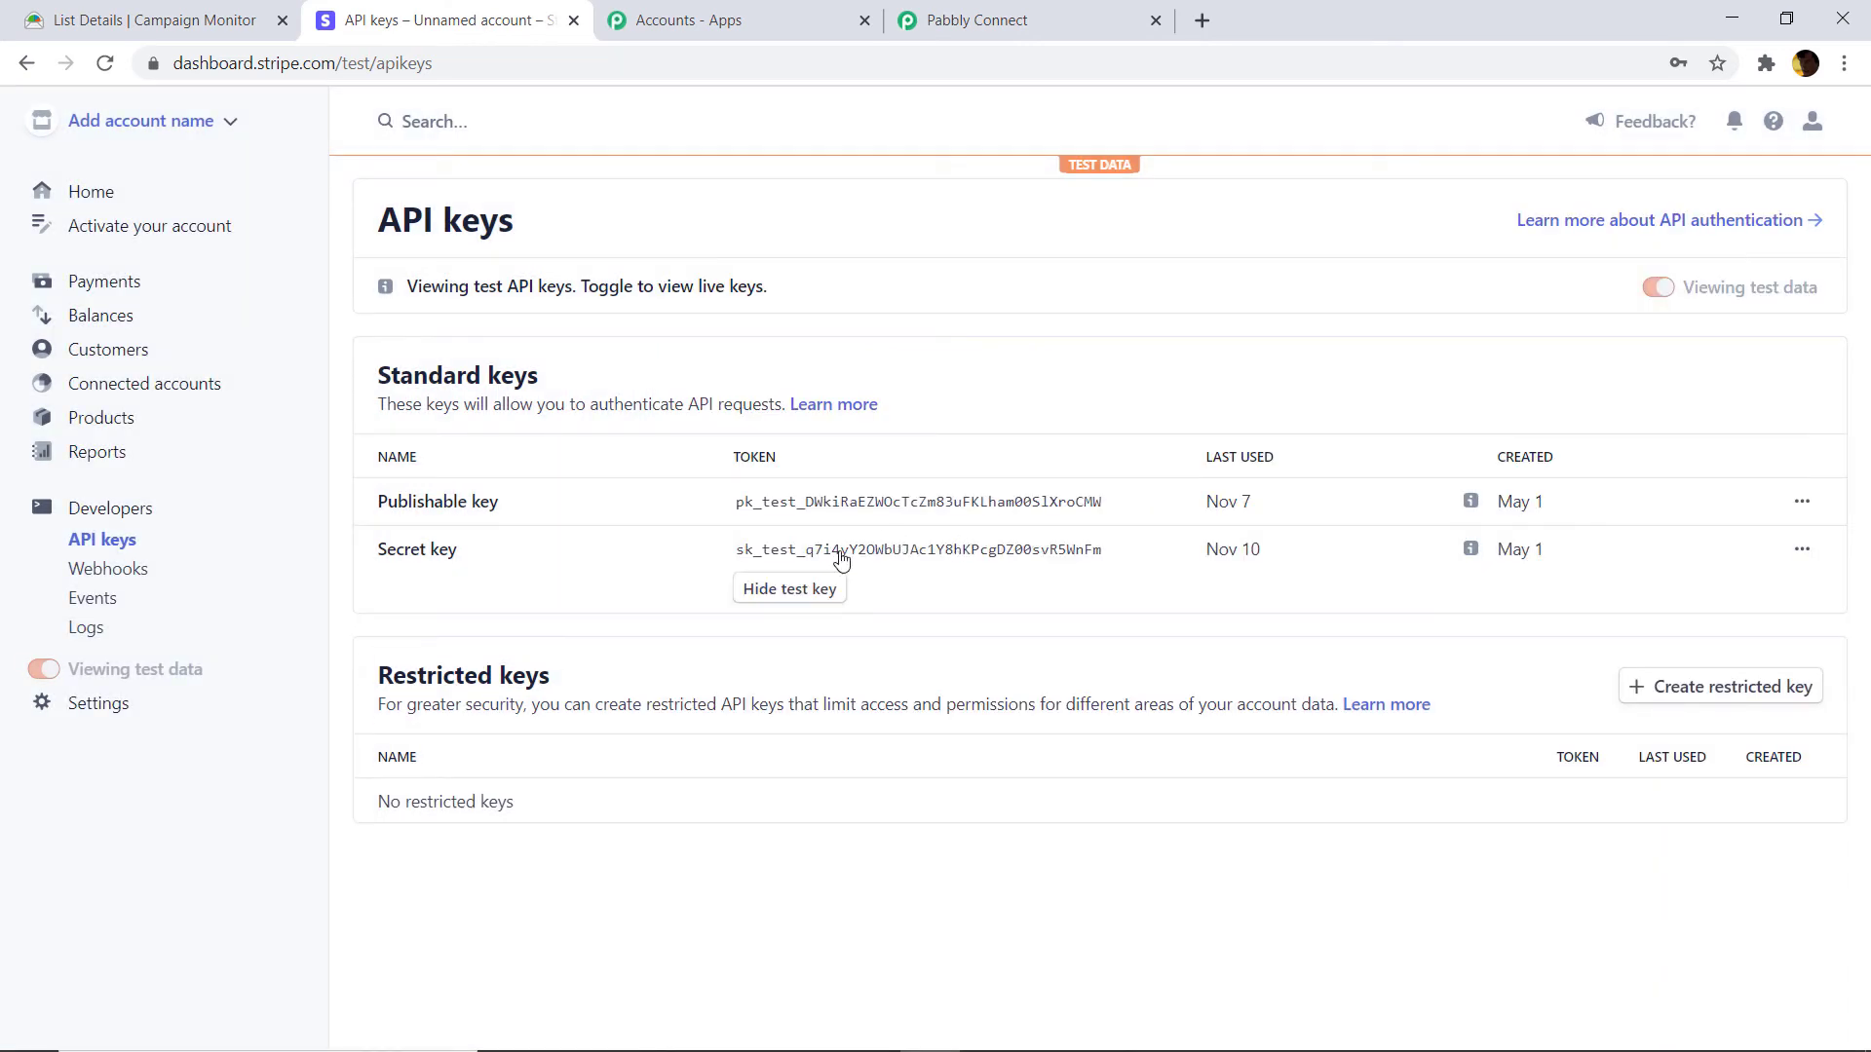
left_click(867, 552)
left_click(982, 12)
Paste the Stripe secret key as the Token, save, and bring up the Create a Customer fields.
right_click(832, 588)
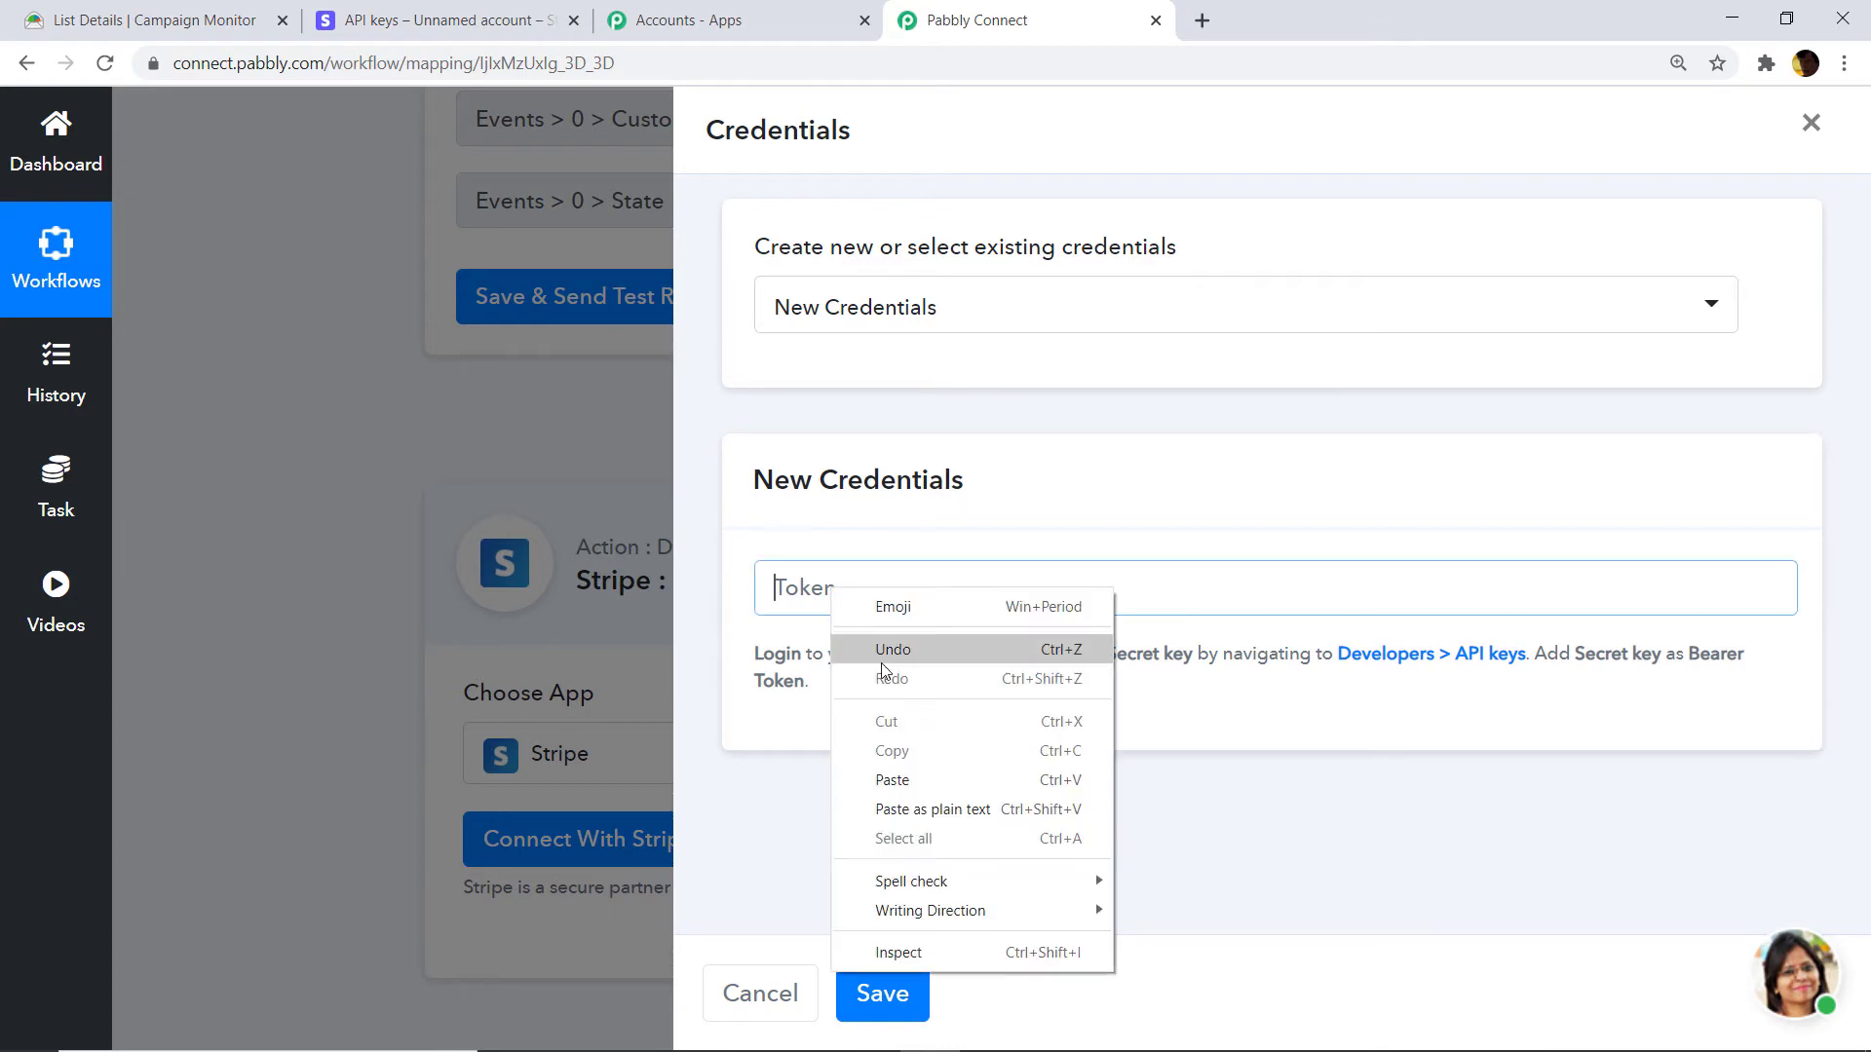
left_click(916, 780)
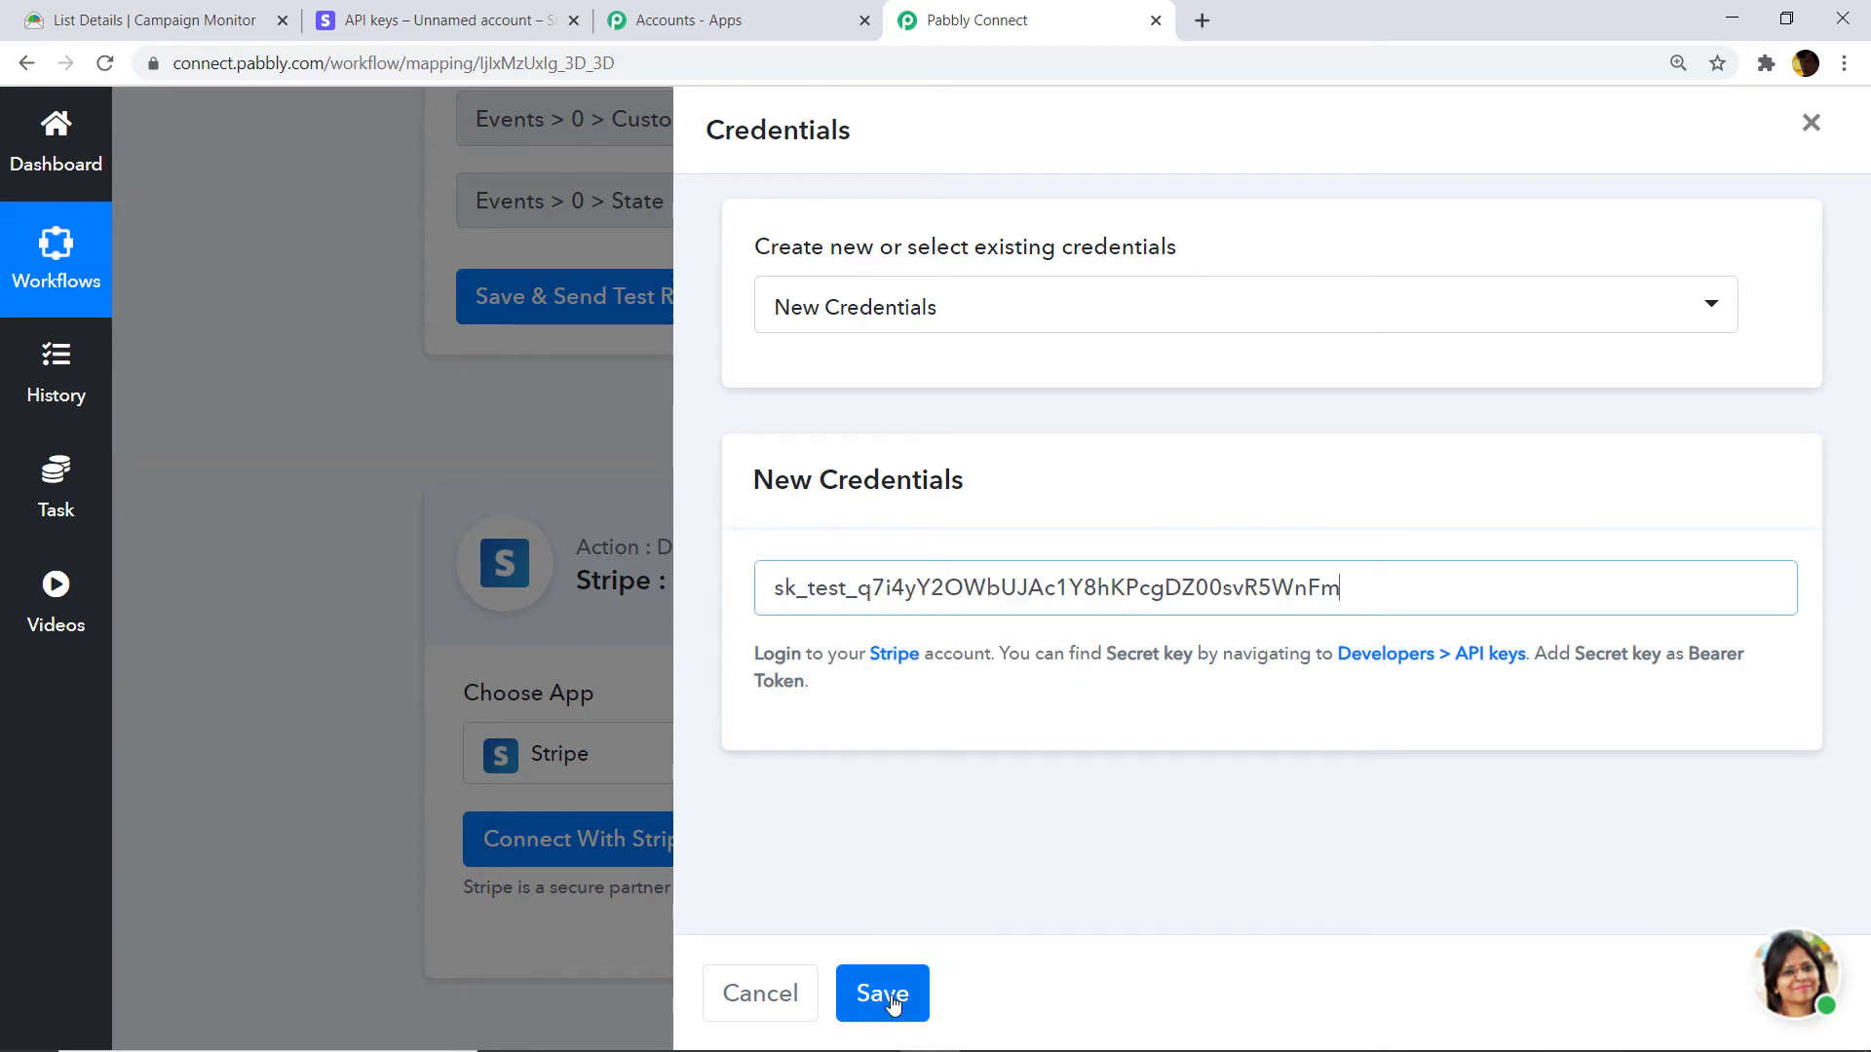
left_click(886, 994)
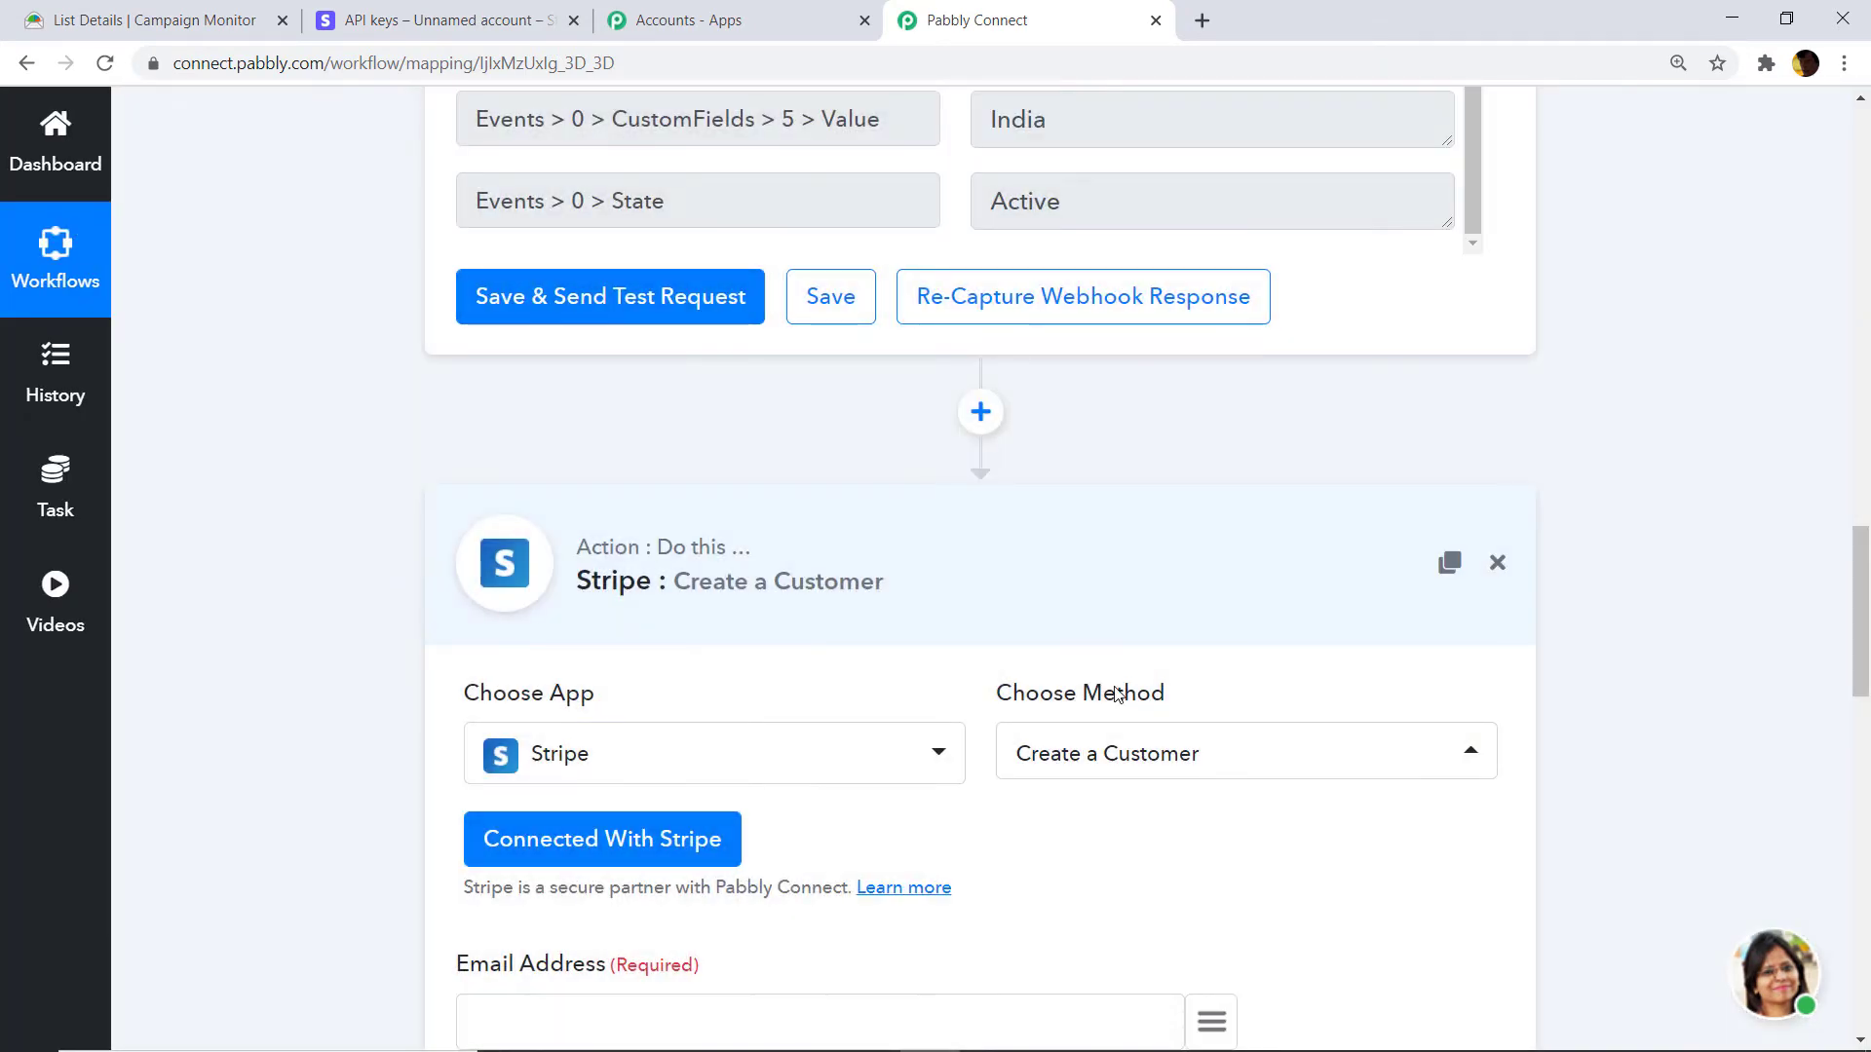
scroll(1115, 700, "down", 3)
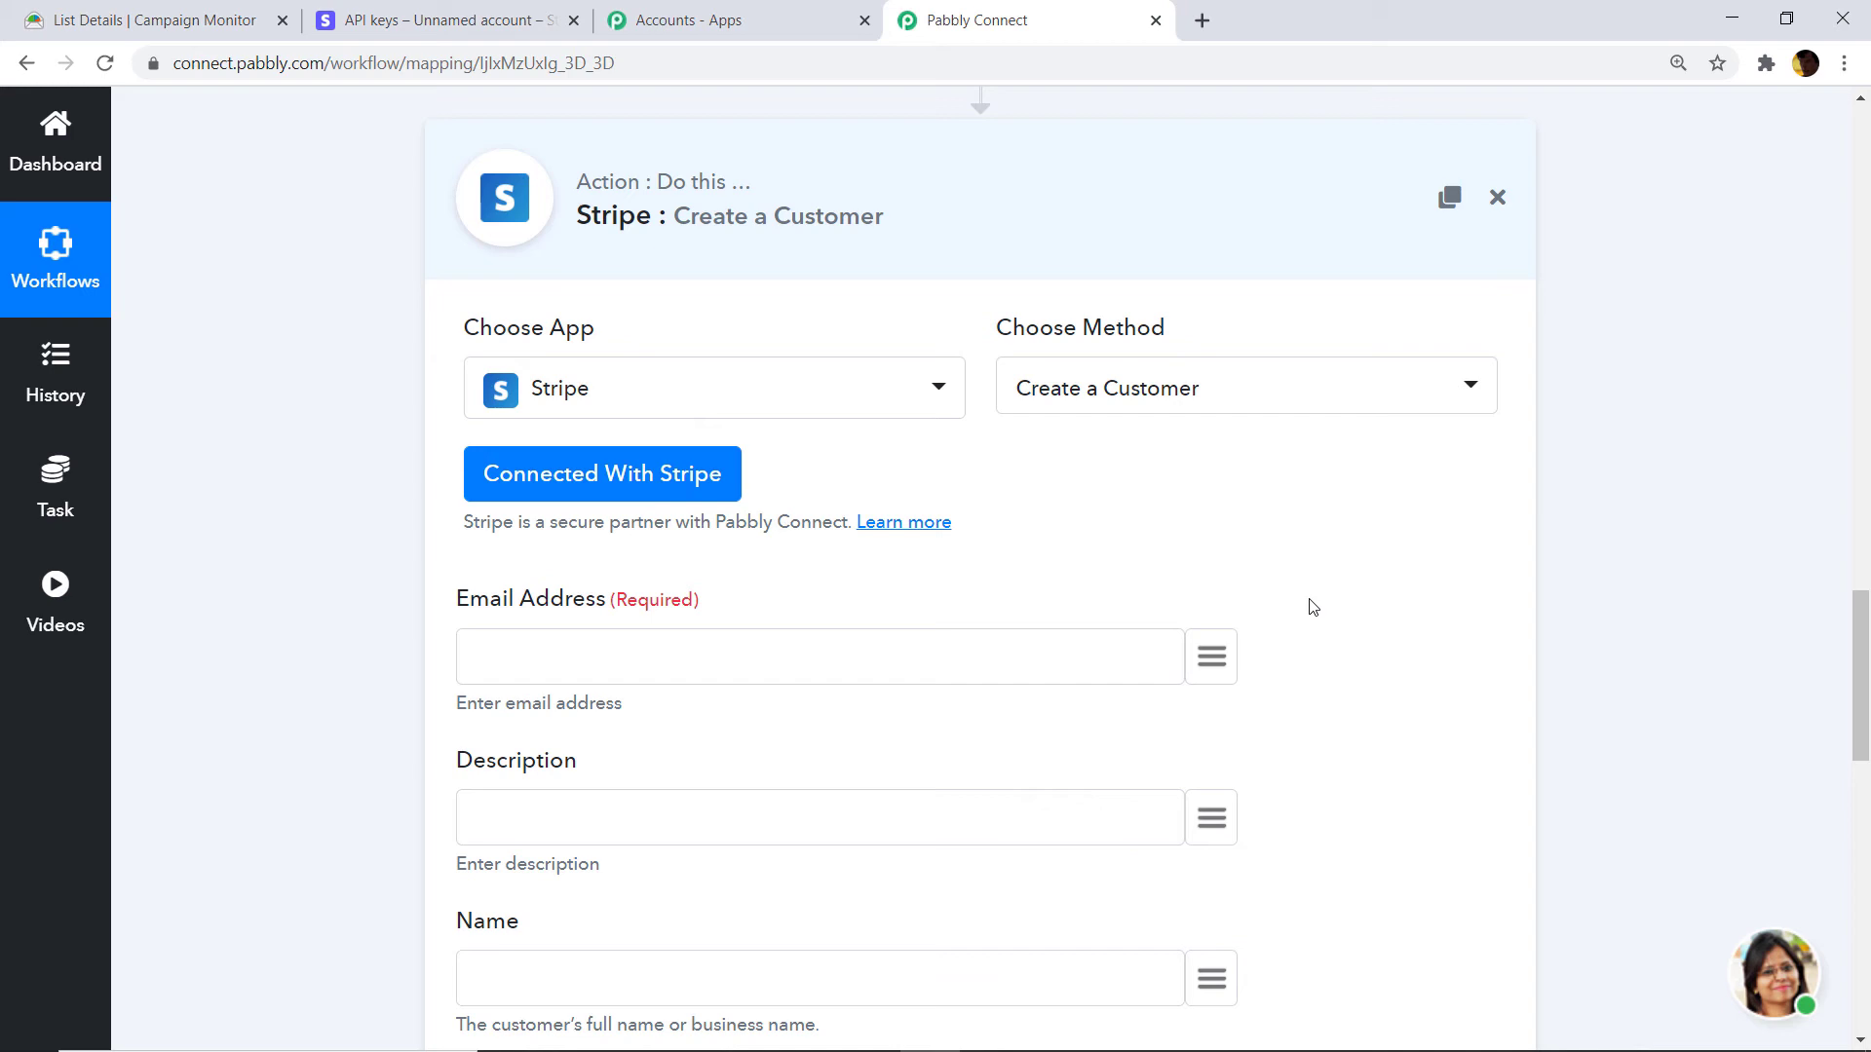
scroll(1296, 575, "down", 2)
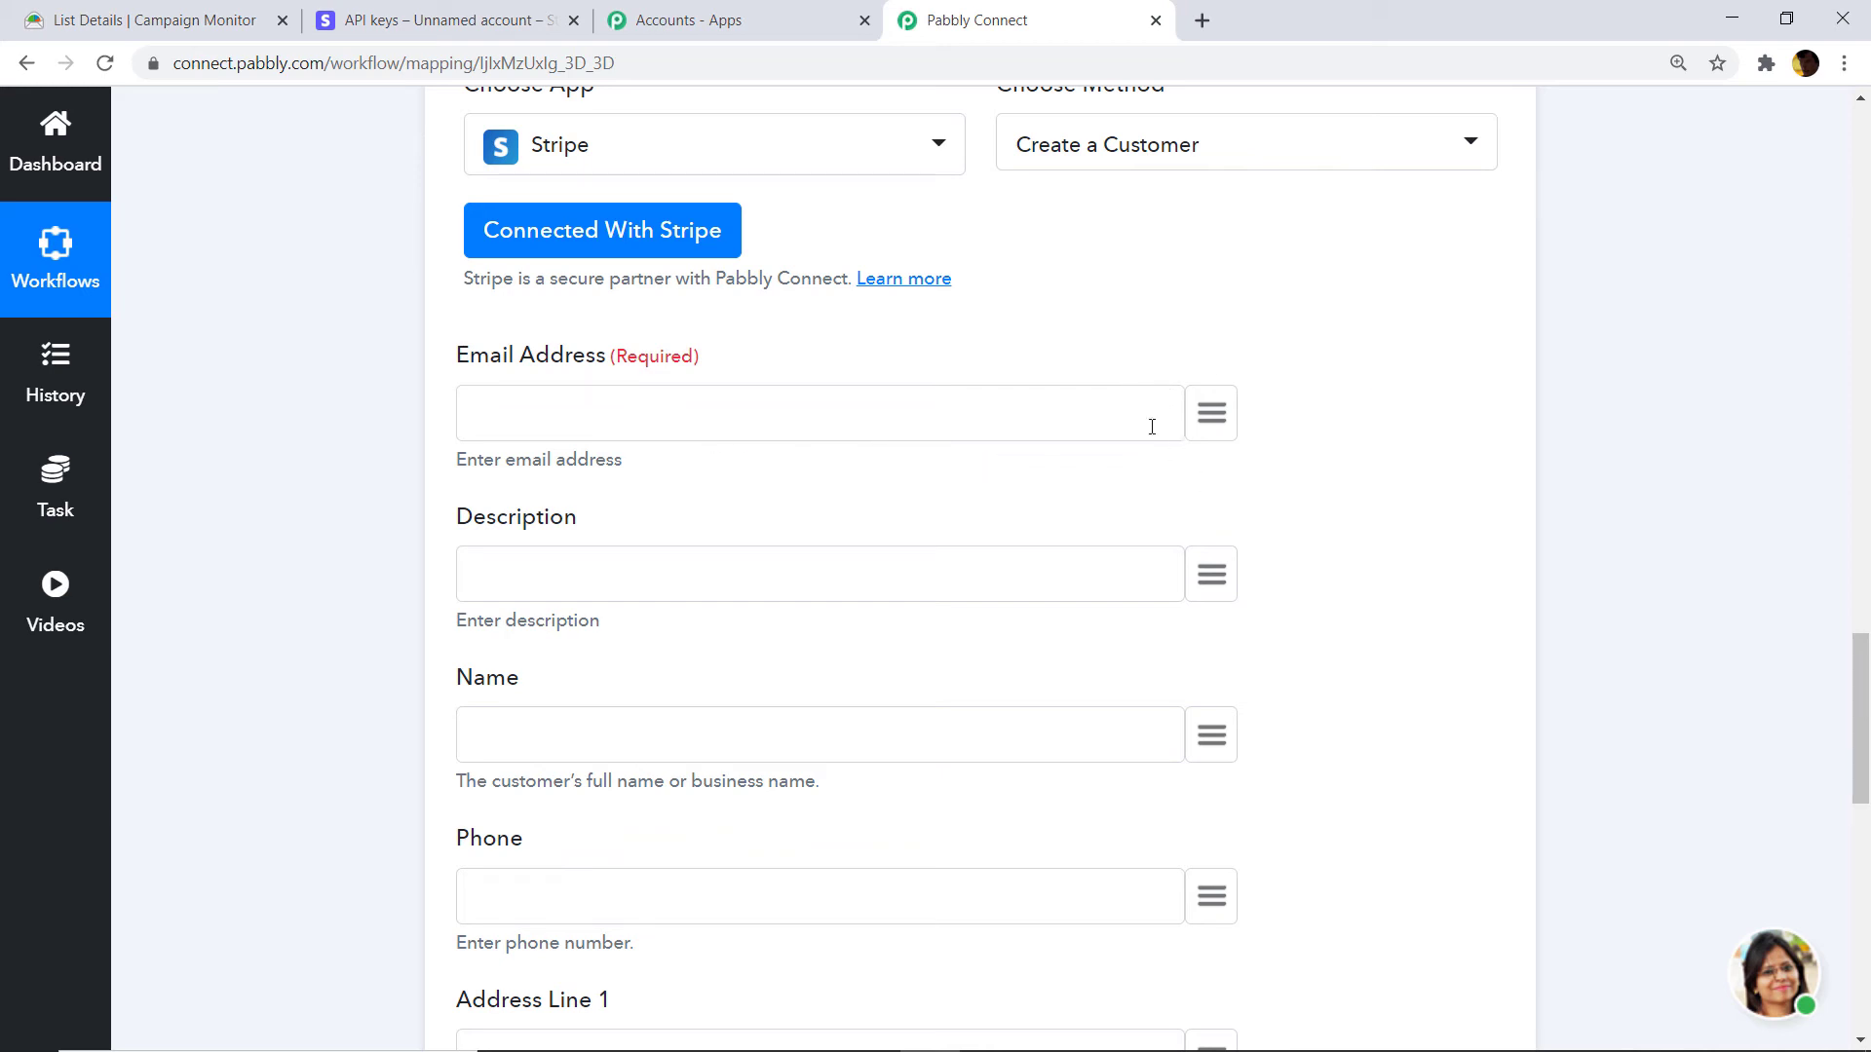
Map the subscriber's EmailAddress and Name into Stripe's Email Address and Name fields.
left_click(1210, 413)
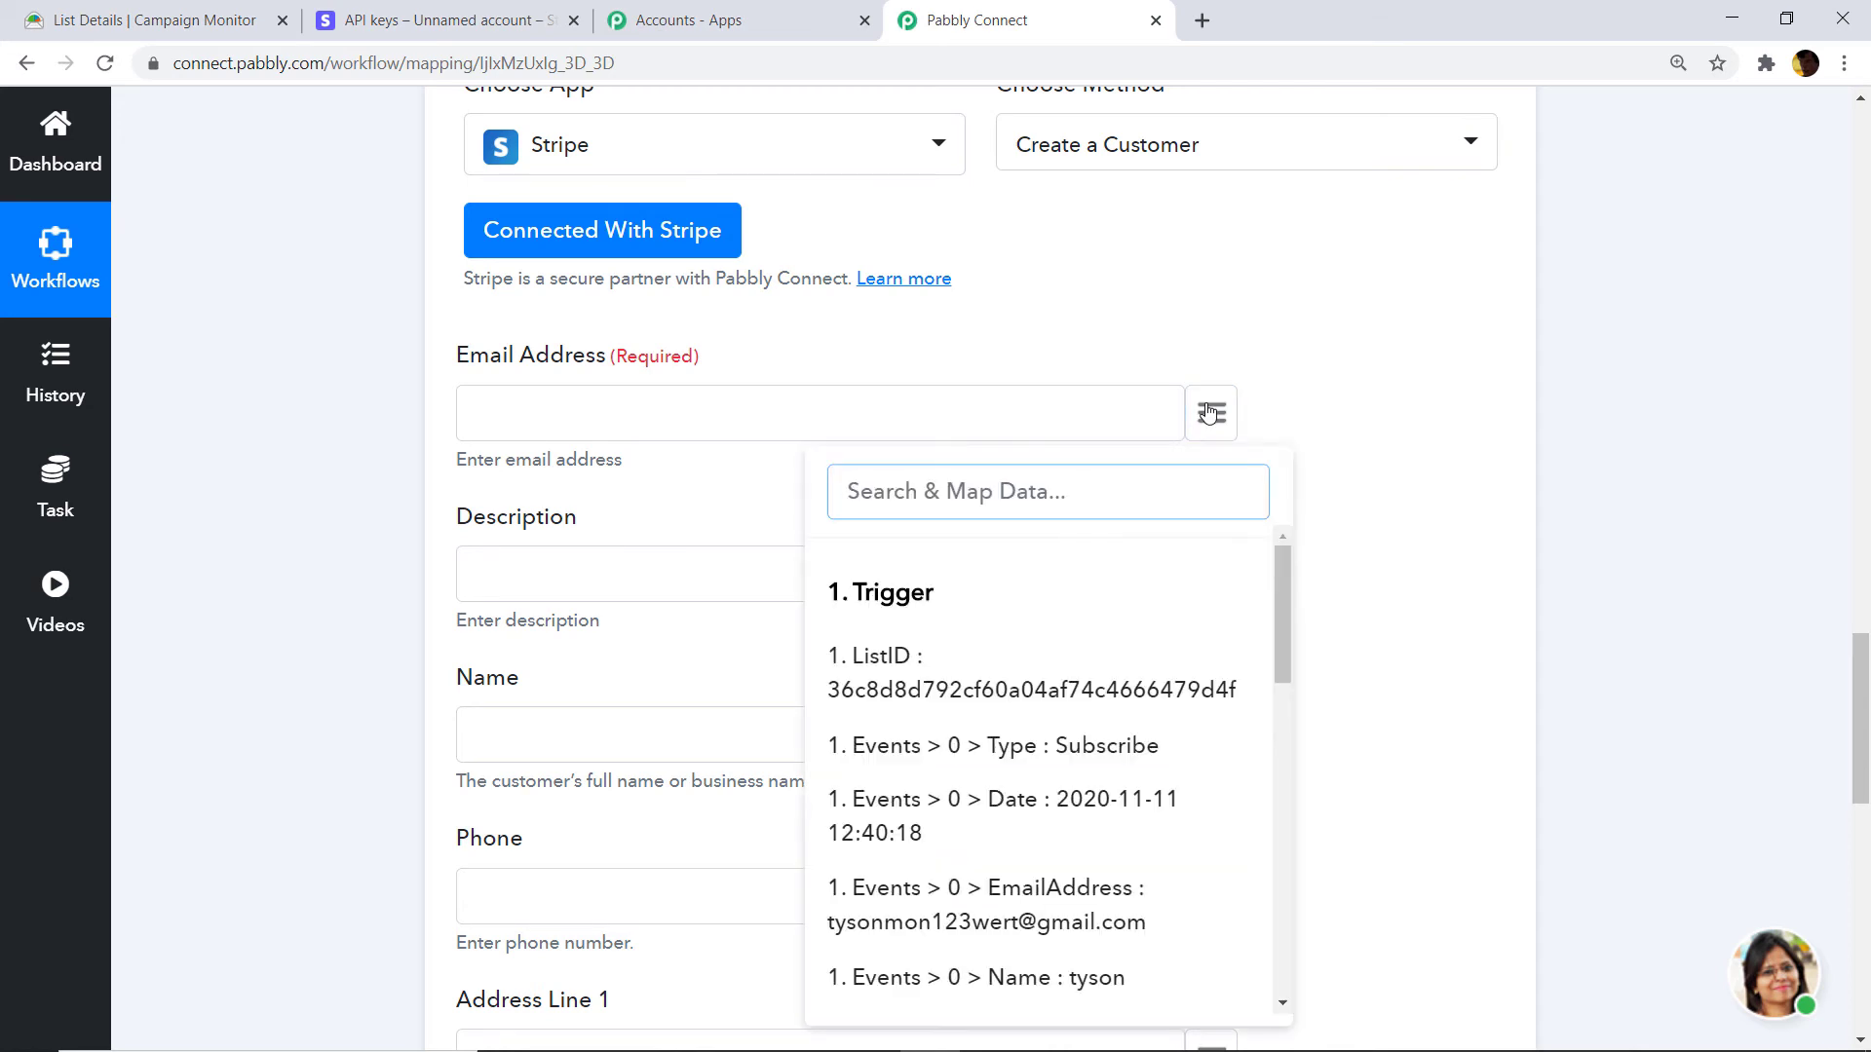
type("email")
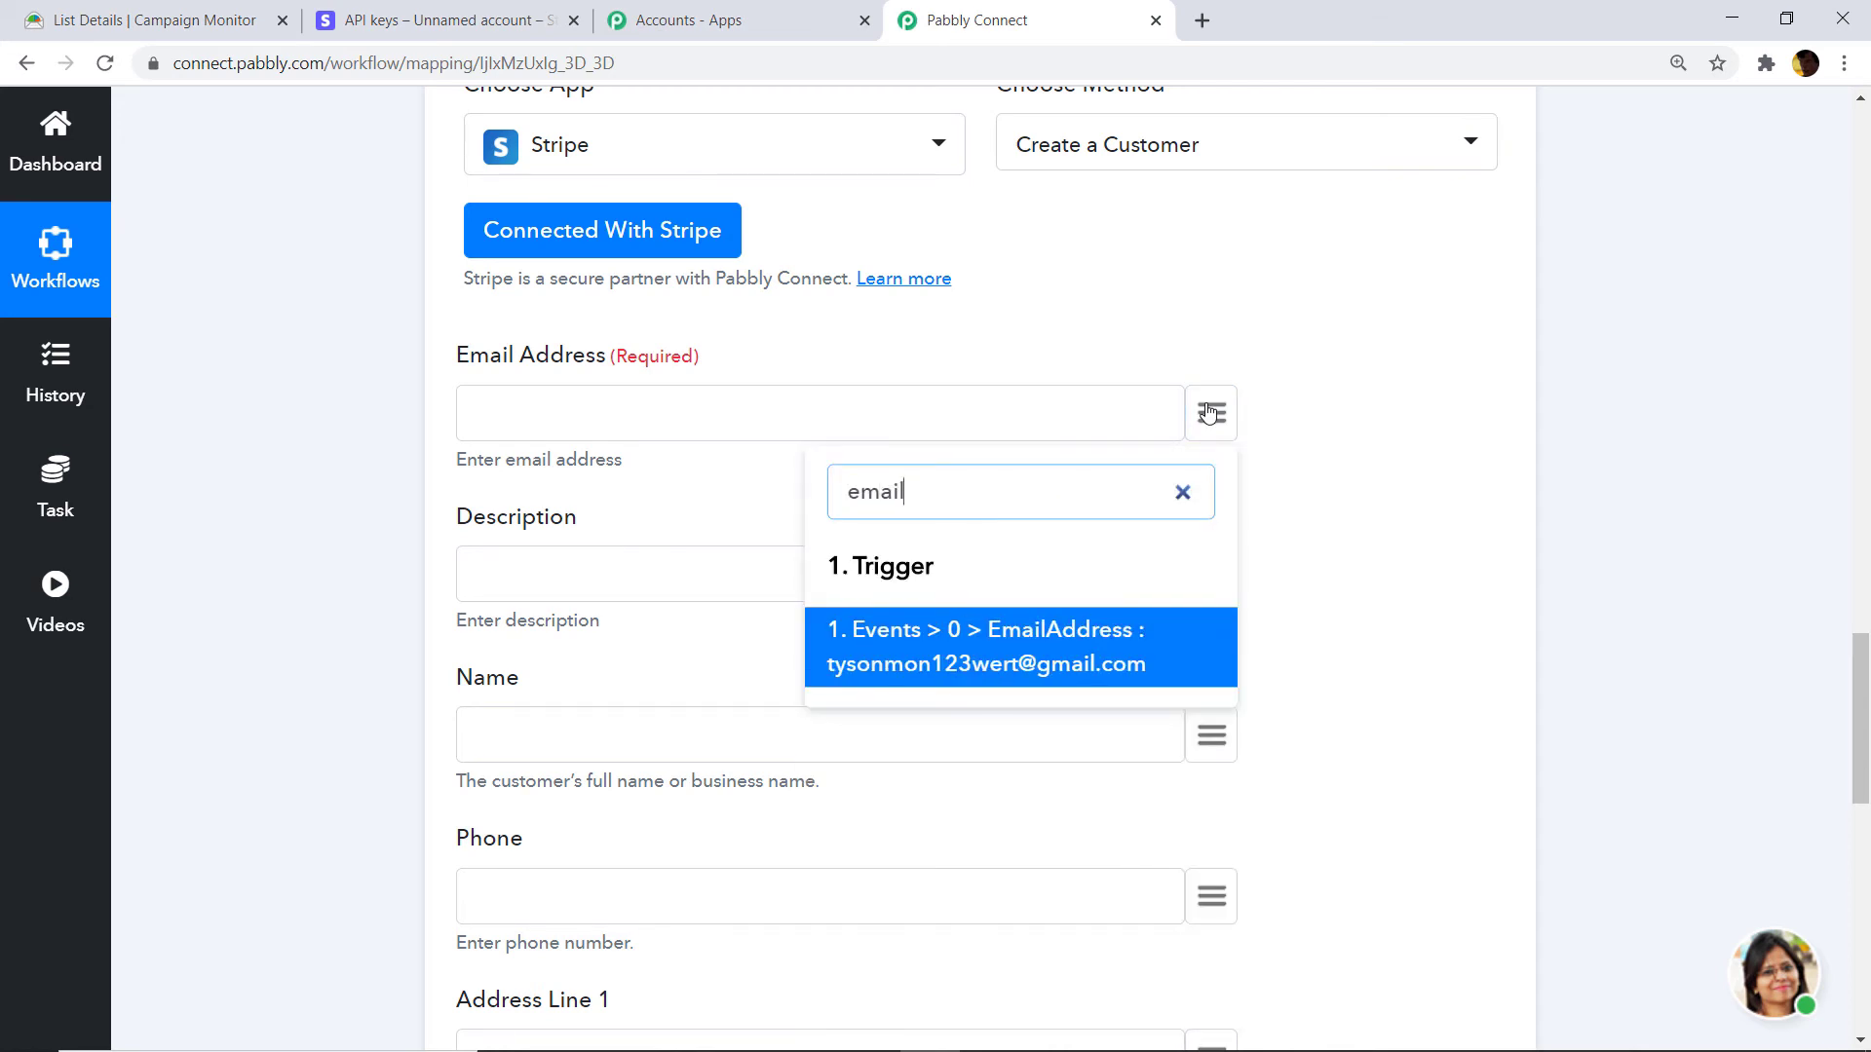
left_click(948, 666)
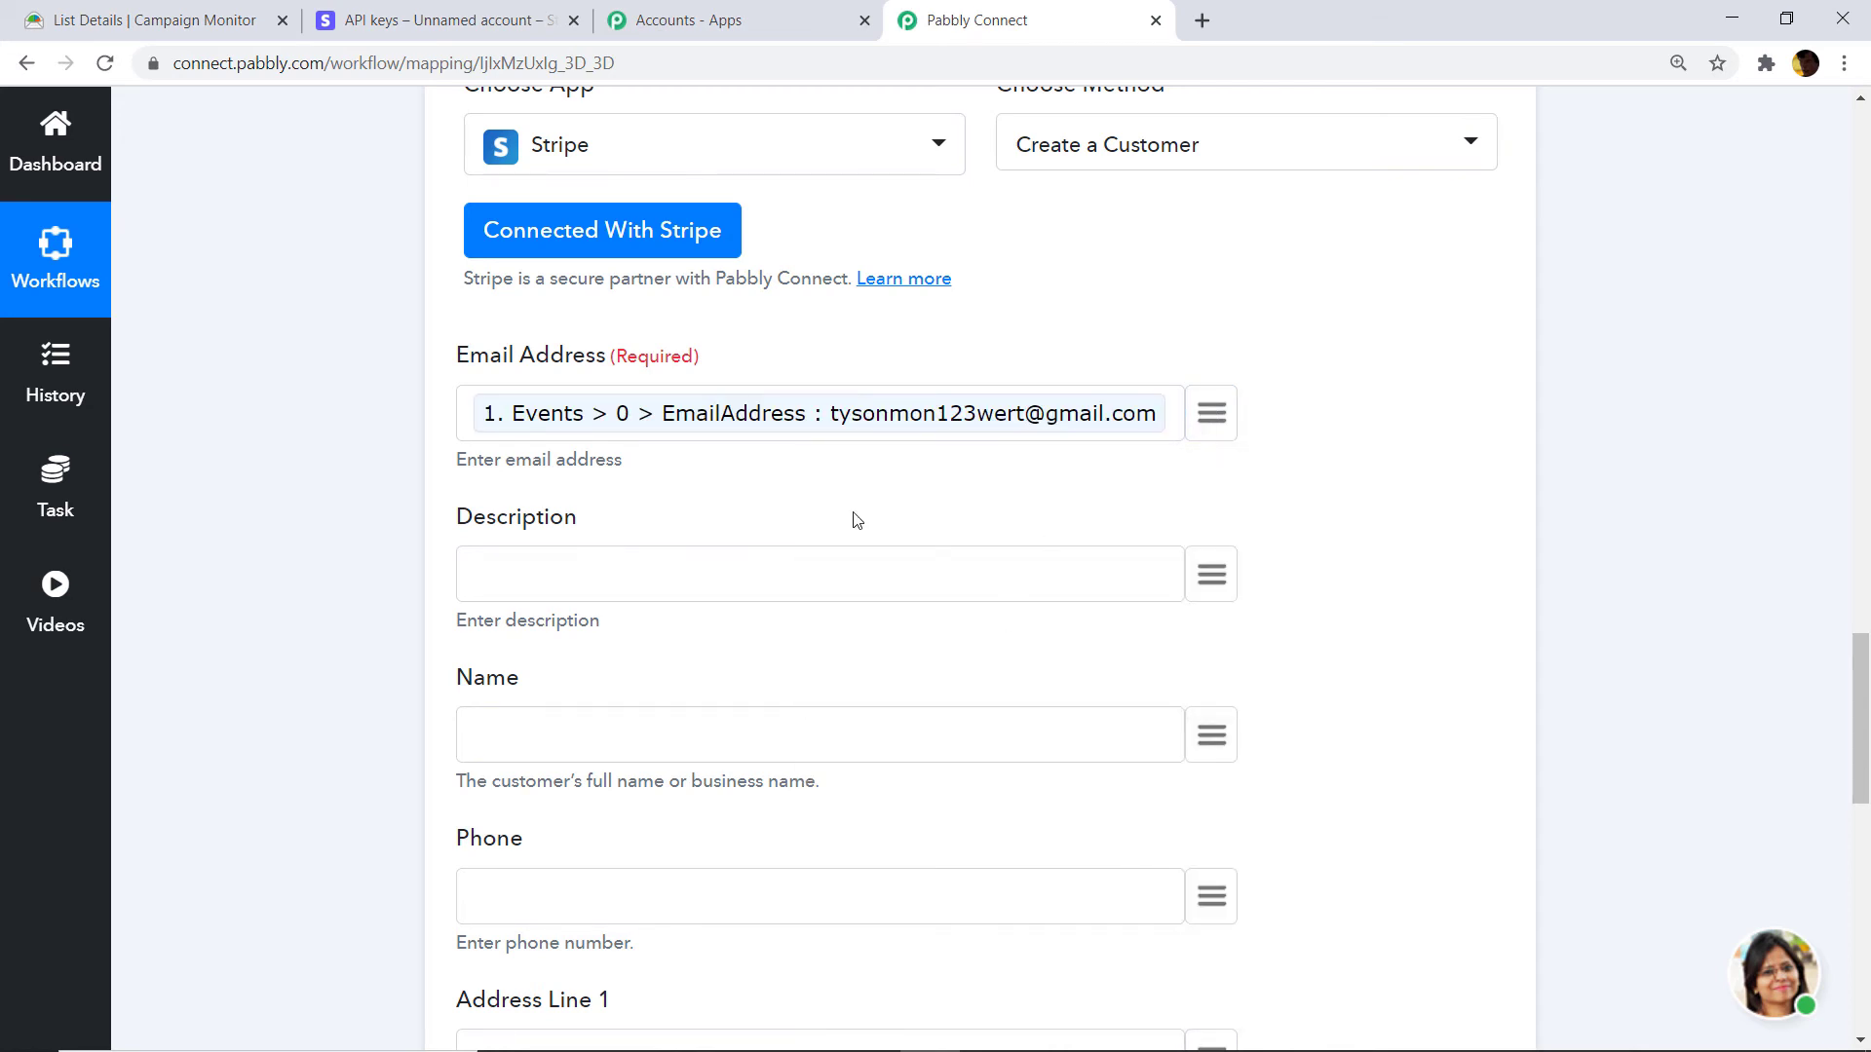
scroll(756, 473, "down", 2)
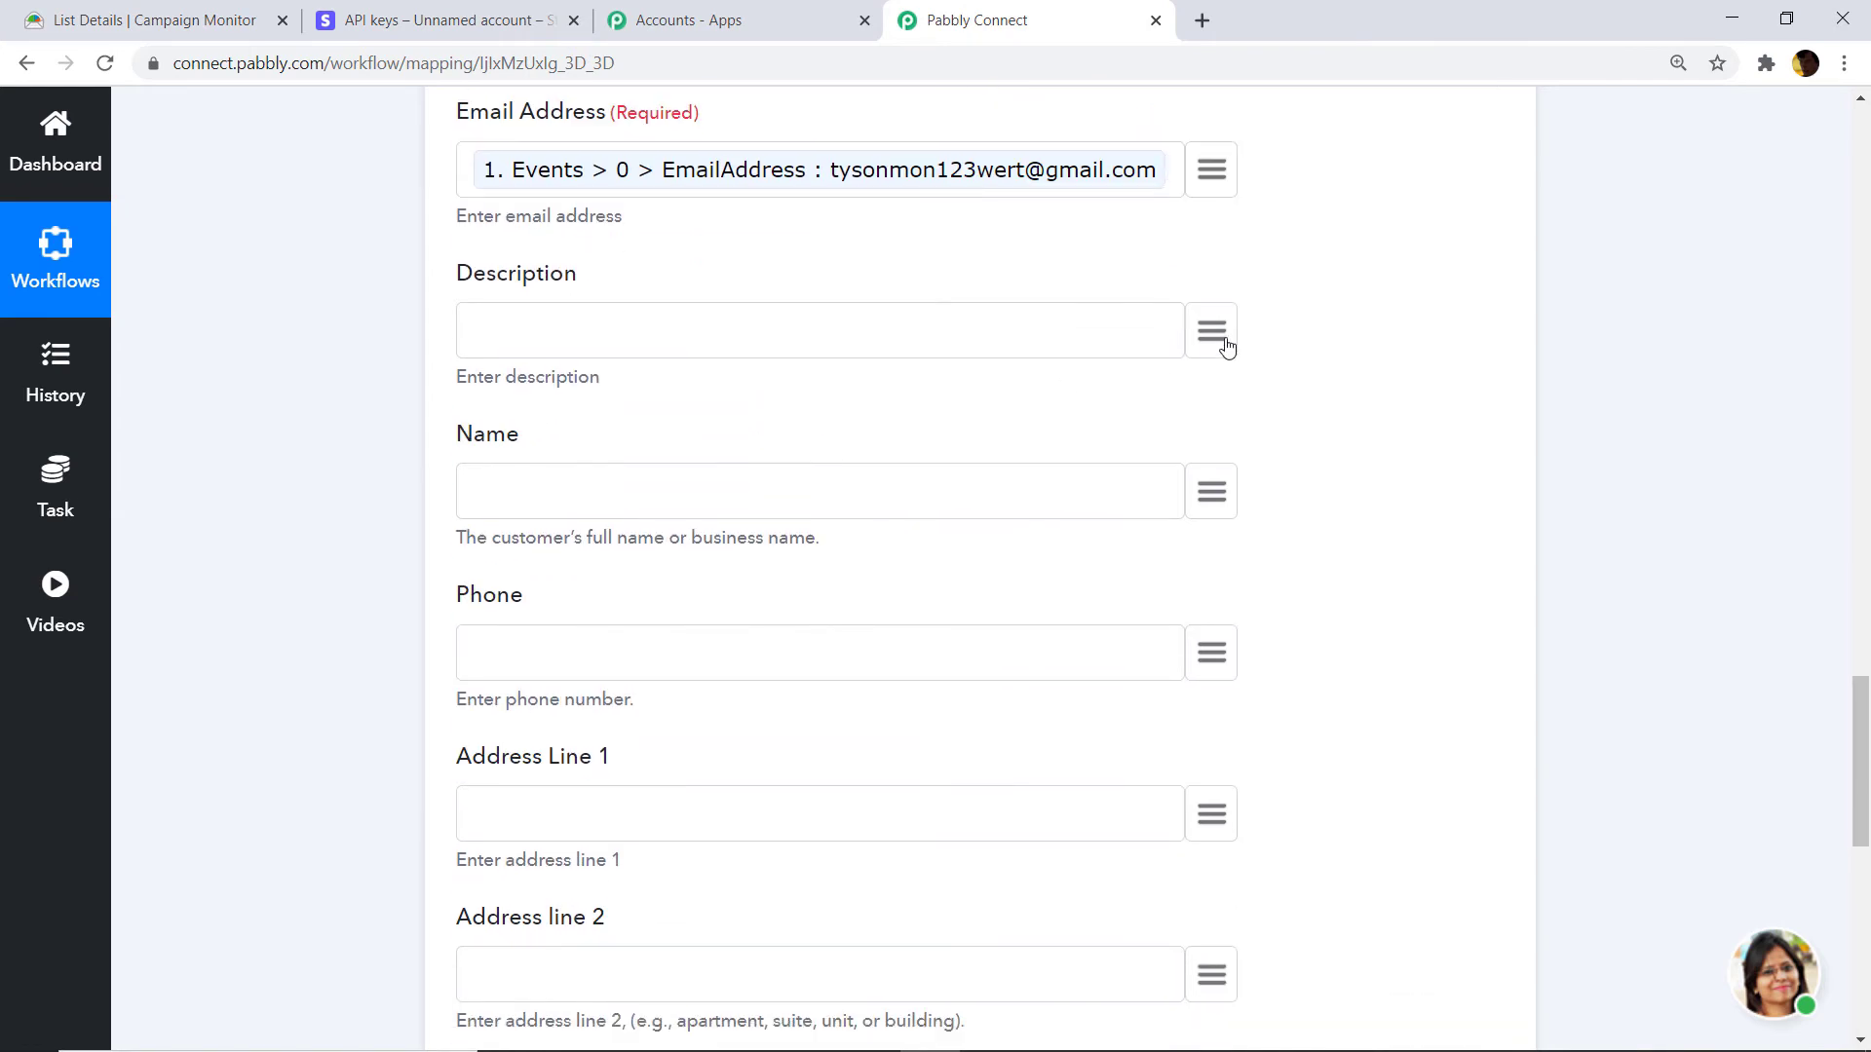
scroll(1202, 363, "down", 4)
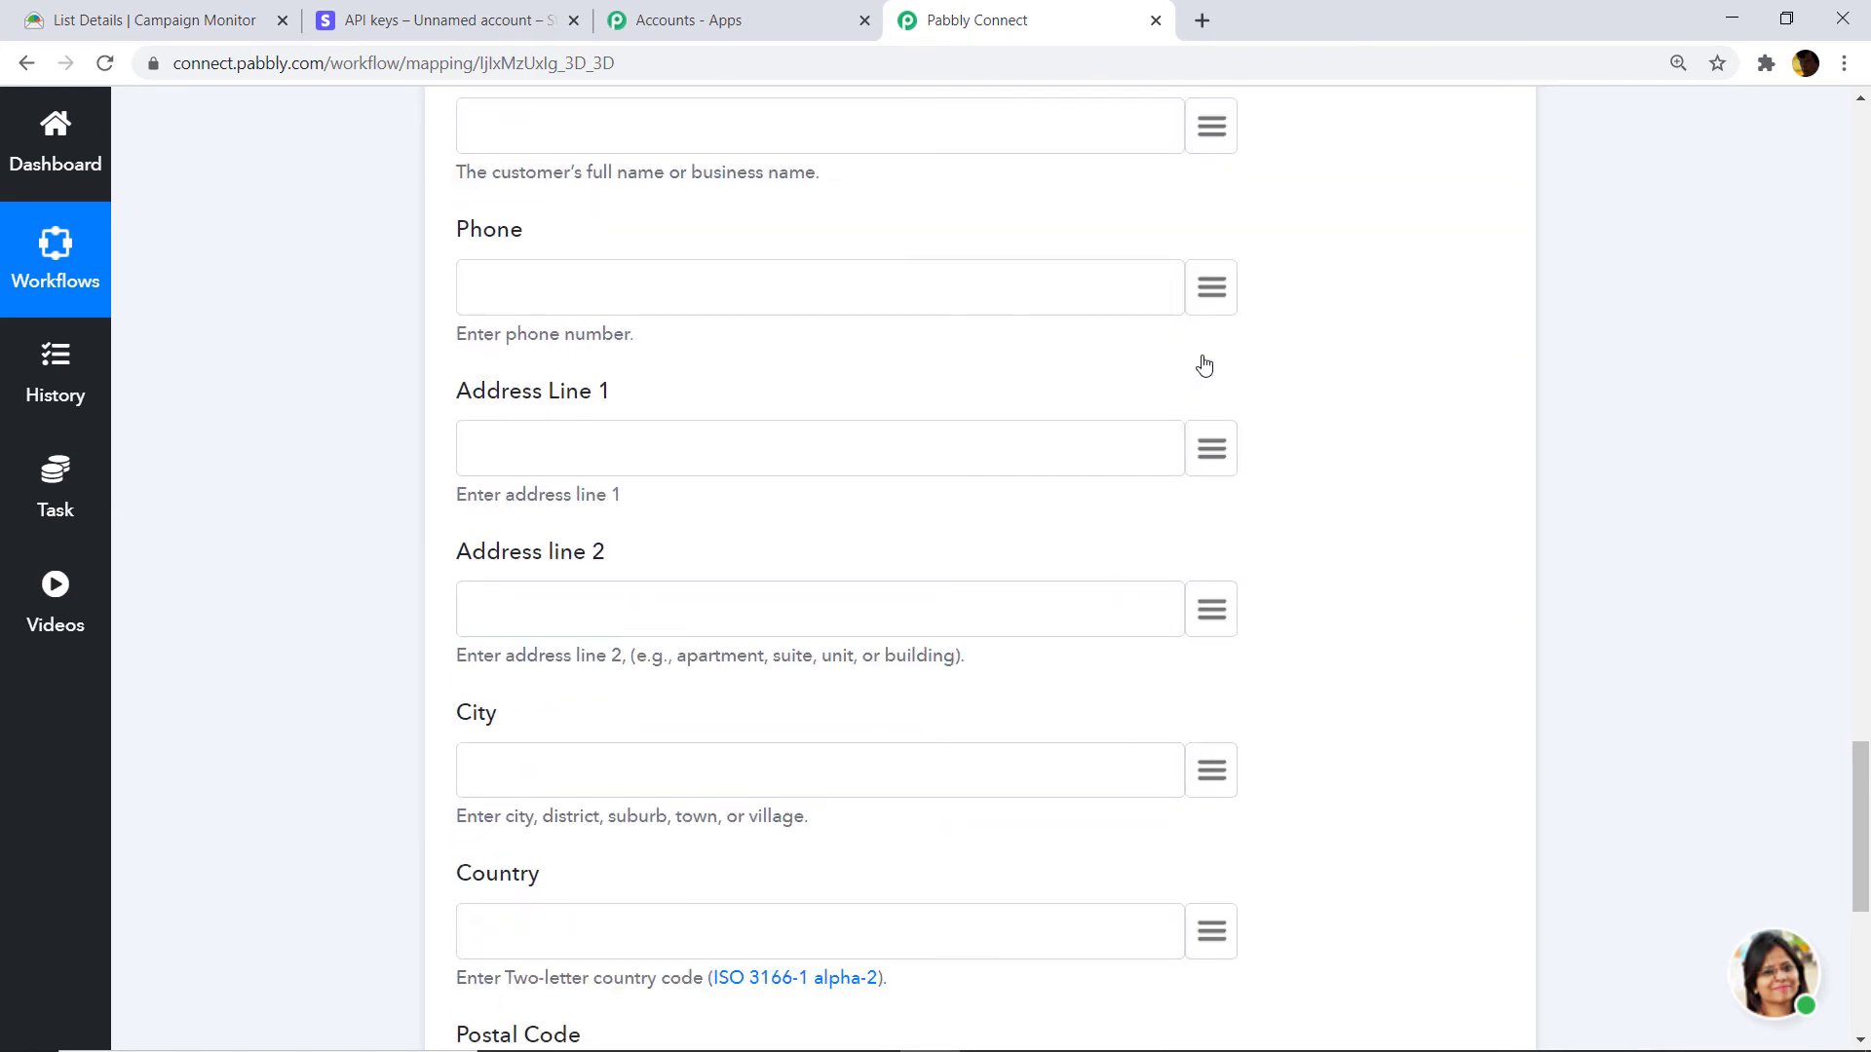
scroll(1204, 366, "up", 4)
scroll(1204, 365, "up", 2)
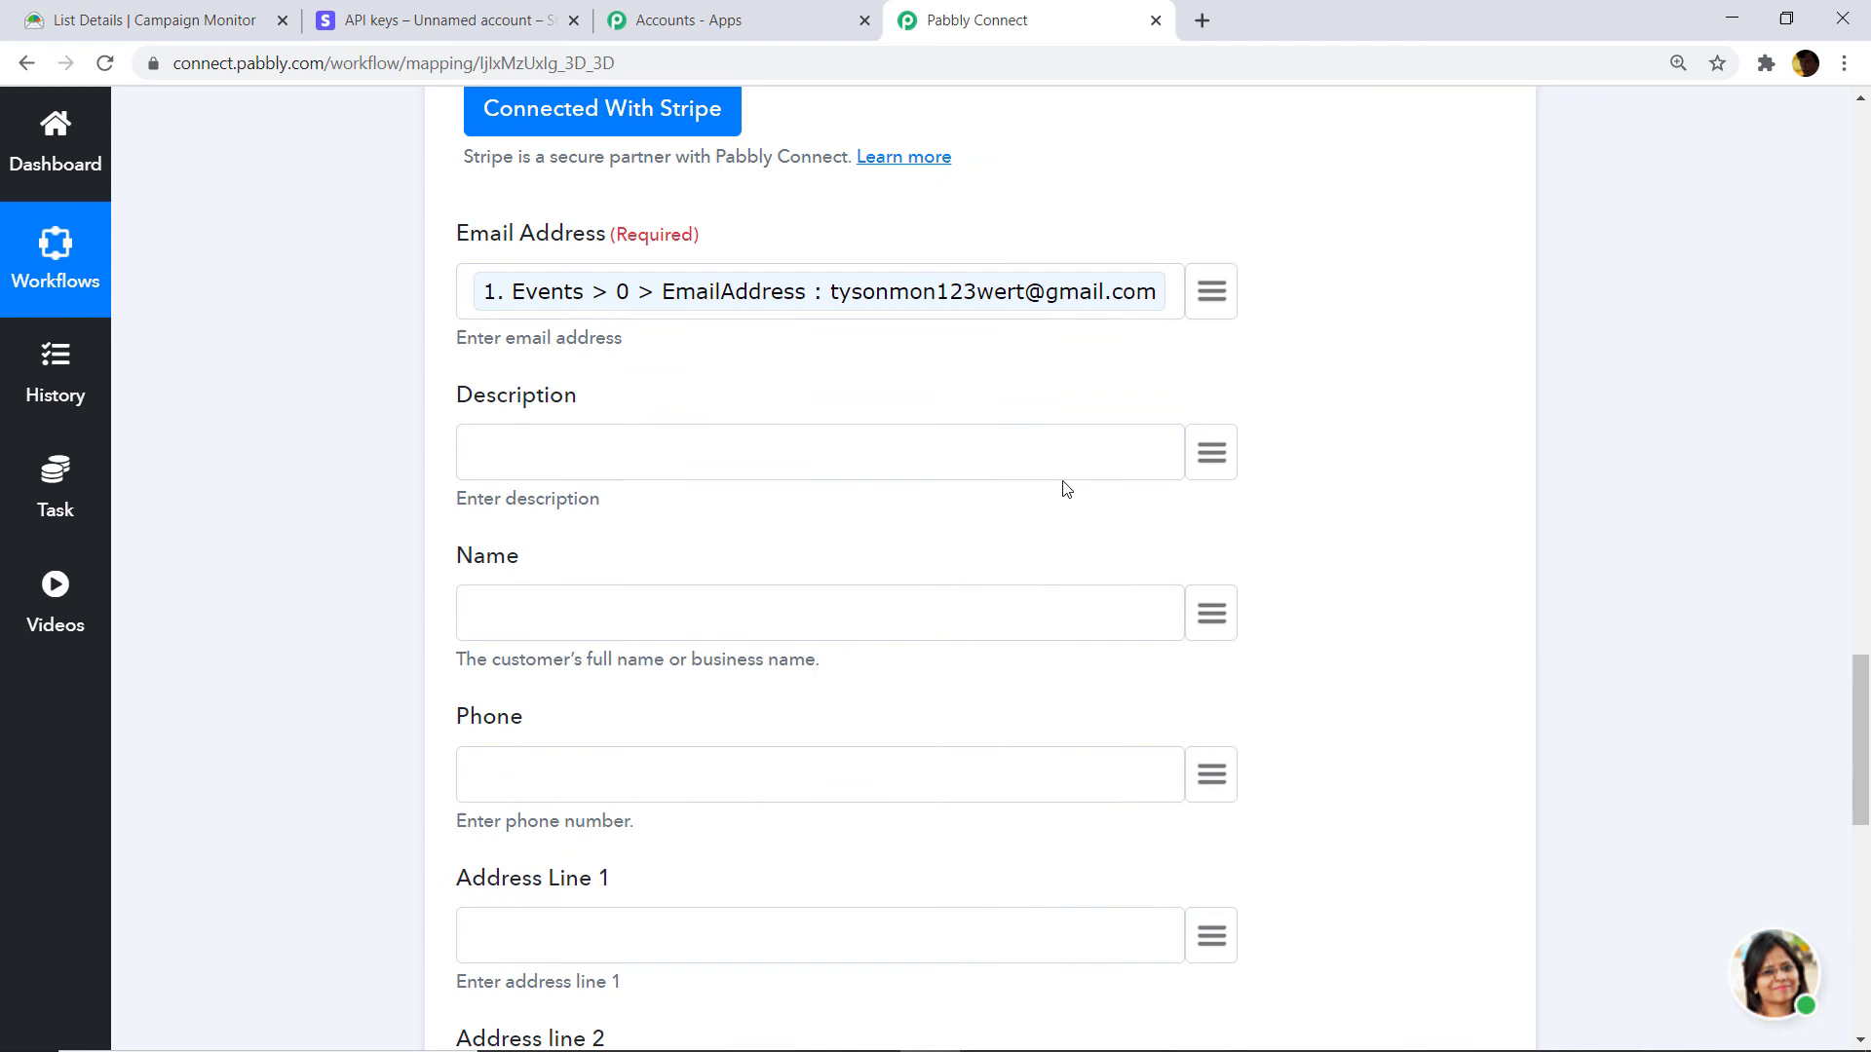
left_click(1214, 614)
type("nam")
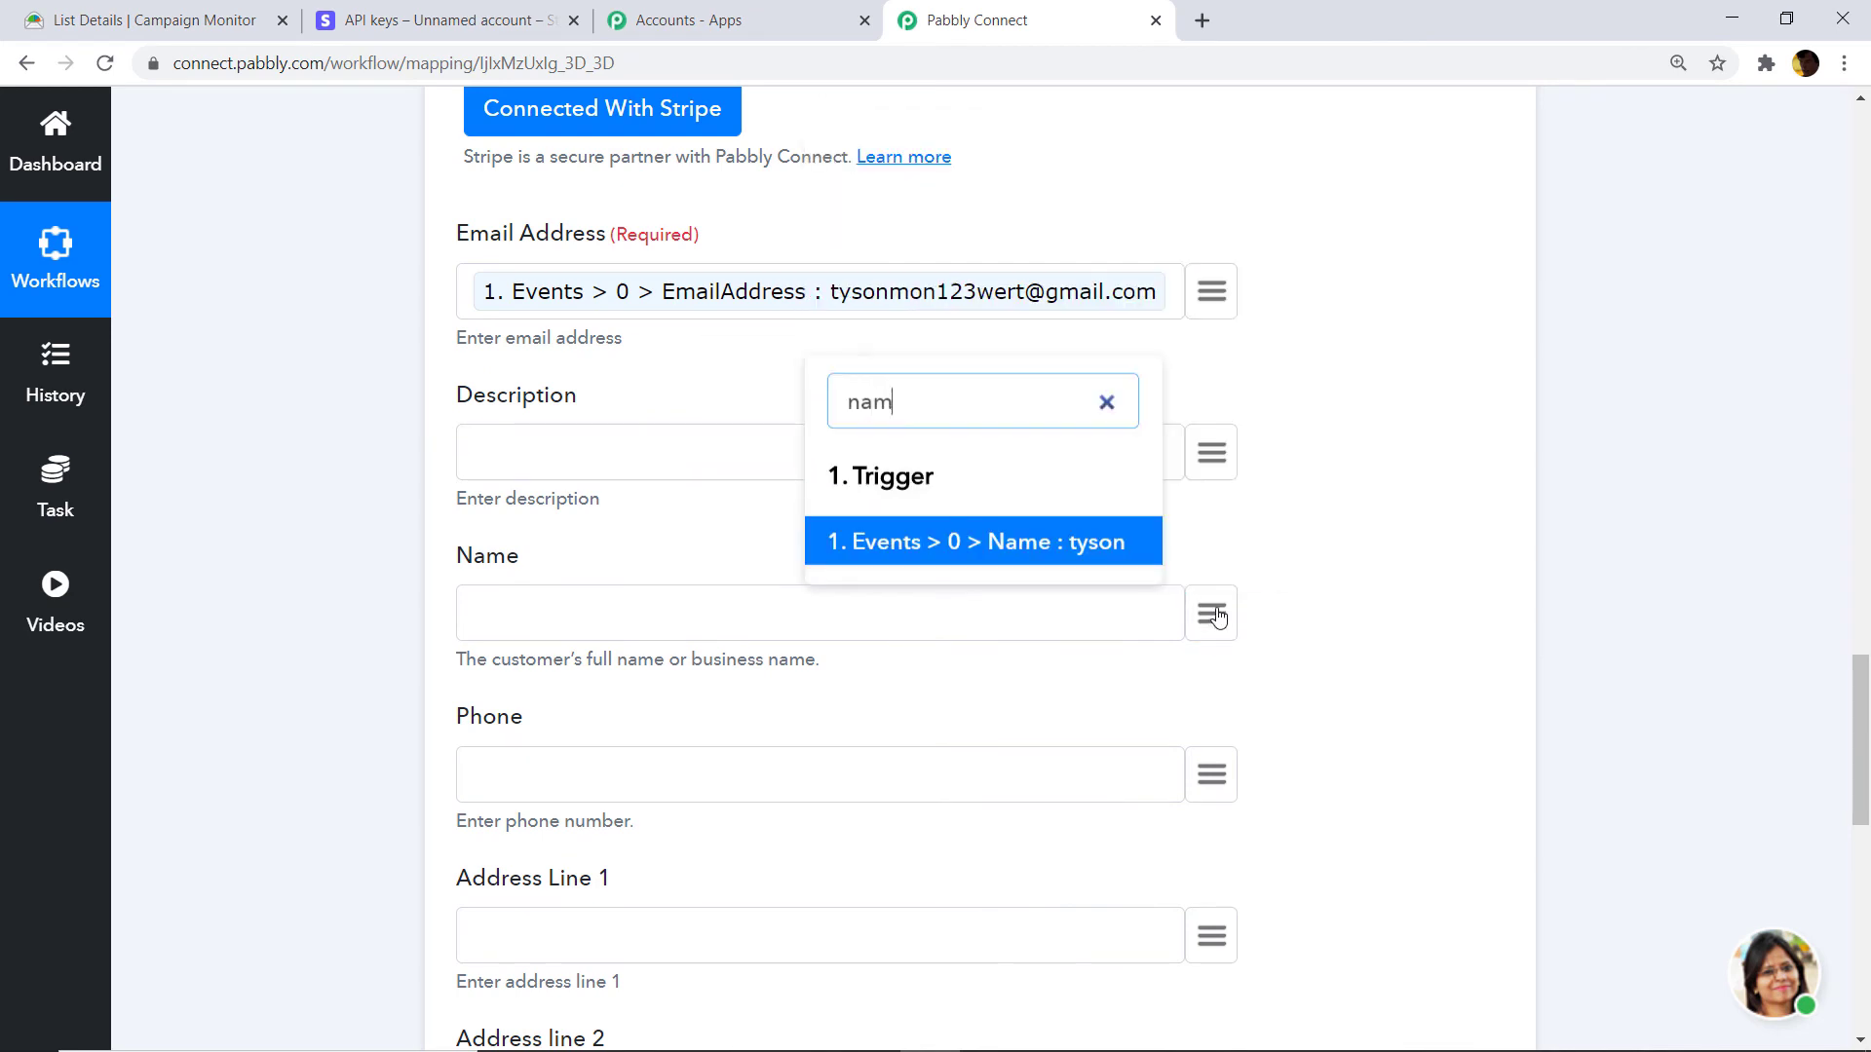
left_click(1123, 546)
scroll(1202, 618, "down", 3)
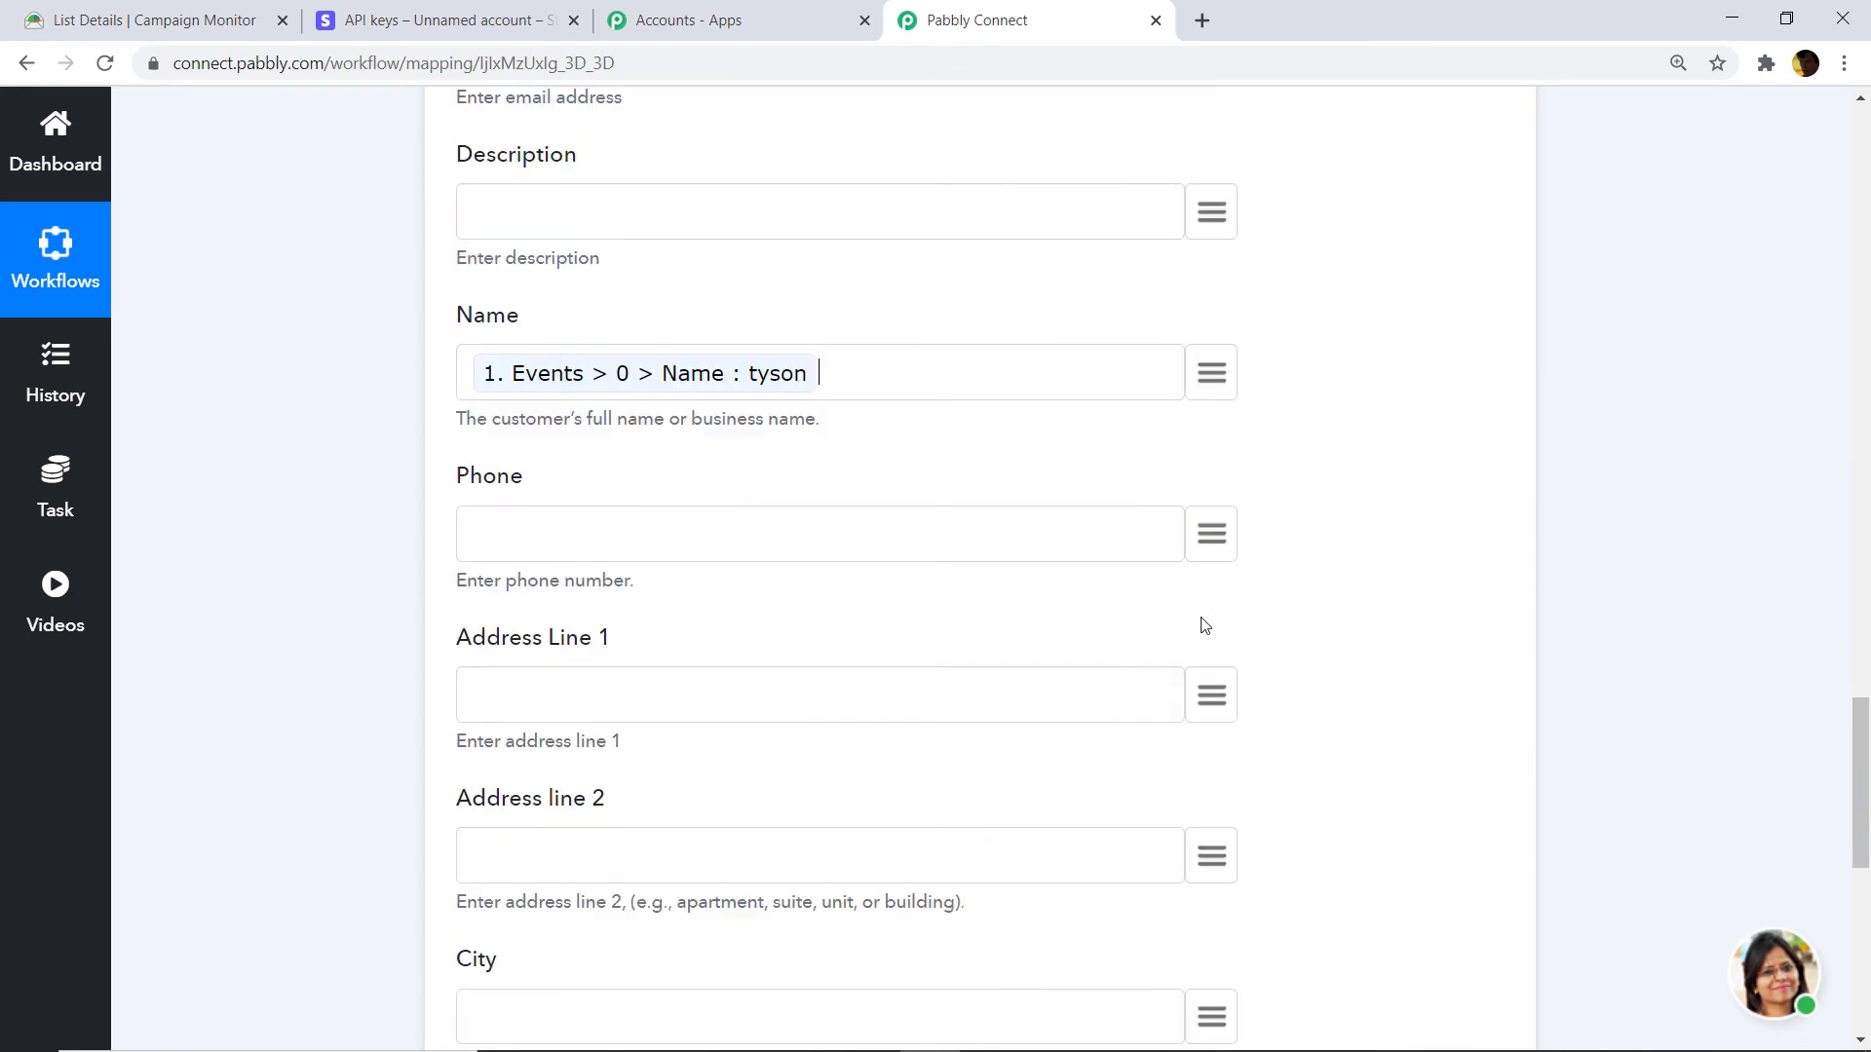
left_click(1230, 532)
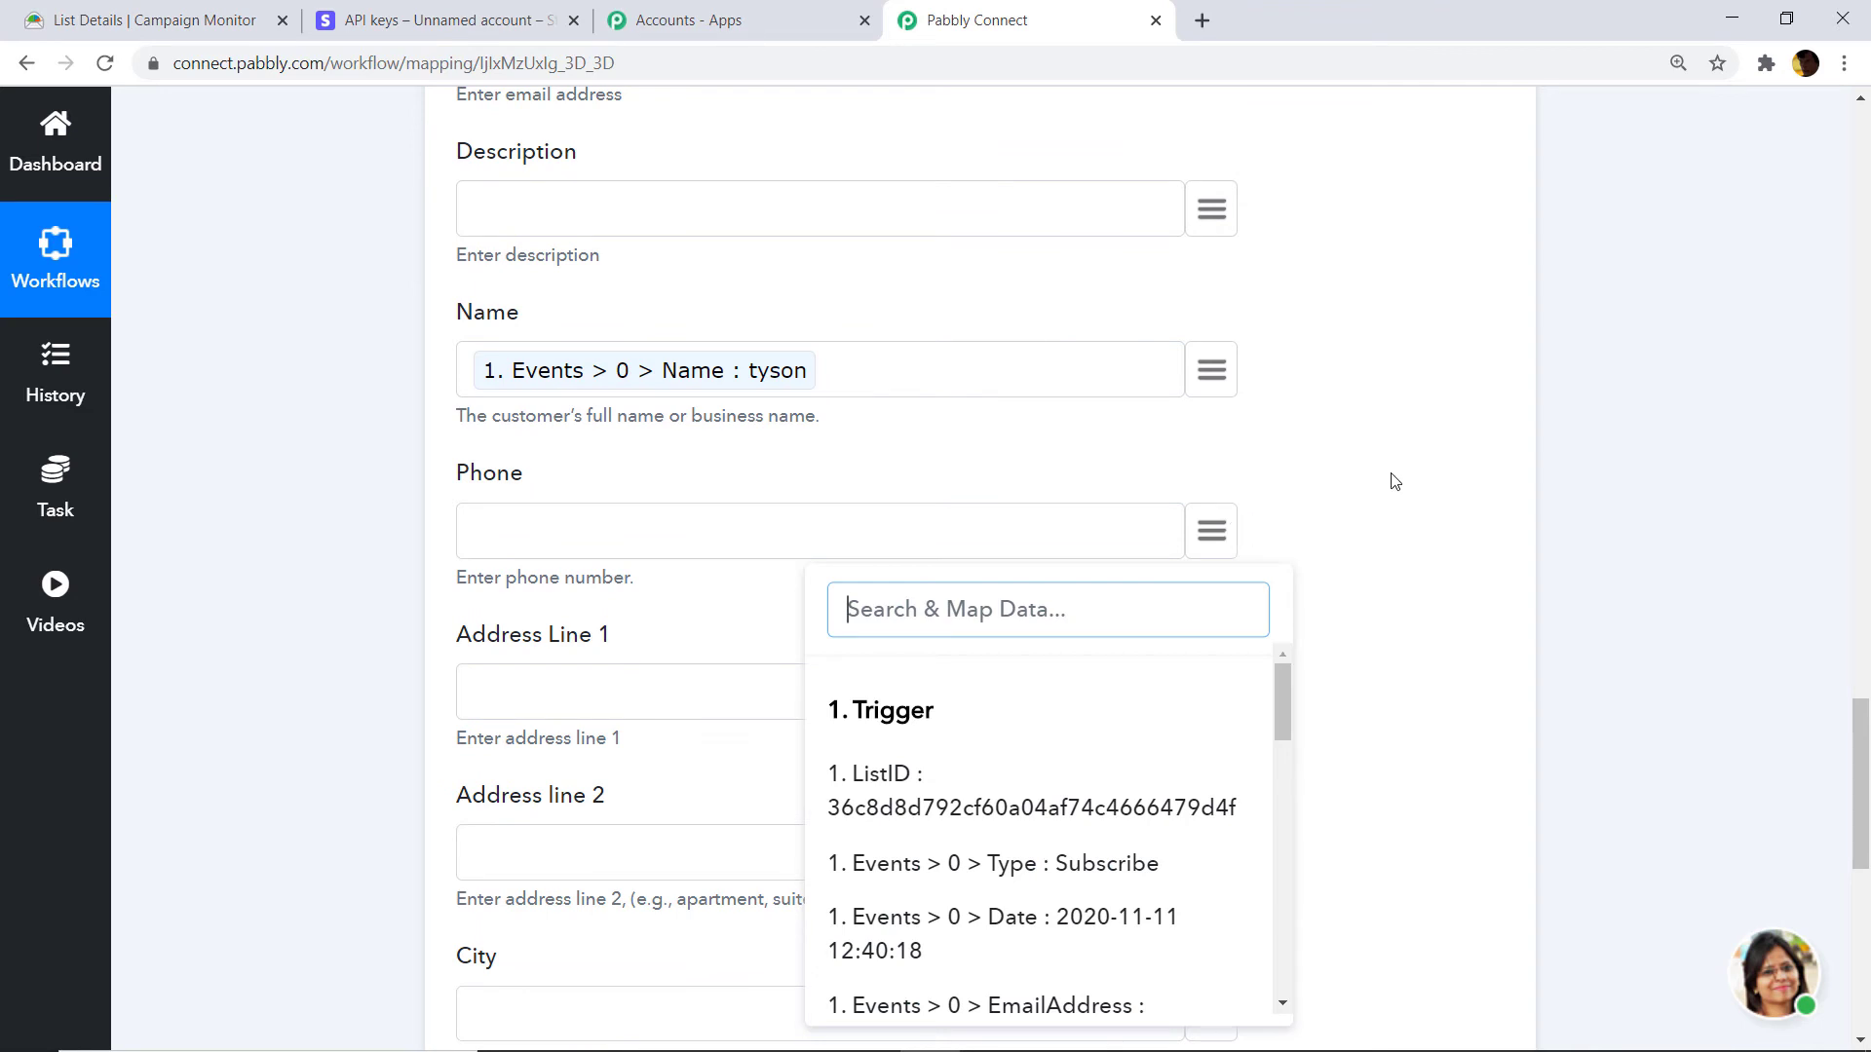
left_click(1394, 481)
scroll(1274, 581, "down", 1)
Map the subscriber's first address value into Address Line 1.
left_click(1226, 579)
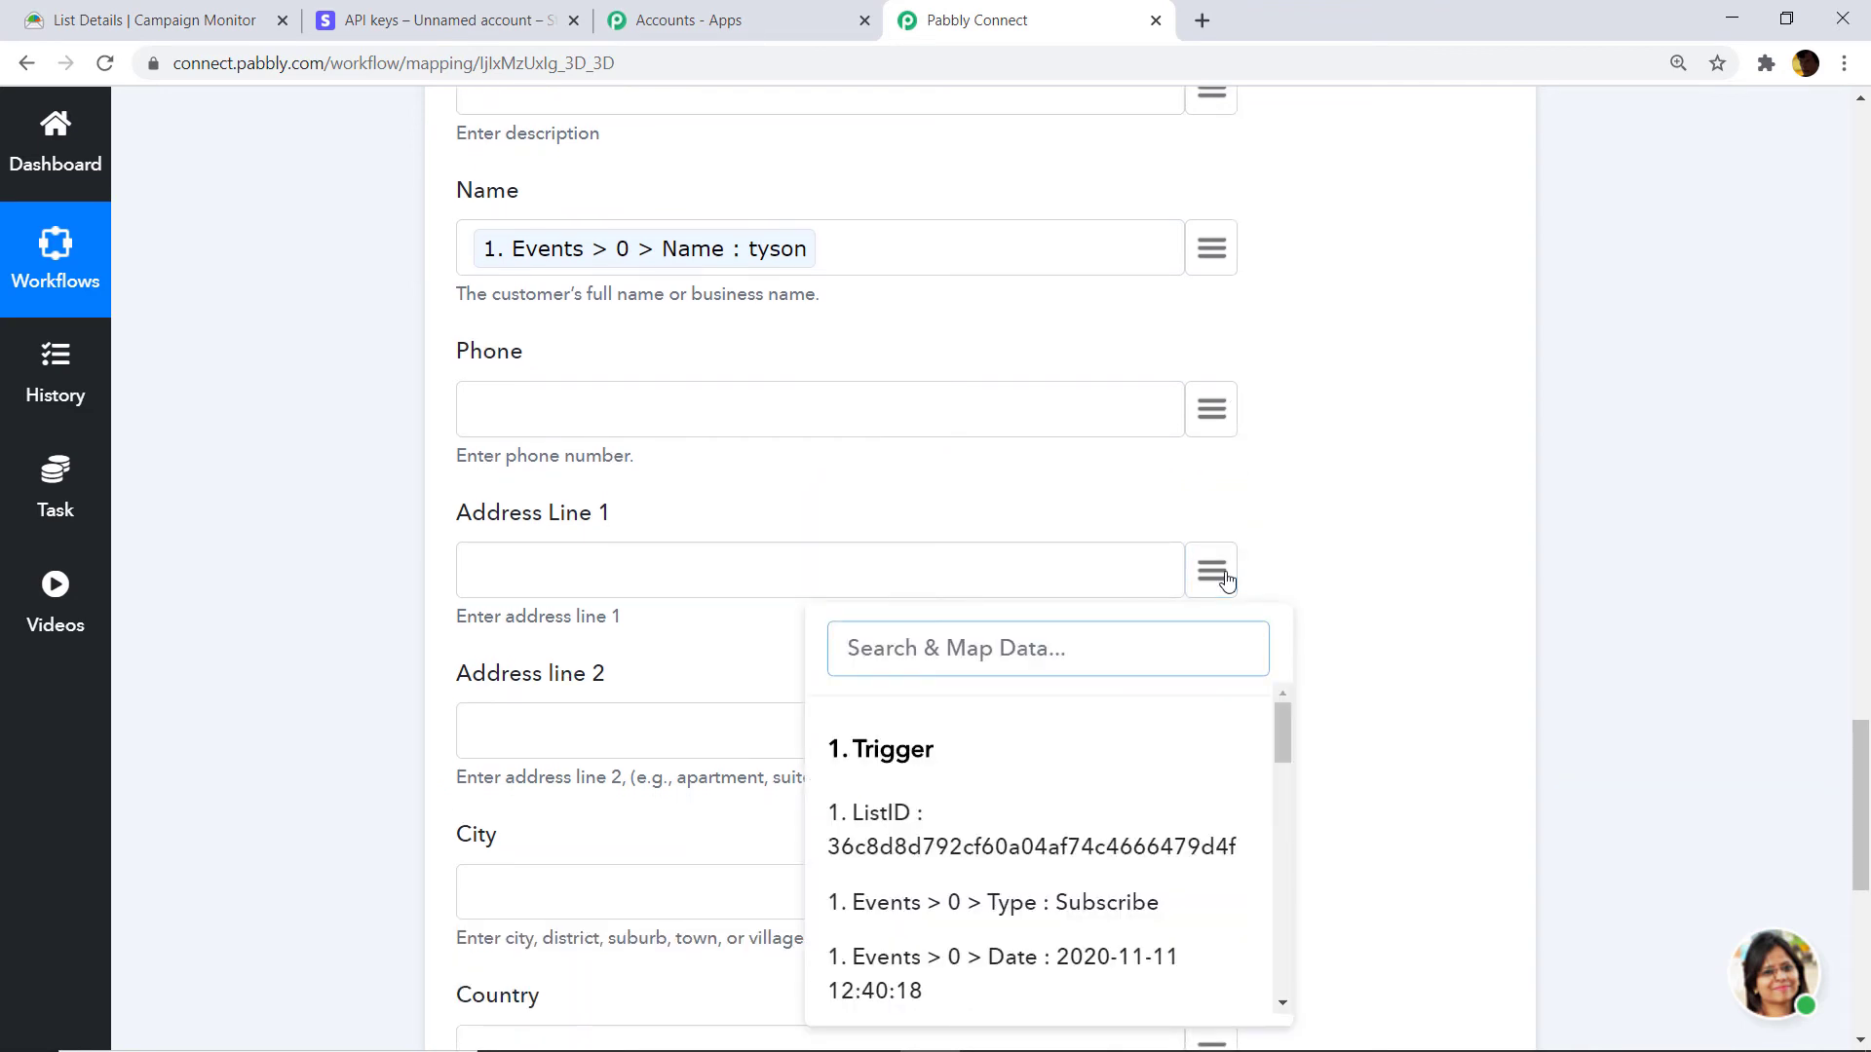
type("add")
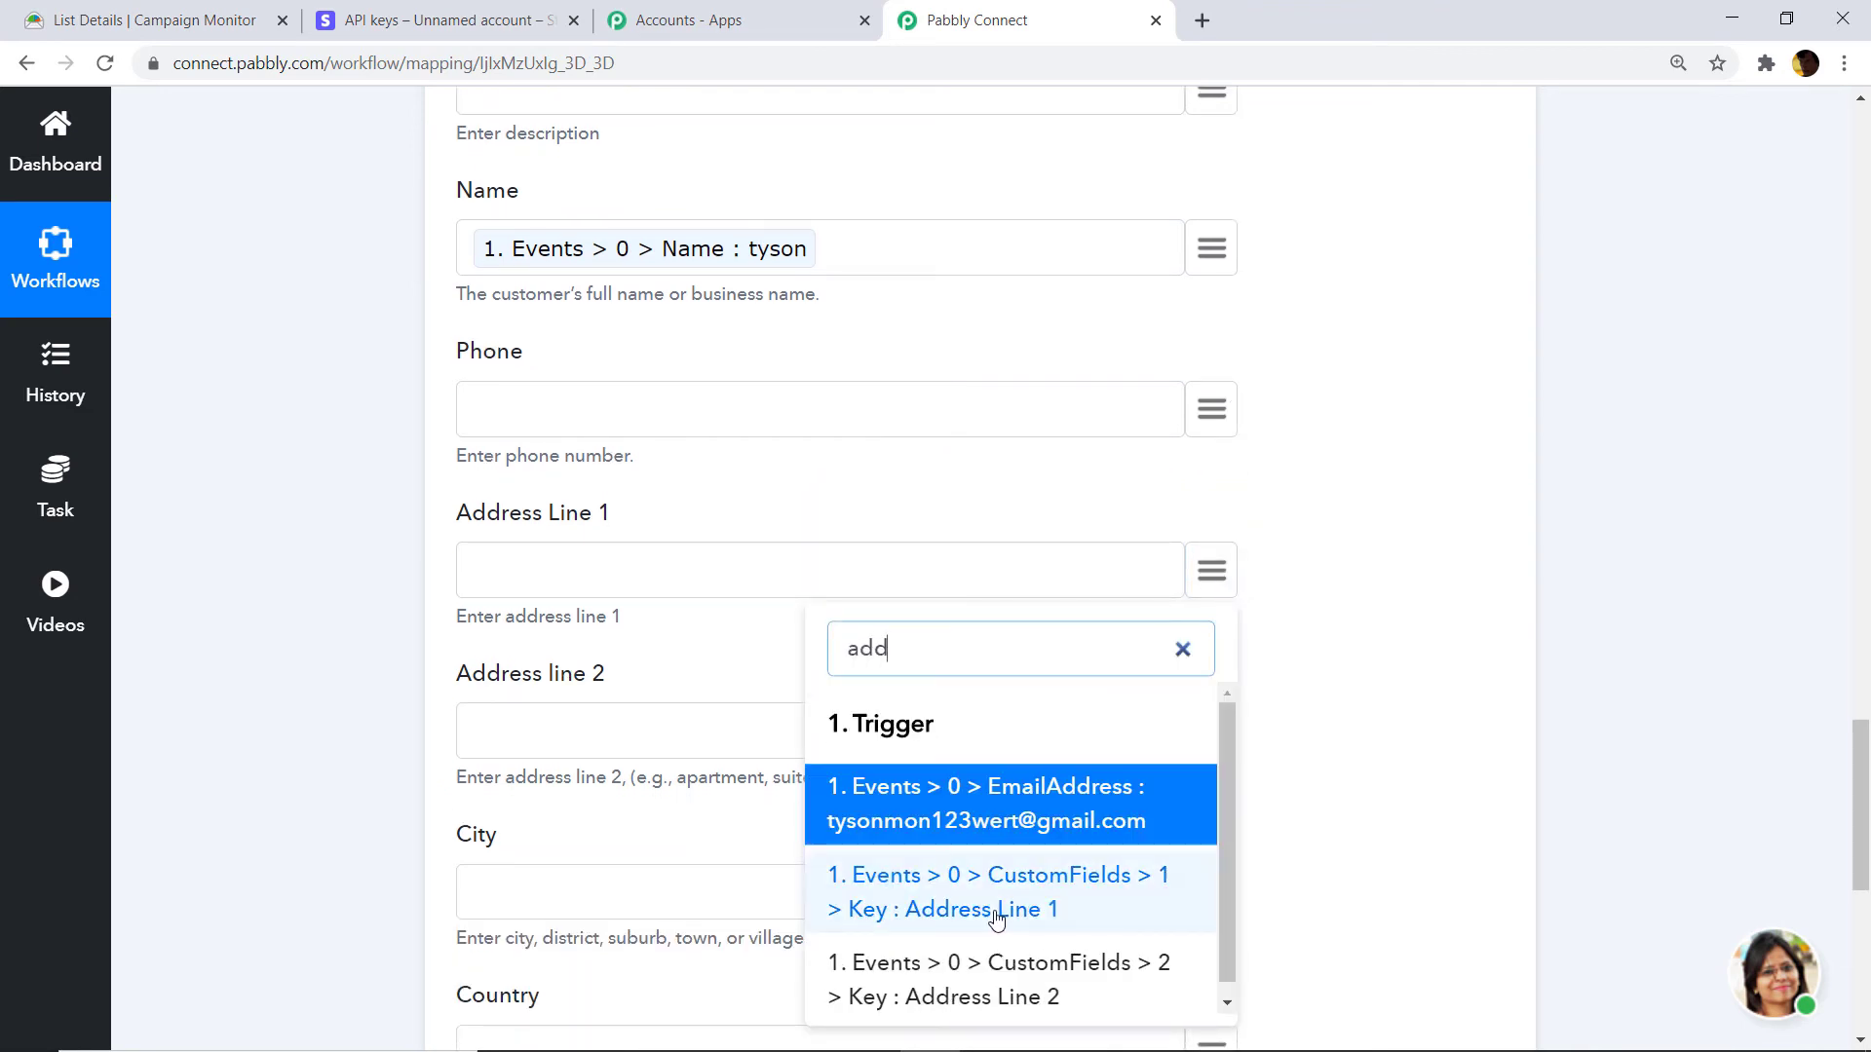
scroll(1023, 901, "down", 1)
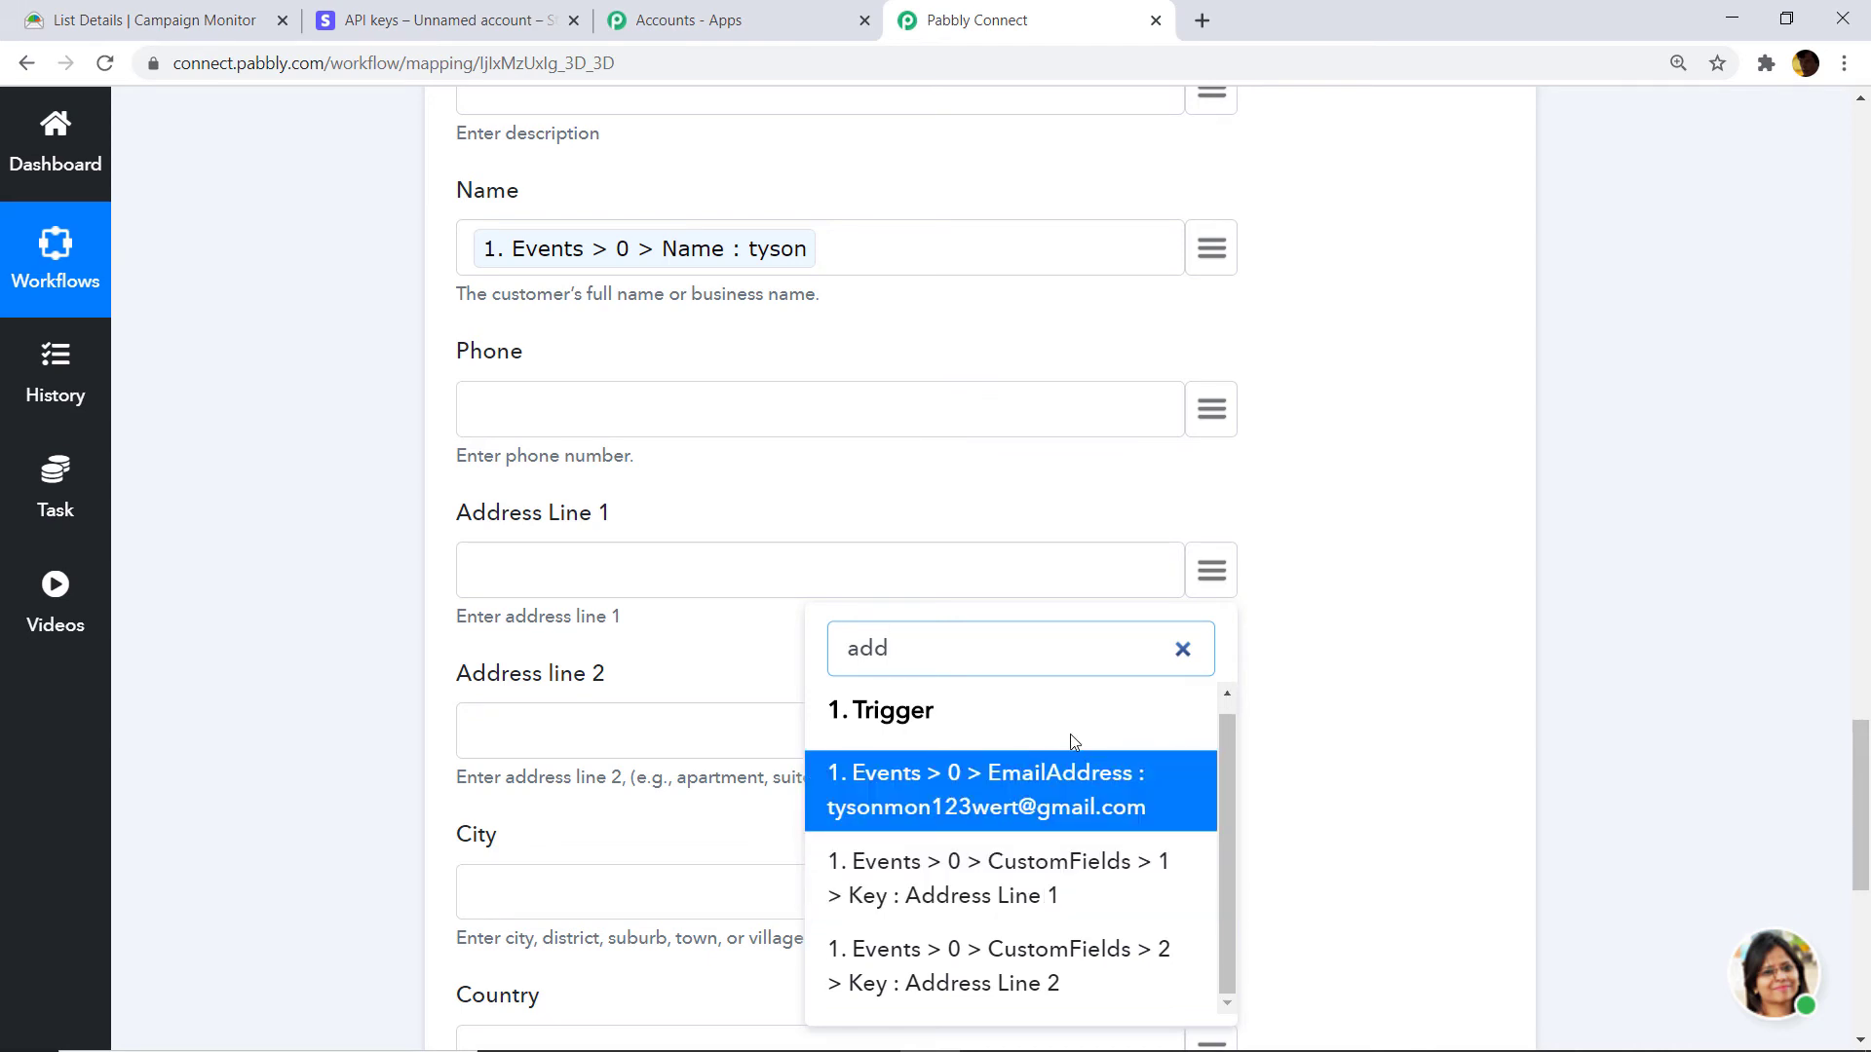
key("BackSpace")
key("BackSpace")
key("BackSpace")
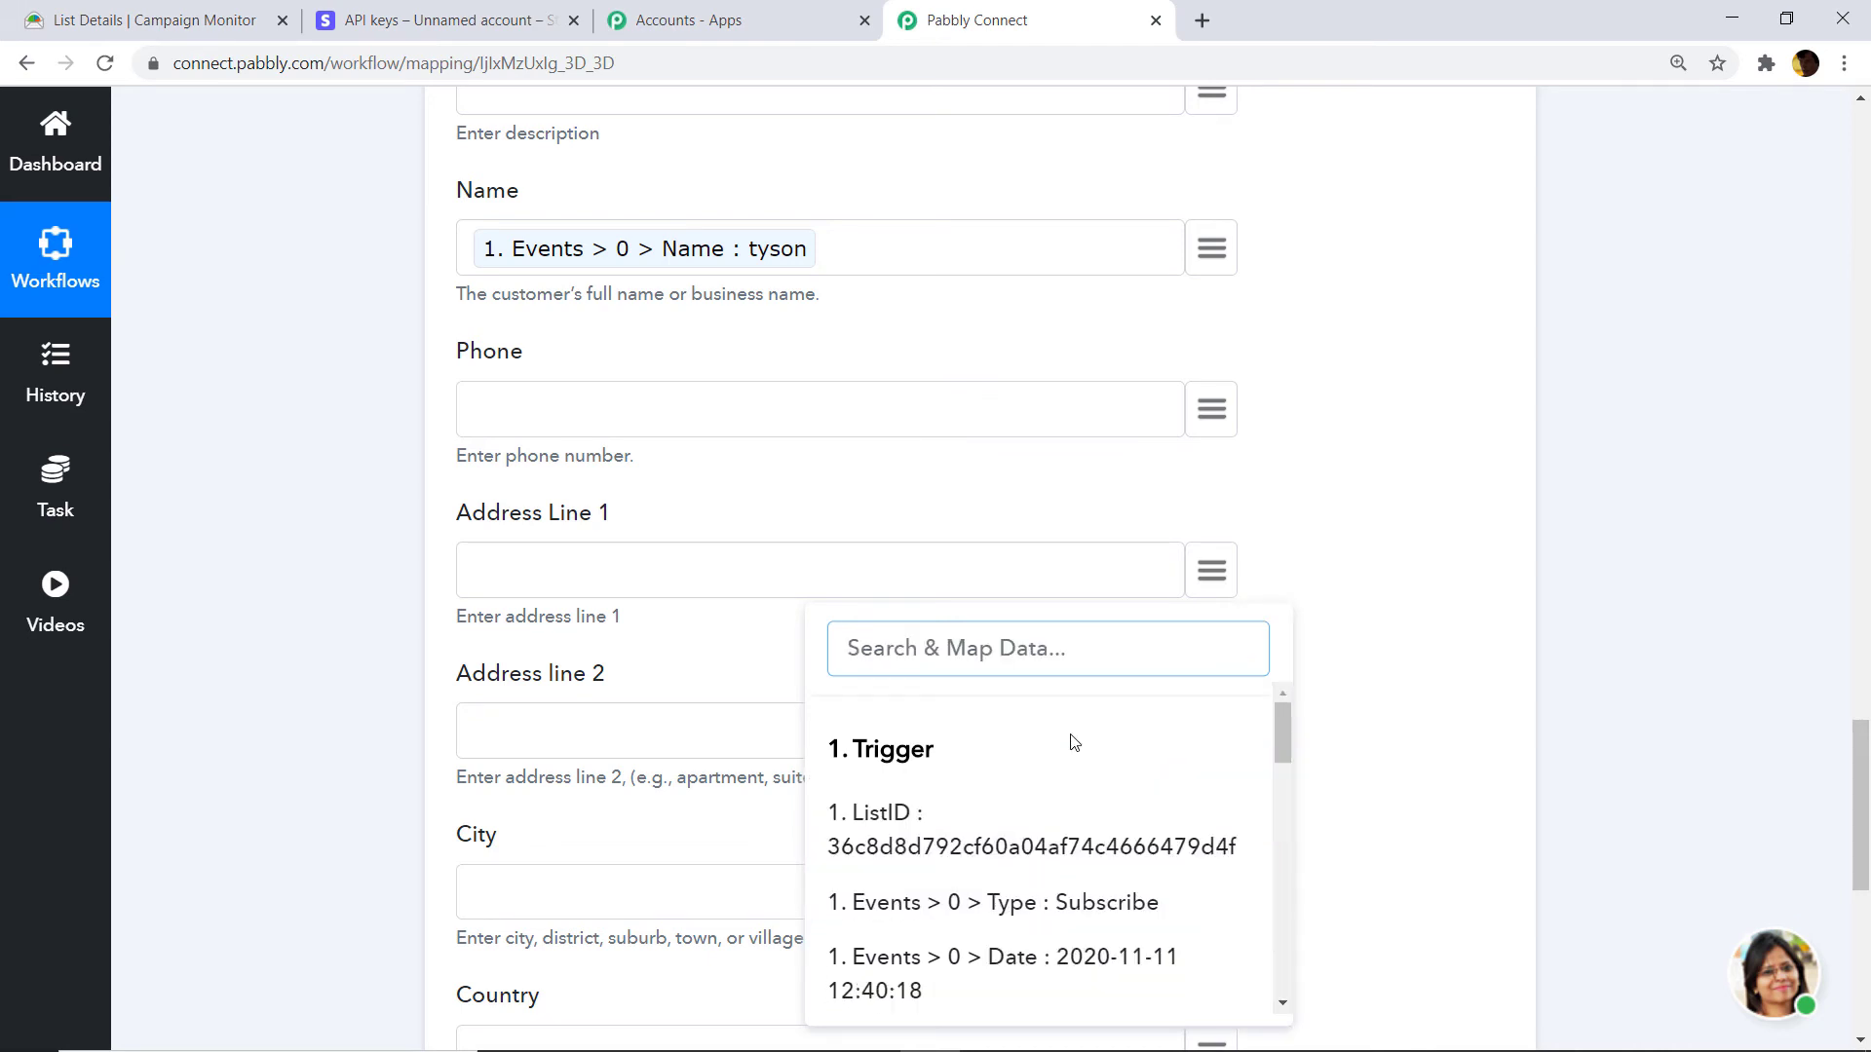
type("2")
key("BackSpace")
type("205")
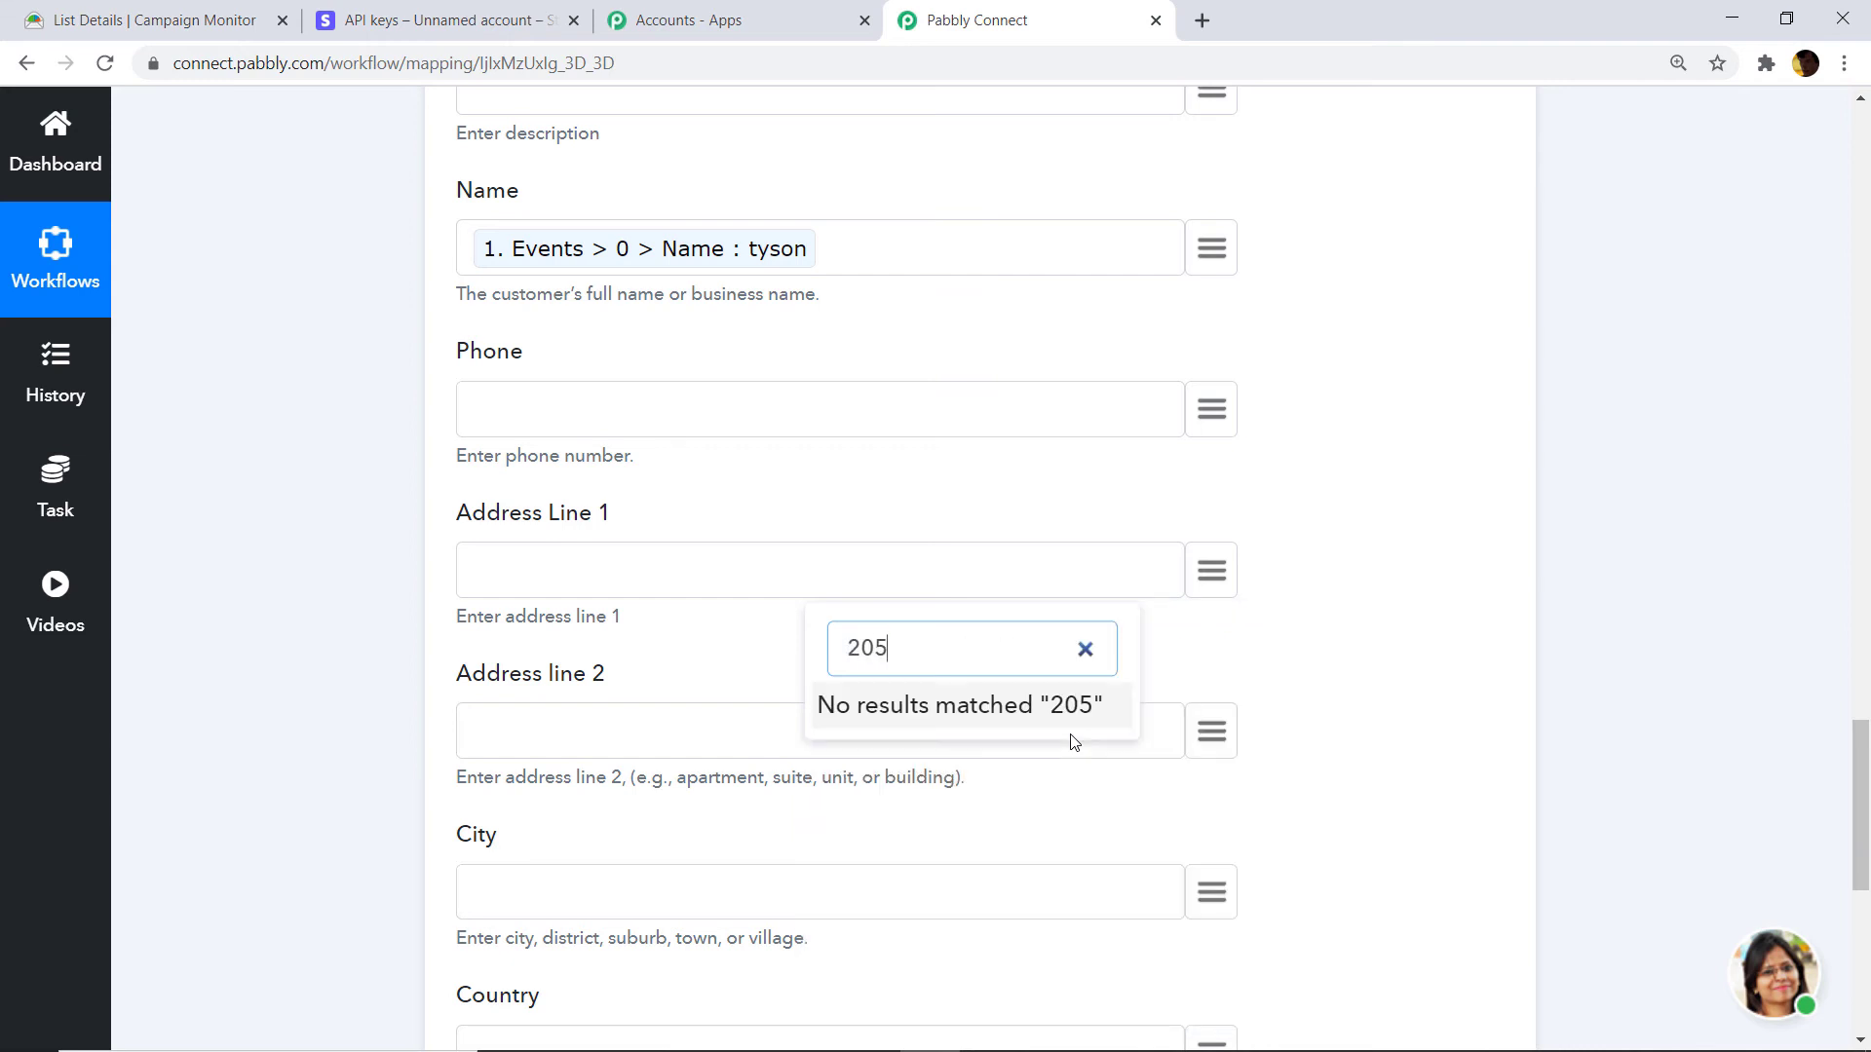
key("BackSpace")
key("BackSpace")
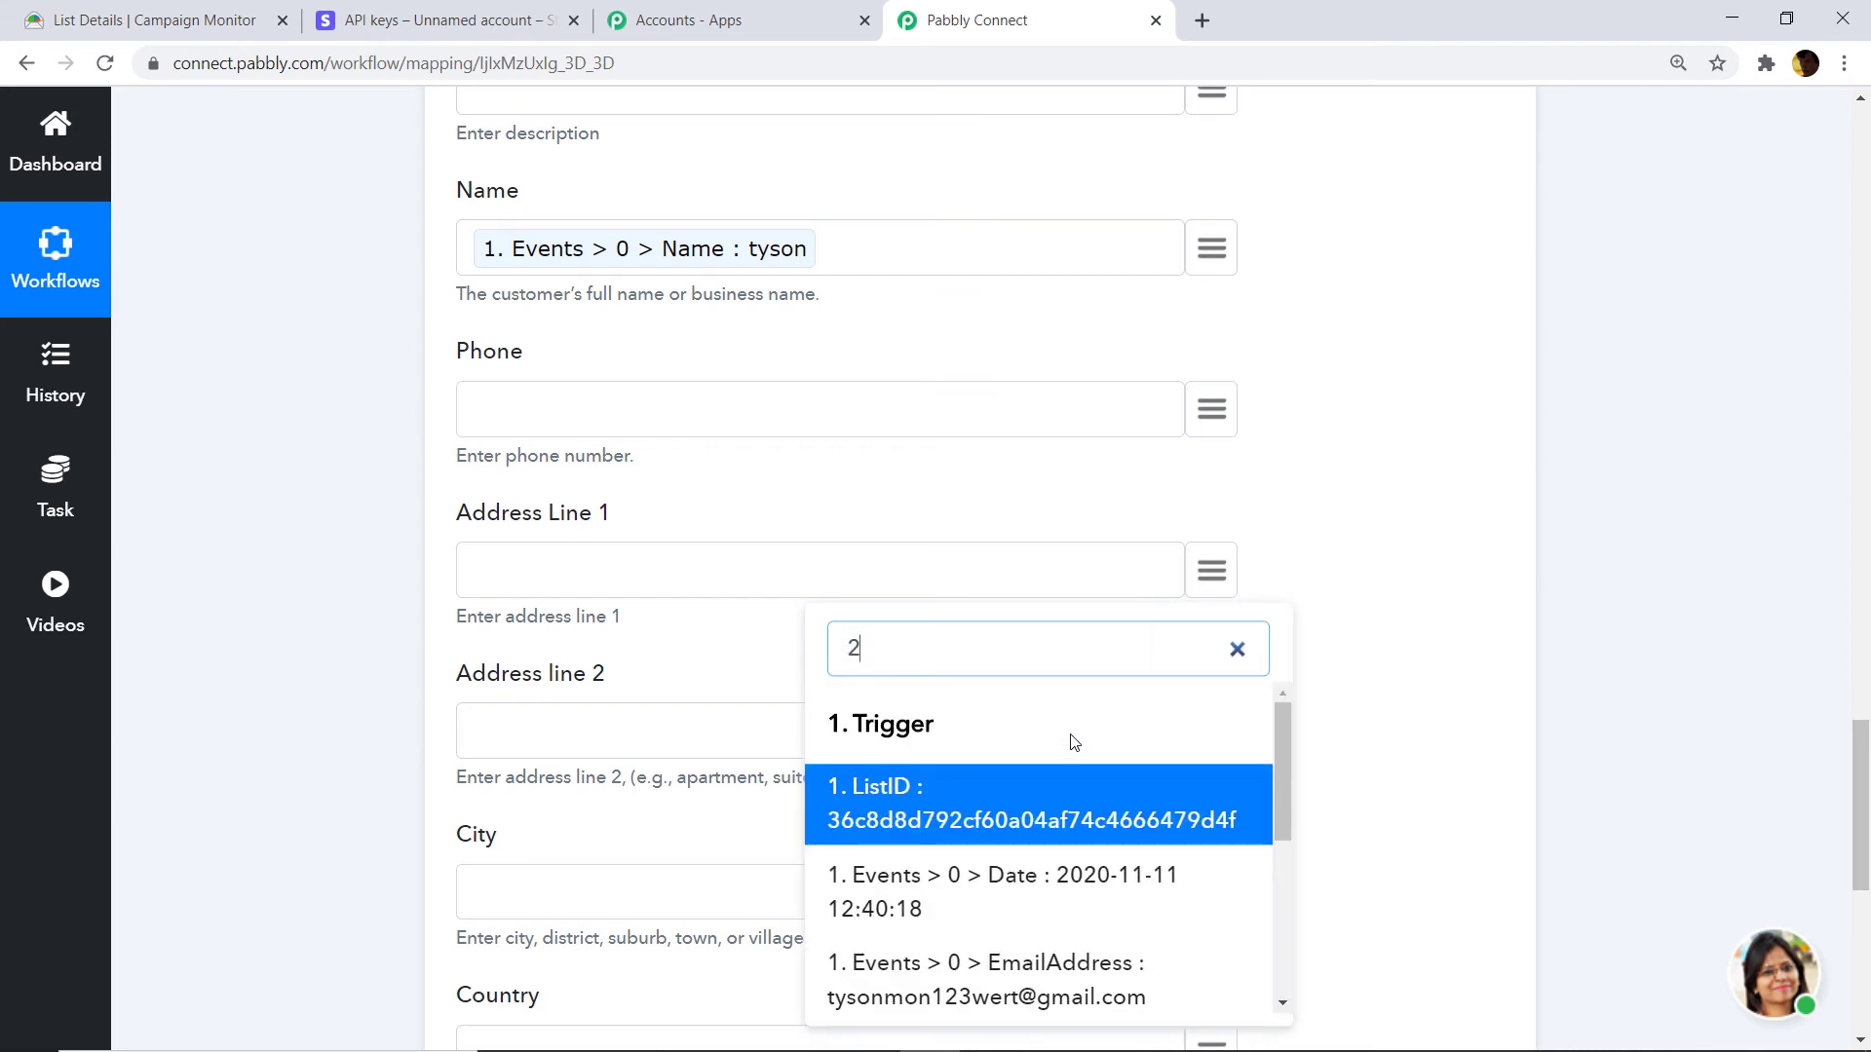
scroll(1107, 861, "down", 5)
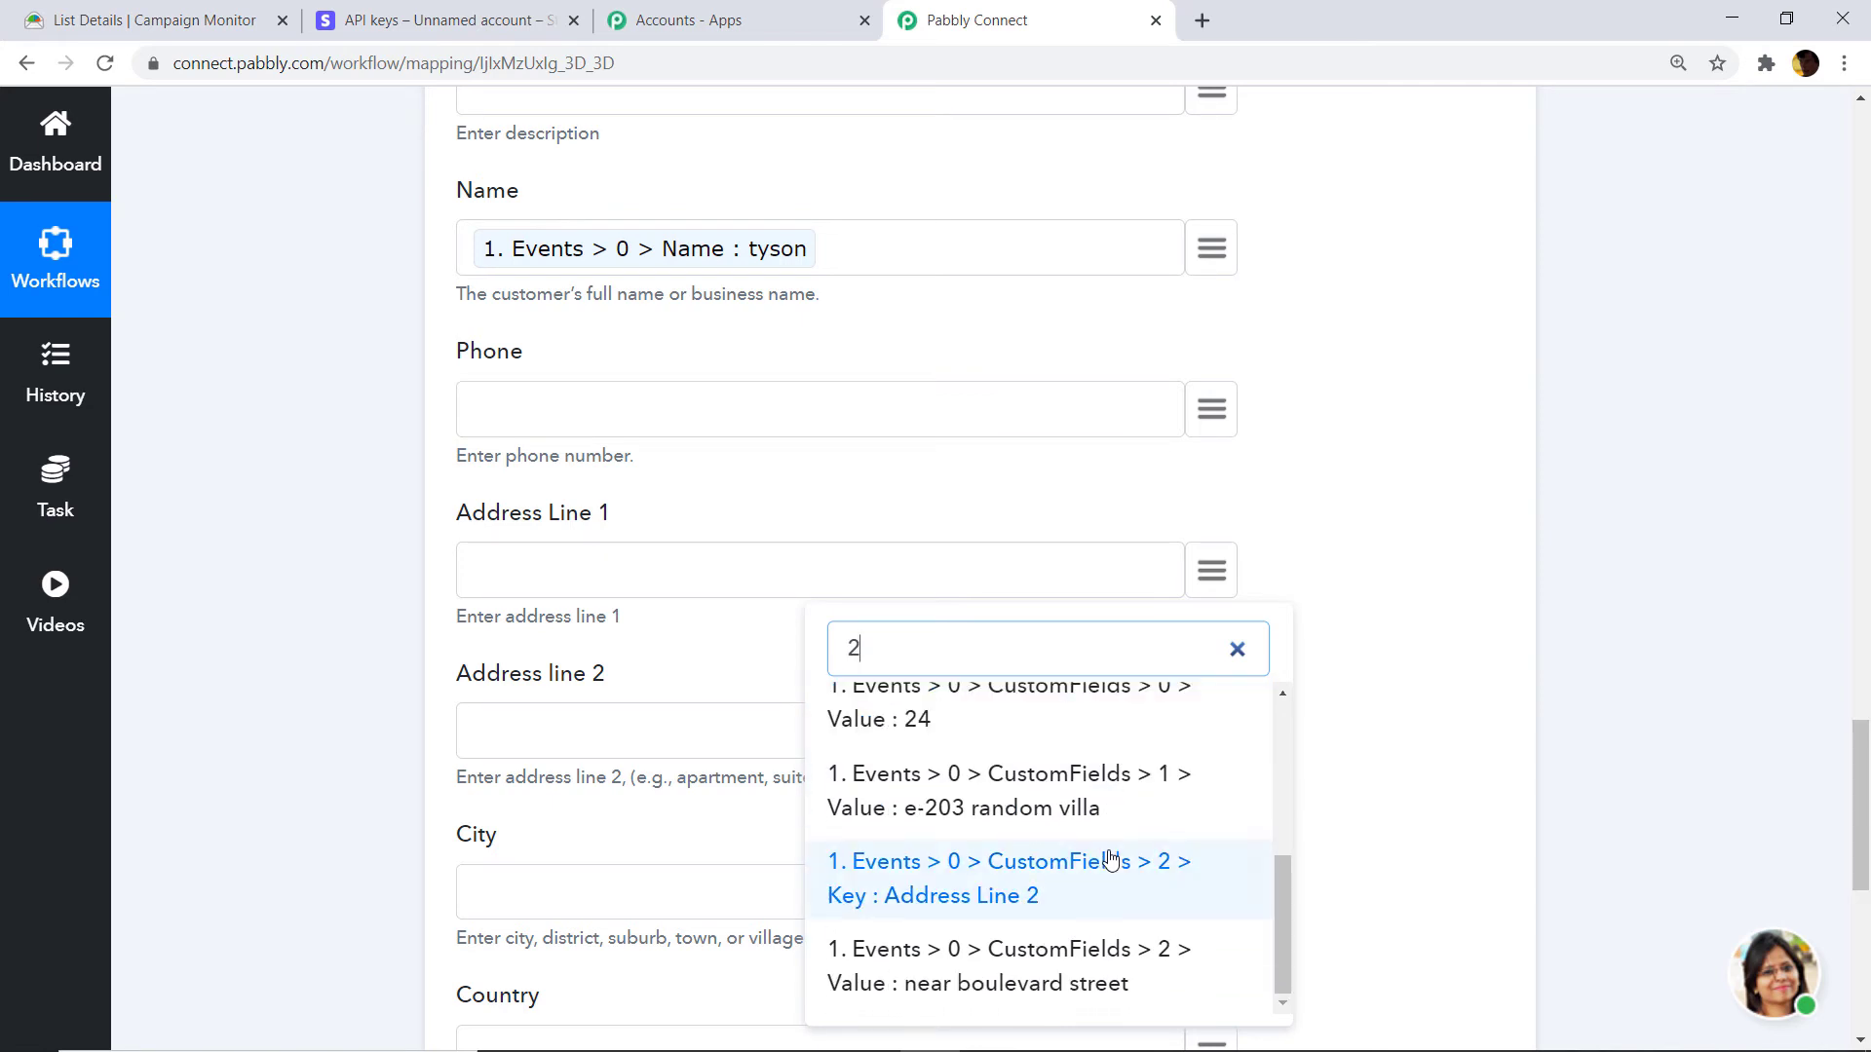
left_click(1020, 805)
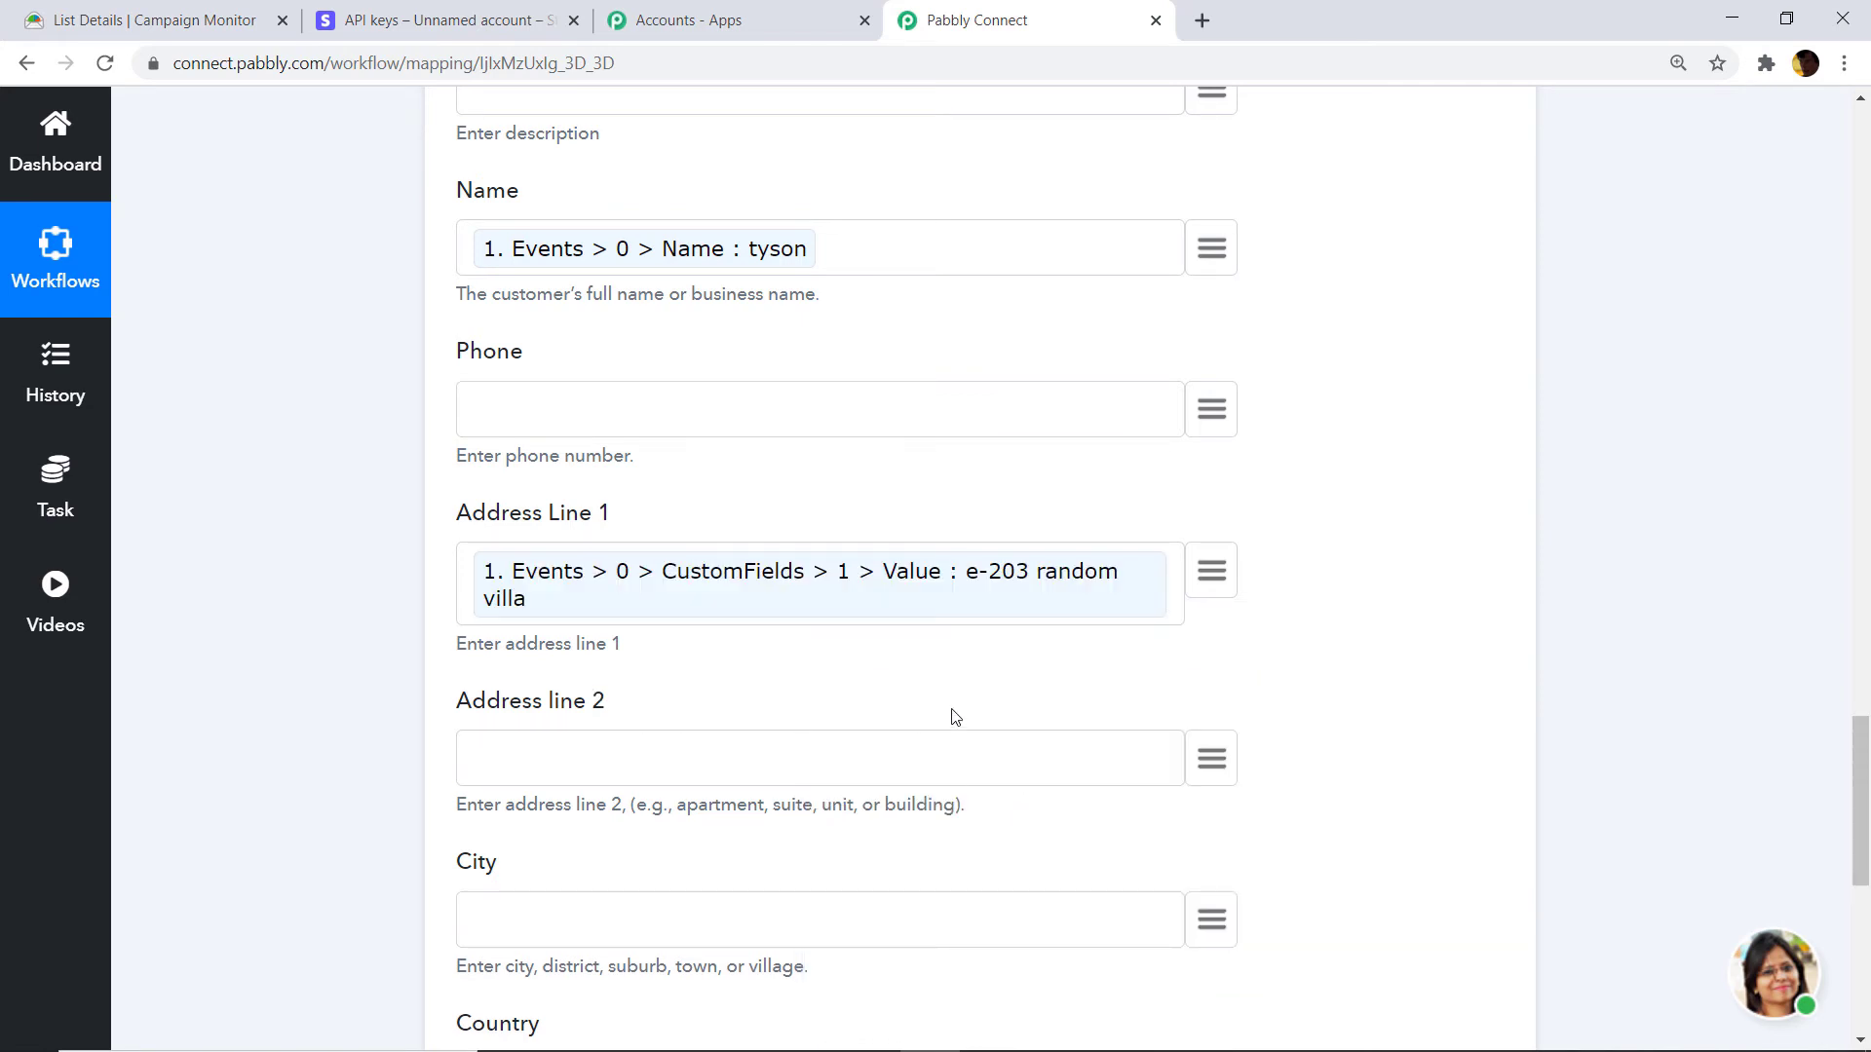
scroll(950, 717, "down", 1)
Map the subscriber's second address value and city into Address line 2 and City.
left_click(1213, 636)
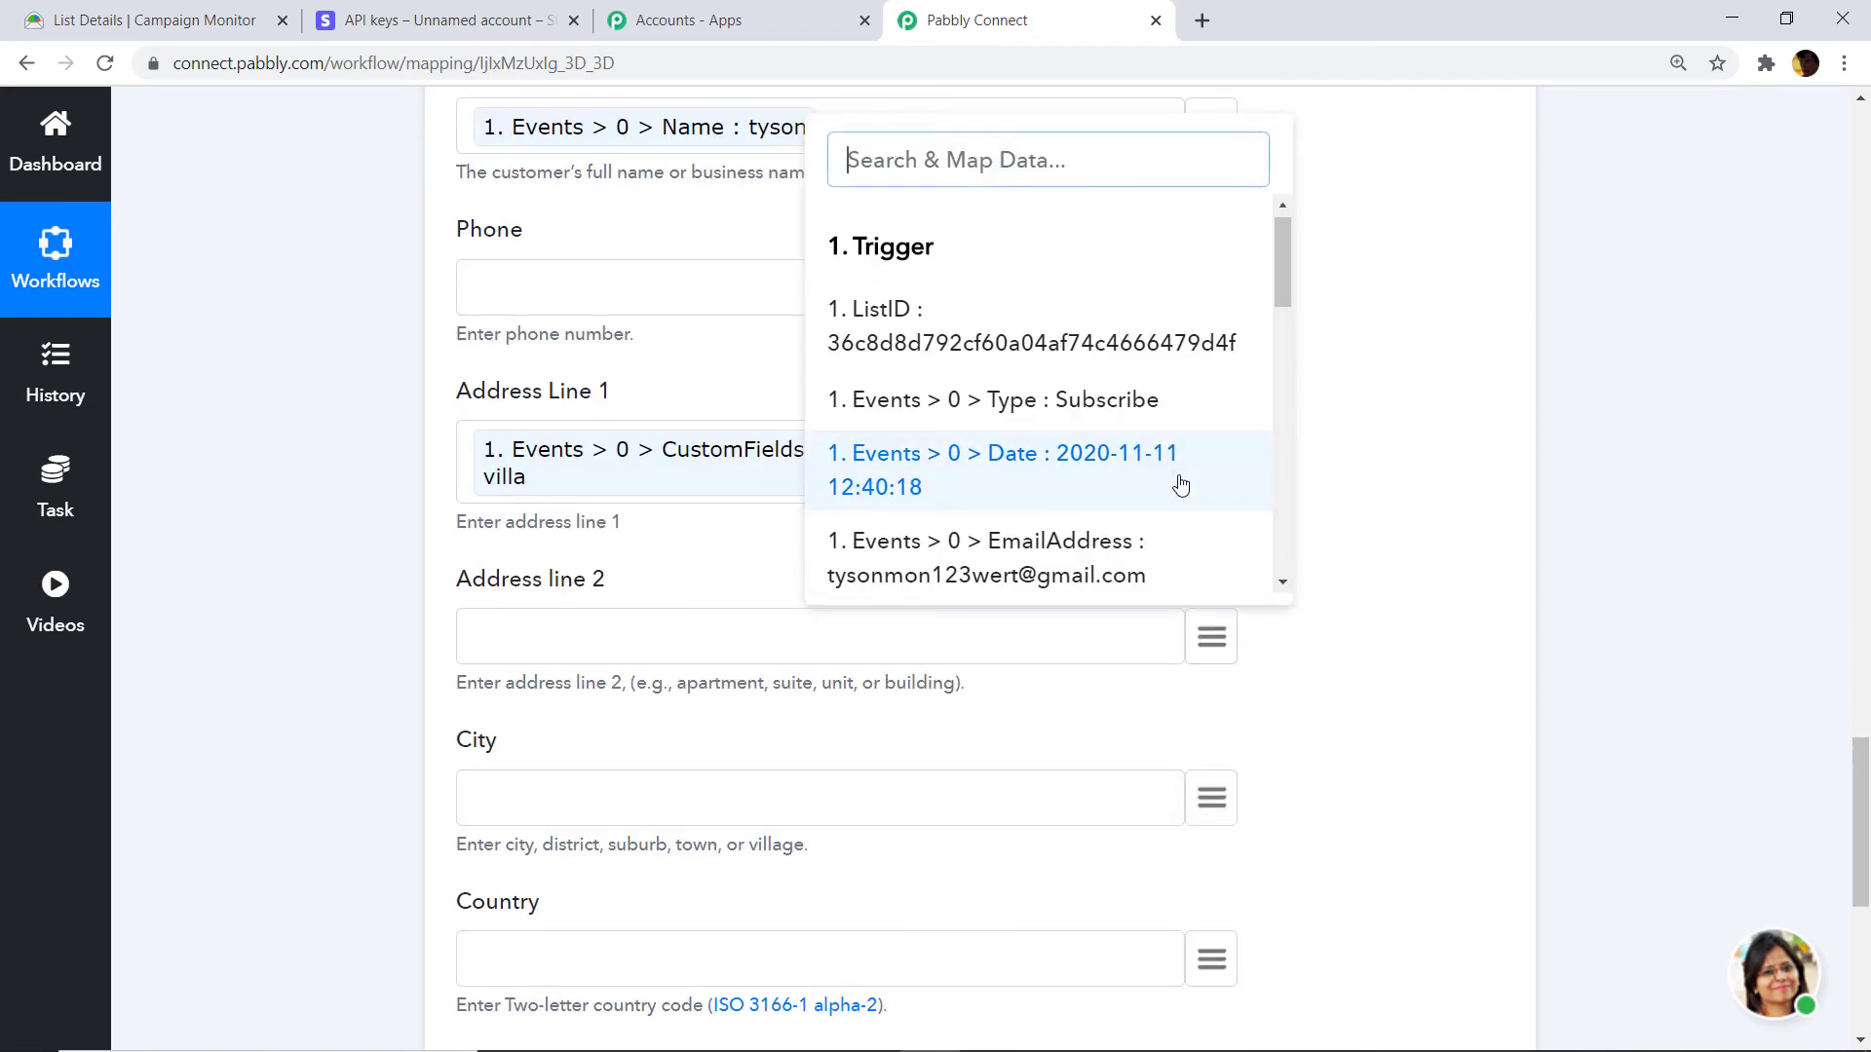
scroll(1176, 484, "down", 3)
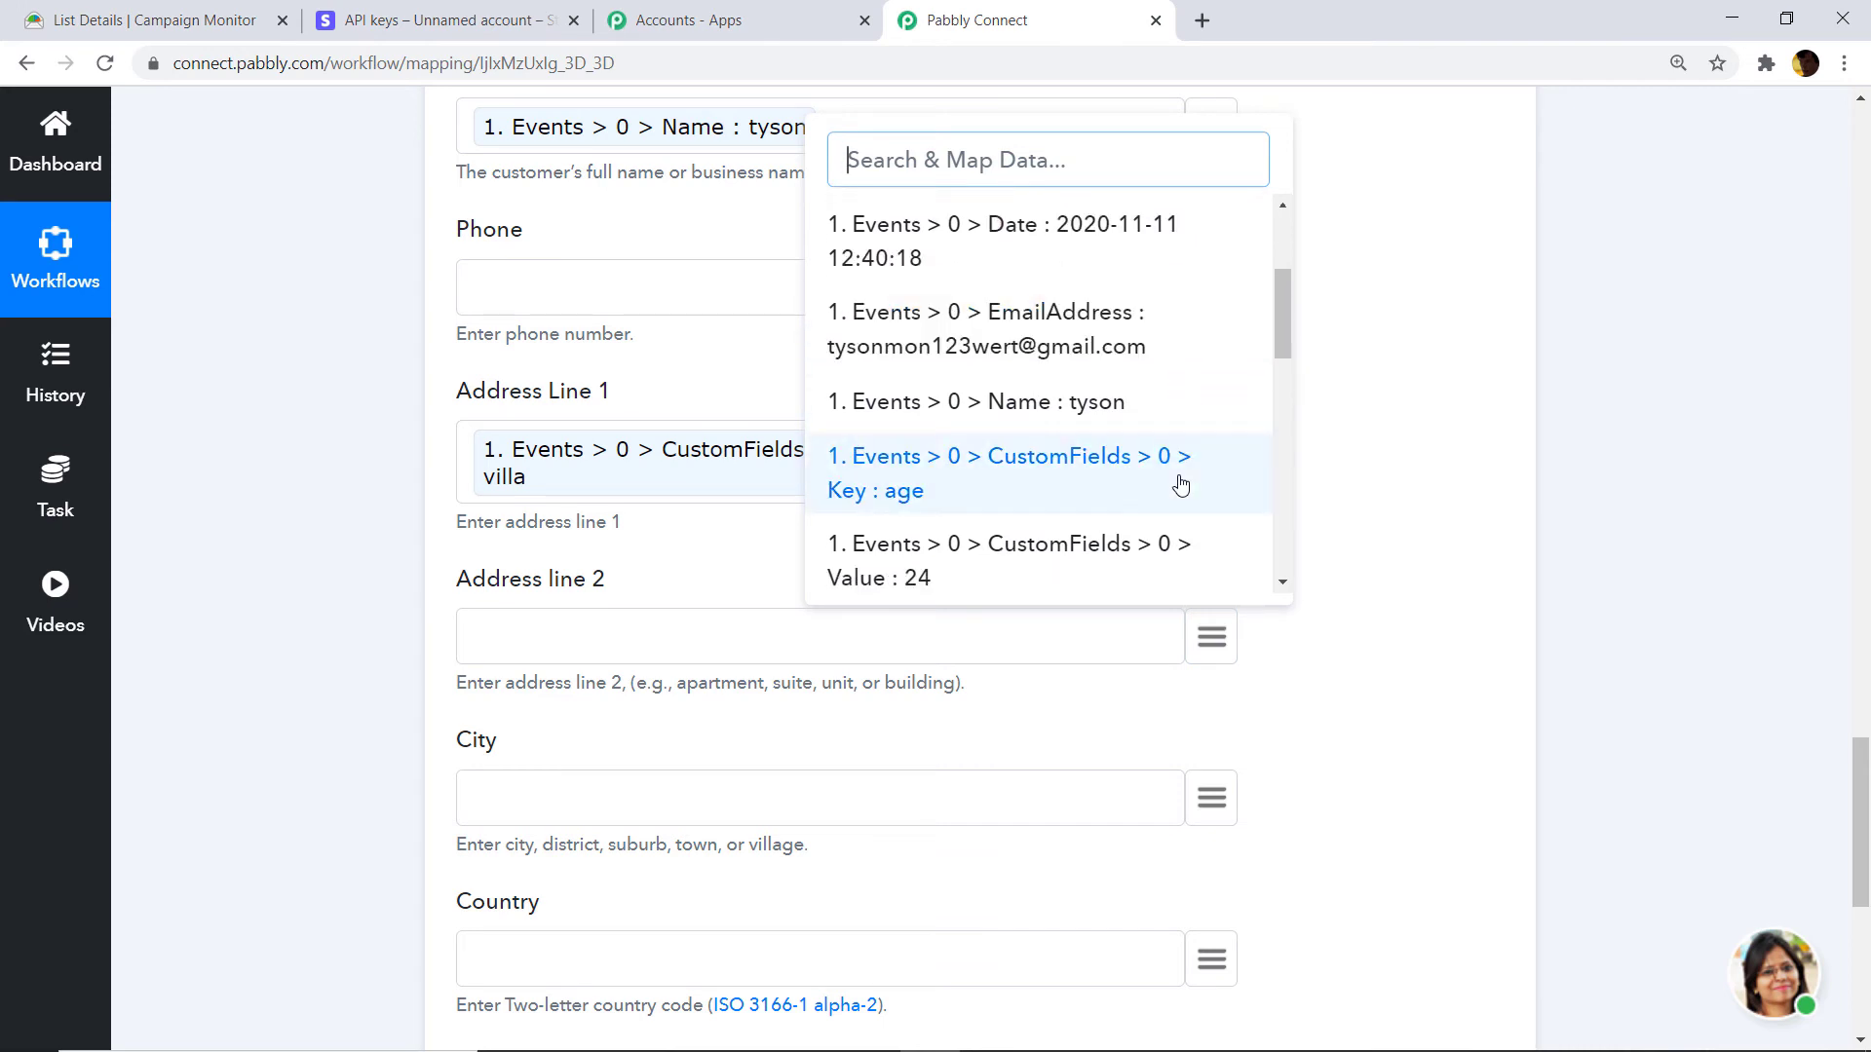
type("ne")
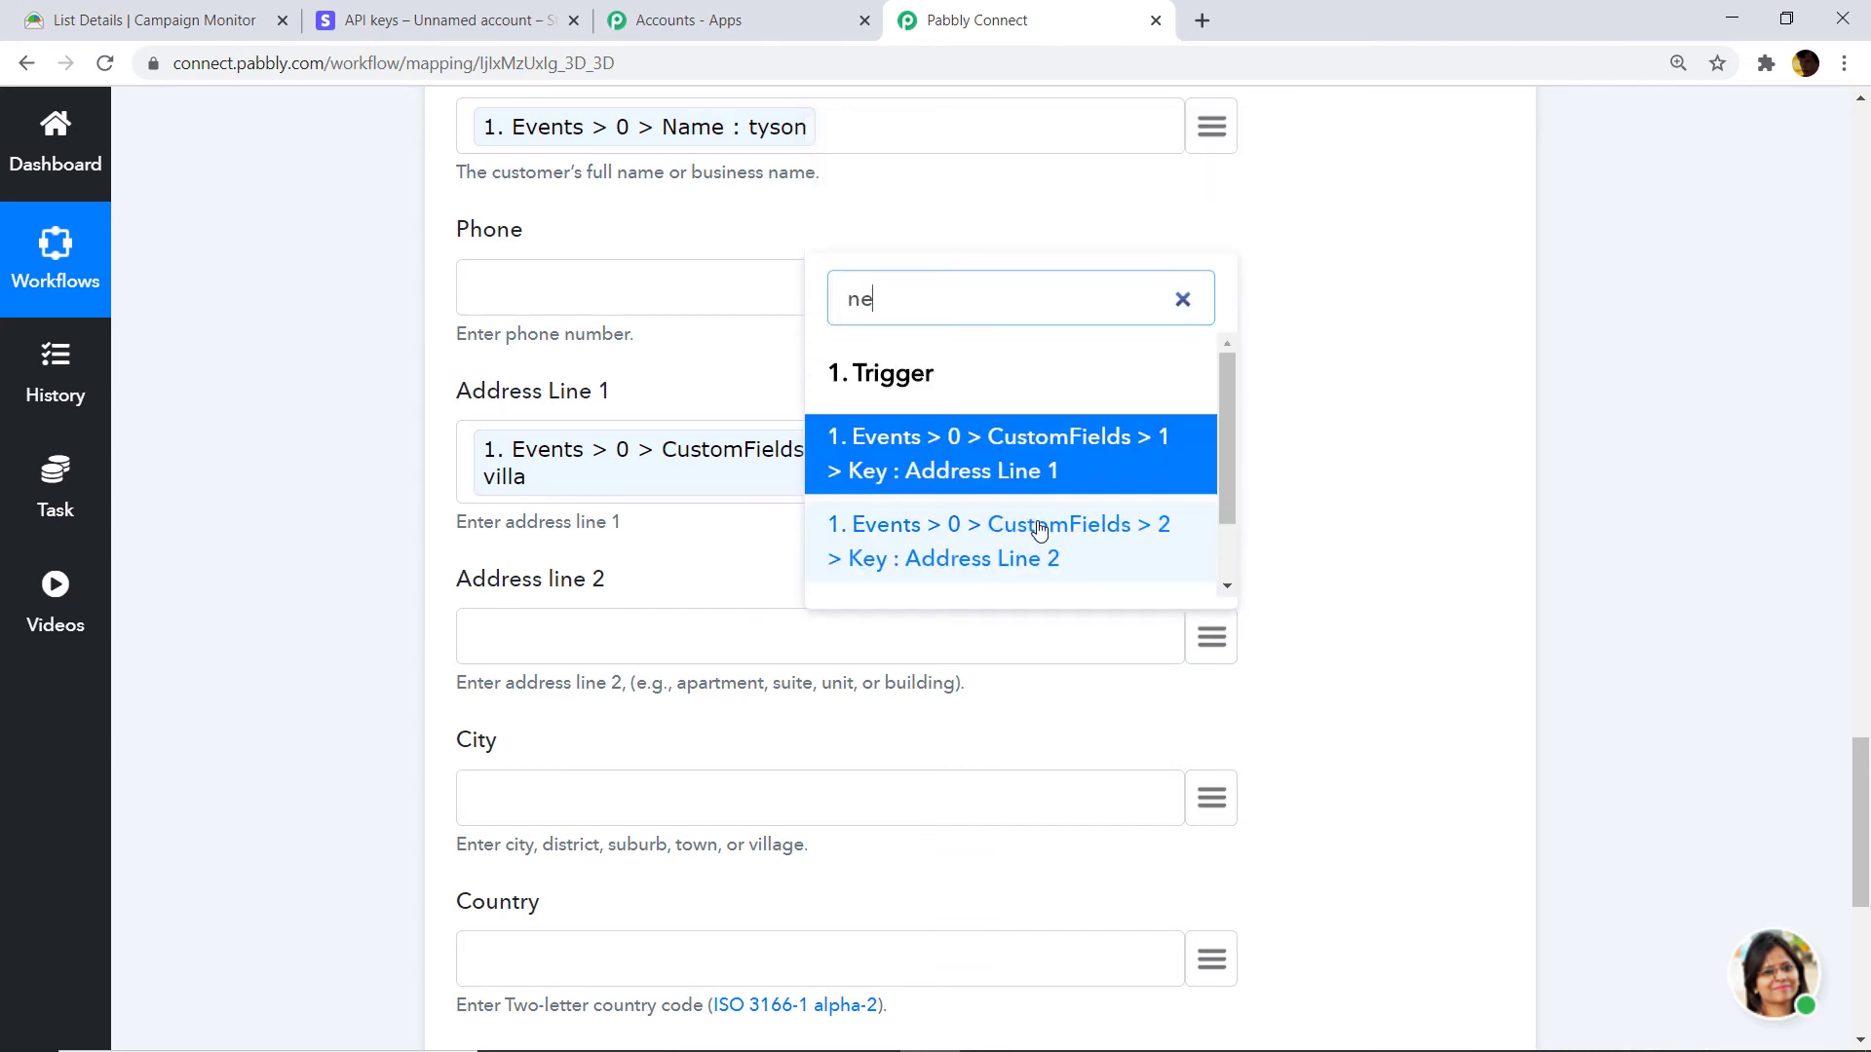
type("a")
left_click(1033, 538)
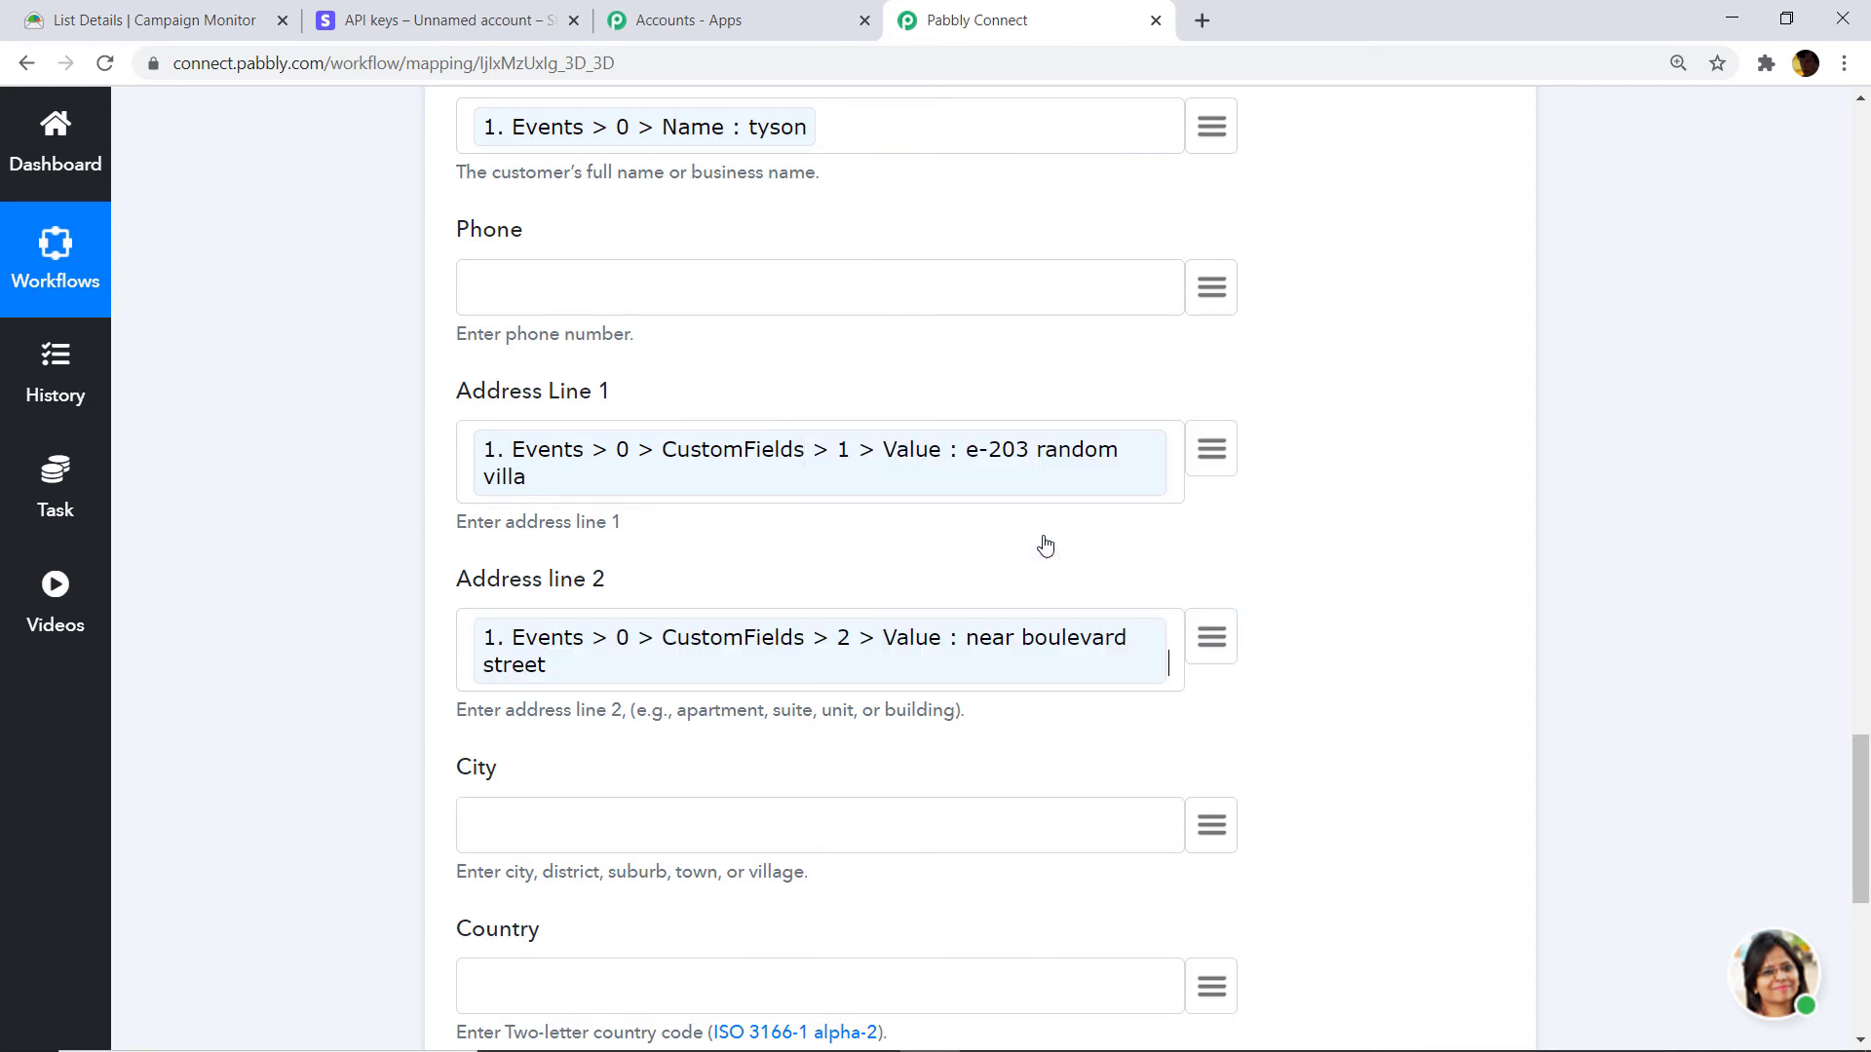
scroll(1057, 559, "down", 3)
scroll(1057, 559, "down", 1)
left_click(1215, 466)
type("b")
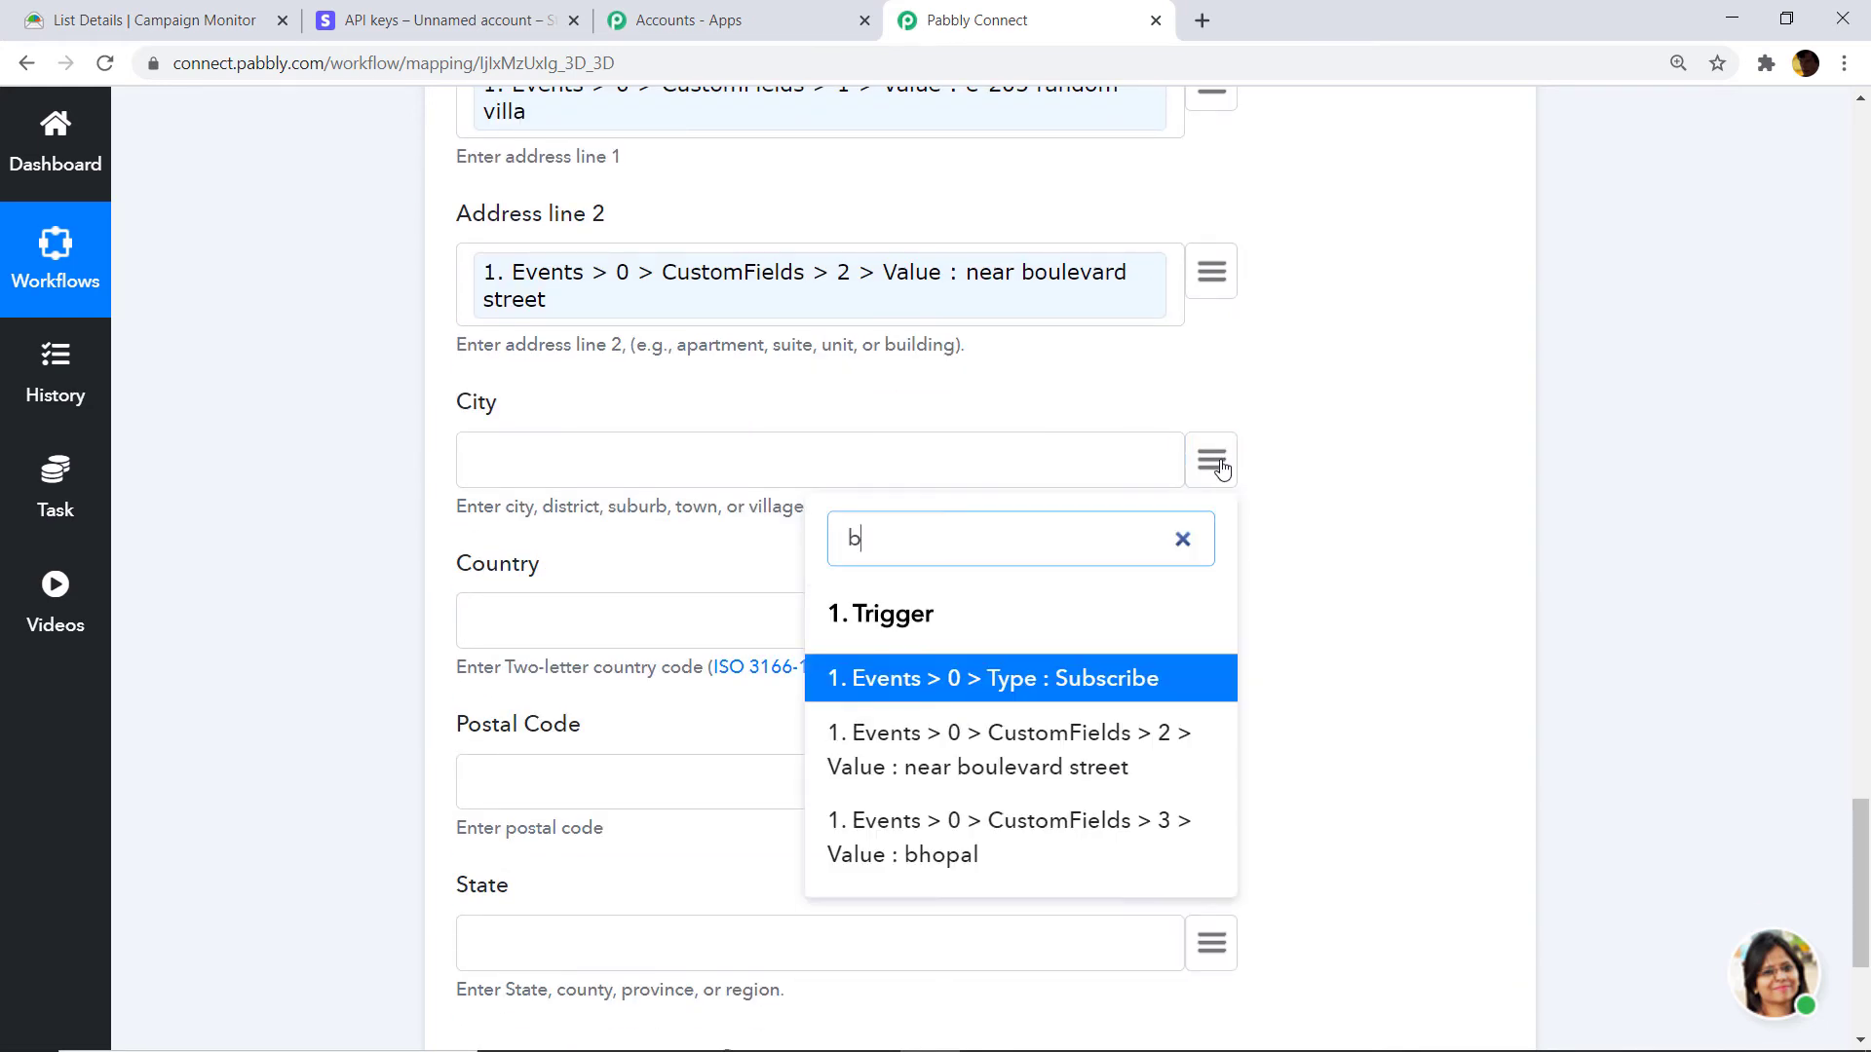
type("hop")
left_click(996, 662)
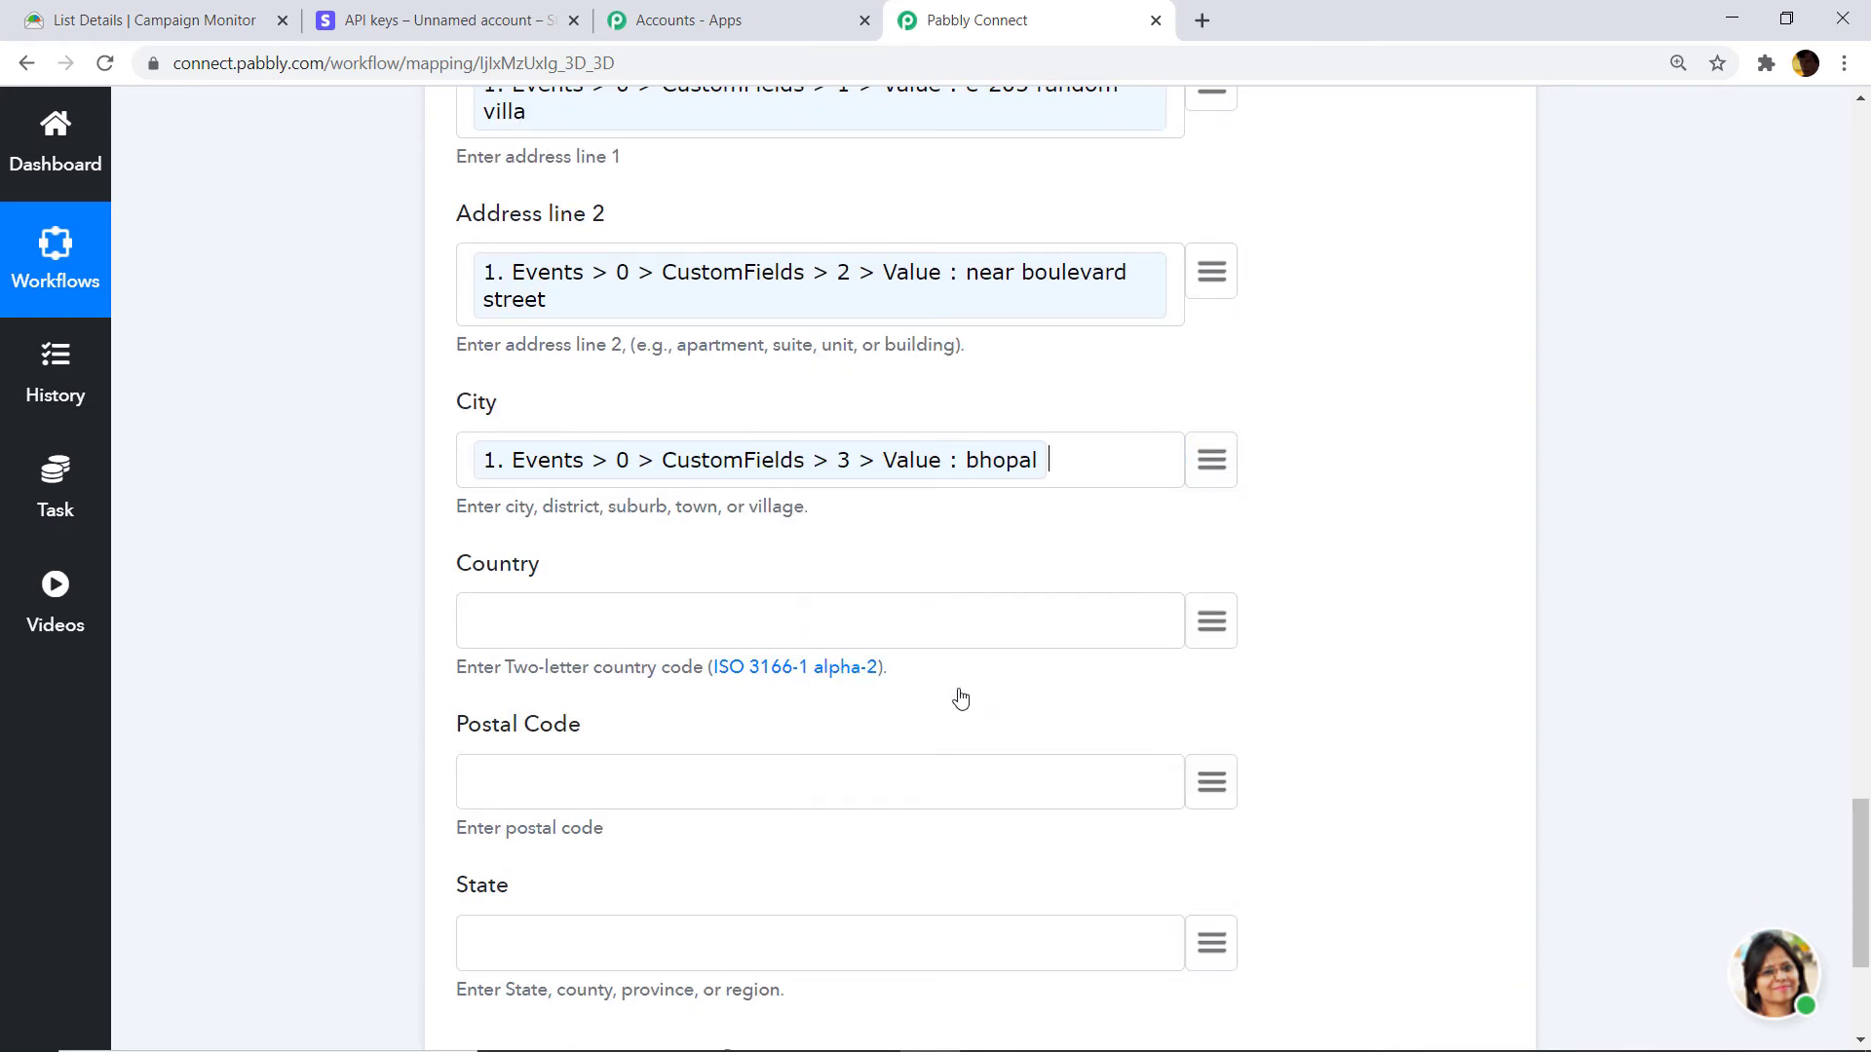
Map the subscriber's country and state values into the Country and State fields.
scroll(962, 697, "down", 2)
left_click(1218, 376)
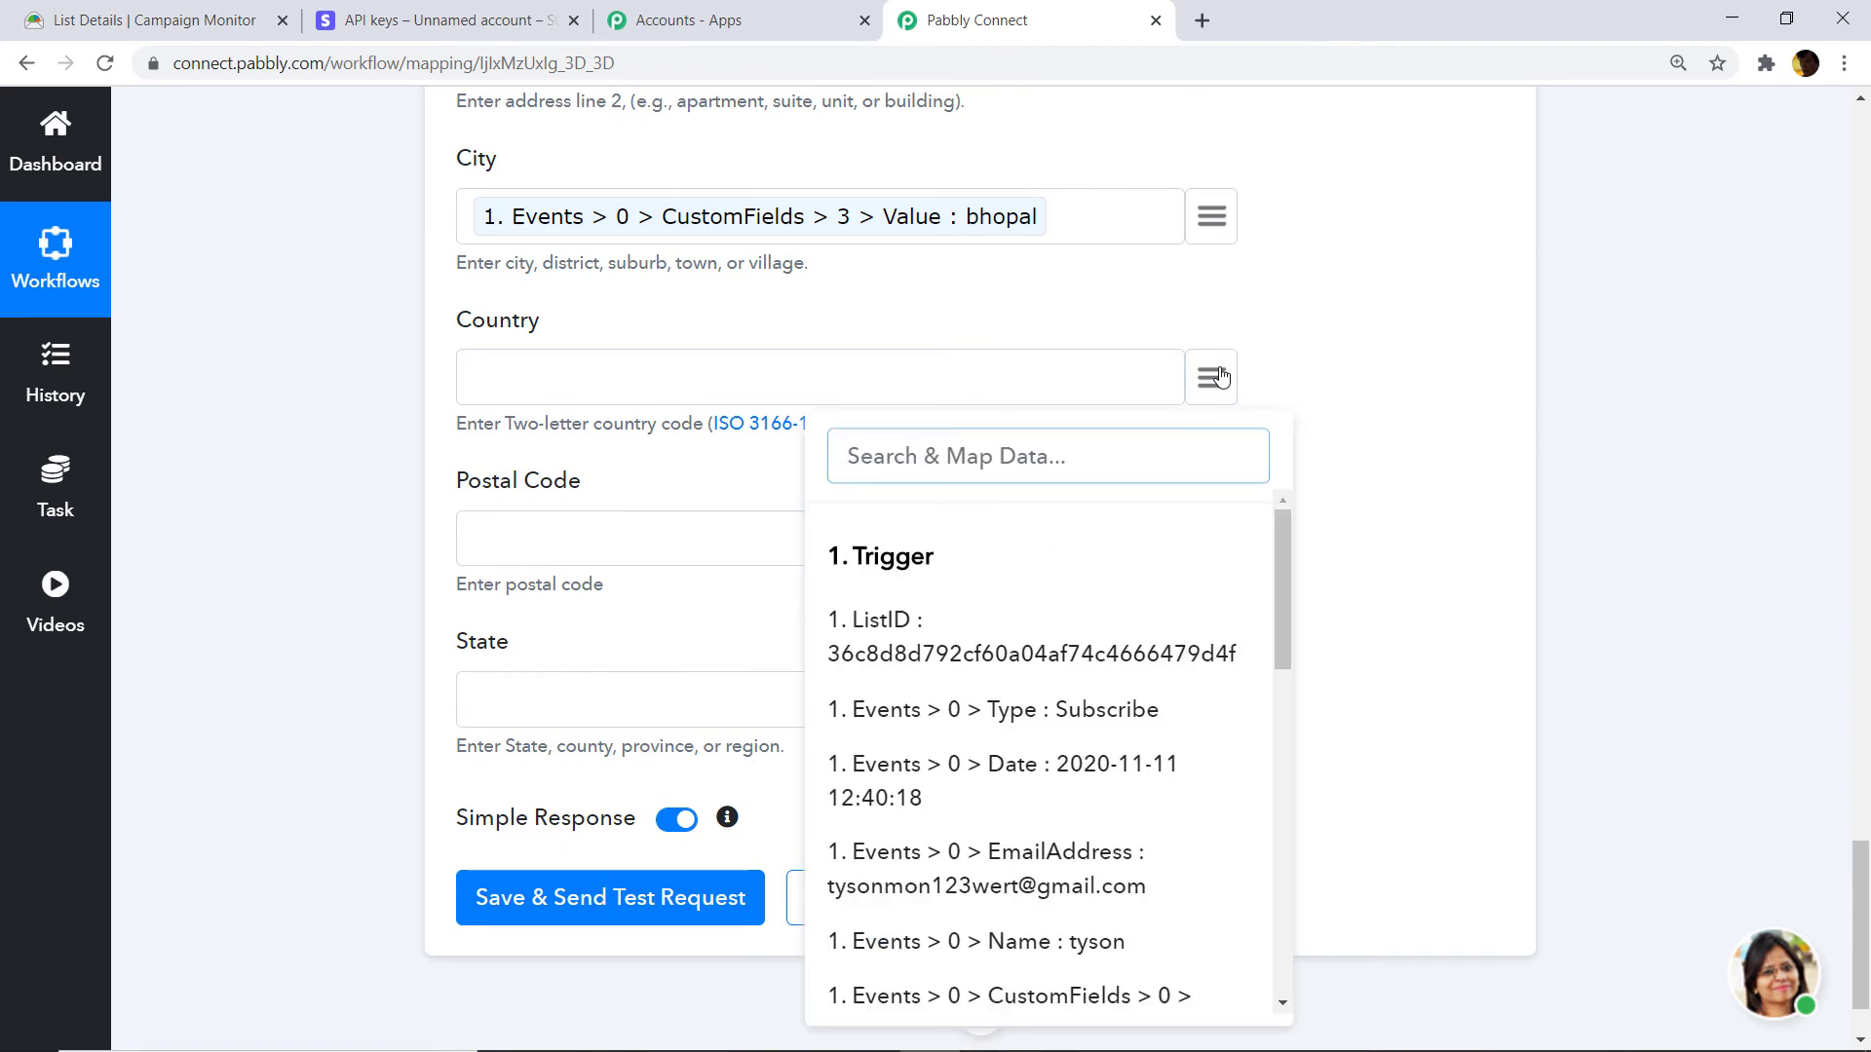
type("ind")
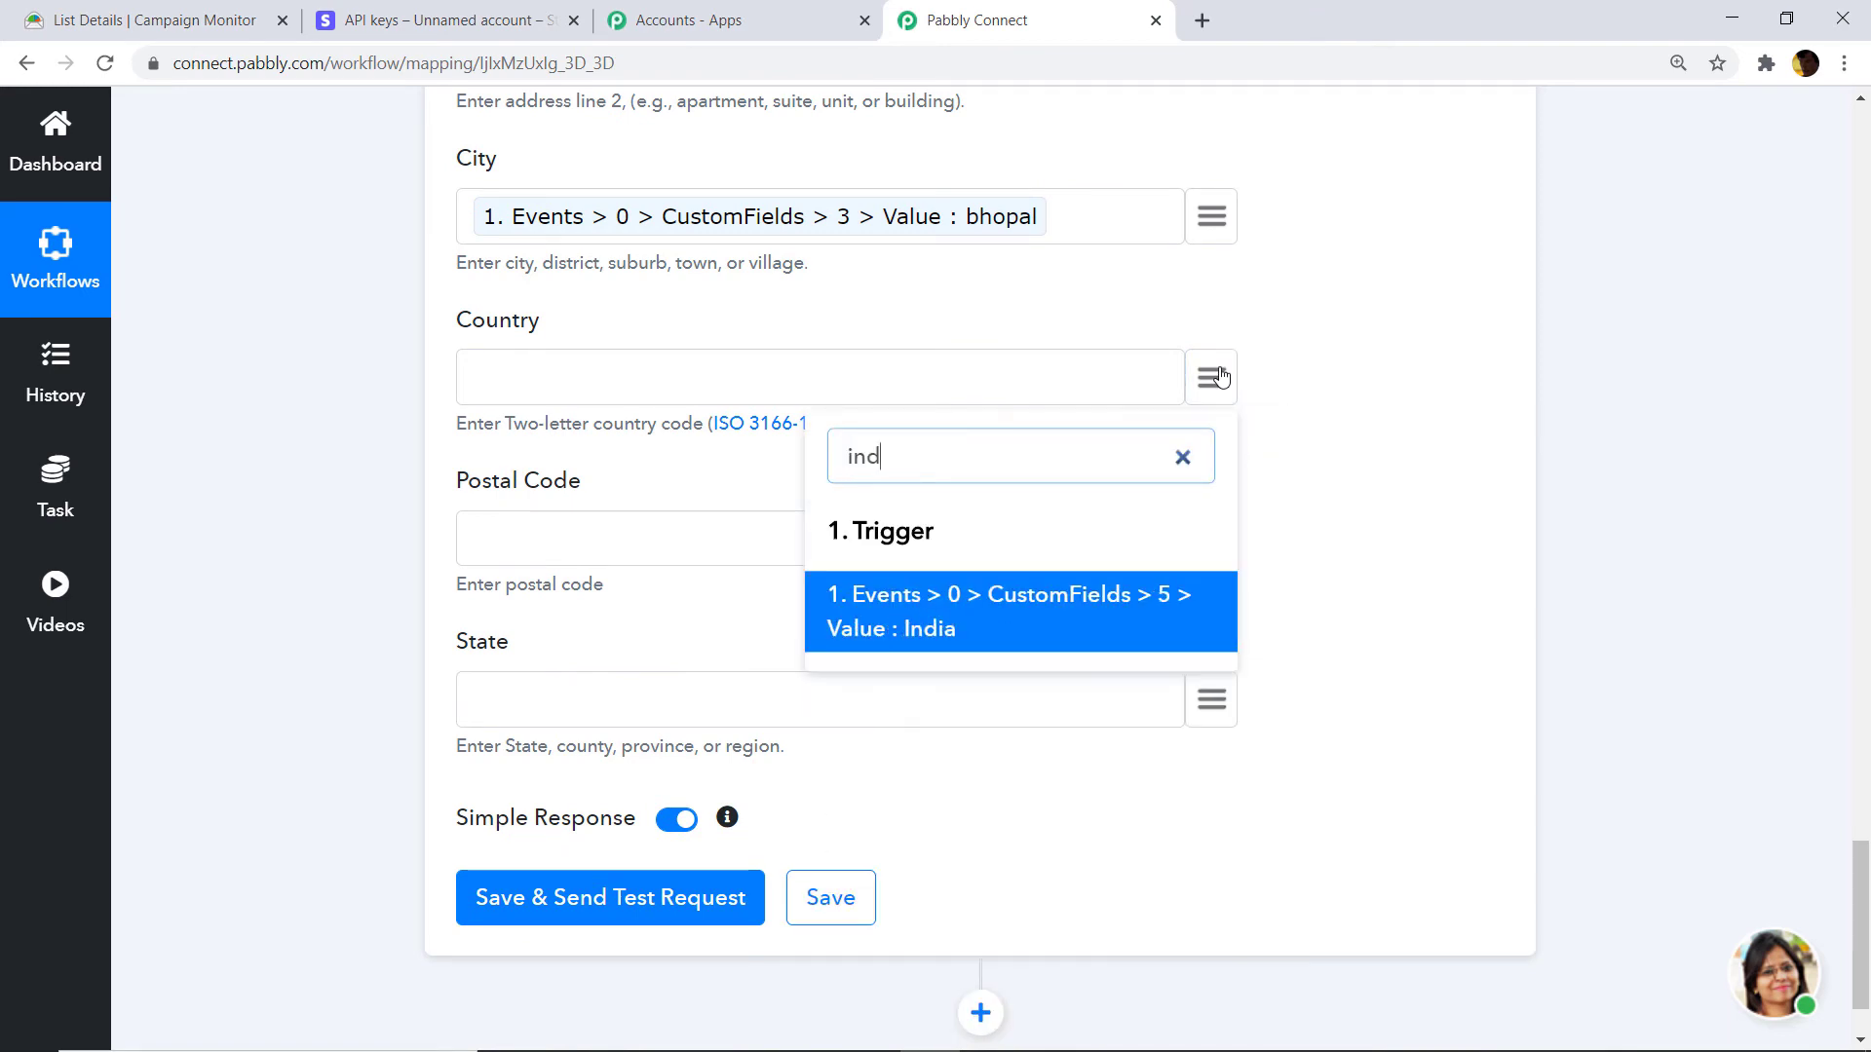
left_click(970, 614)
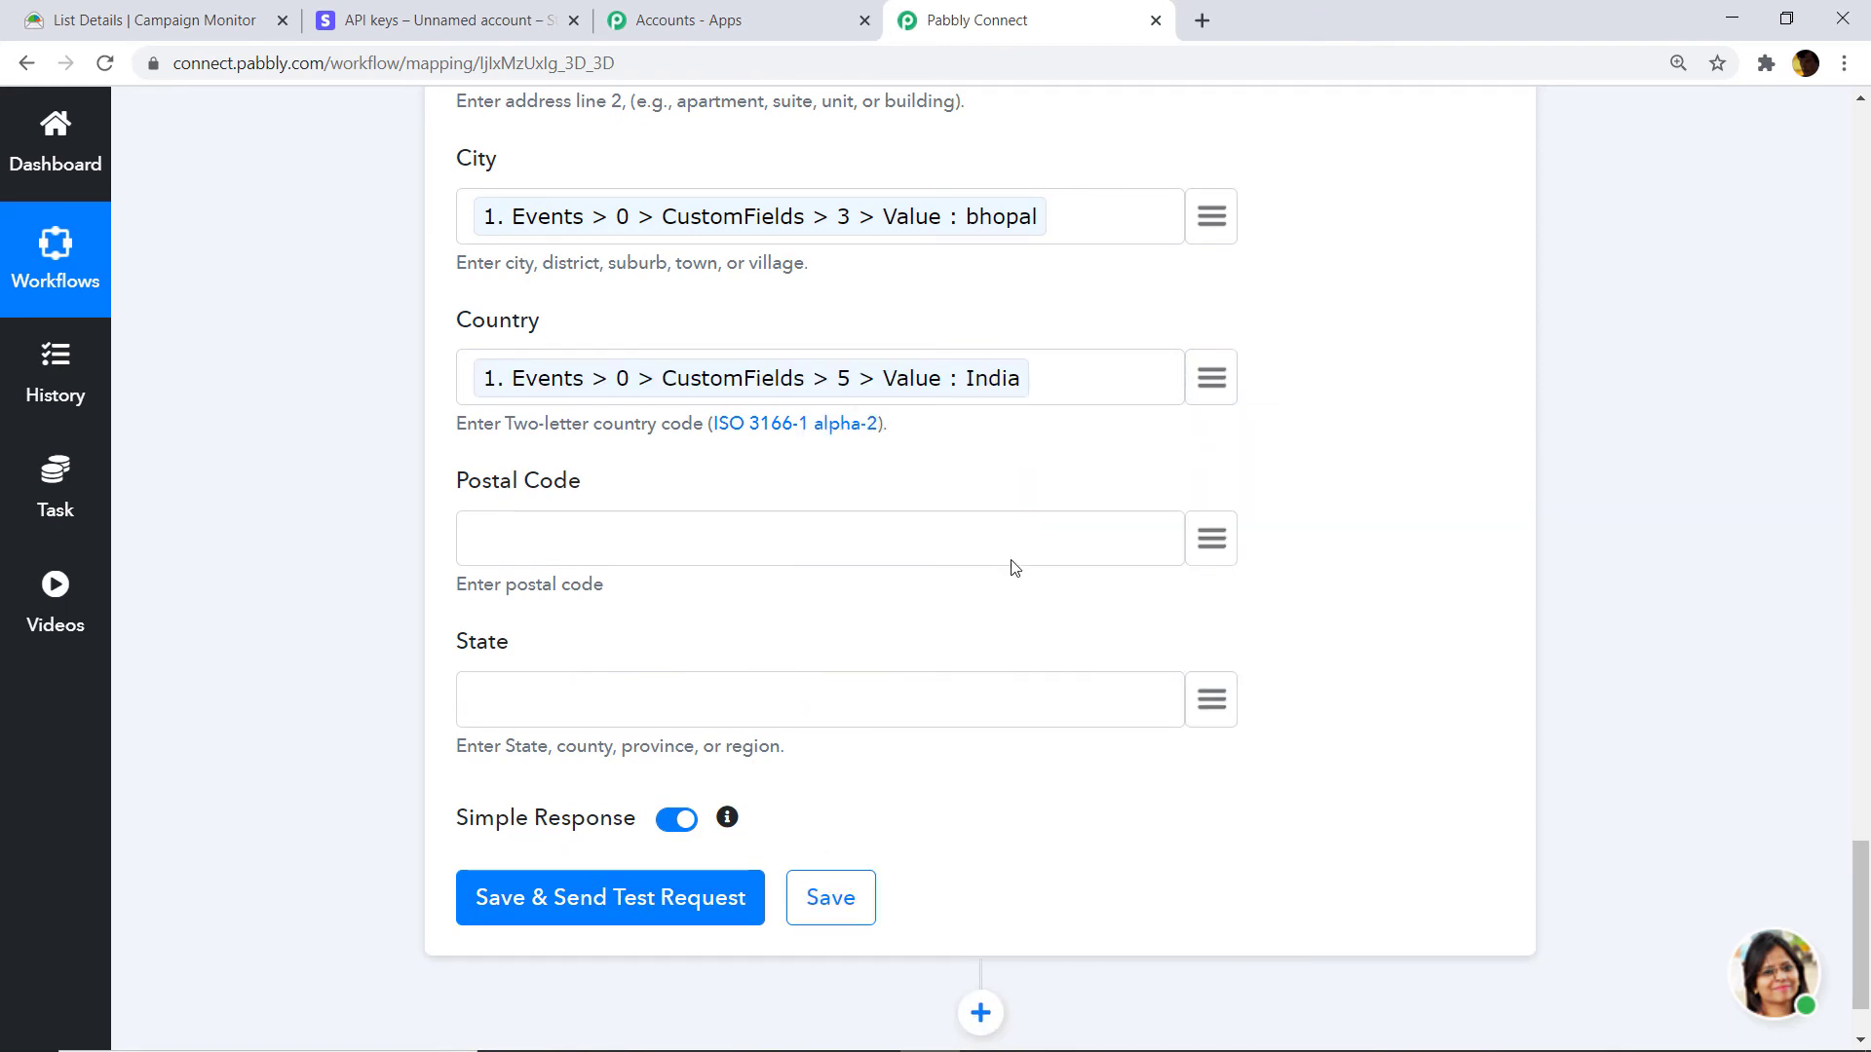
left_click(1216, 701)
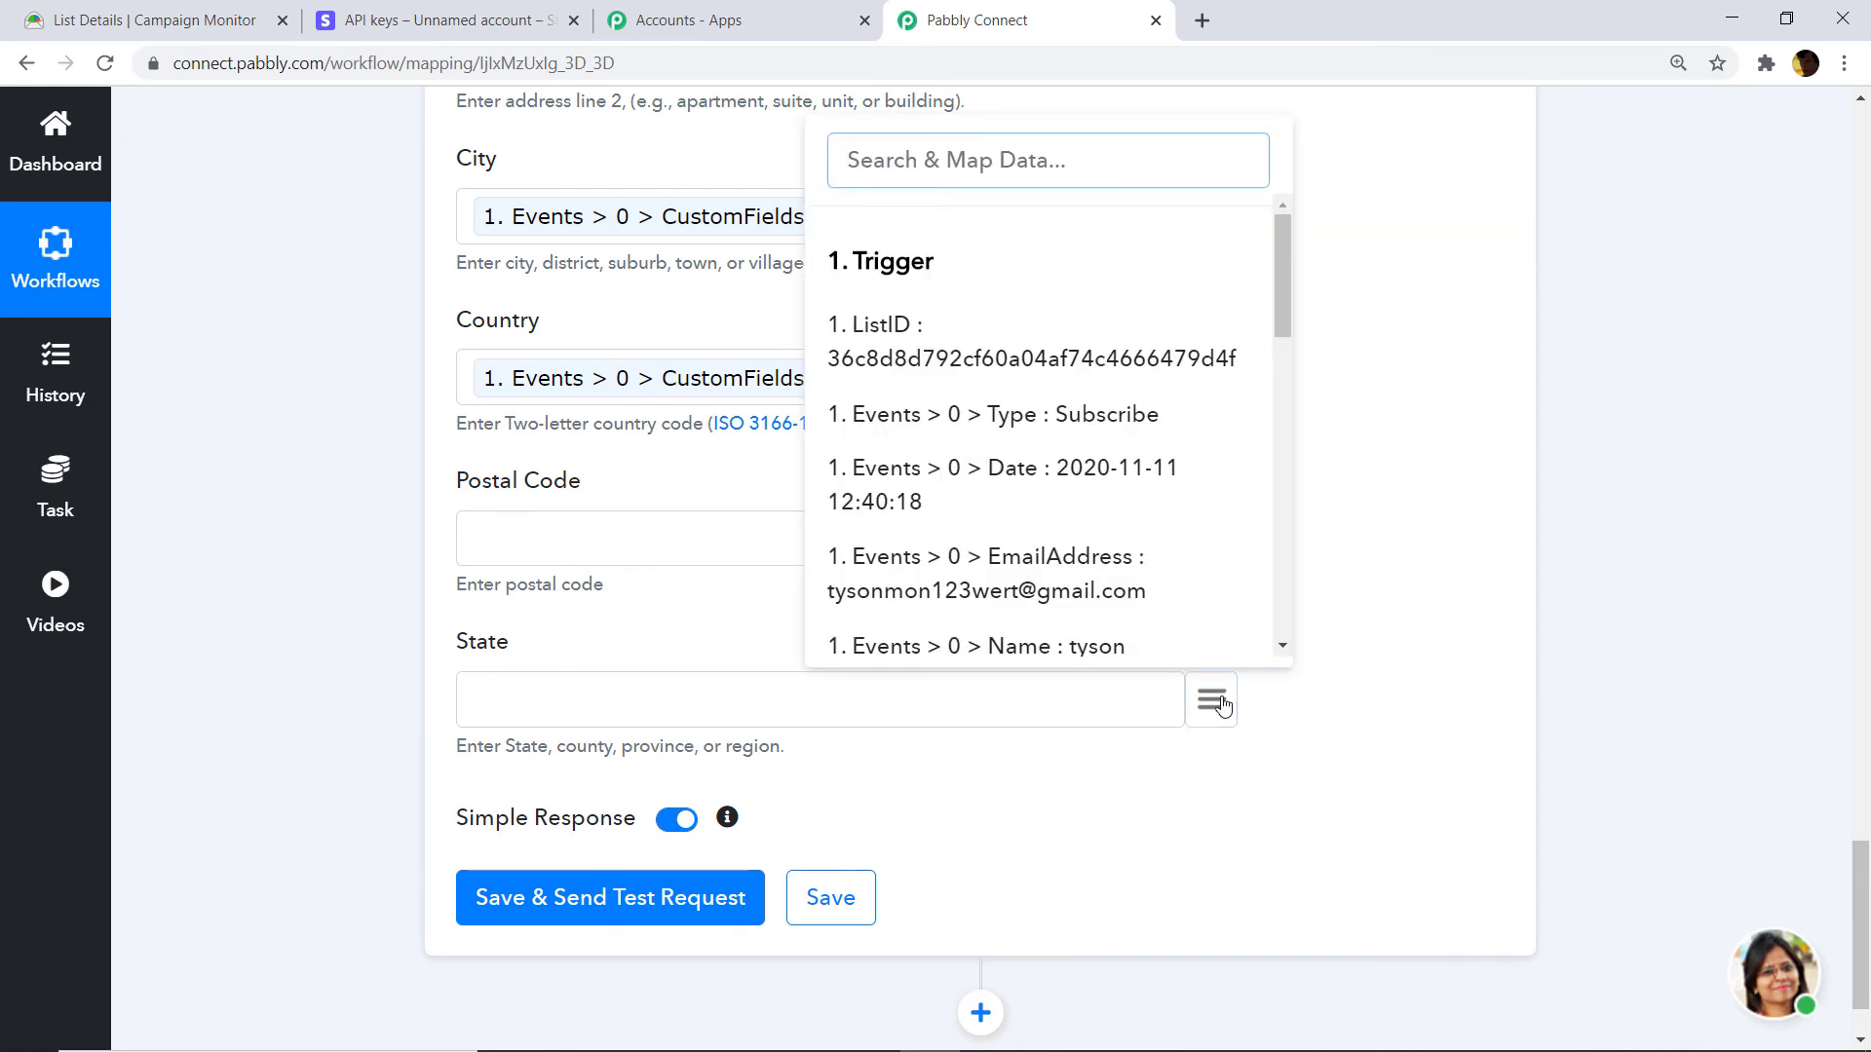
type("madhy")
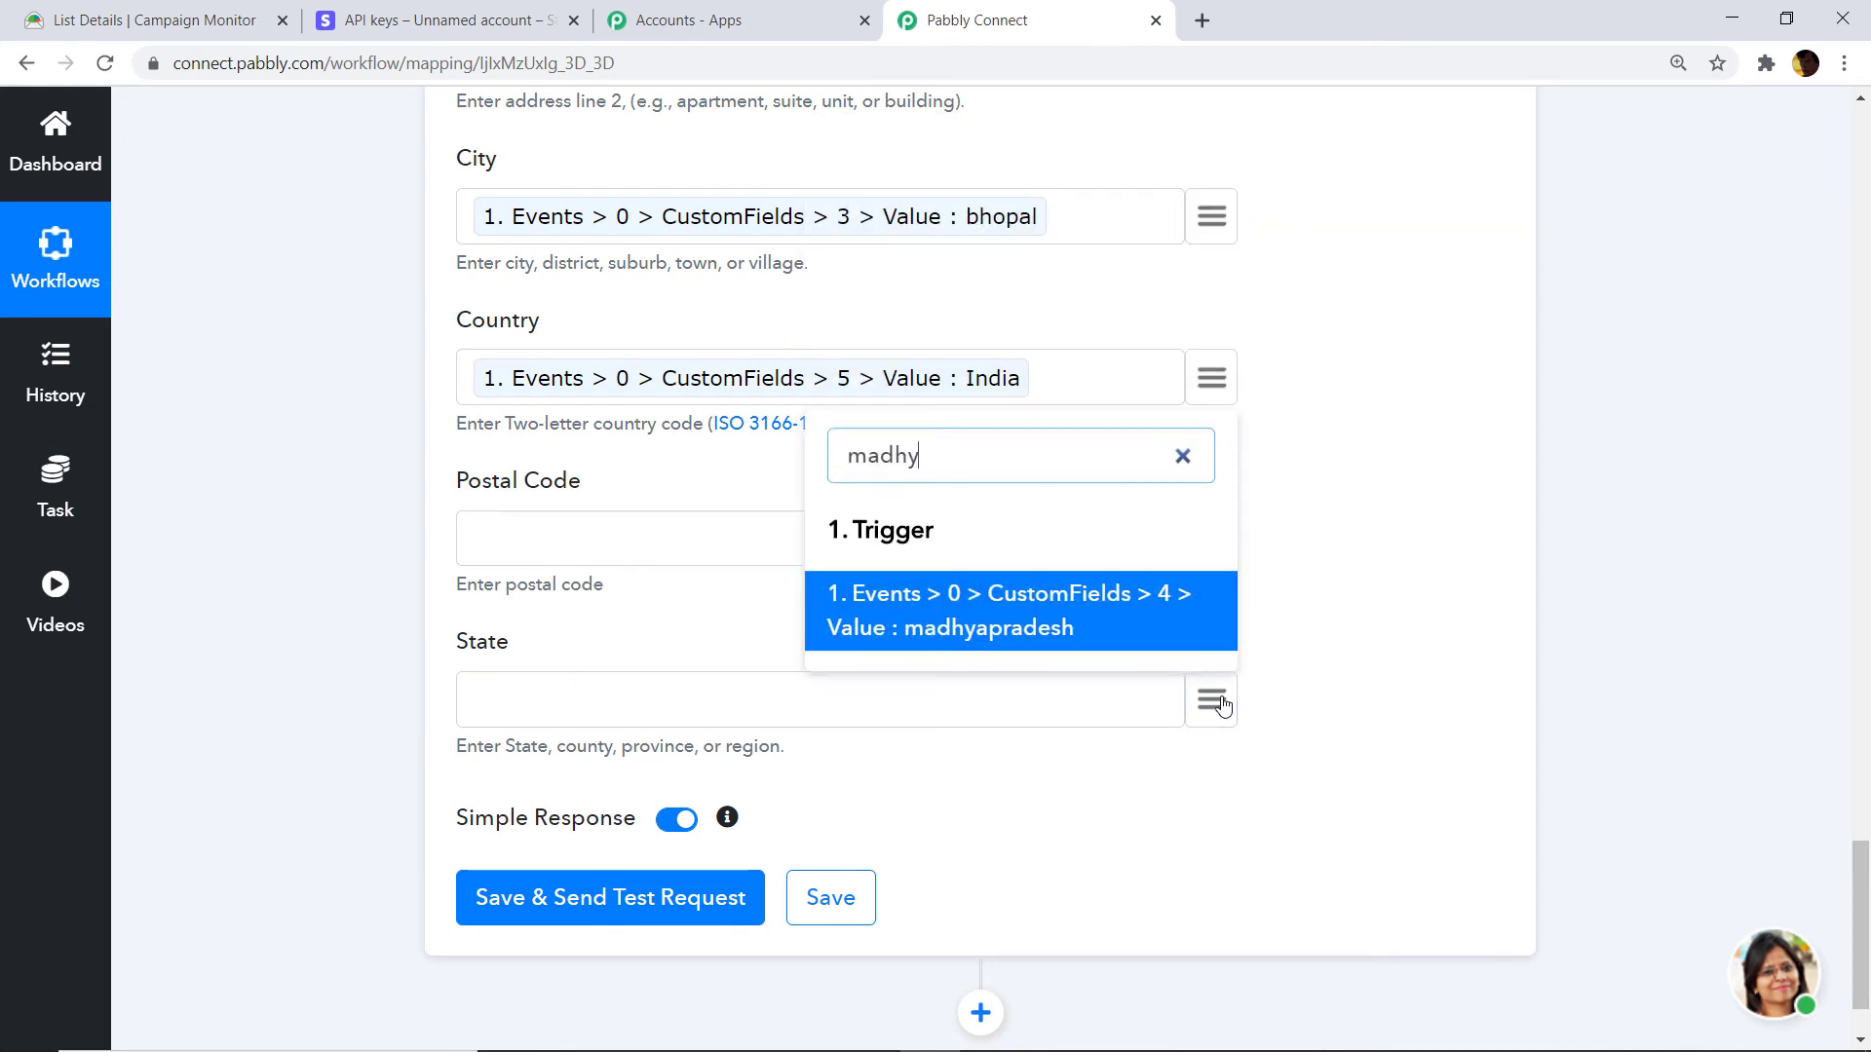
left_click(1009, 599)
Save the Stripe step and send a test request, creating the customer.
scroll(1303, 577, "up", 7)
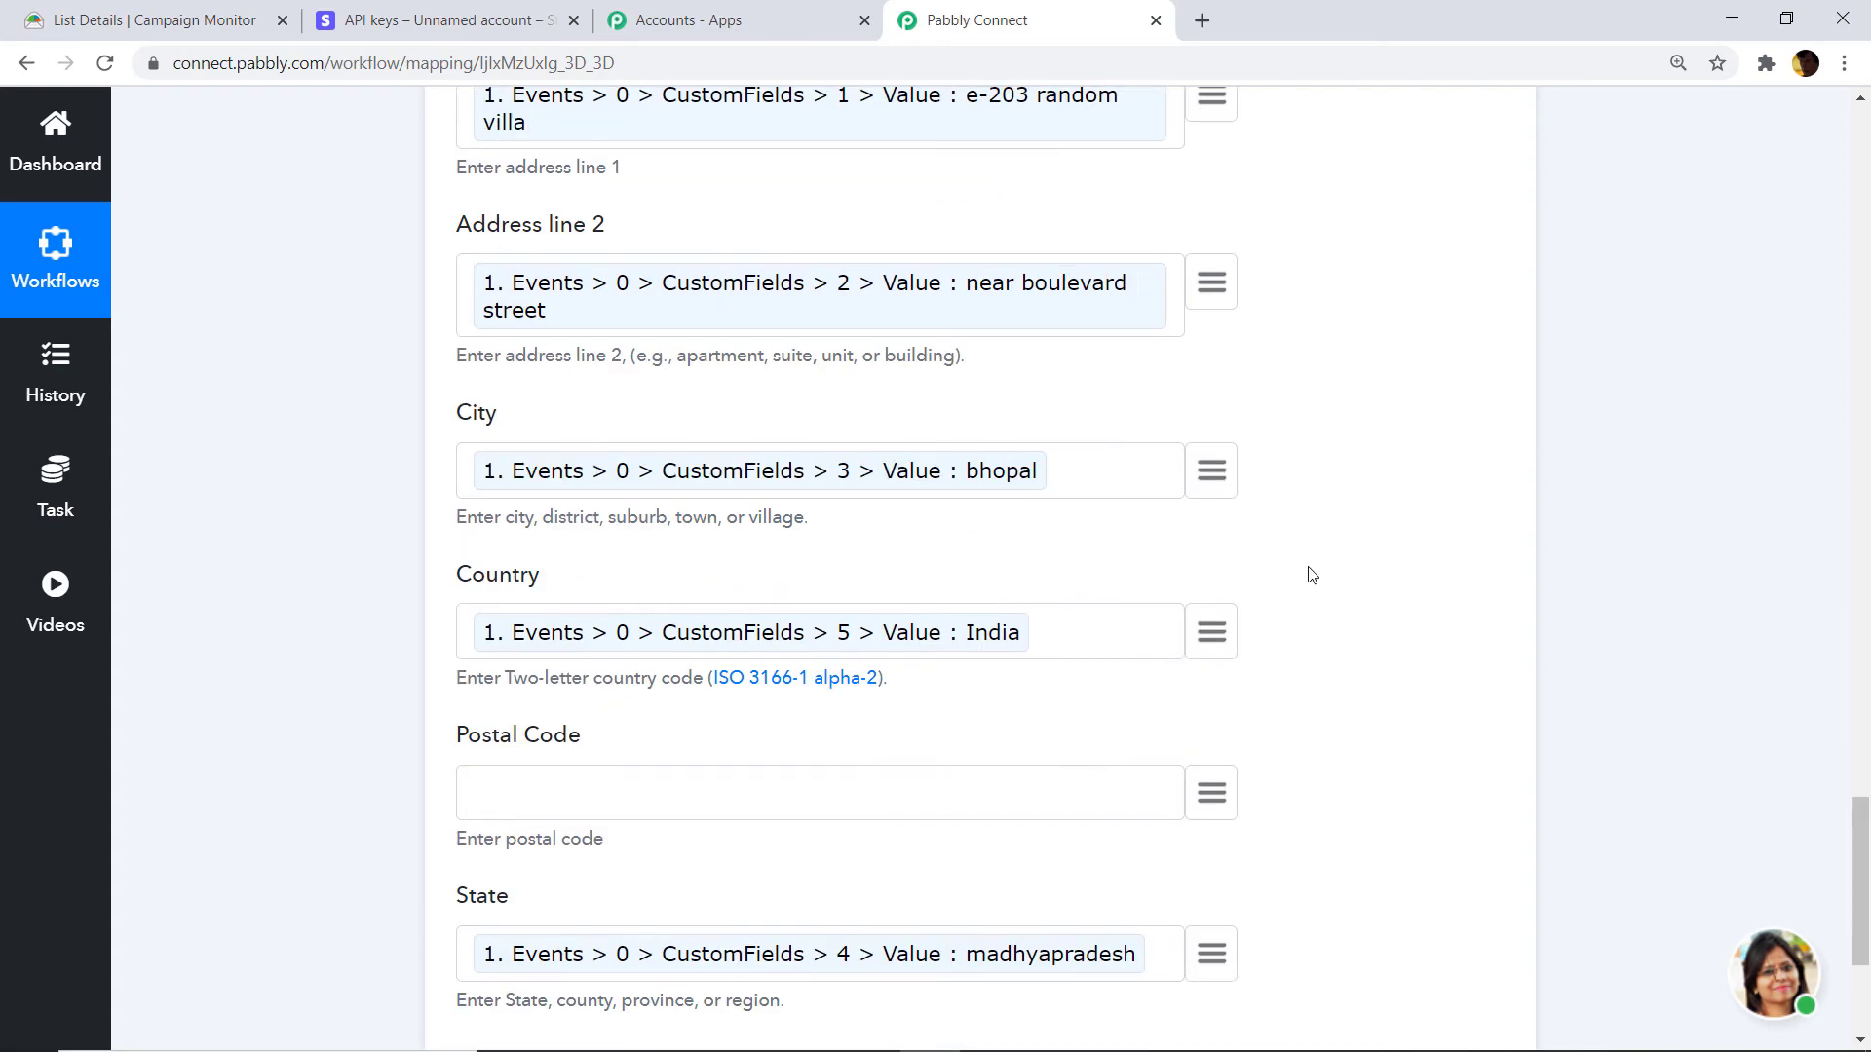
scroll(1266, 555, "up", 4)
scroll(1290, 652, "down", 5)
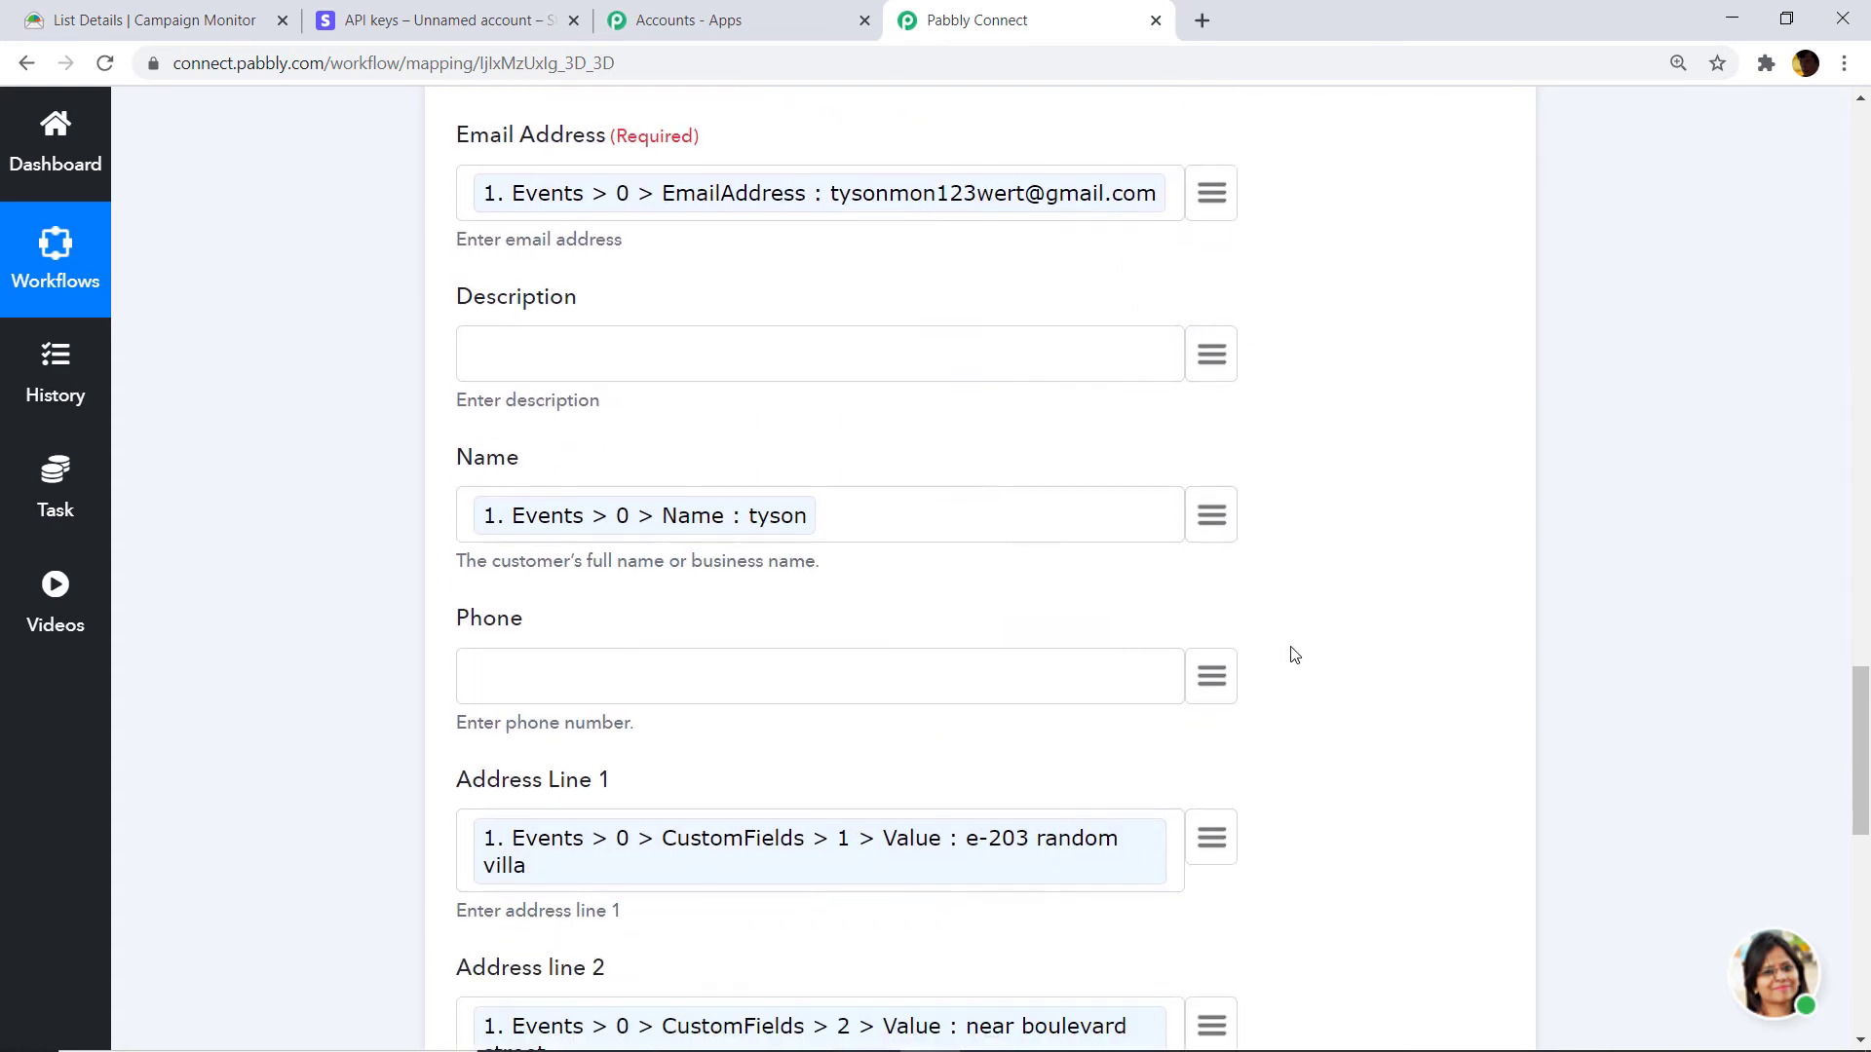
scroll(1304, 647, "down", 4)
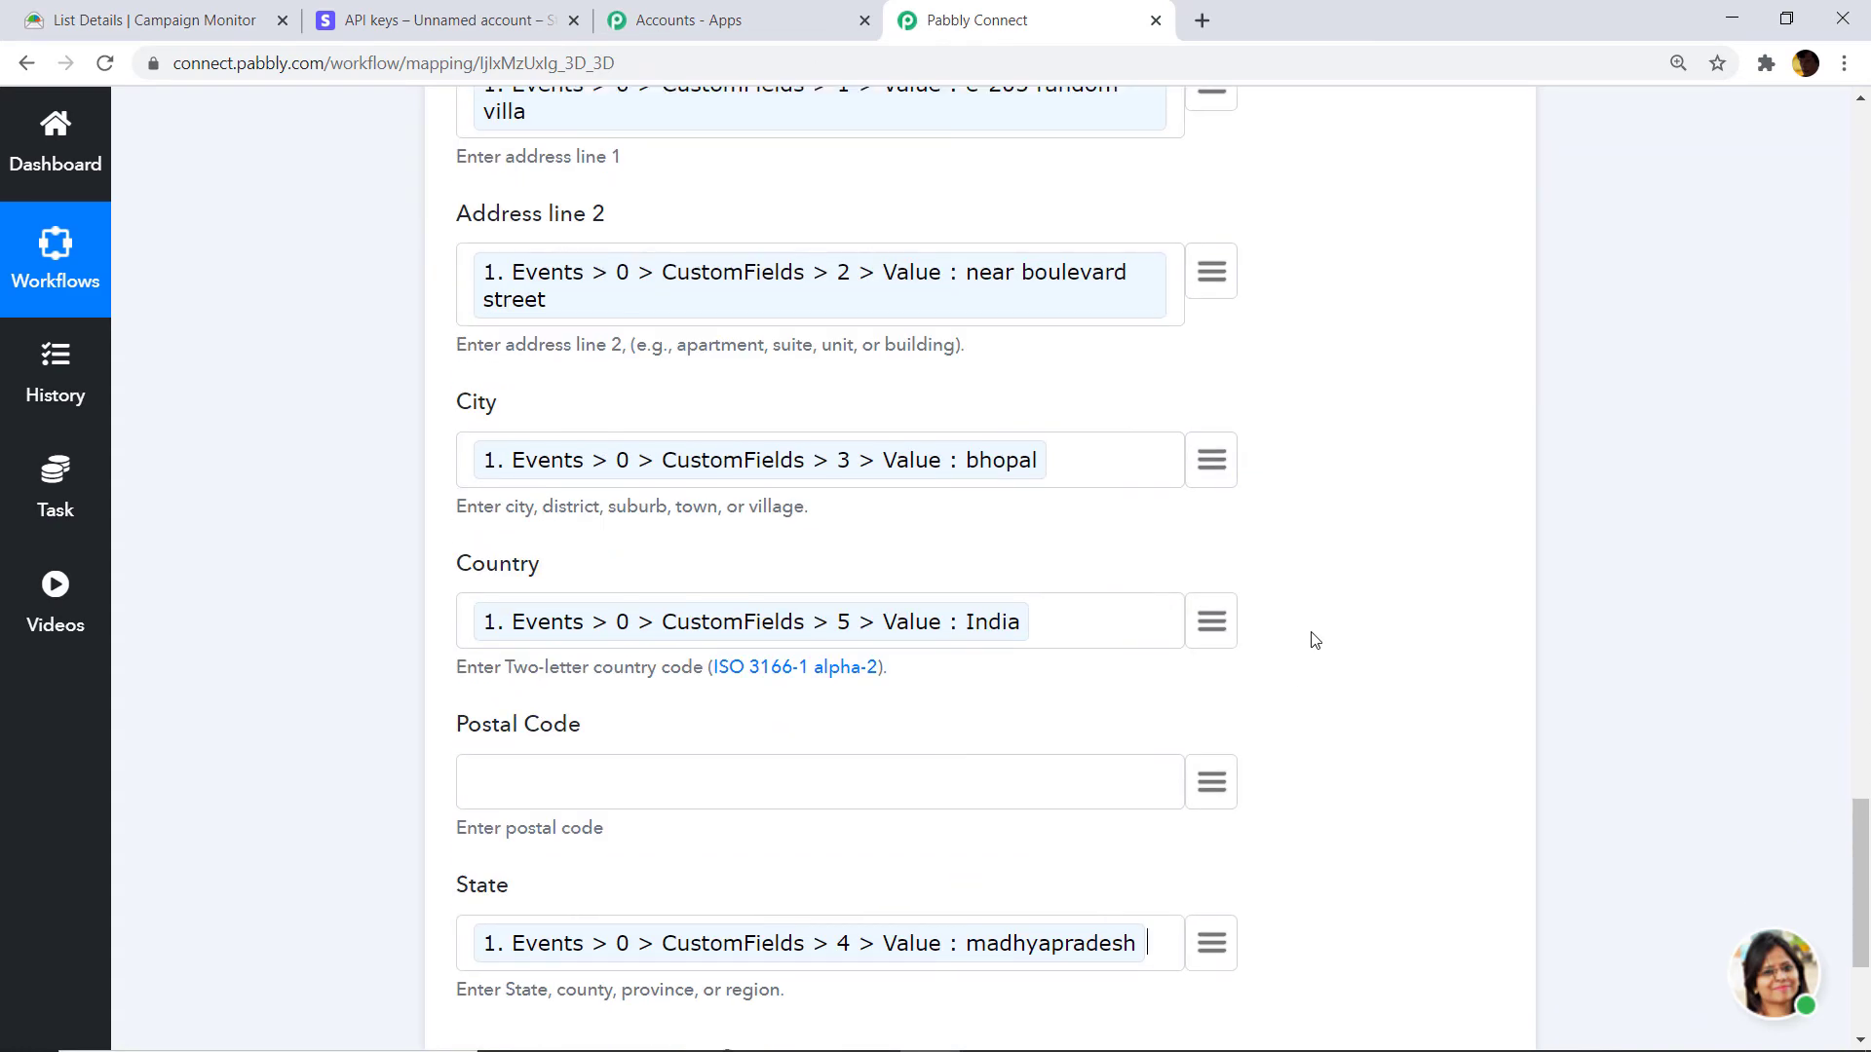
scroll(1315, 635, "up", 8)
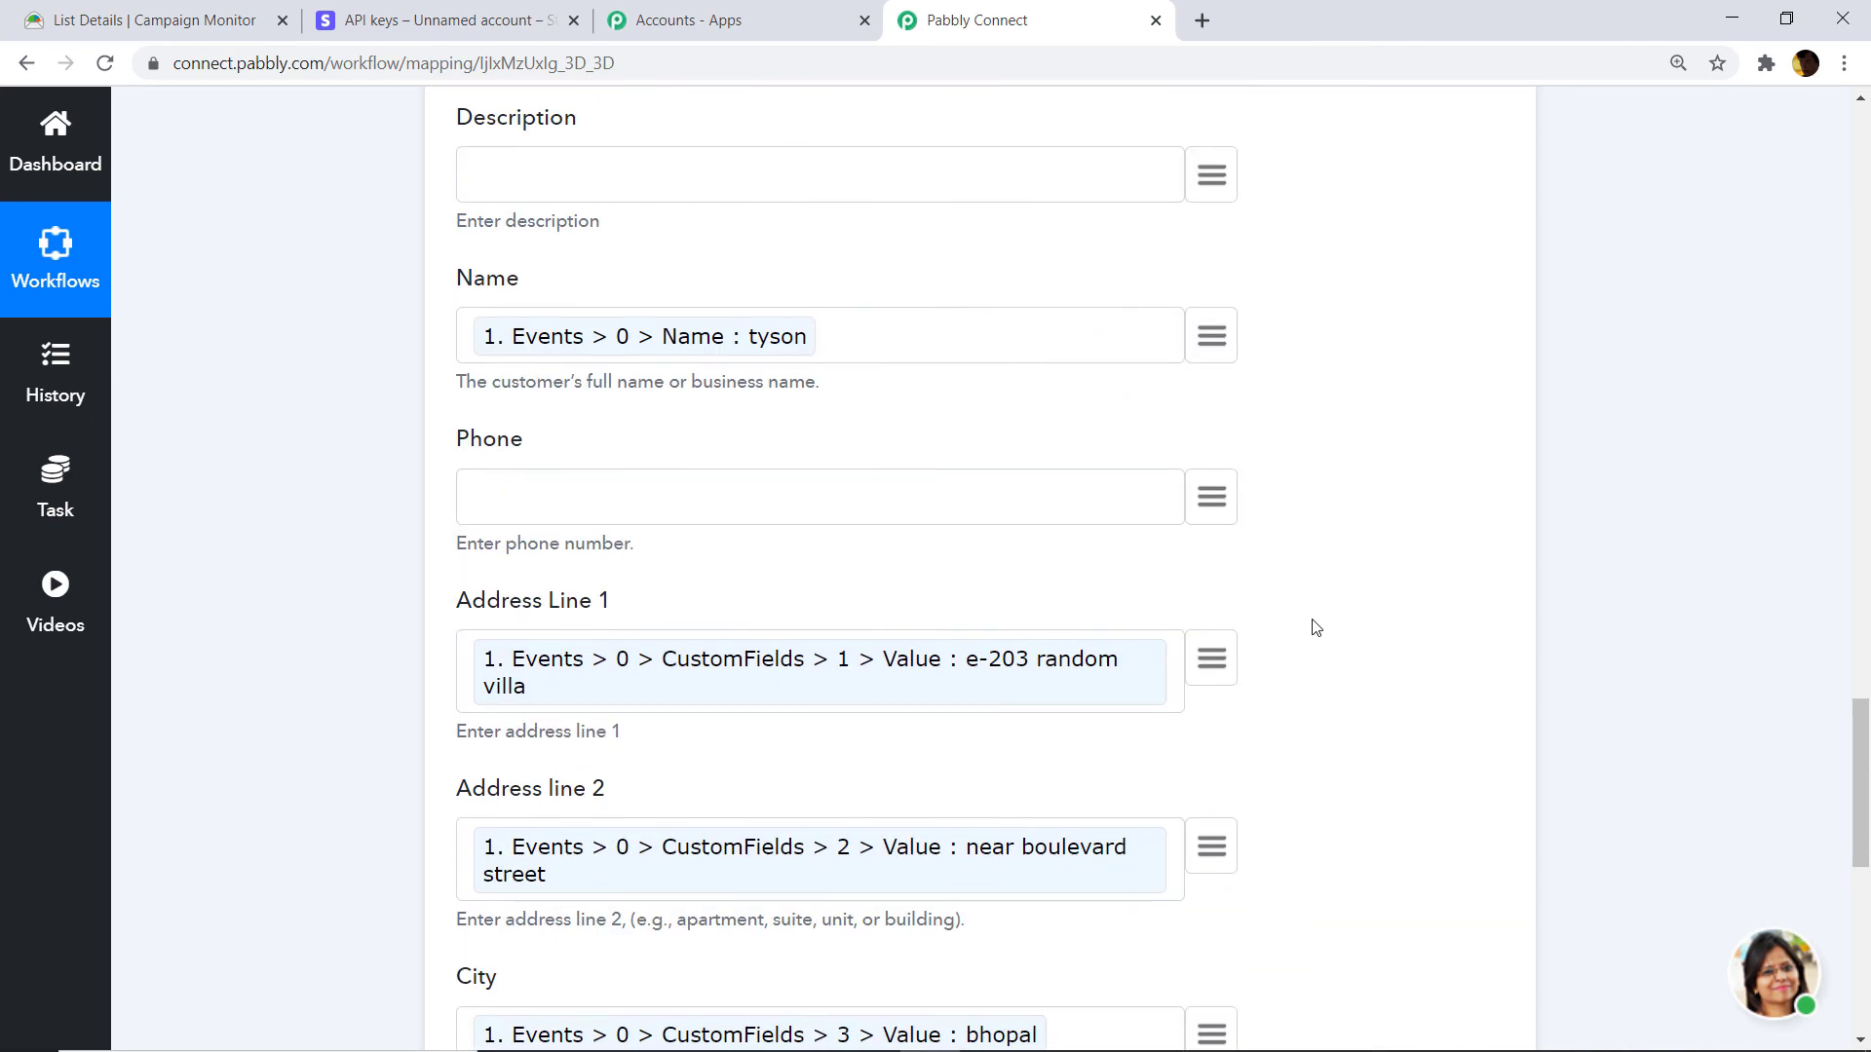
scroll(1330, 575, "down", 10)
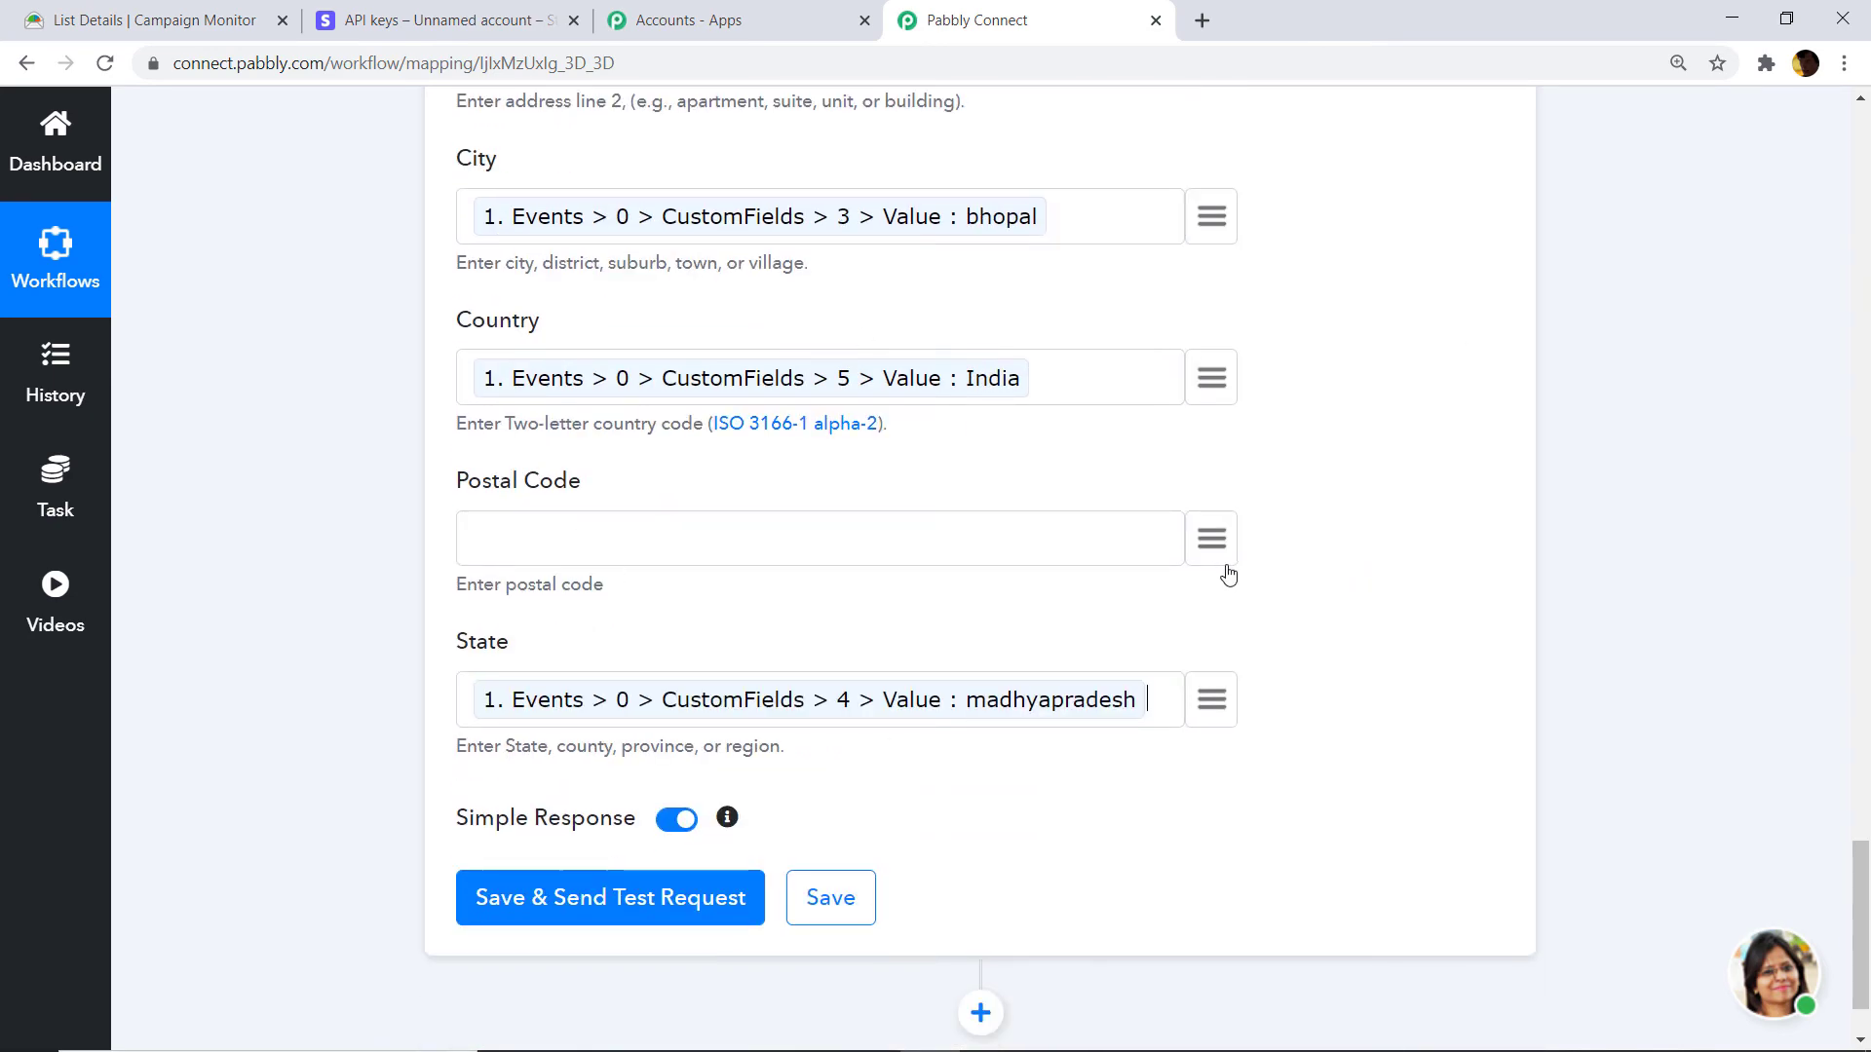
left_click(592, 901)
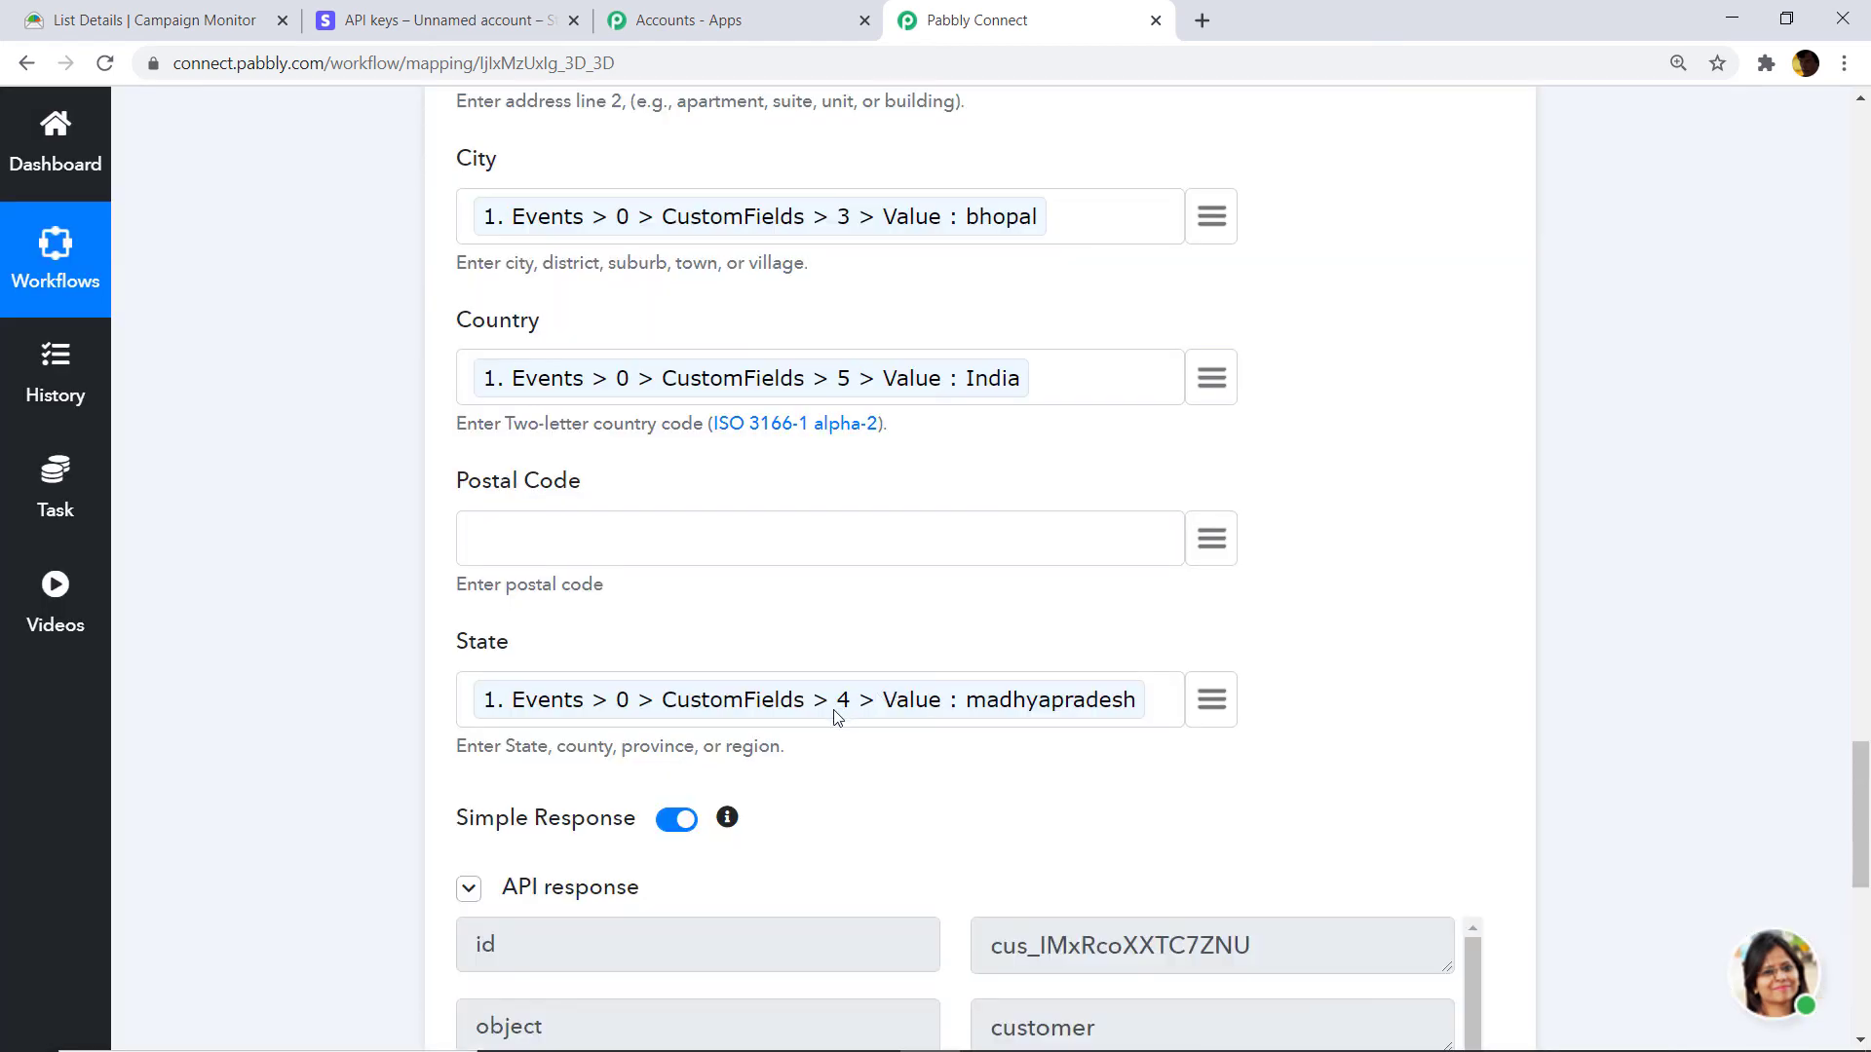
scroll(826, 723, "down", 4)
scroll(826, 721, "down", 3)
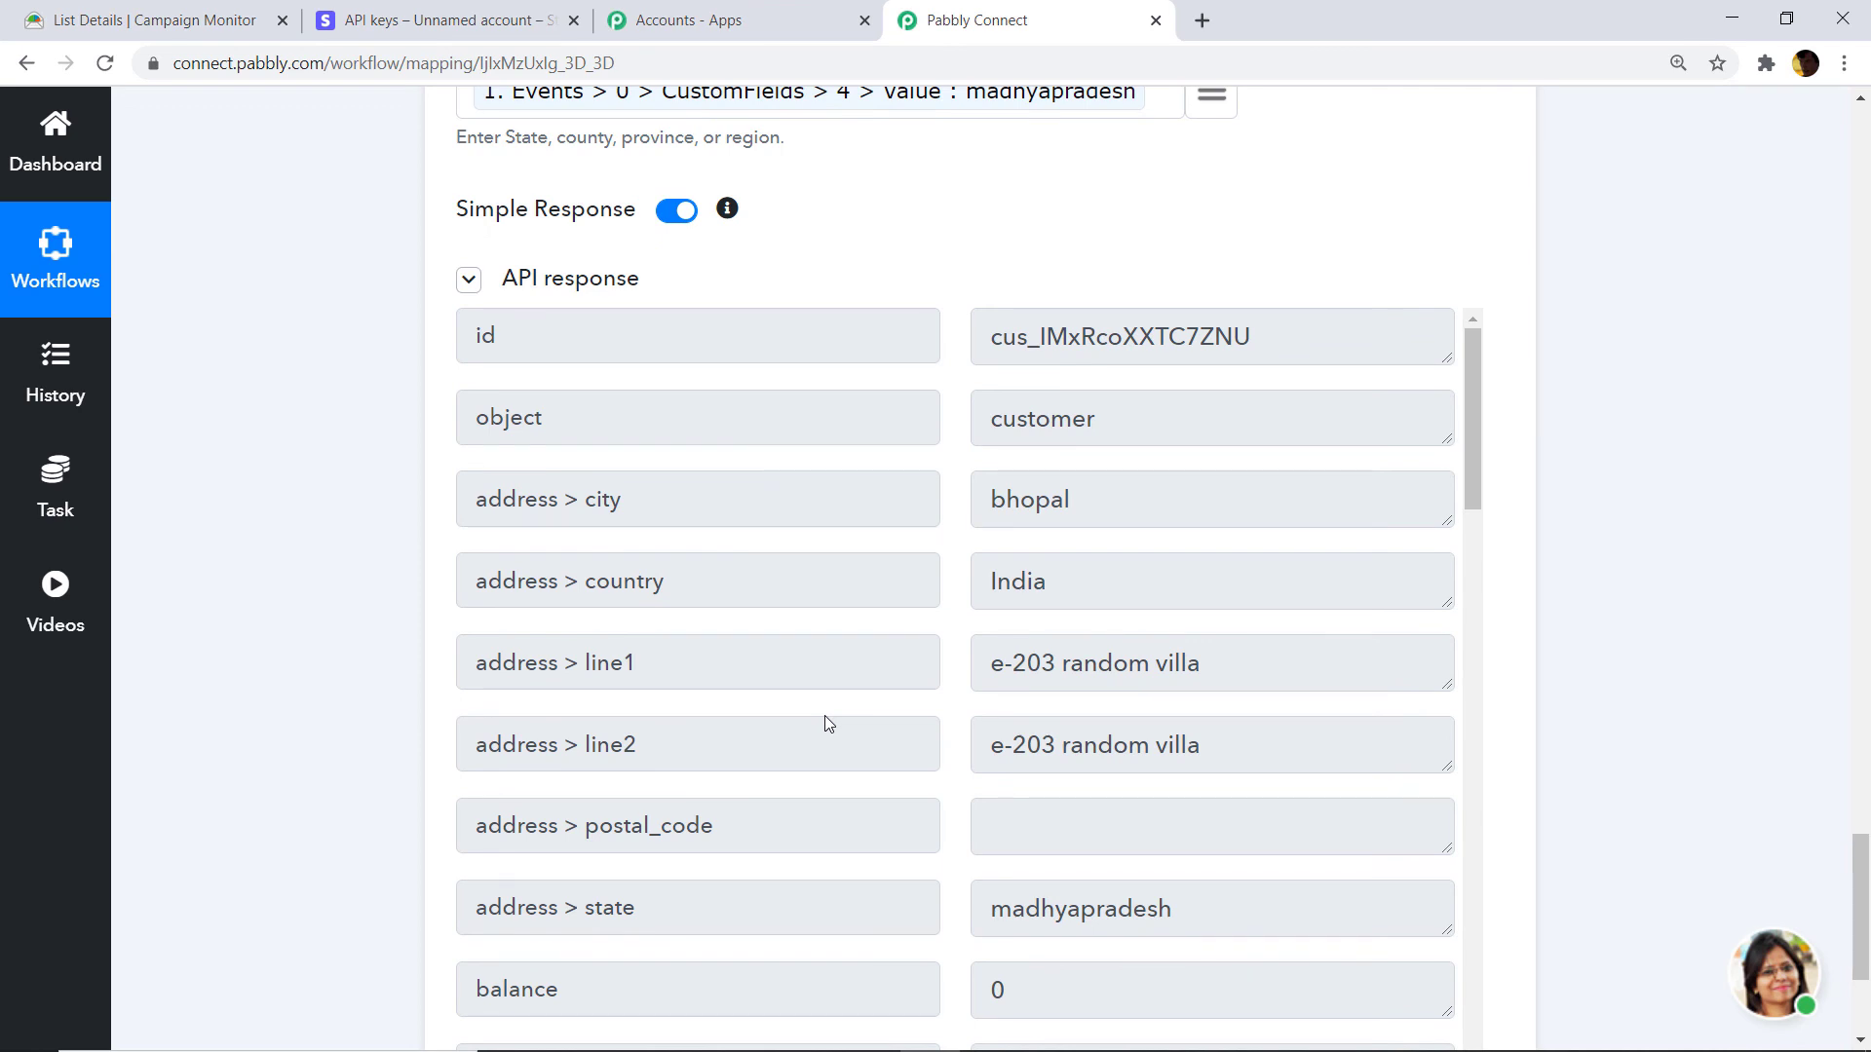
Open the newest Stripe customer and expand its details to show the mapped billing address, city, state and country.
left_click(448, 20)
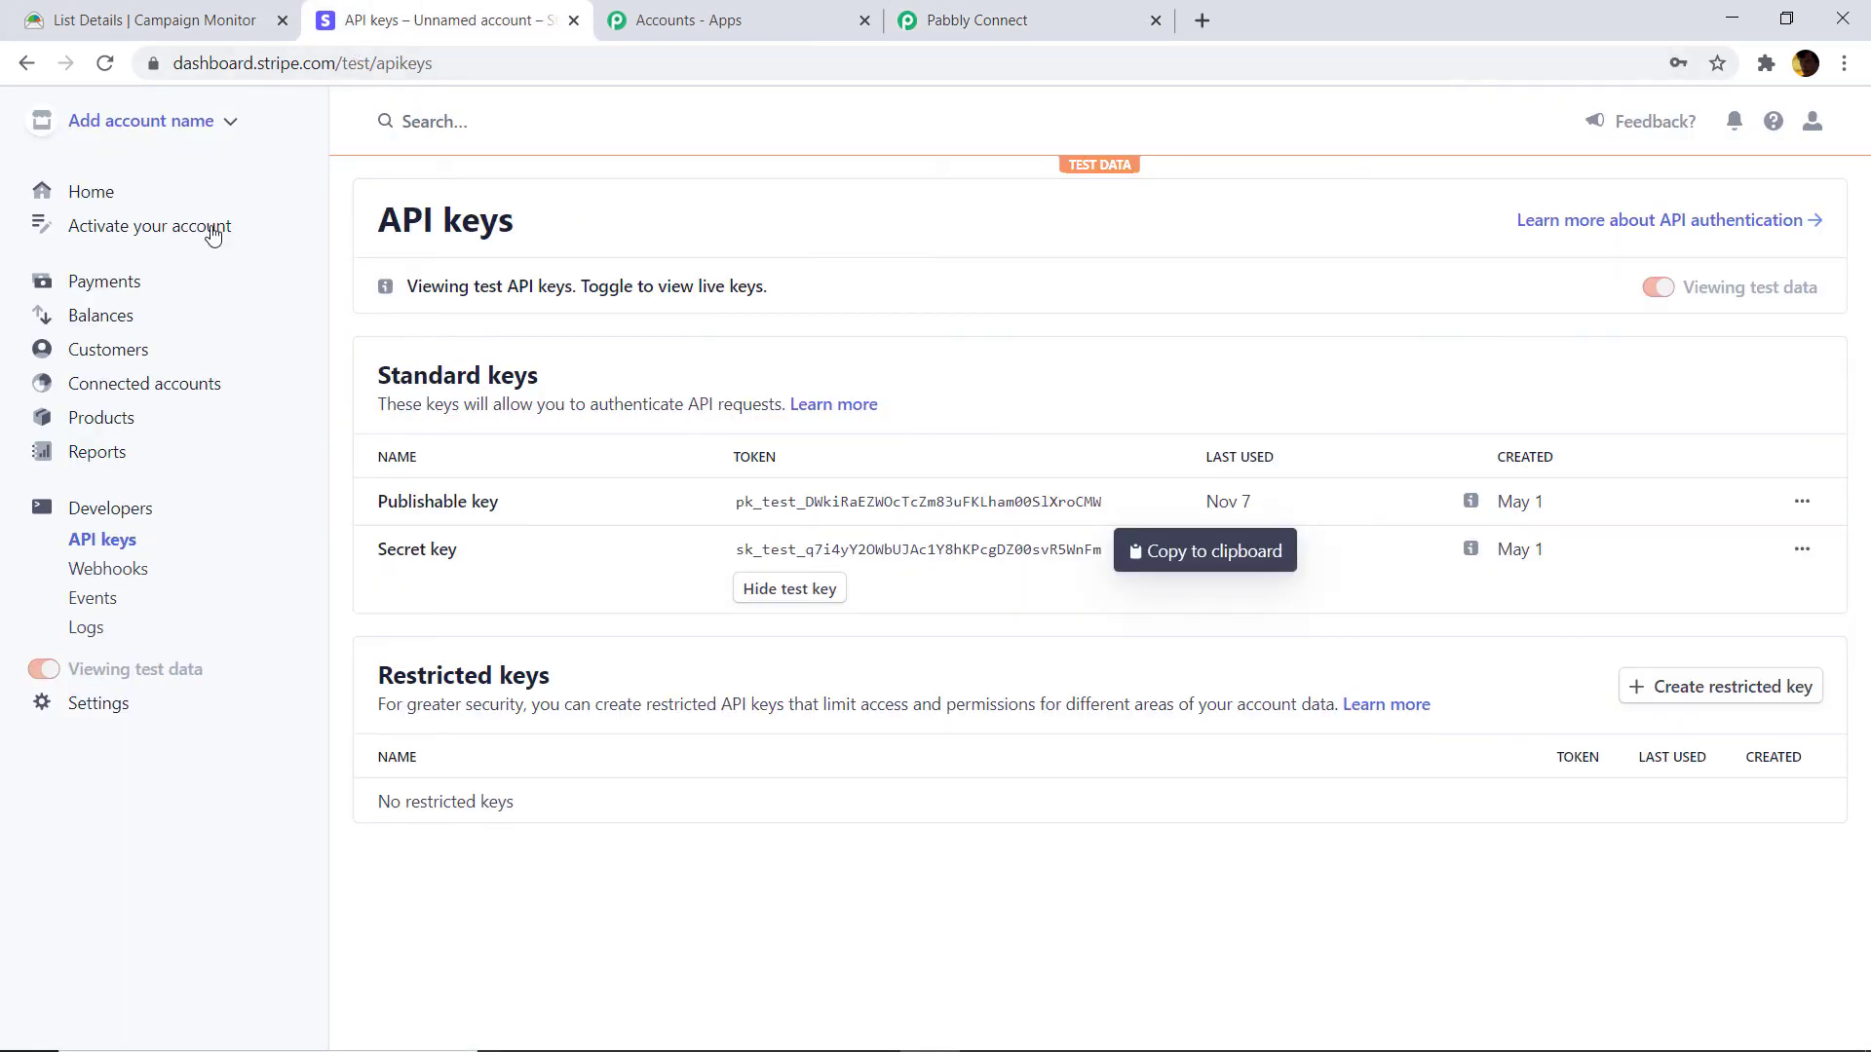
left_click(98, 351)
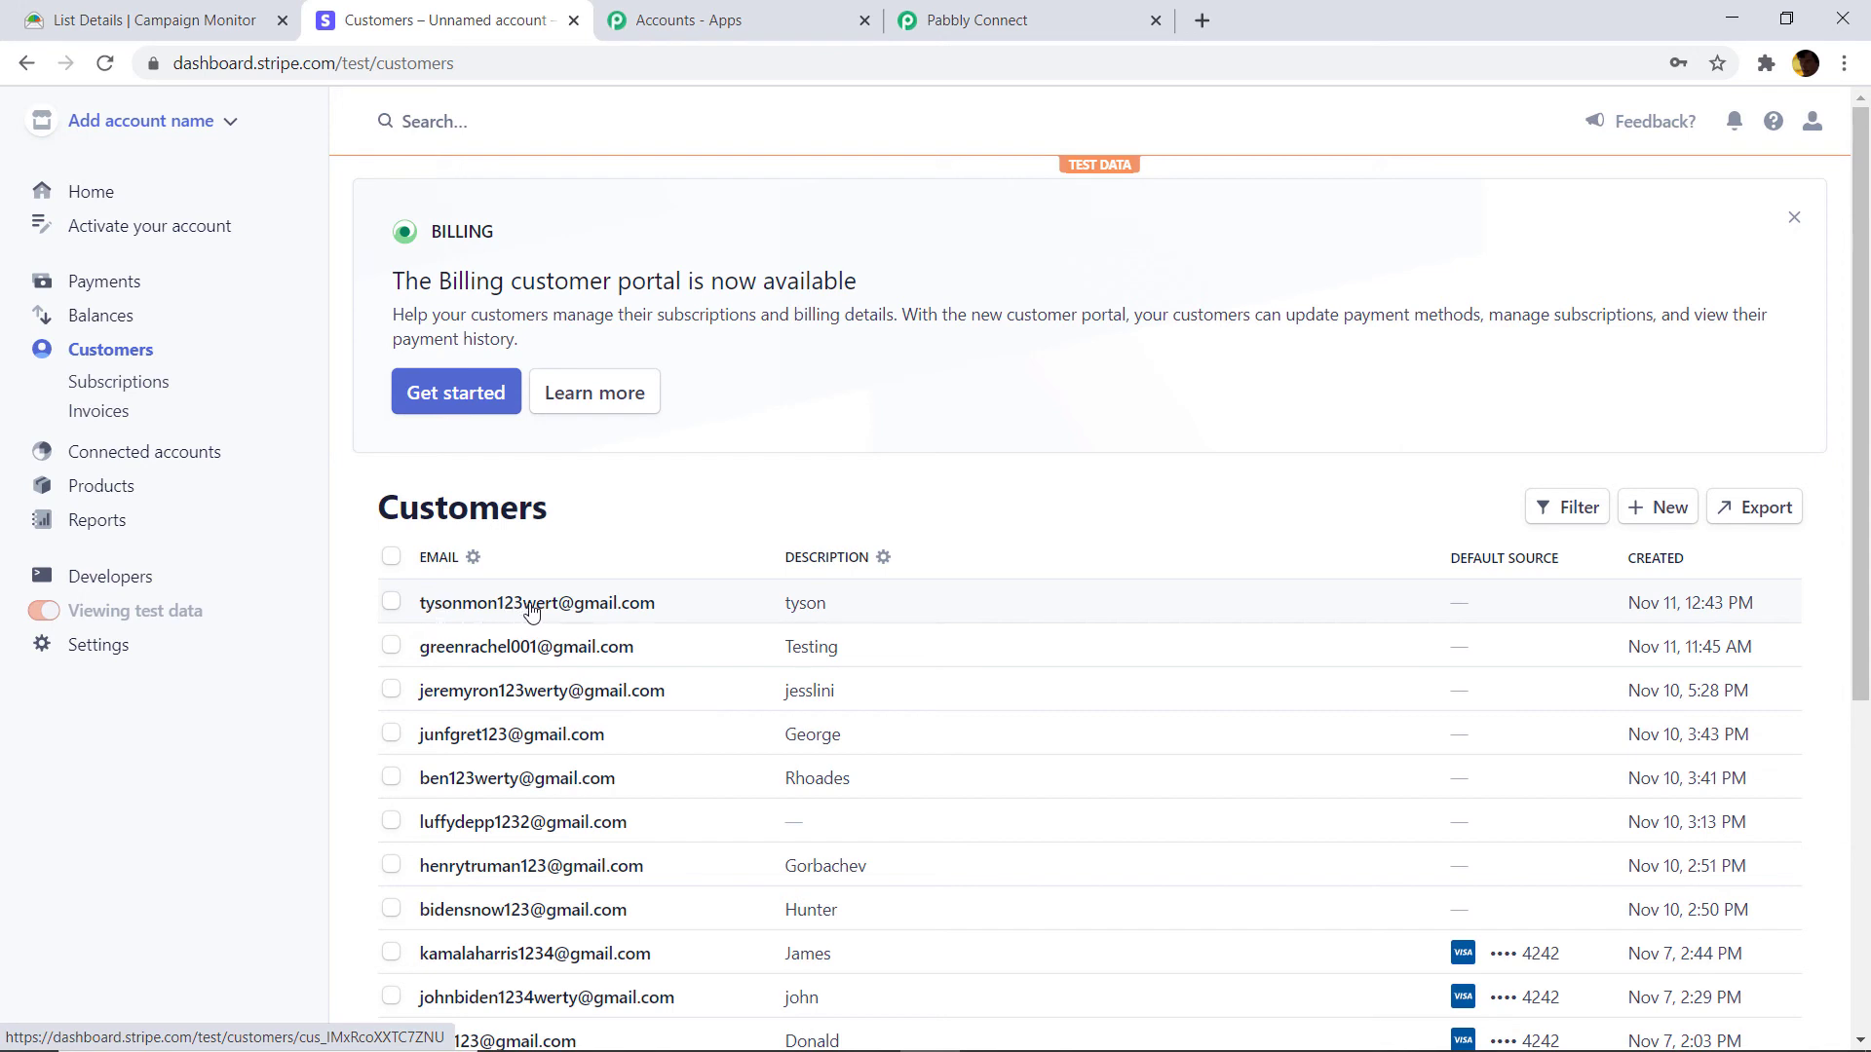
left_click(501, 602)
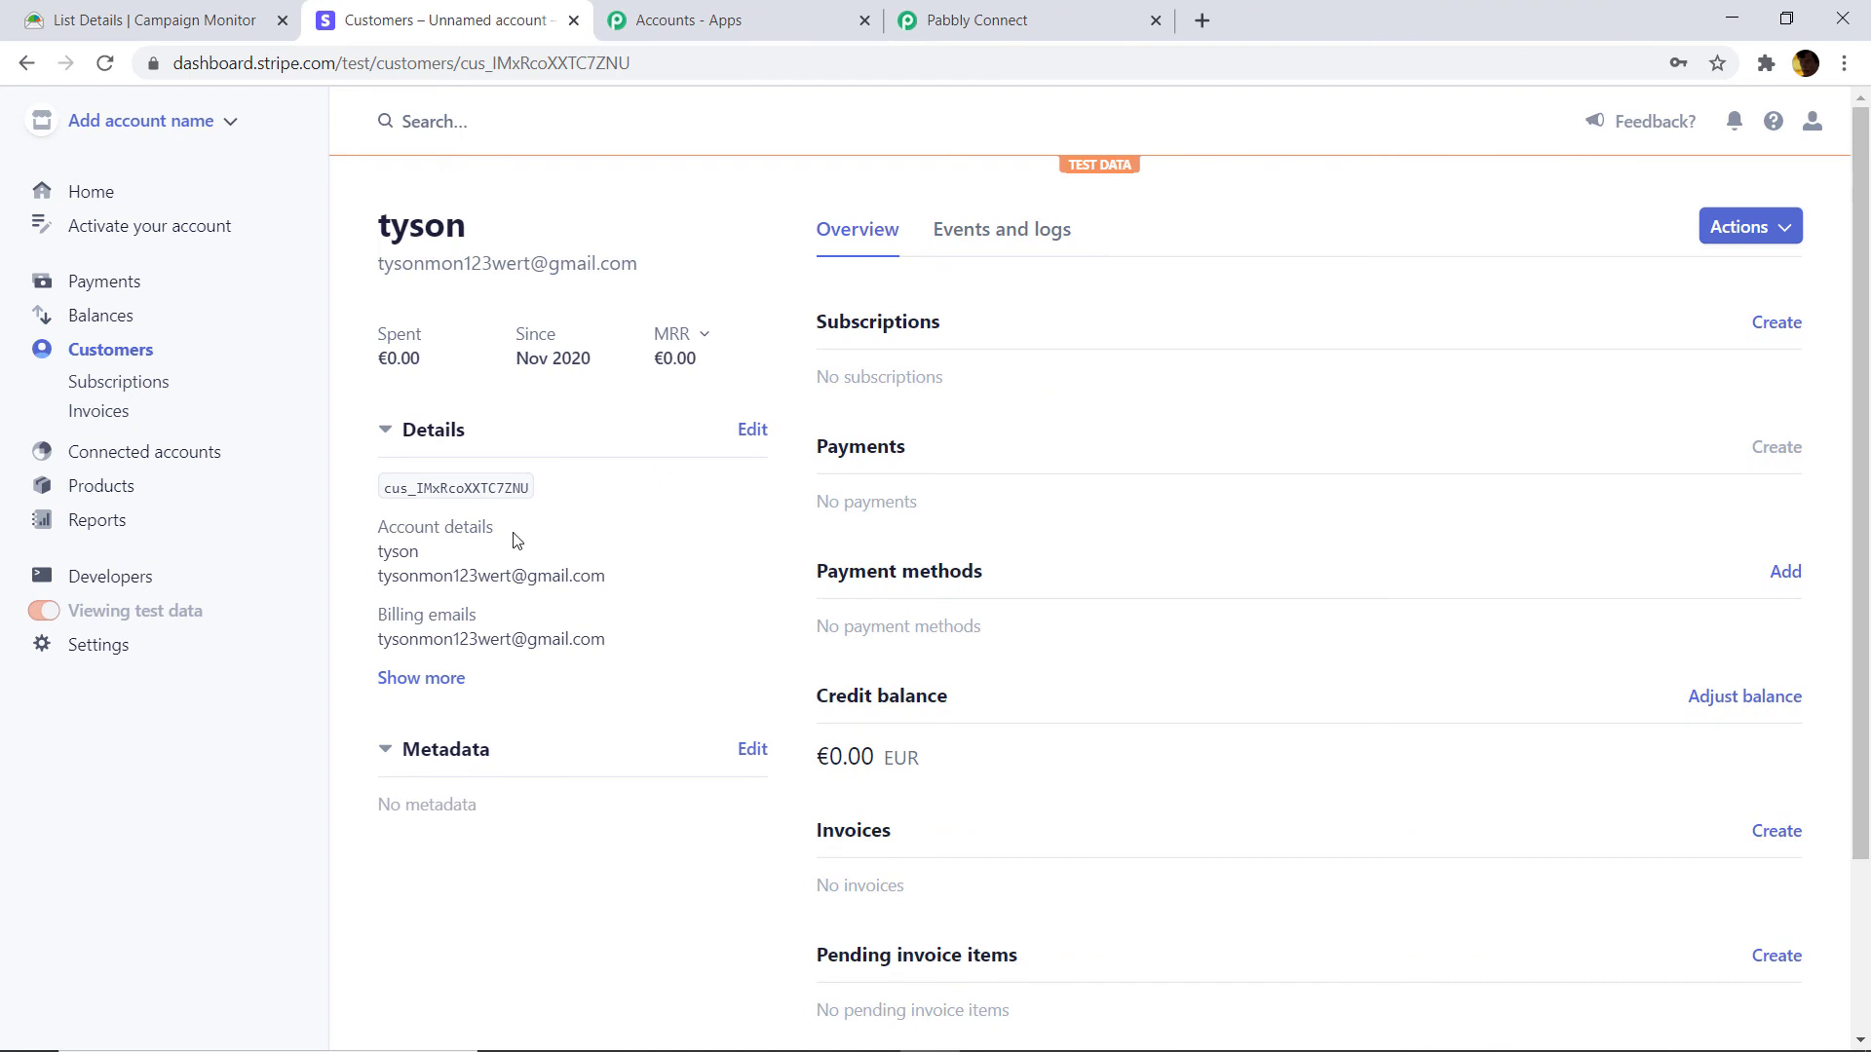
scroll(606, 565, "down", 3)
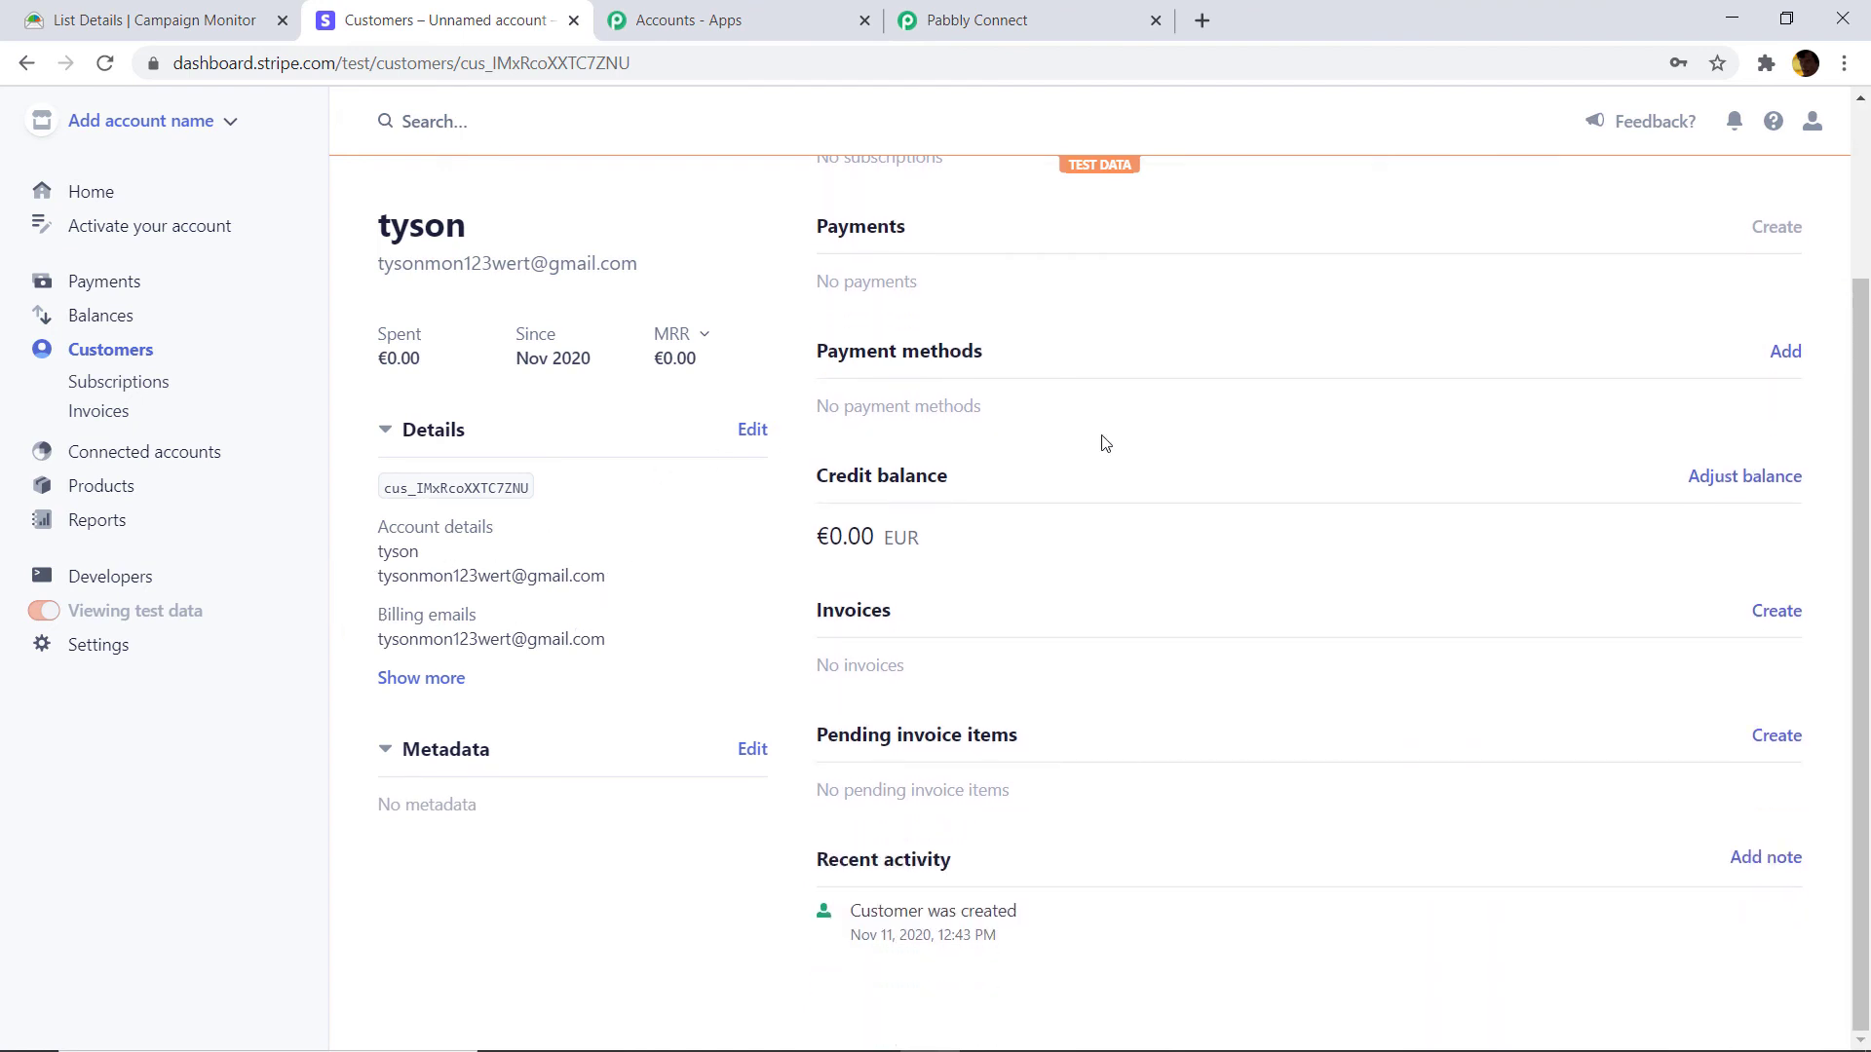
scroll(975, 431, "up", 3)
left_click(421, 677)
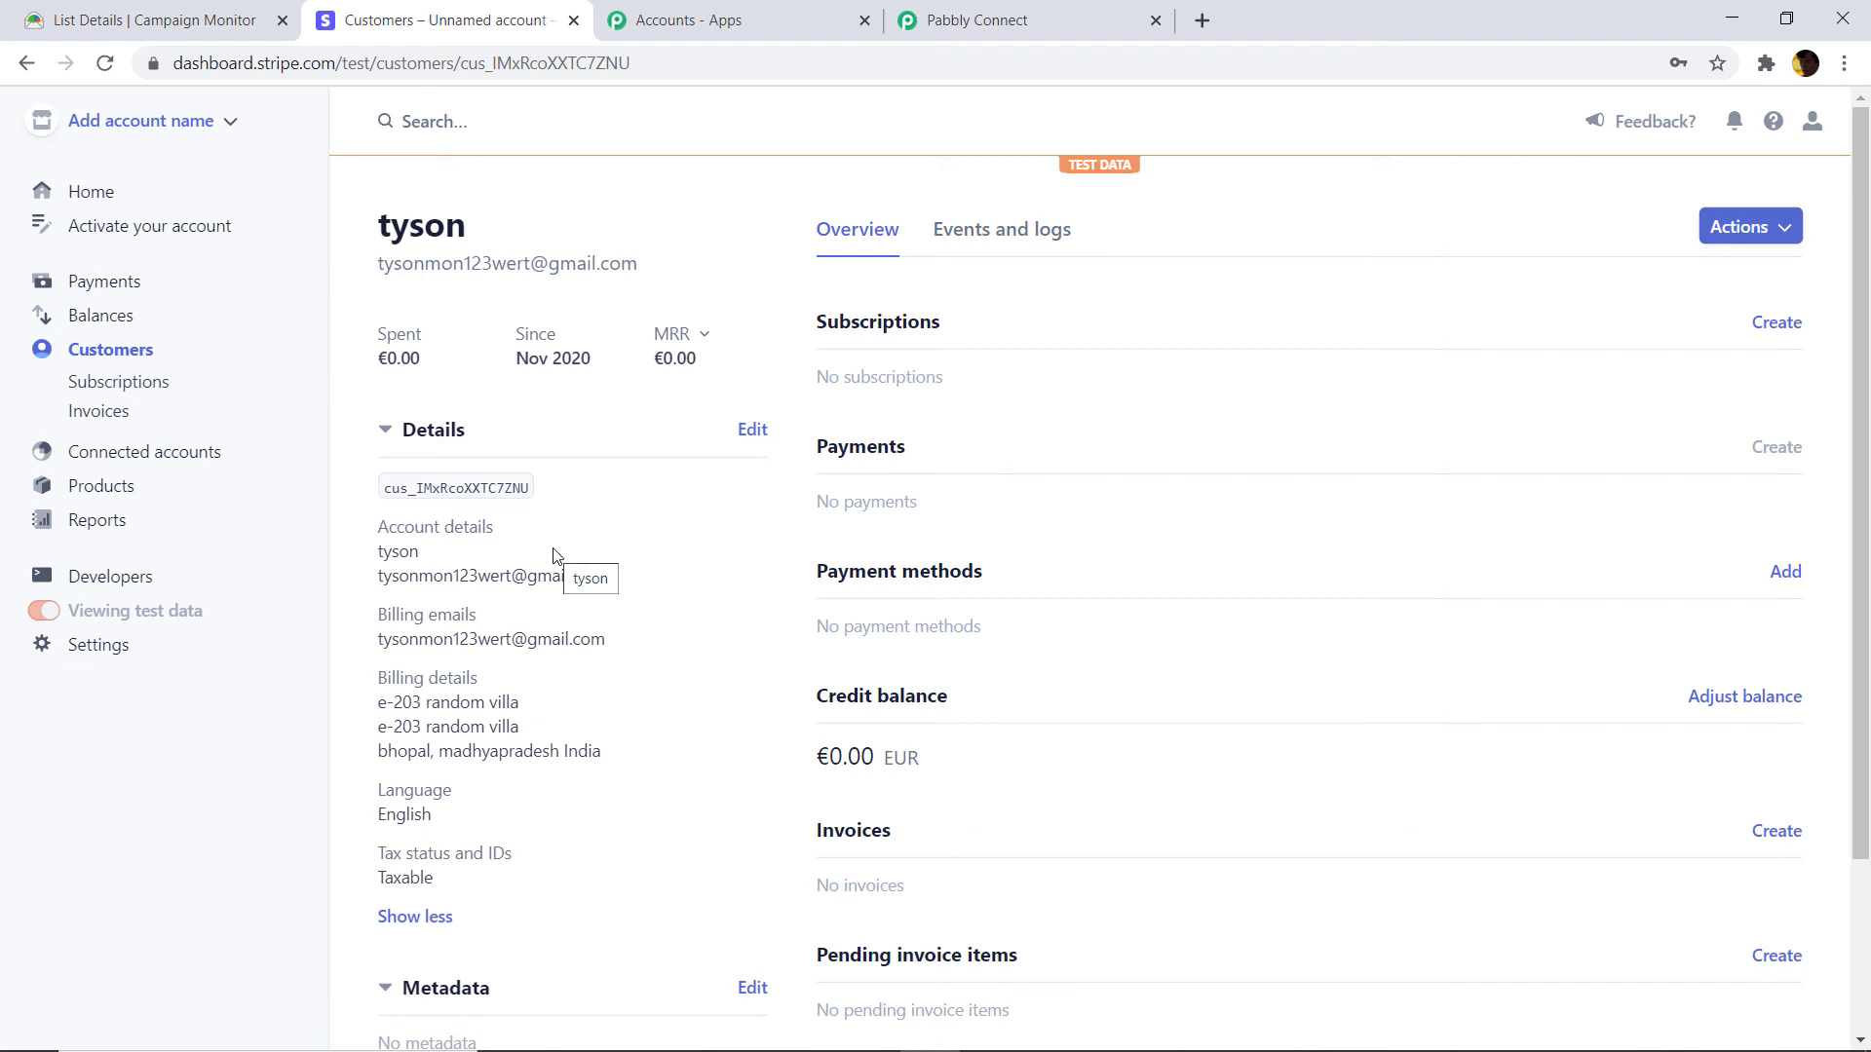
Collapse the Stripe Create a Customer action and the Campaign Monitor New Subscriber trigger into a compact overview.
left_click(955, 17)
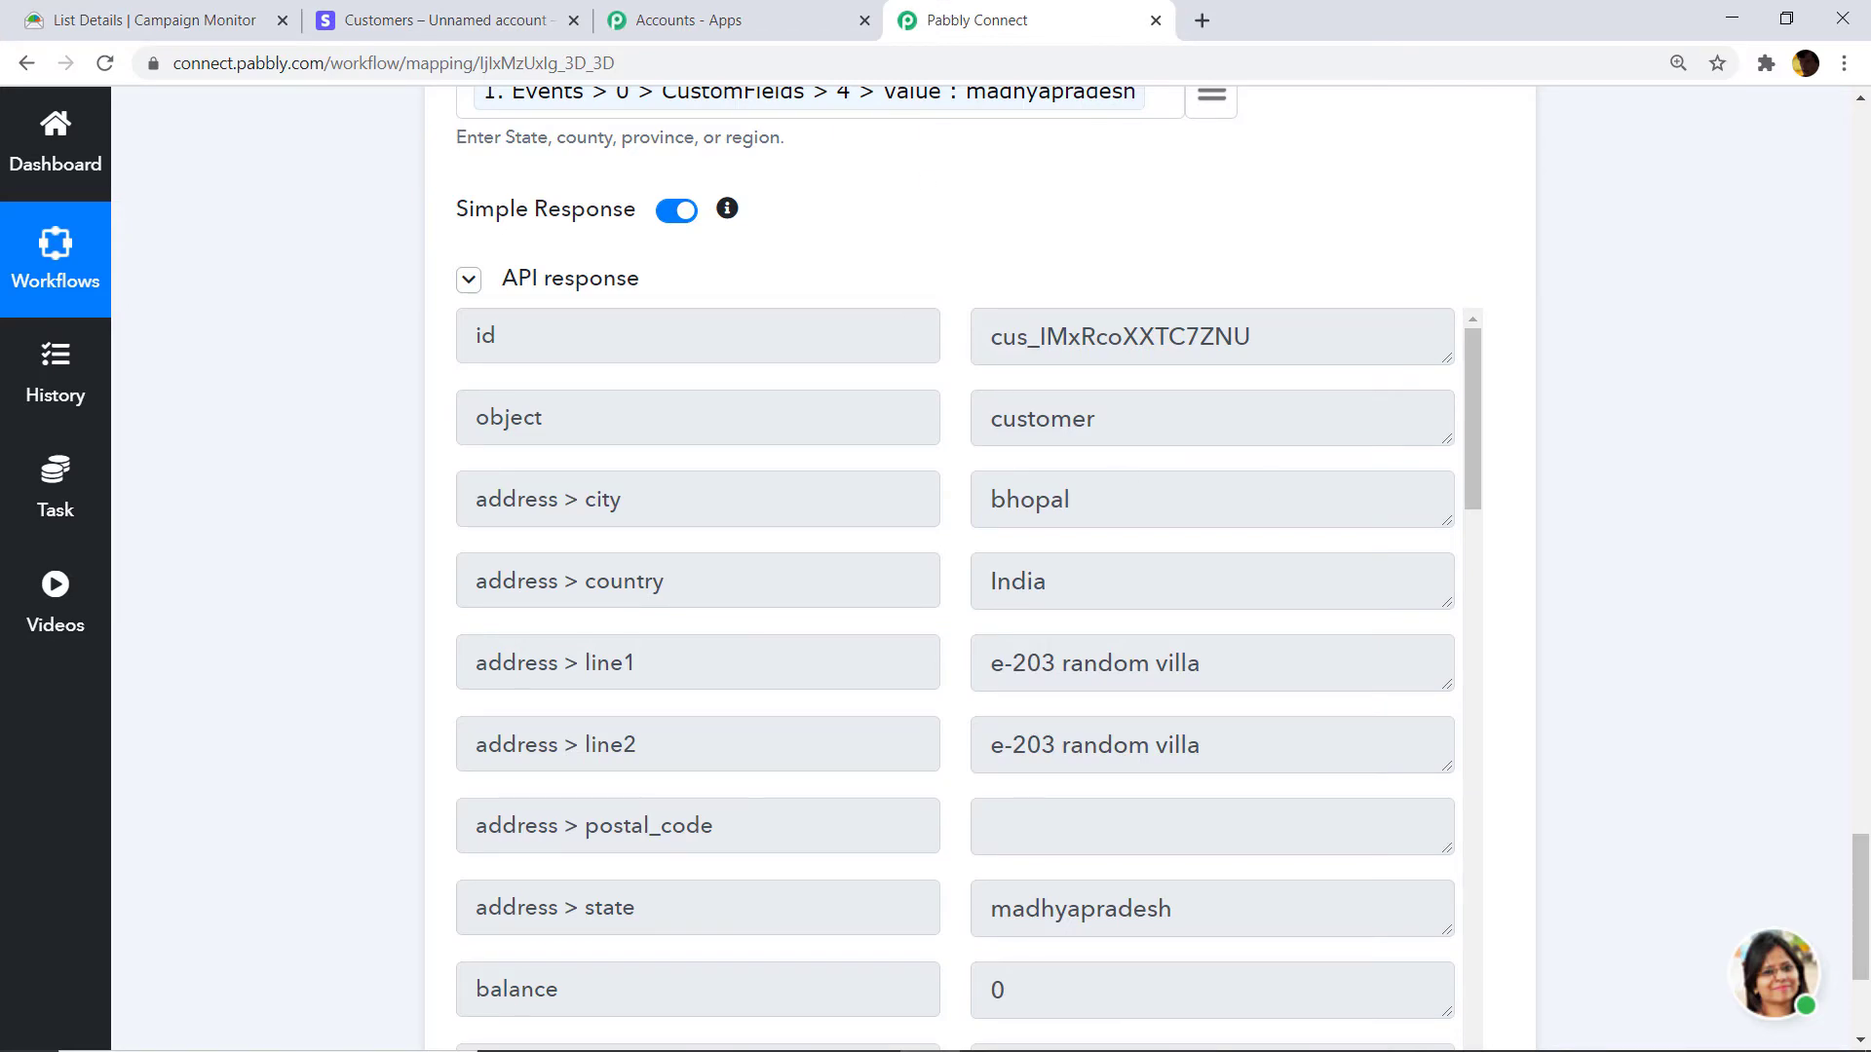
left_click_drag(1862, 906, 1867, 534)
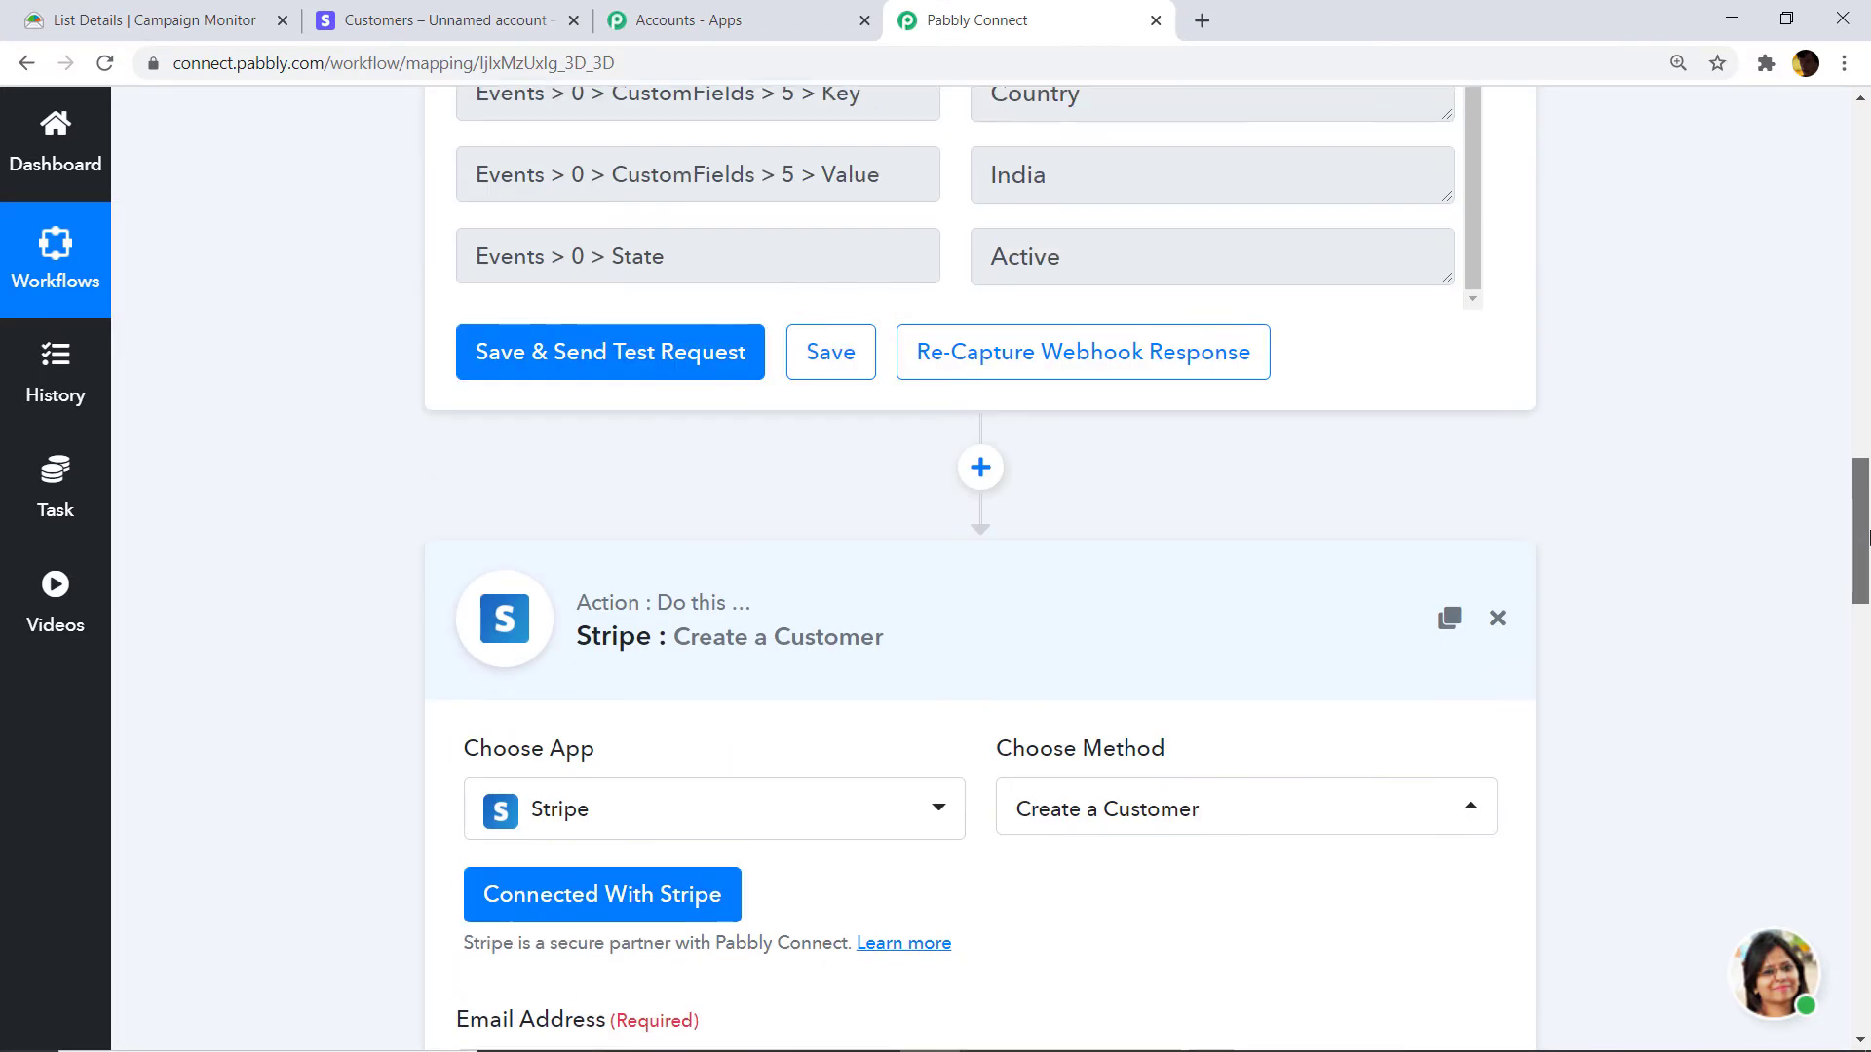
left_click(980, 580)
left_click_drag(1863, 758, 1866, 210)
left_click(1144, 185)
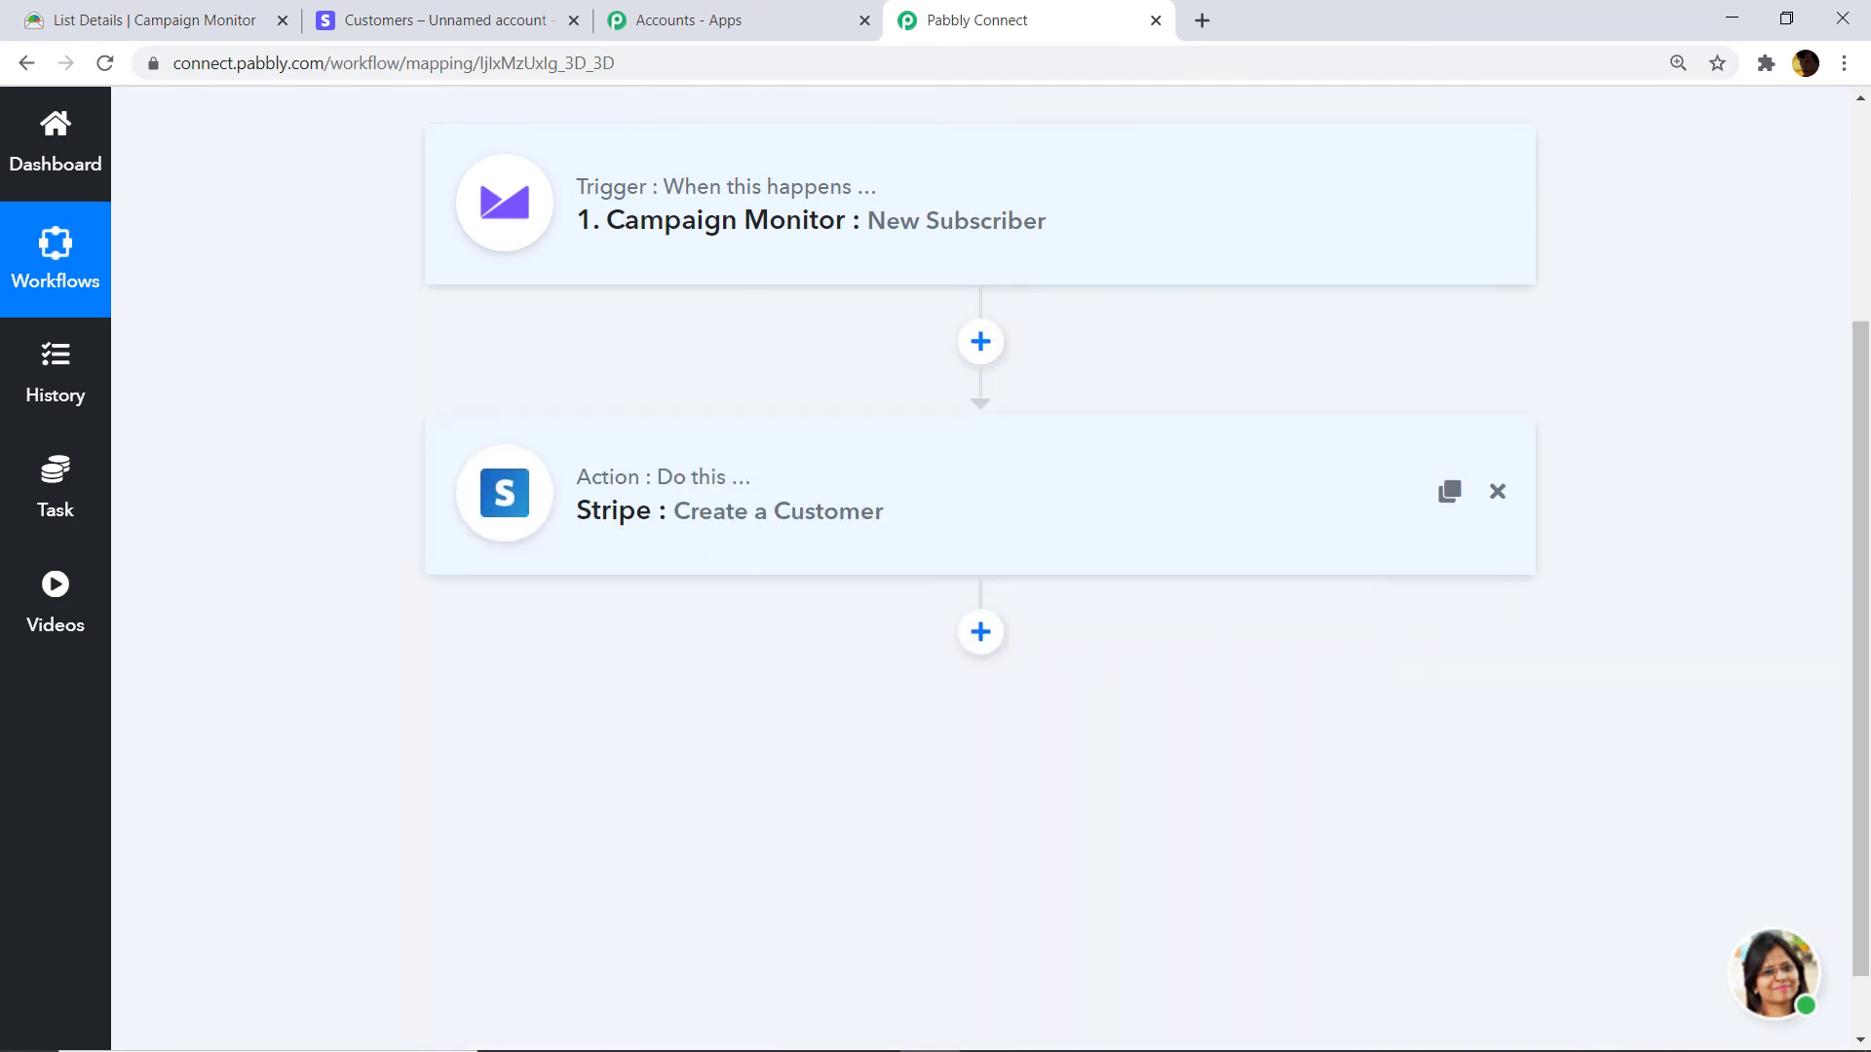
left_click_drag(1866, 501, 1867, 375)
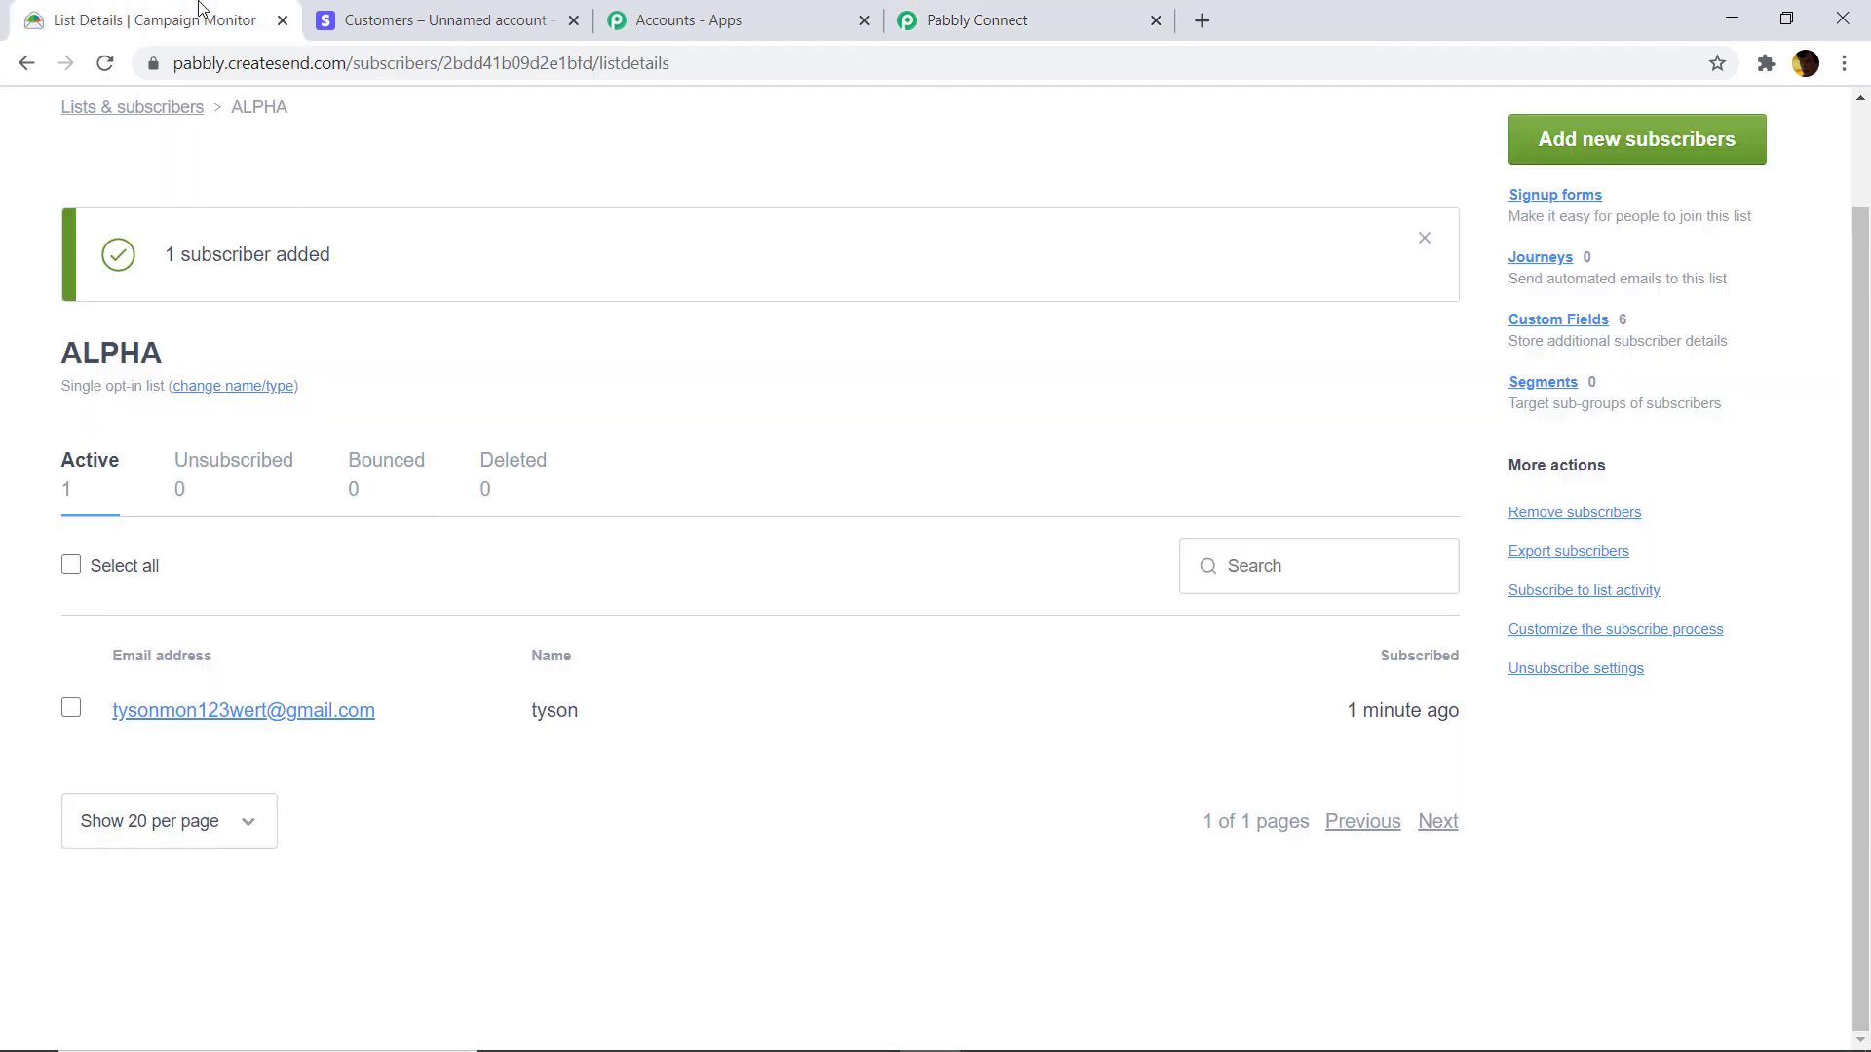
Add a new ALPHA subscriber, entering their e-mail, first name, age 29 and comma-separated address details.
left_click(203, 14)
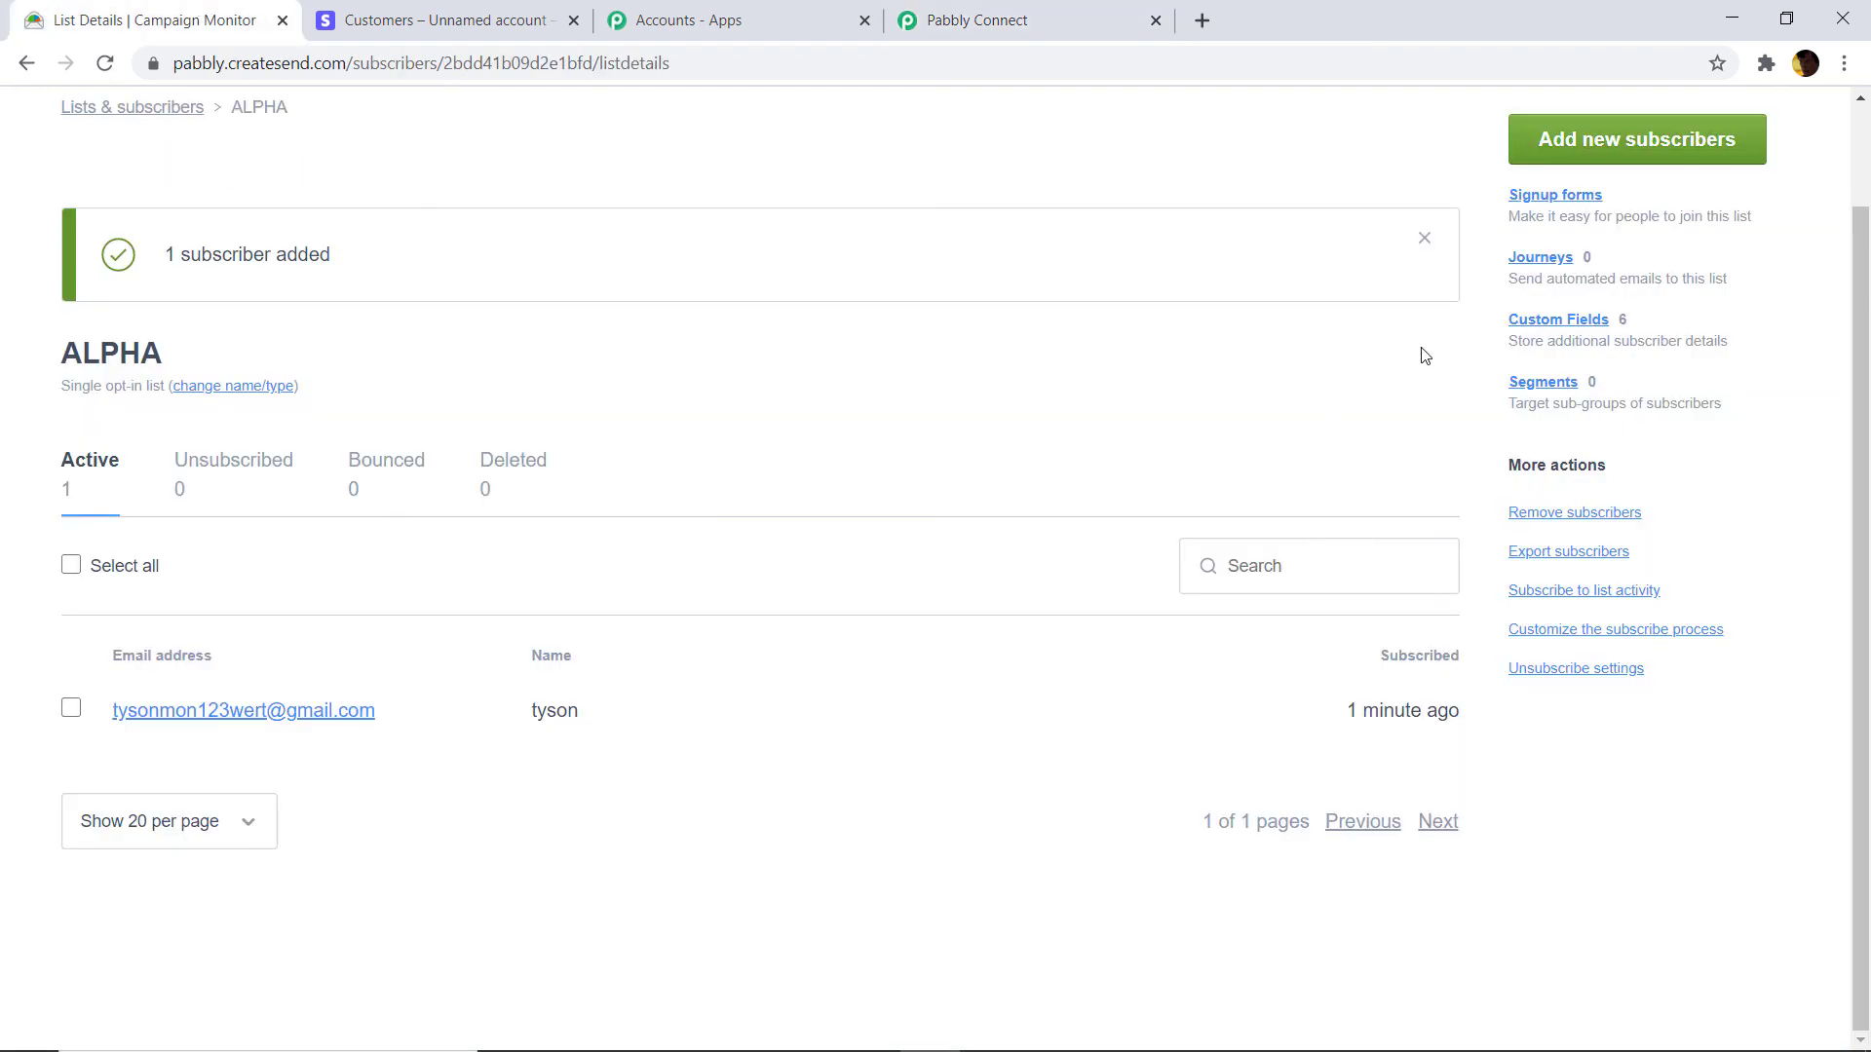
left_click(1625, 156)
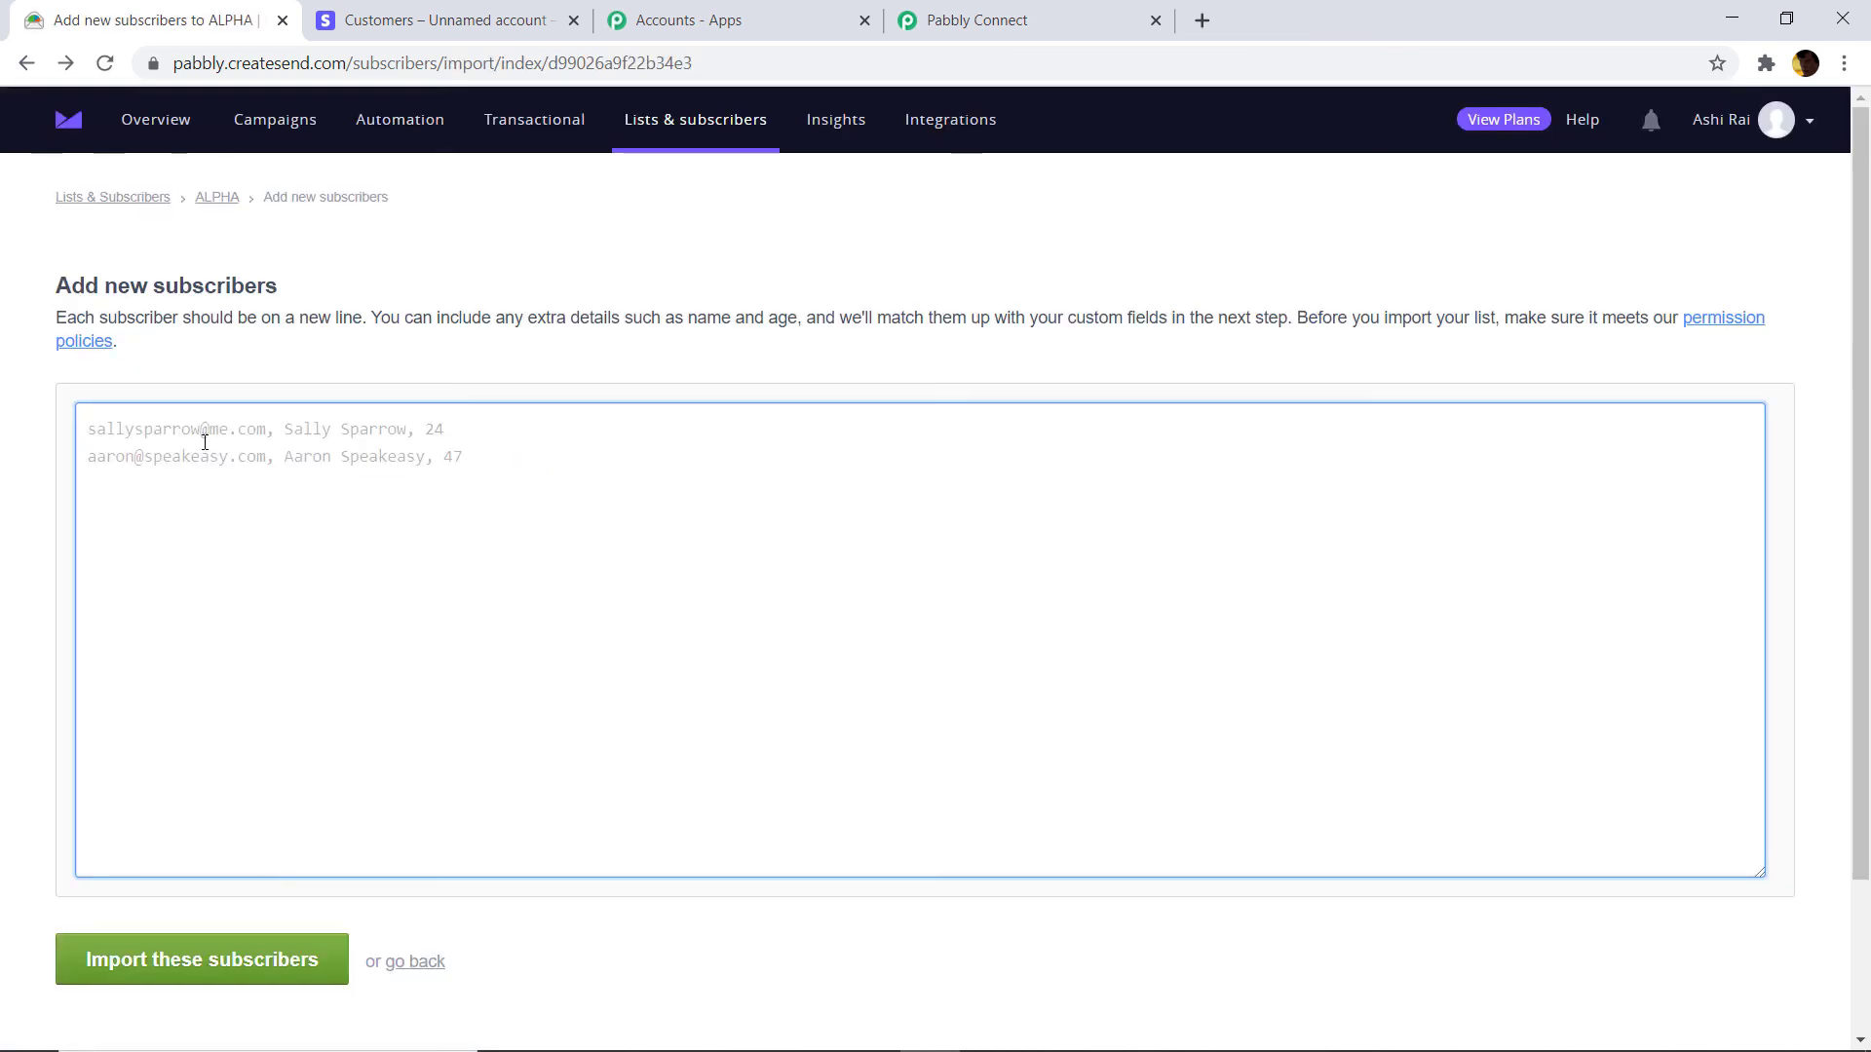
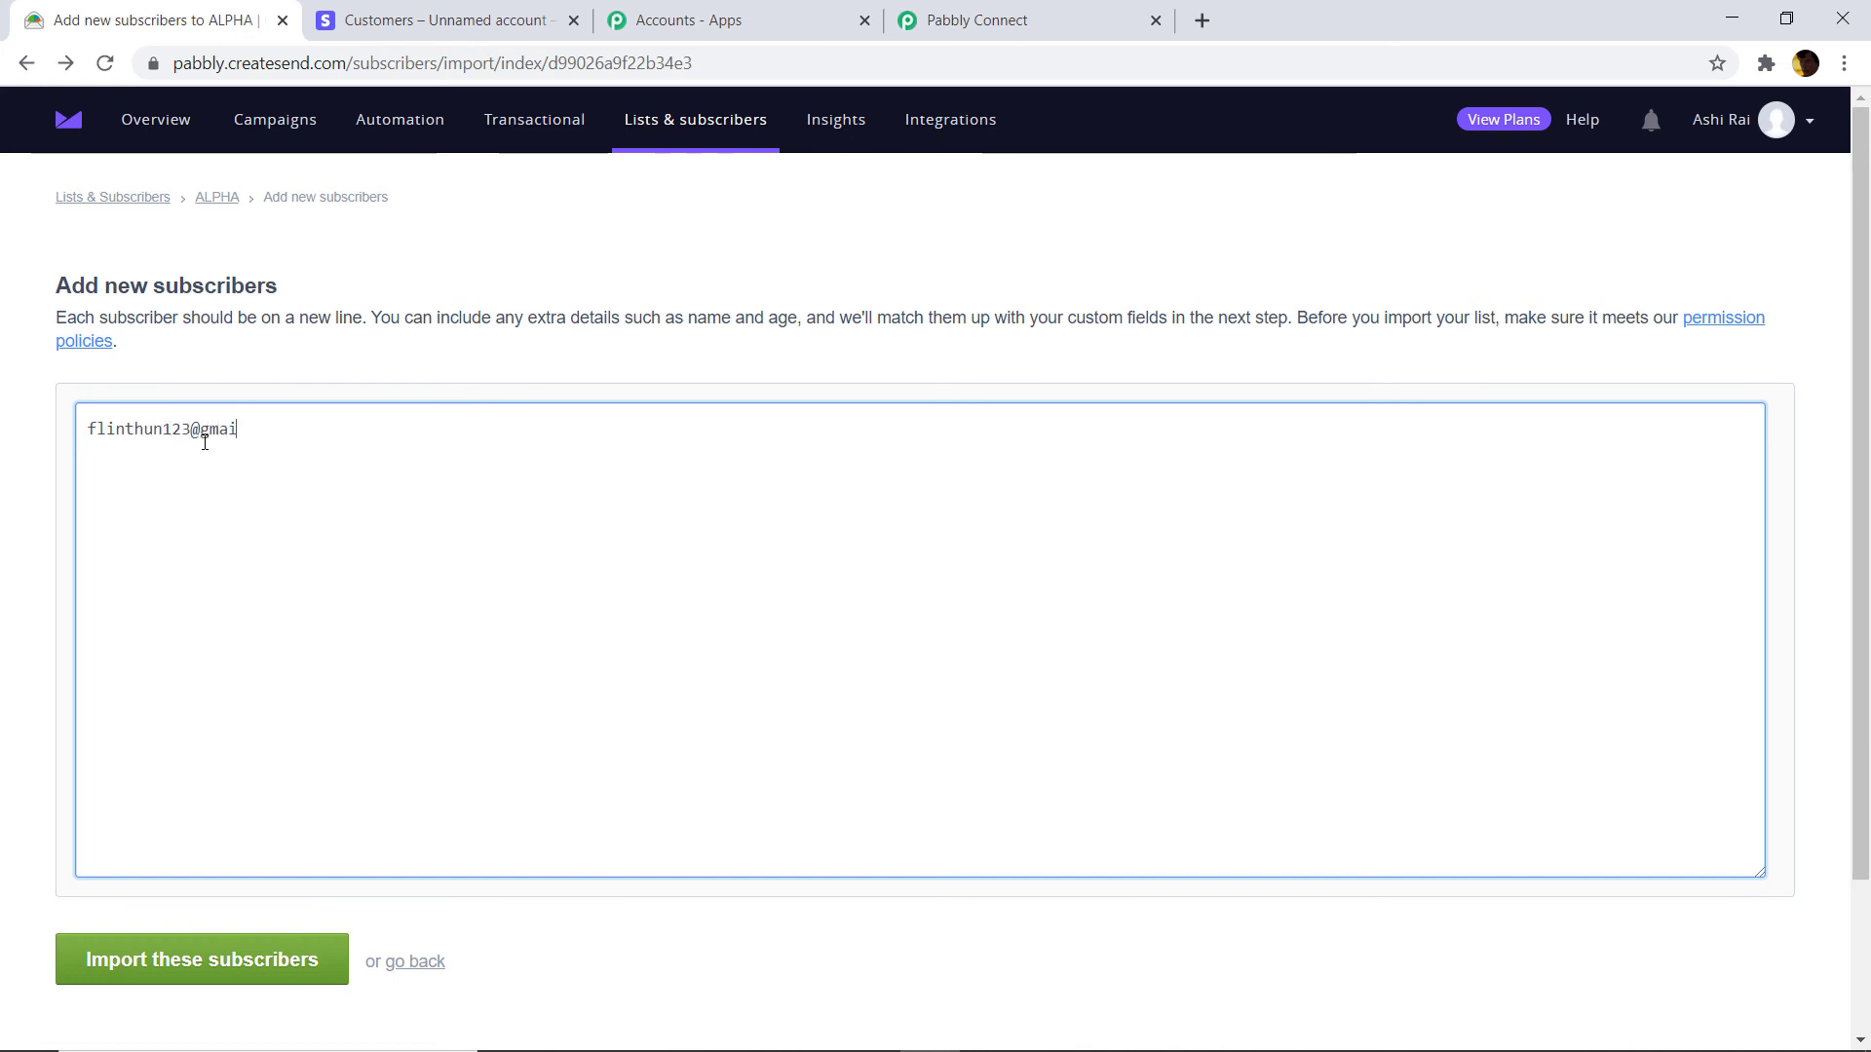
type("johnrosse, 29, ")
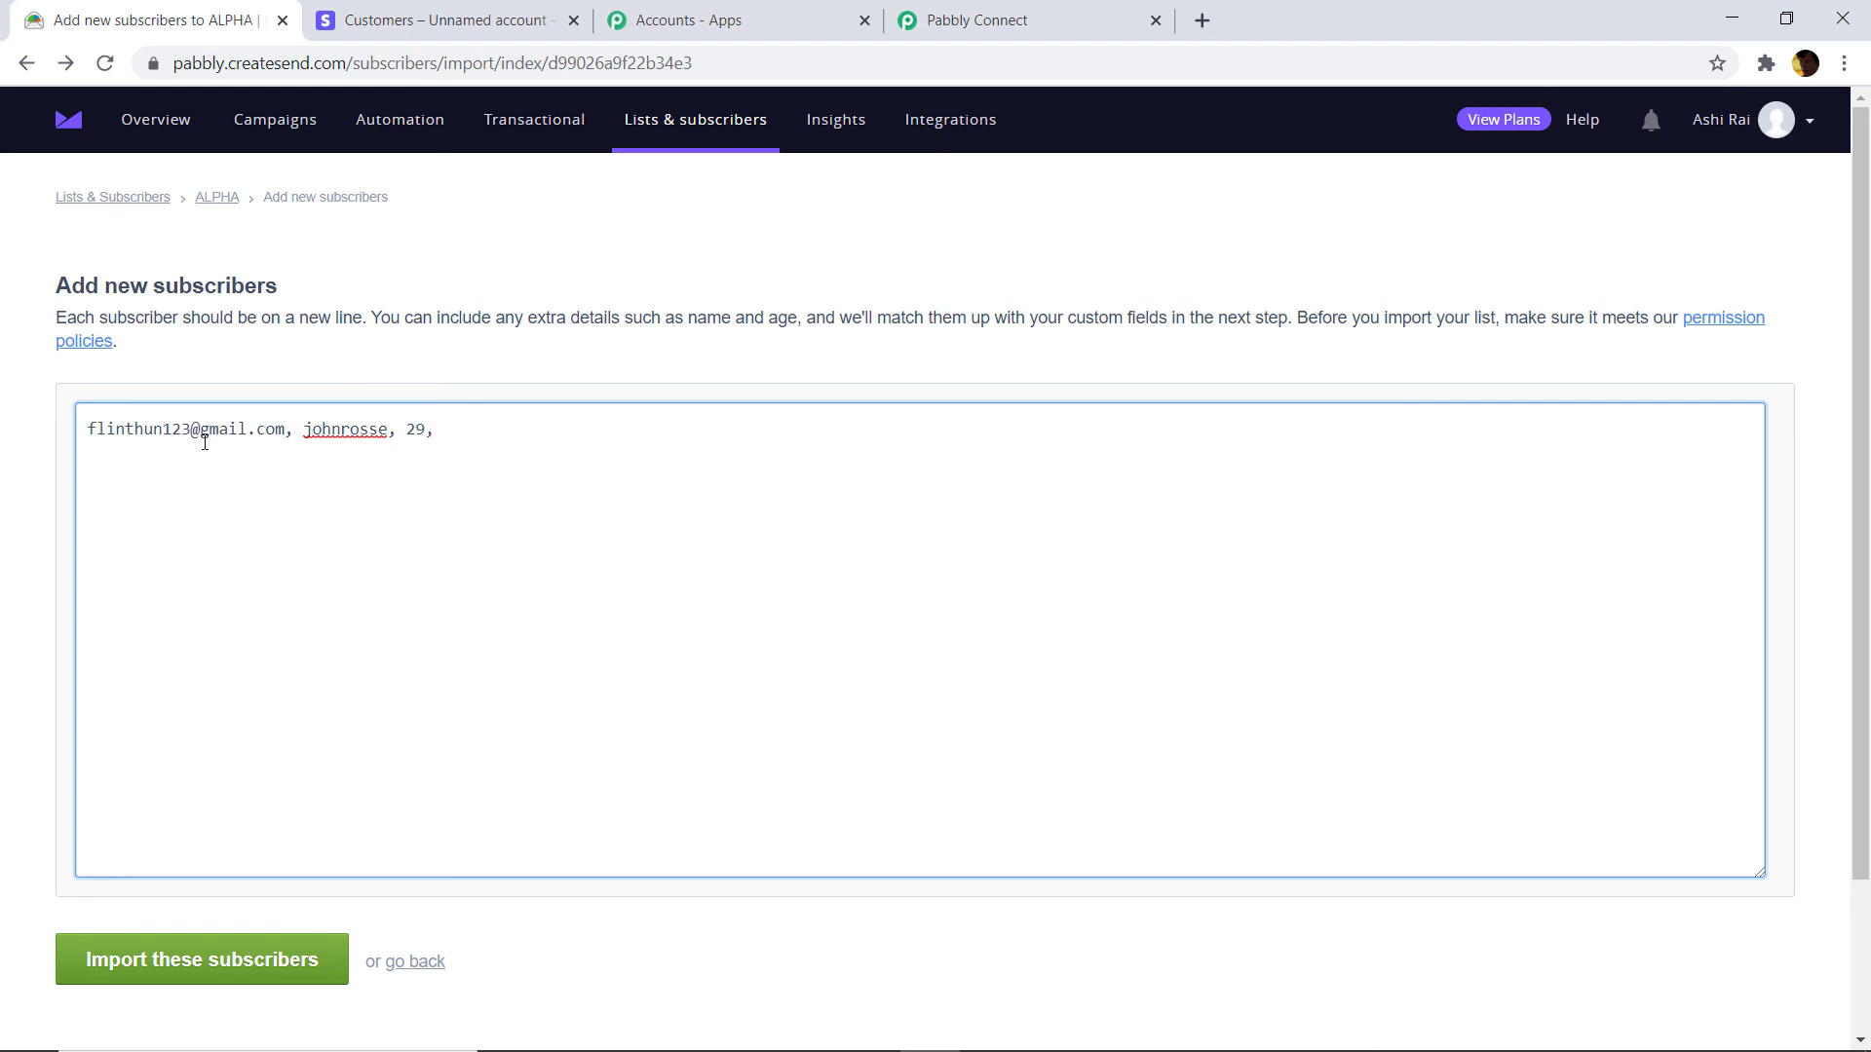
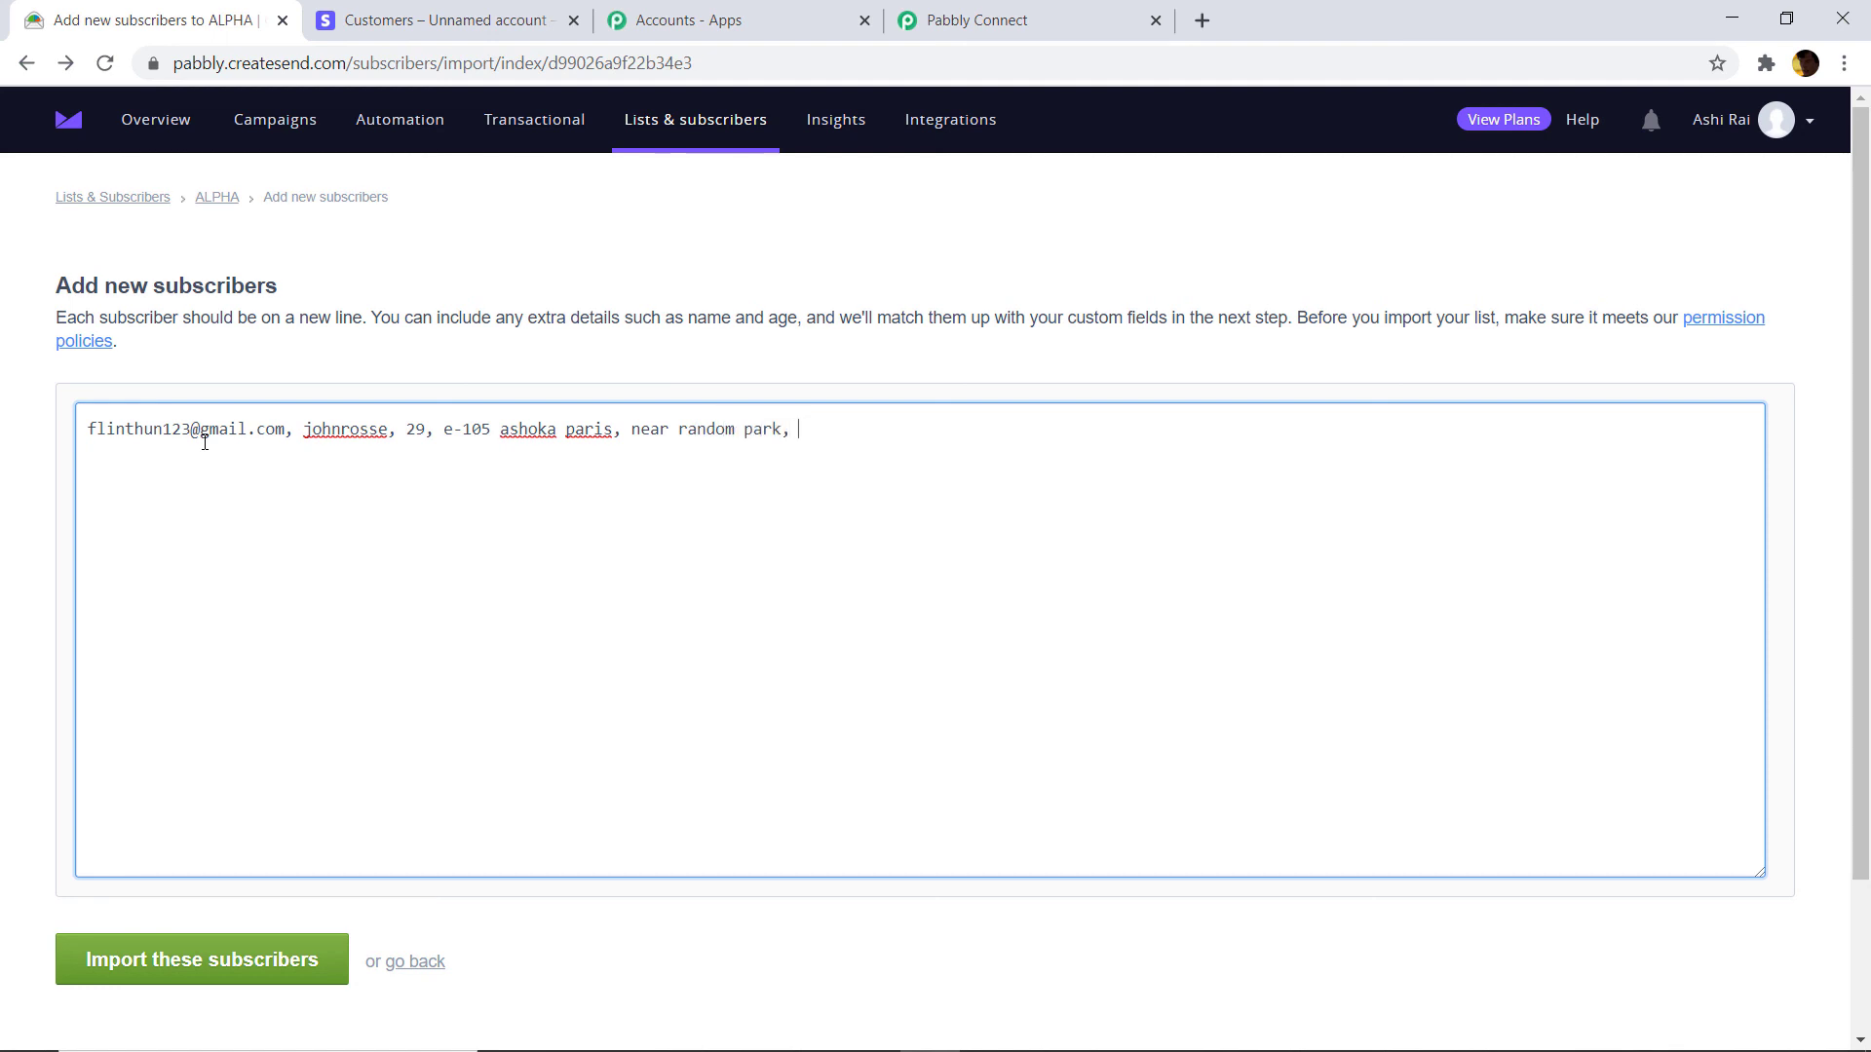
Import the entered subscriber and map columns 2–5 to First name, age, Address Line 1 and Address Line 2.
left_click(259, 967)
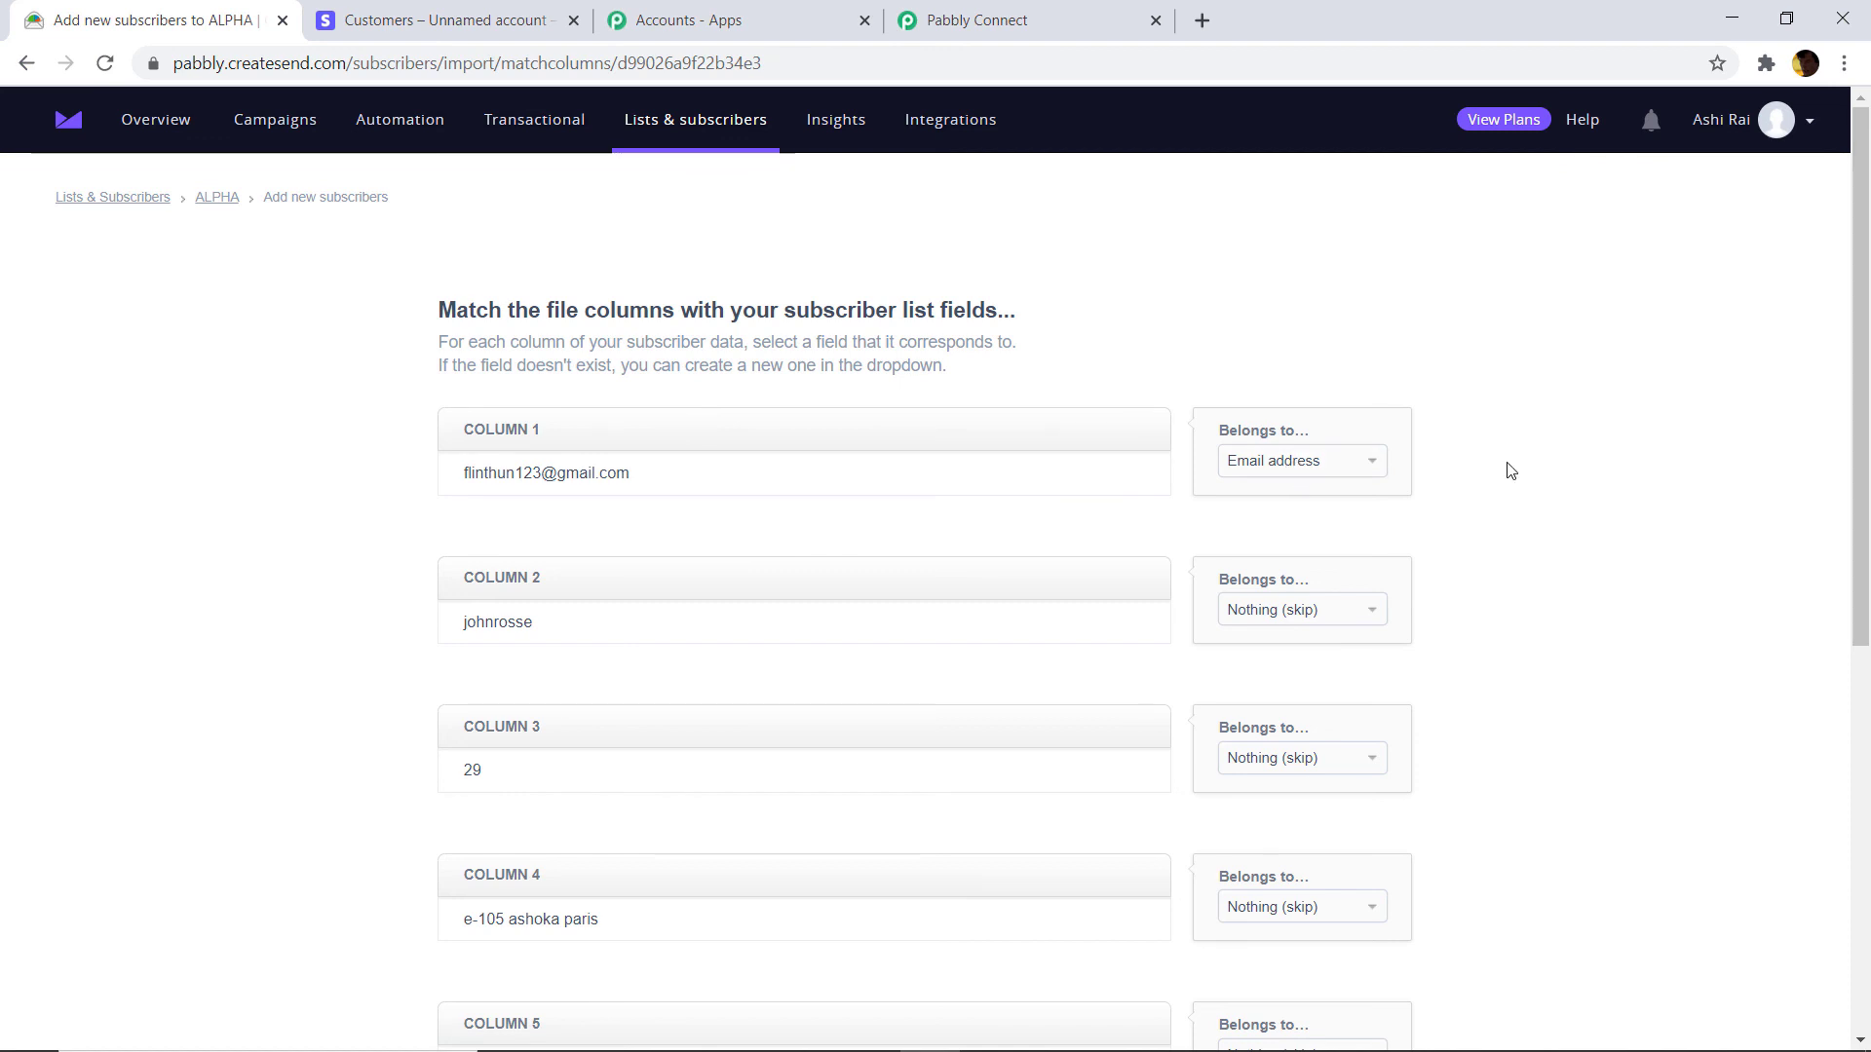
scroll(1350, 550, "down", 1)
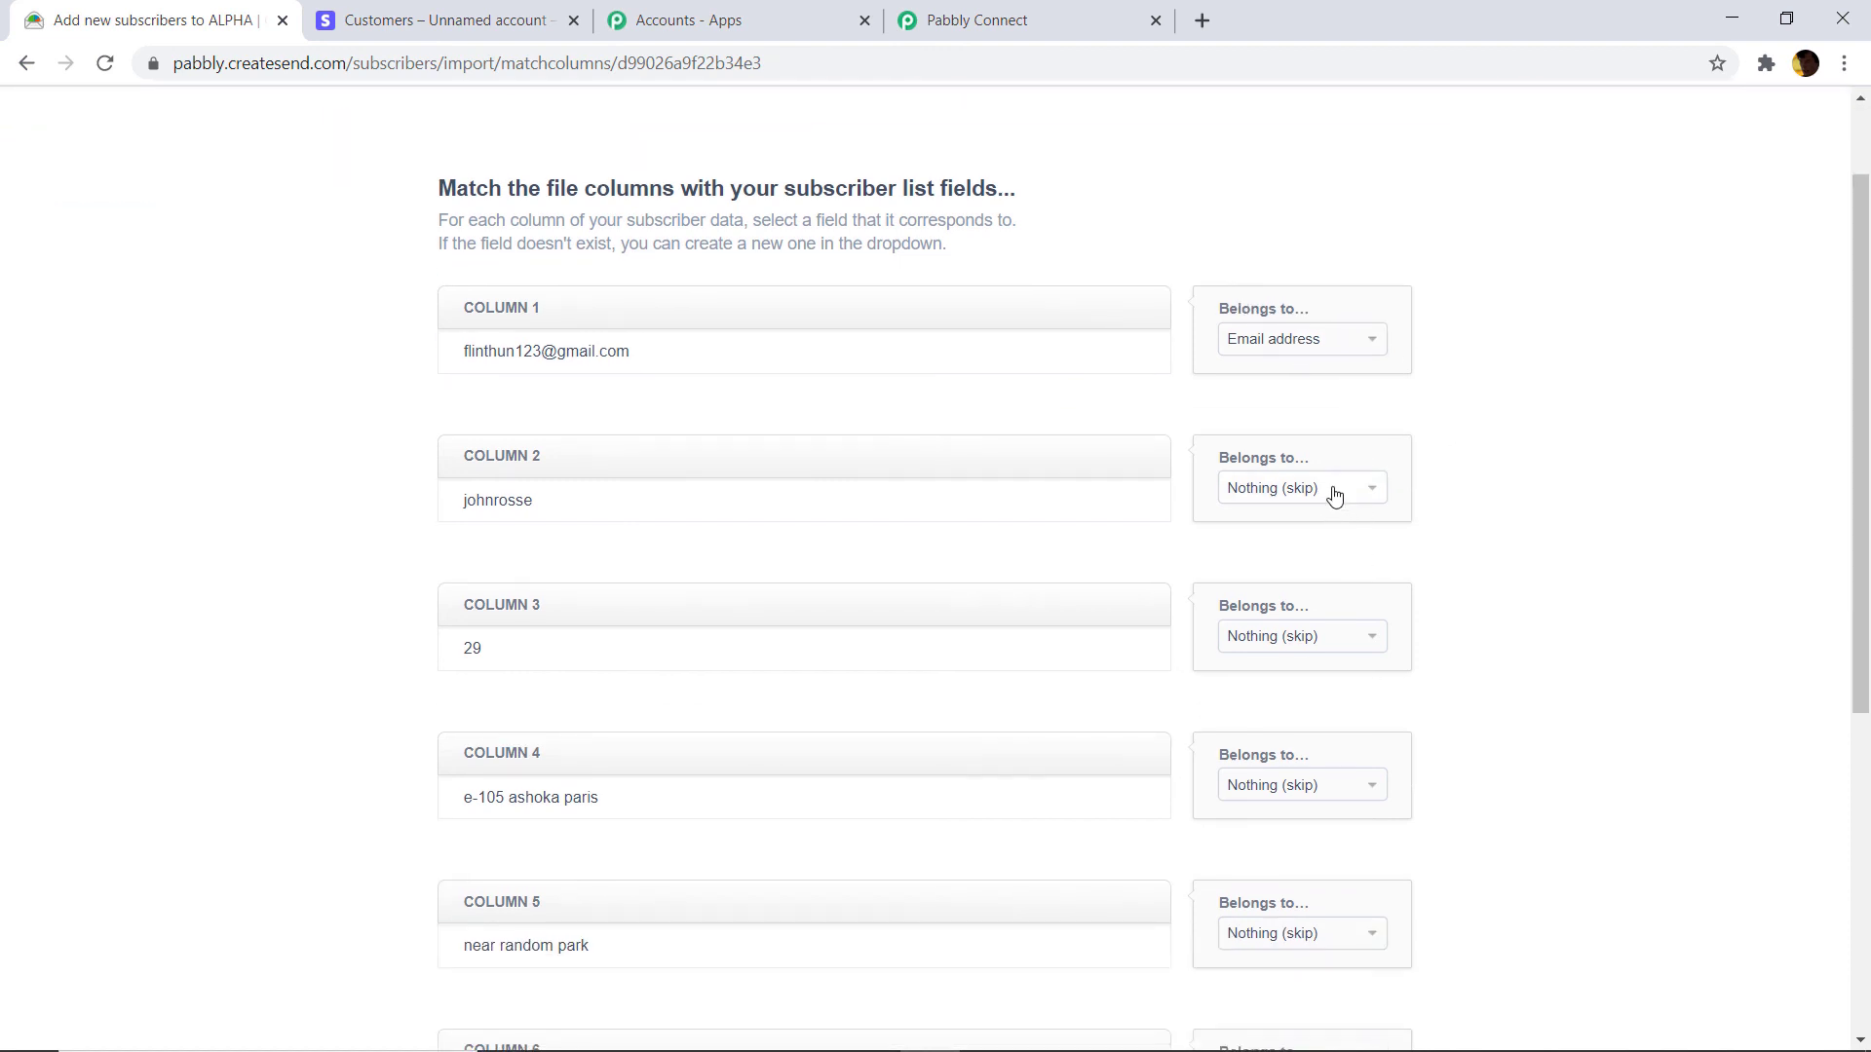
left_click(1334, 497)
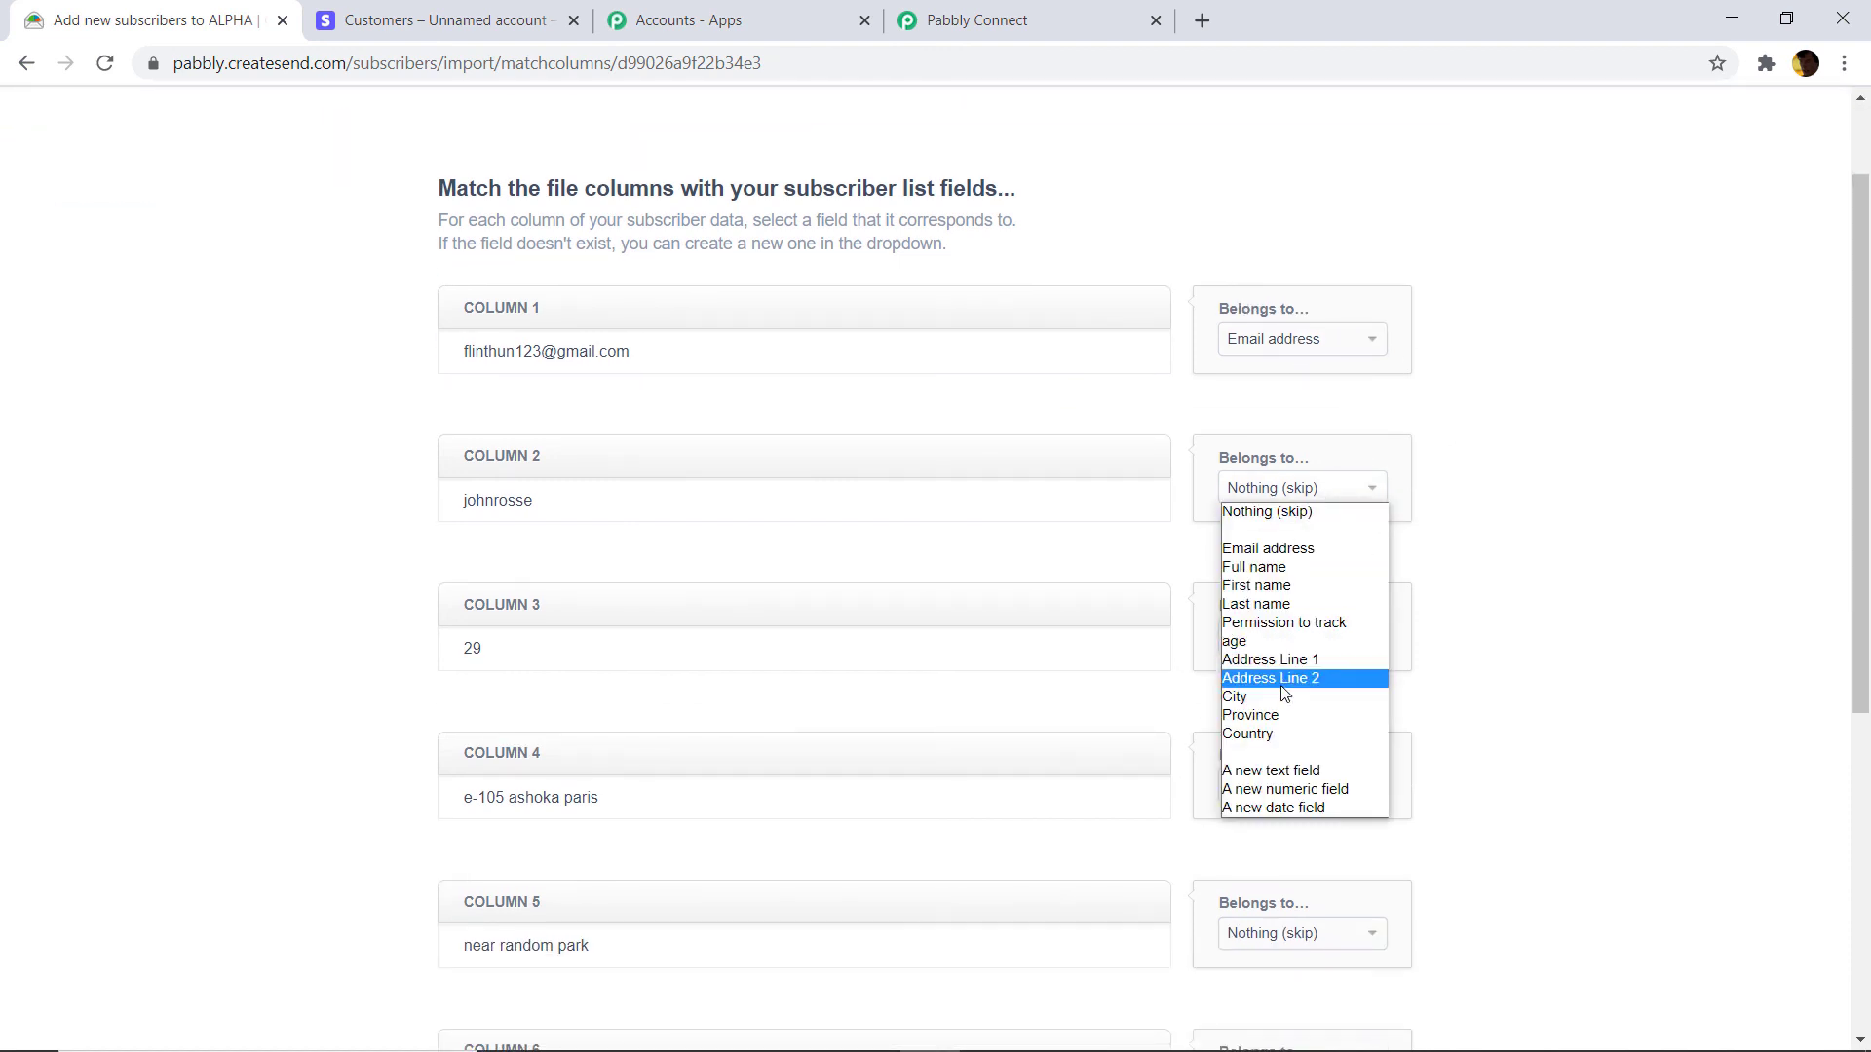
left_click(1289, 585)
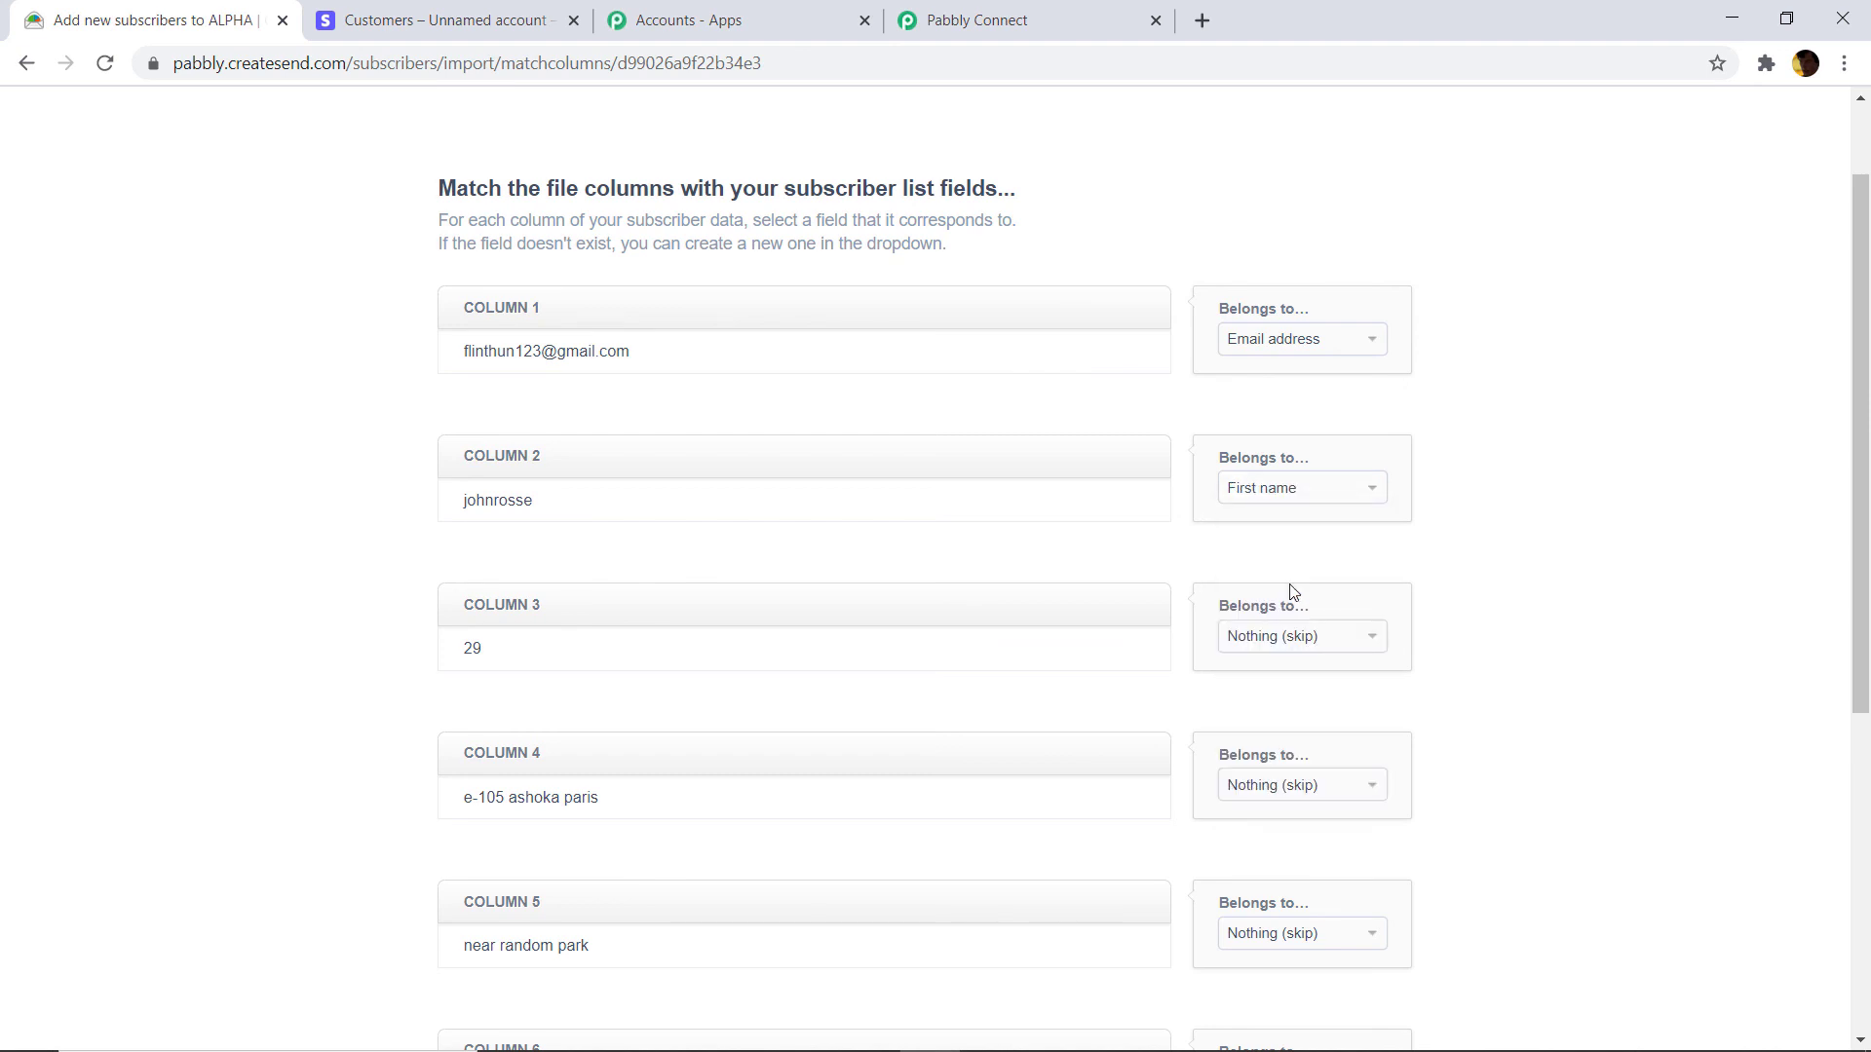
scroll(1311, 417, "down", 3)
left_click(1315, 400)
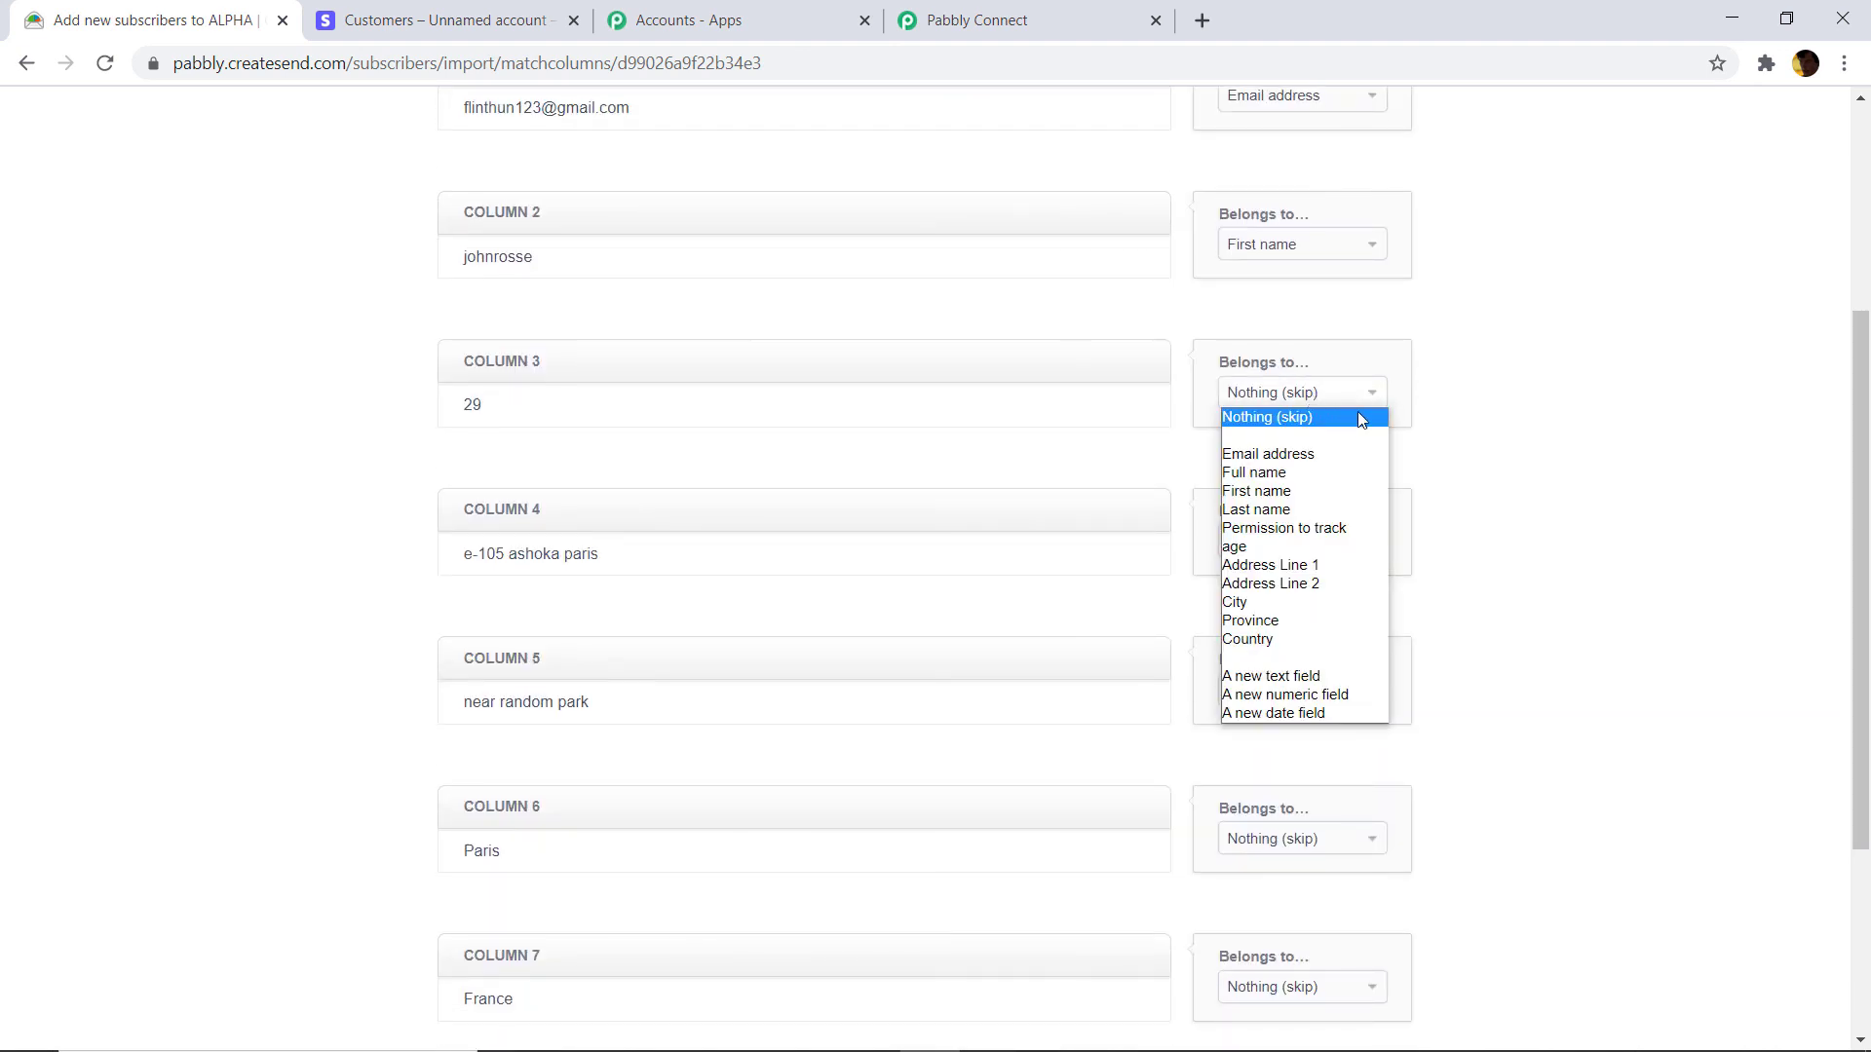
left_click(1306, 547)
left_click(1309, 543)
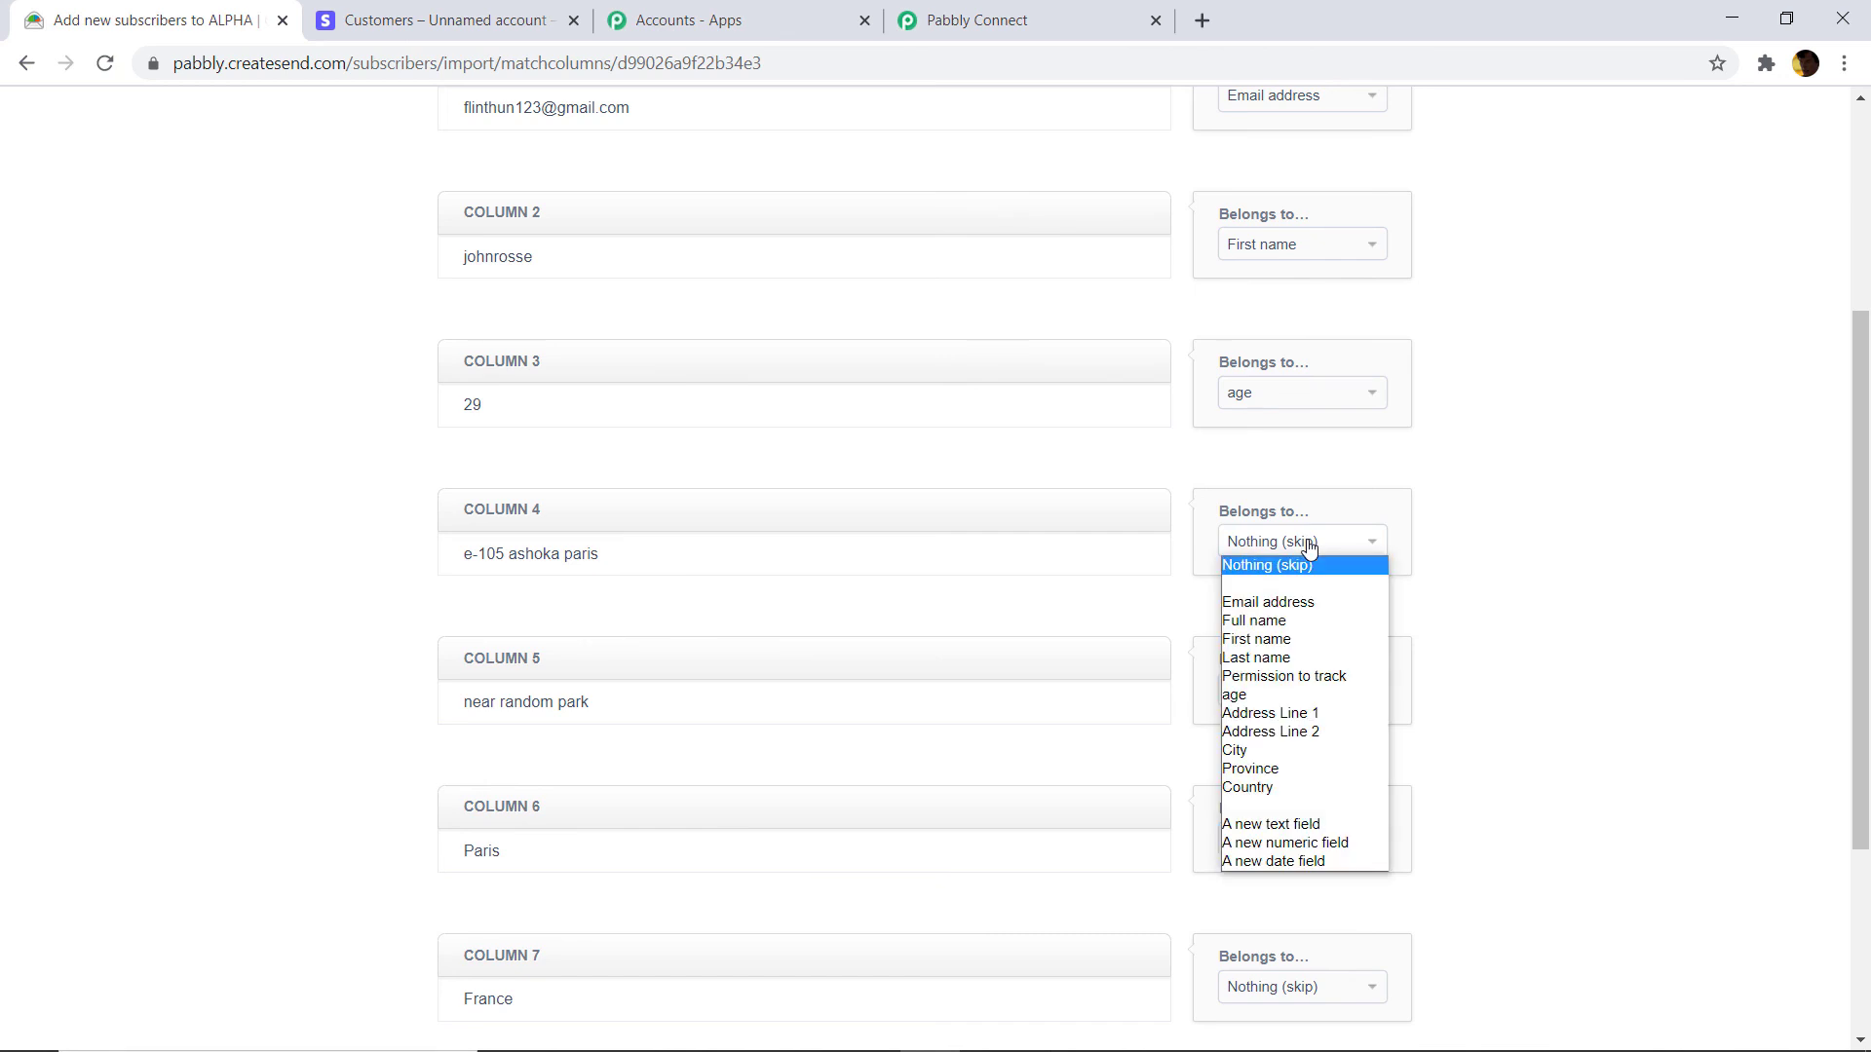
left_click(1277, 712)
left_click(1294, 692)
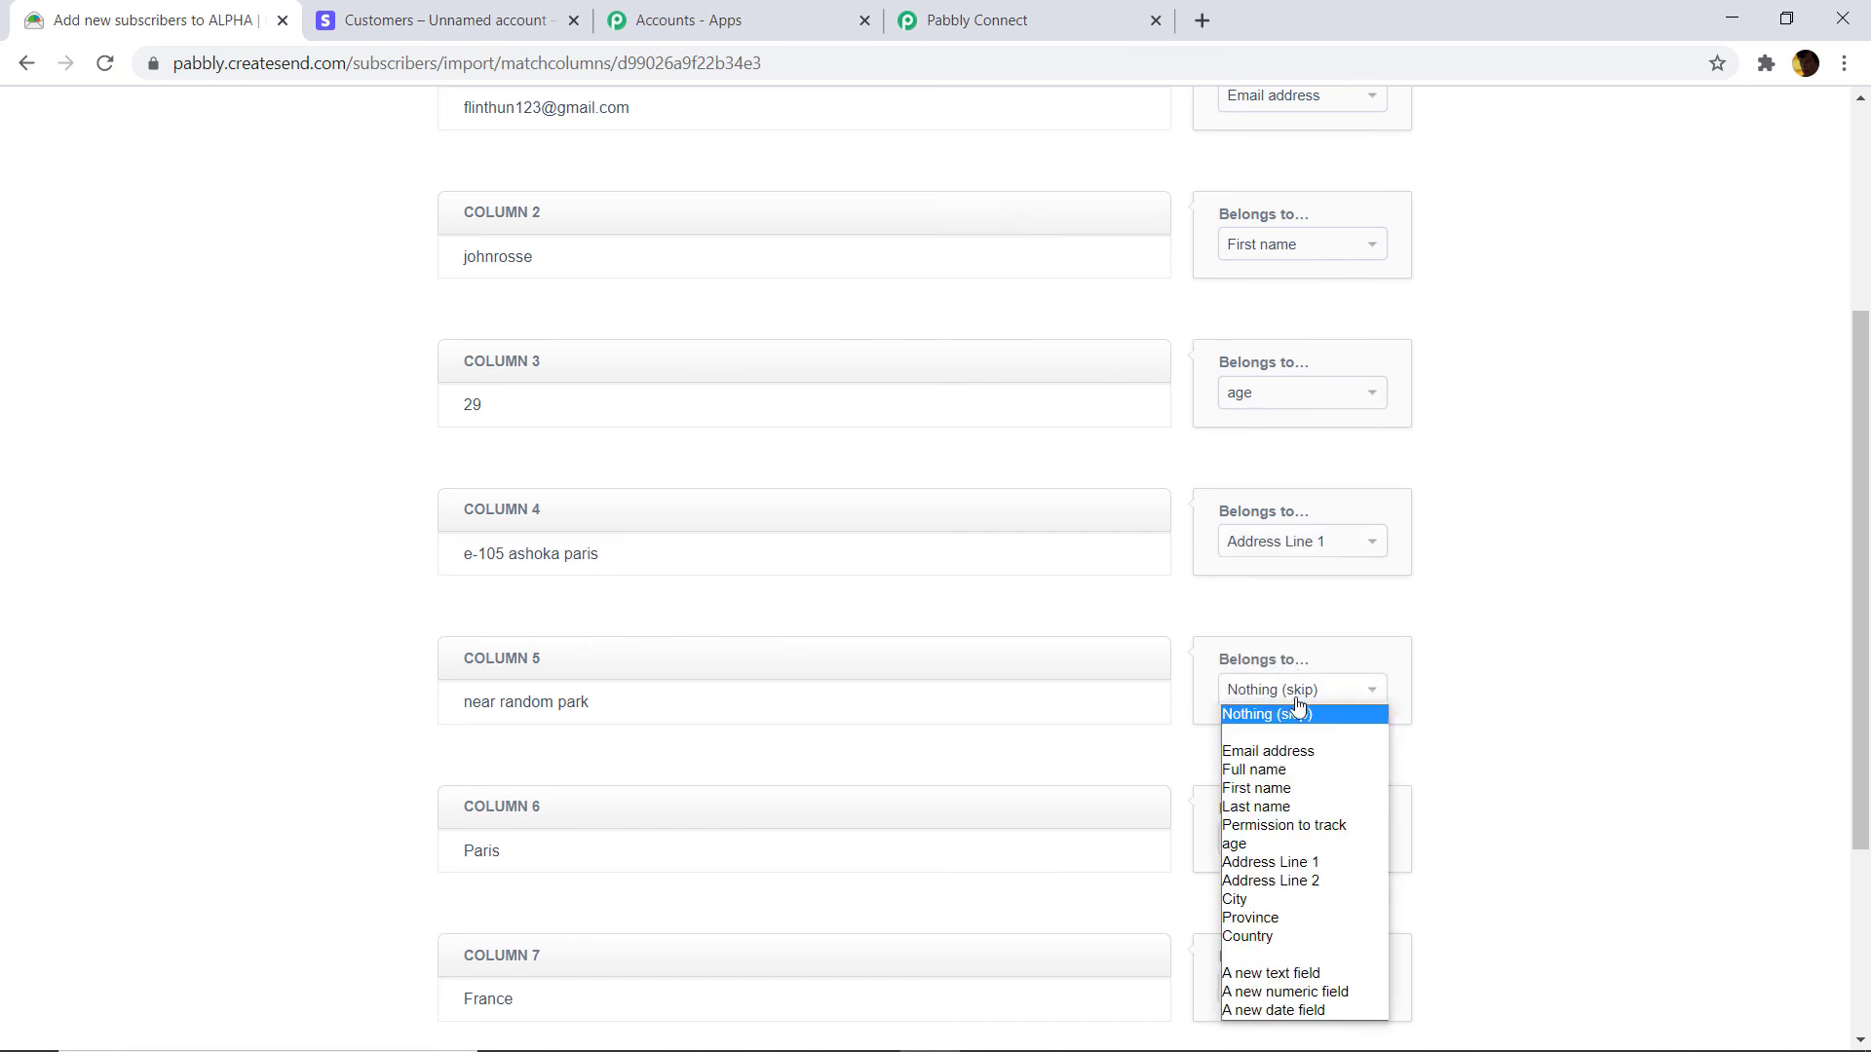
left_click(1288, 882)
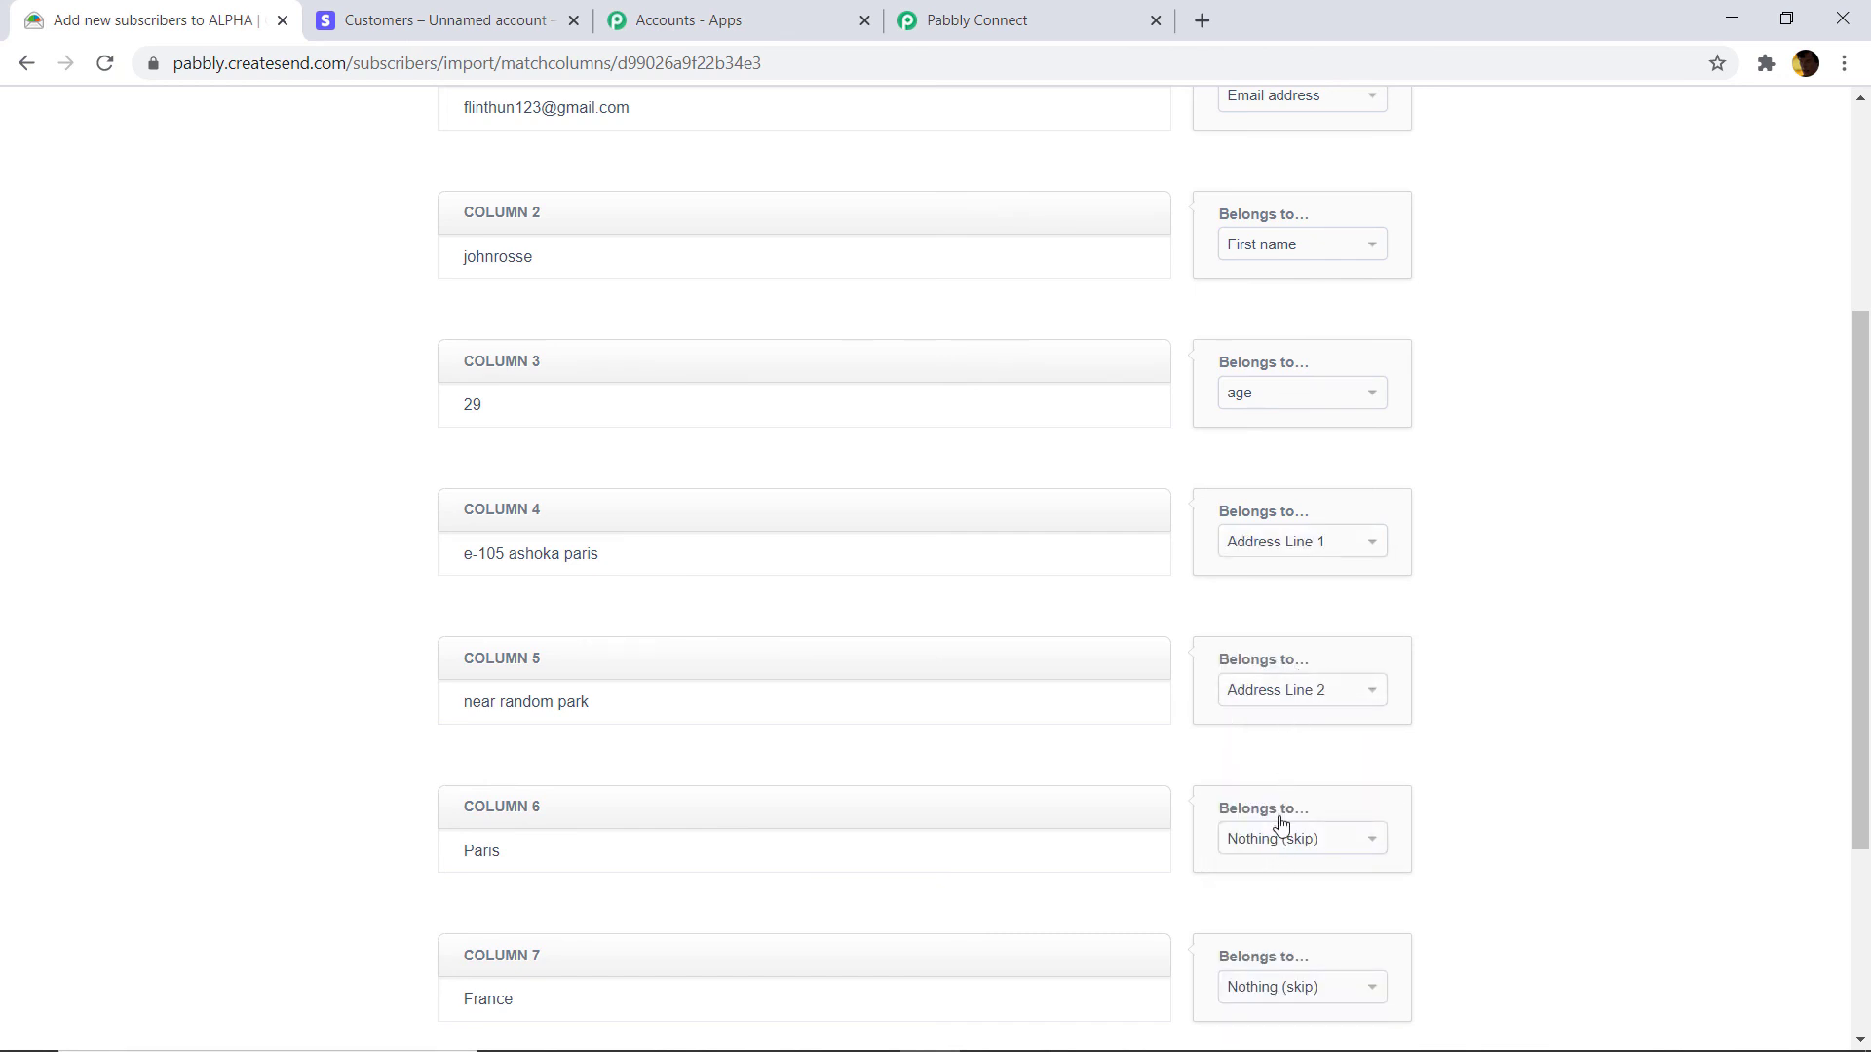
Map column 6 to City and column 7 to Country, then finish adding the subscriber to ALPHA.
left_click(1276, 840)
left_click(1260, 699)
left_click(1276, 990)
left_click(1282, 868)
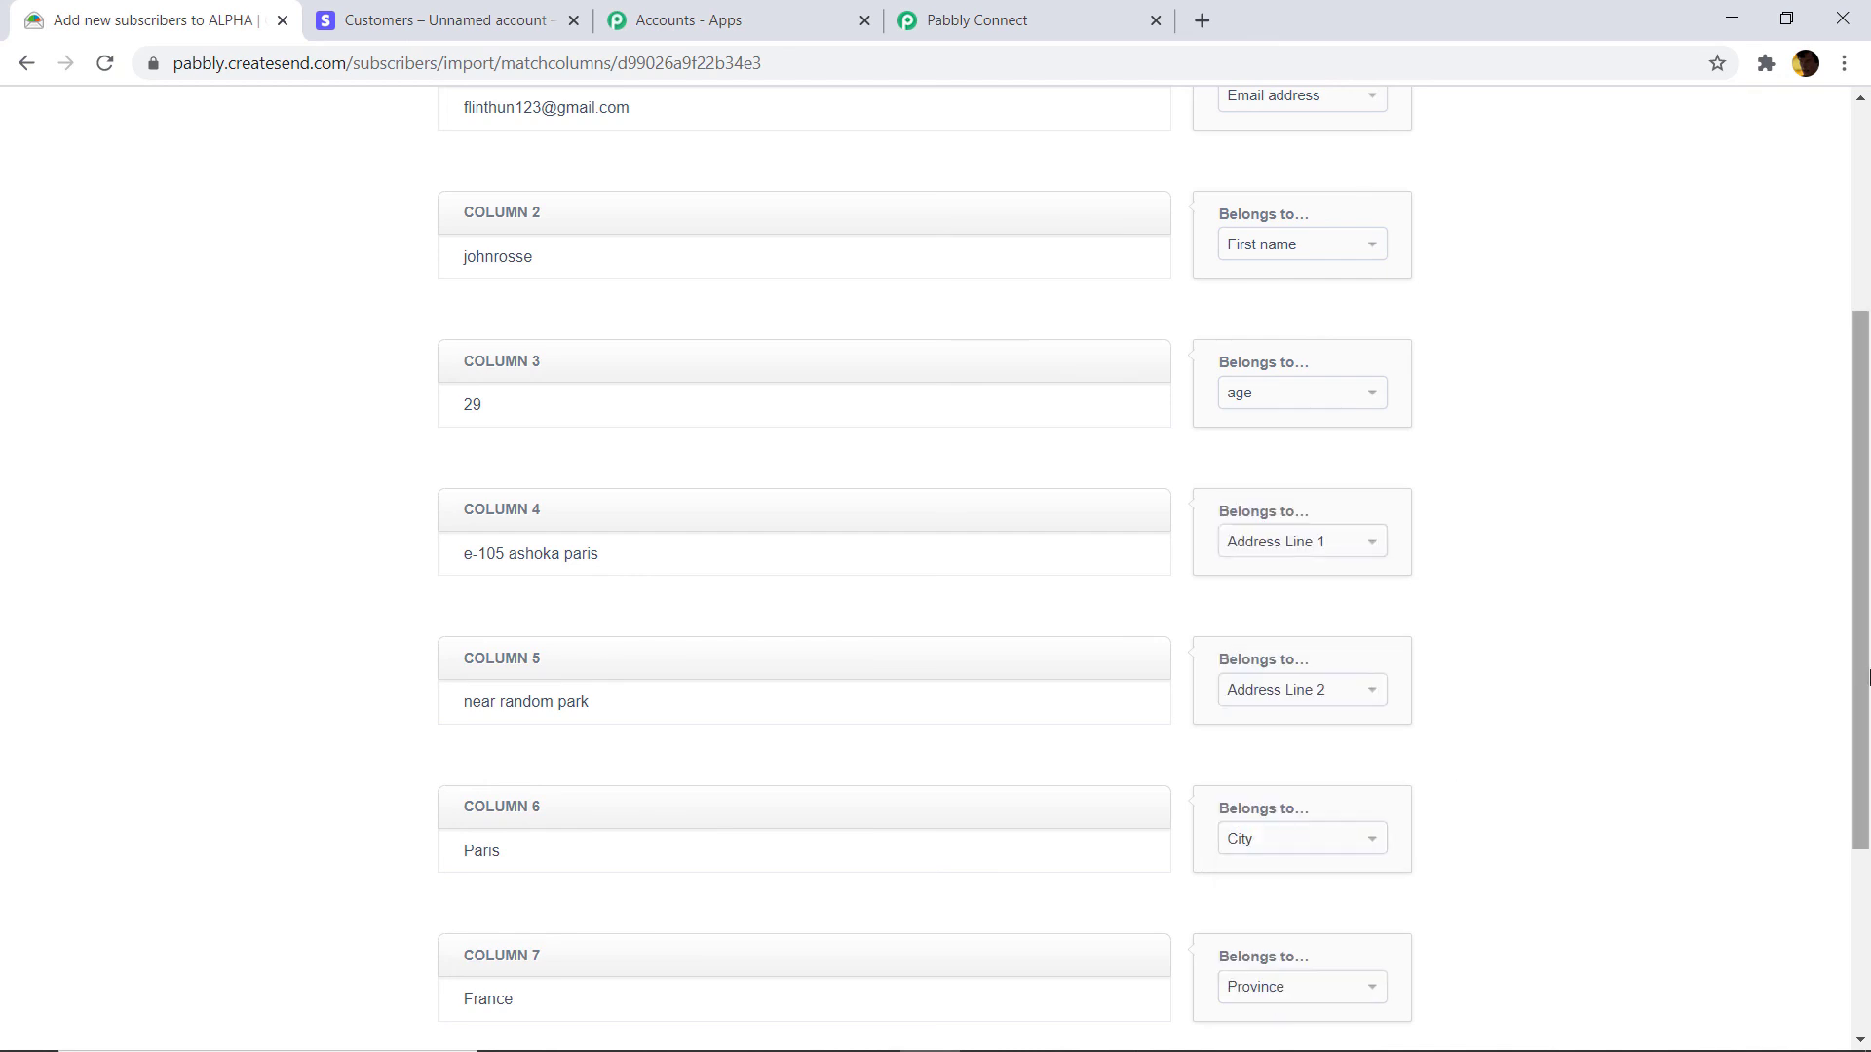
scroll(1705, 802, "down", 3)
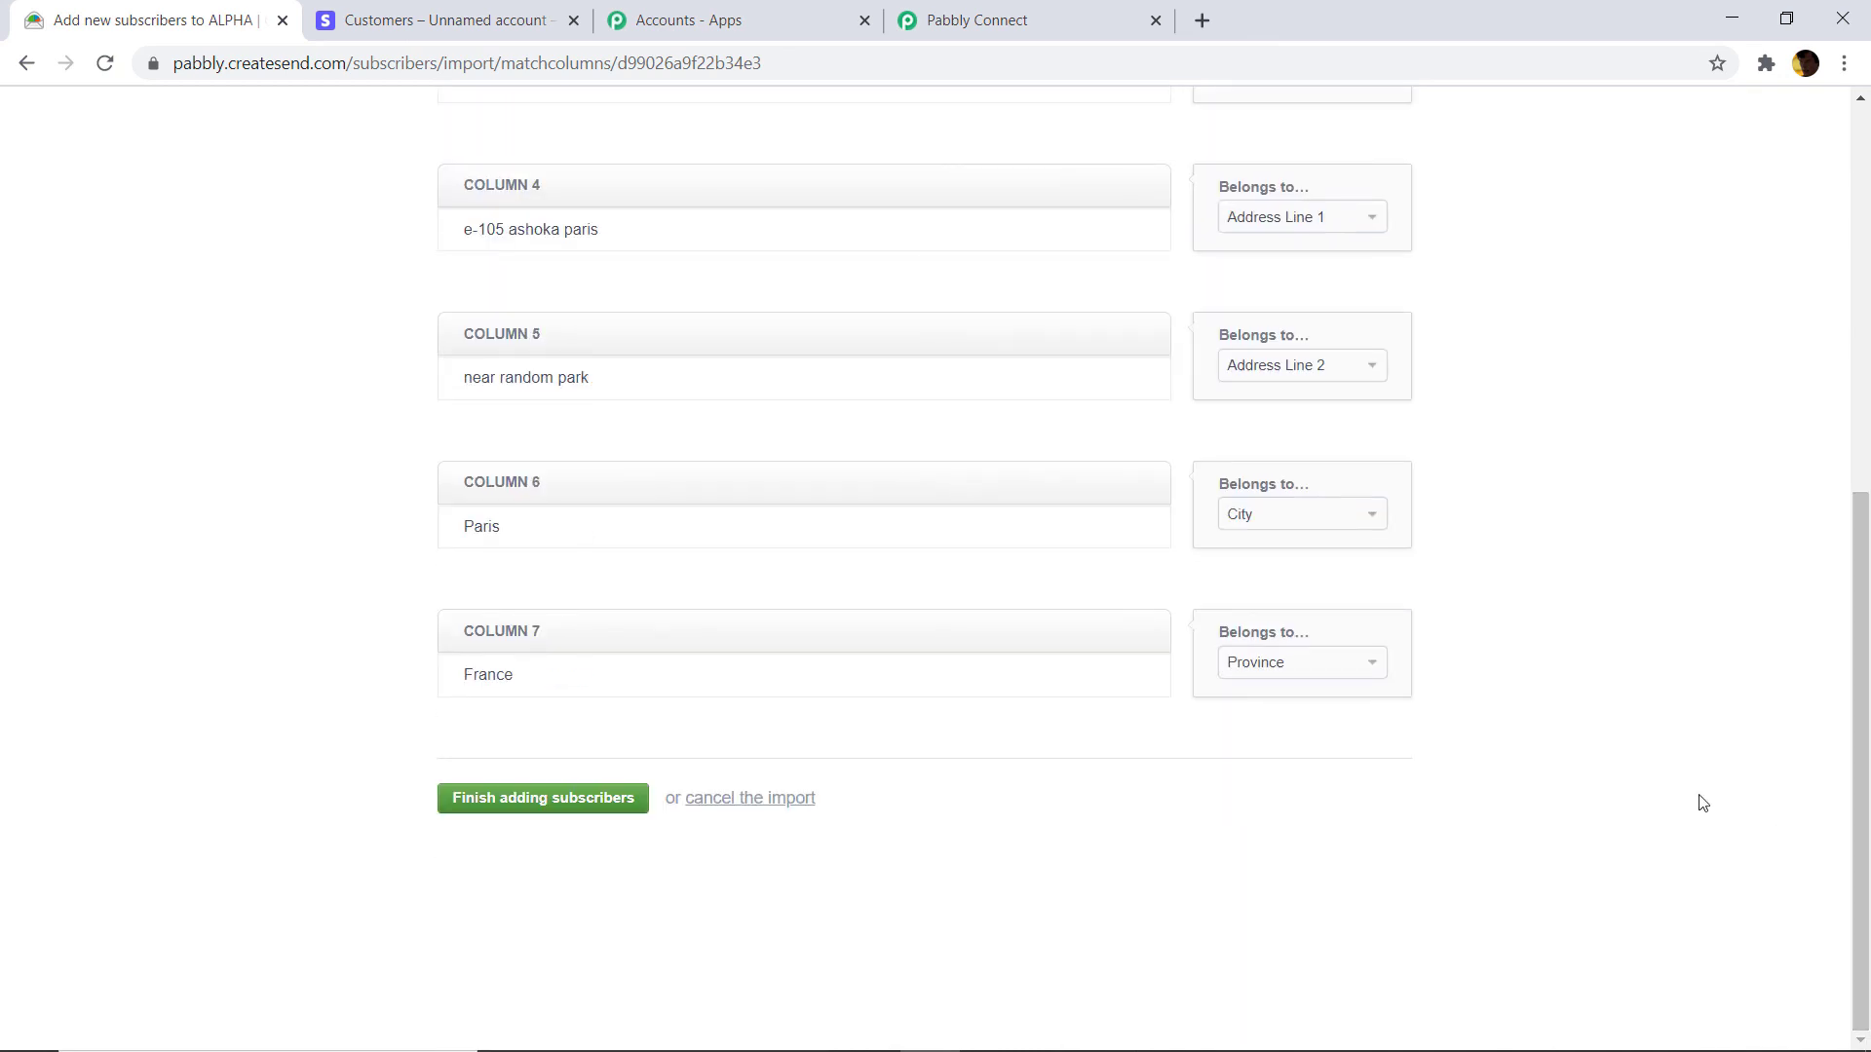
left_click(1310, 667)
left_click(1294, 902)
scroll(1467, 514, "up", 1)
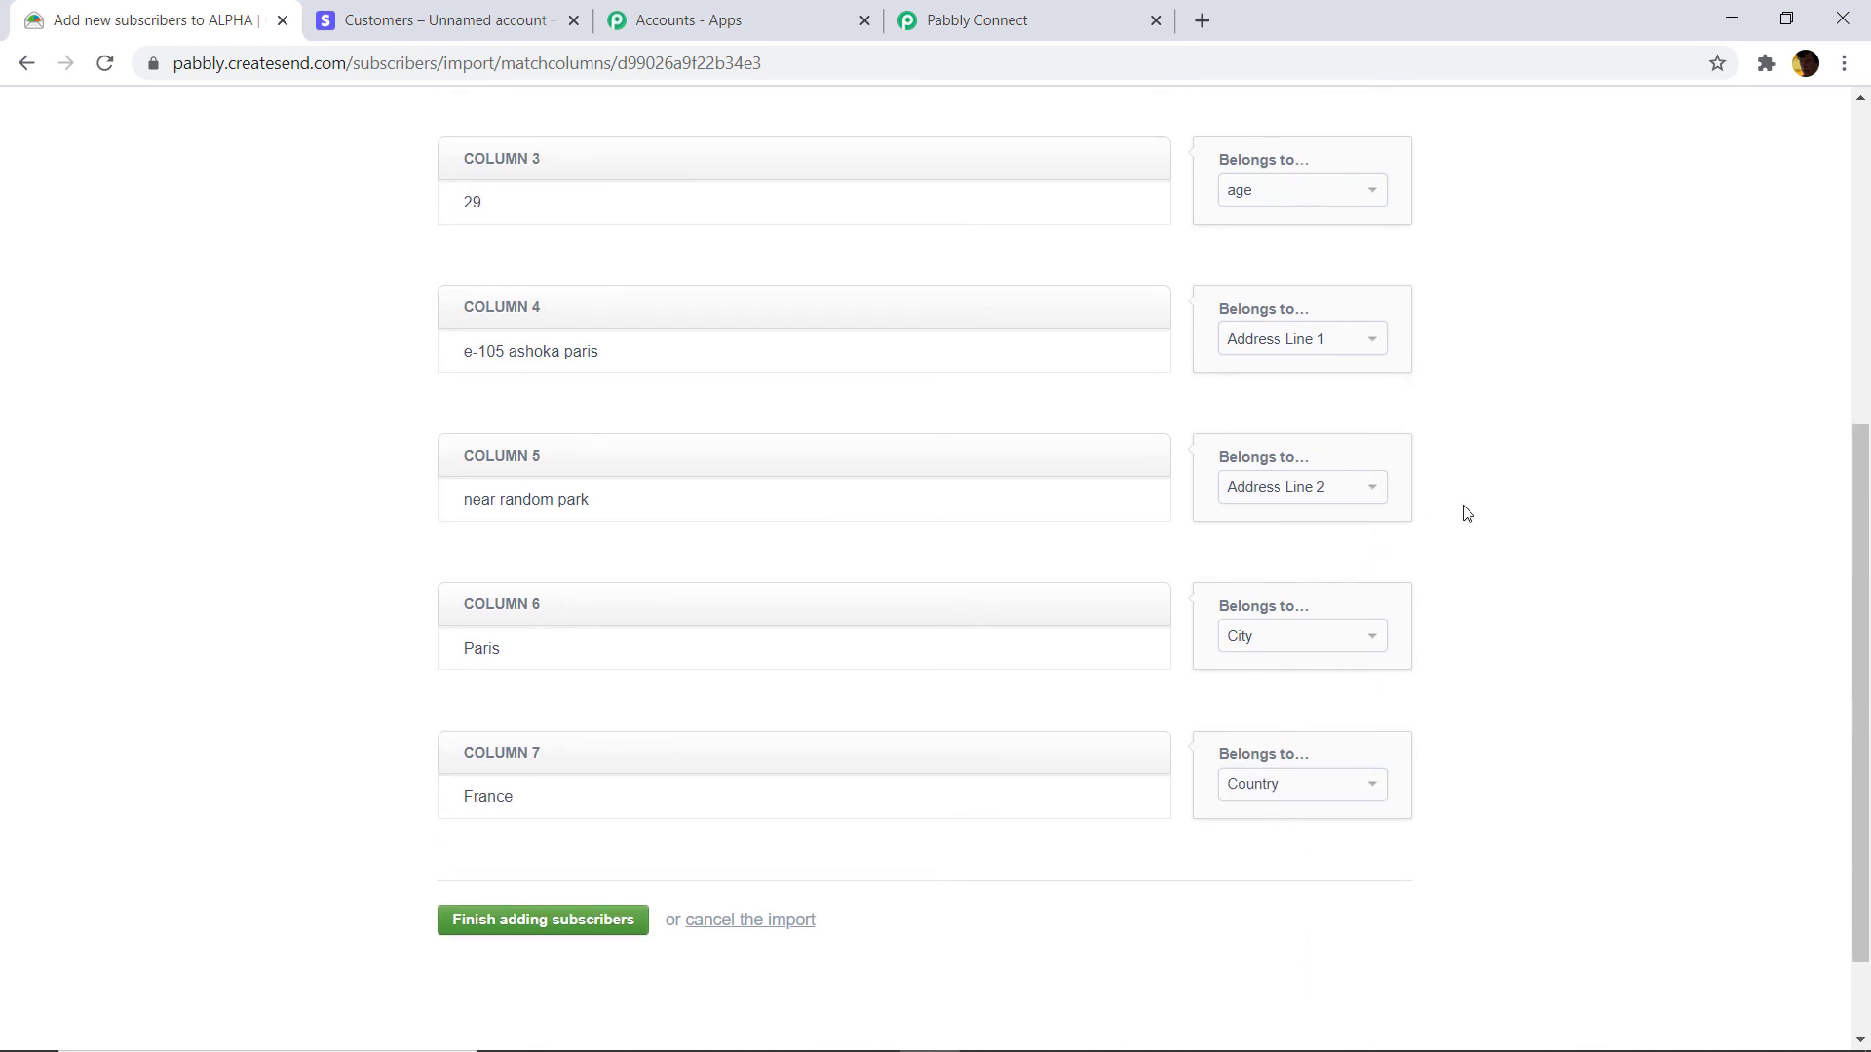
scroll(1467, 514, "up", 6)
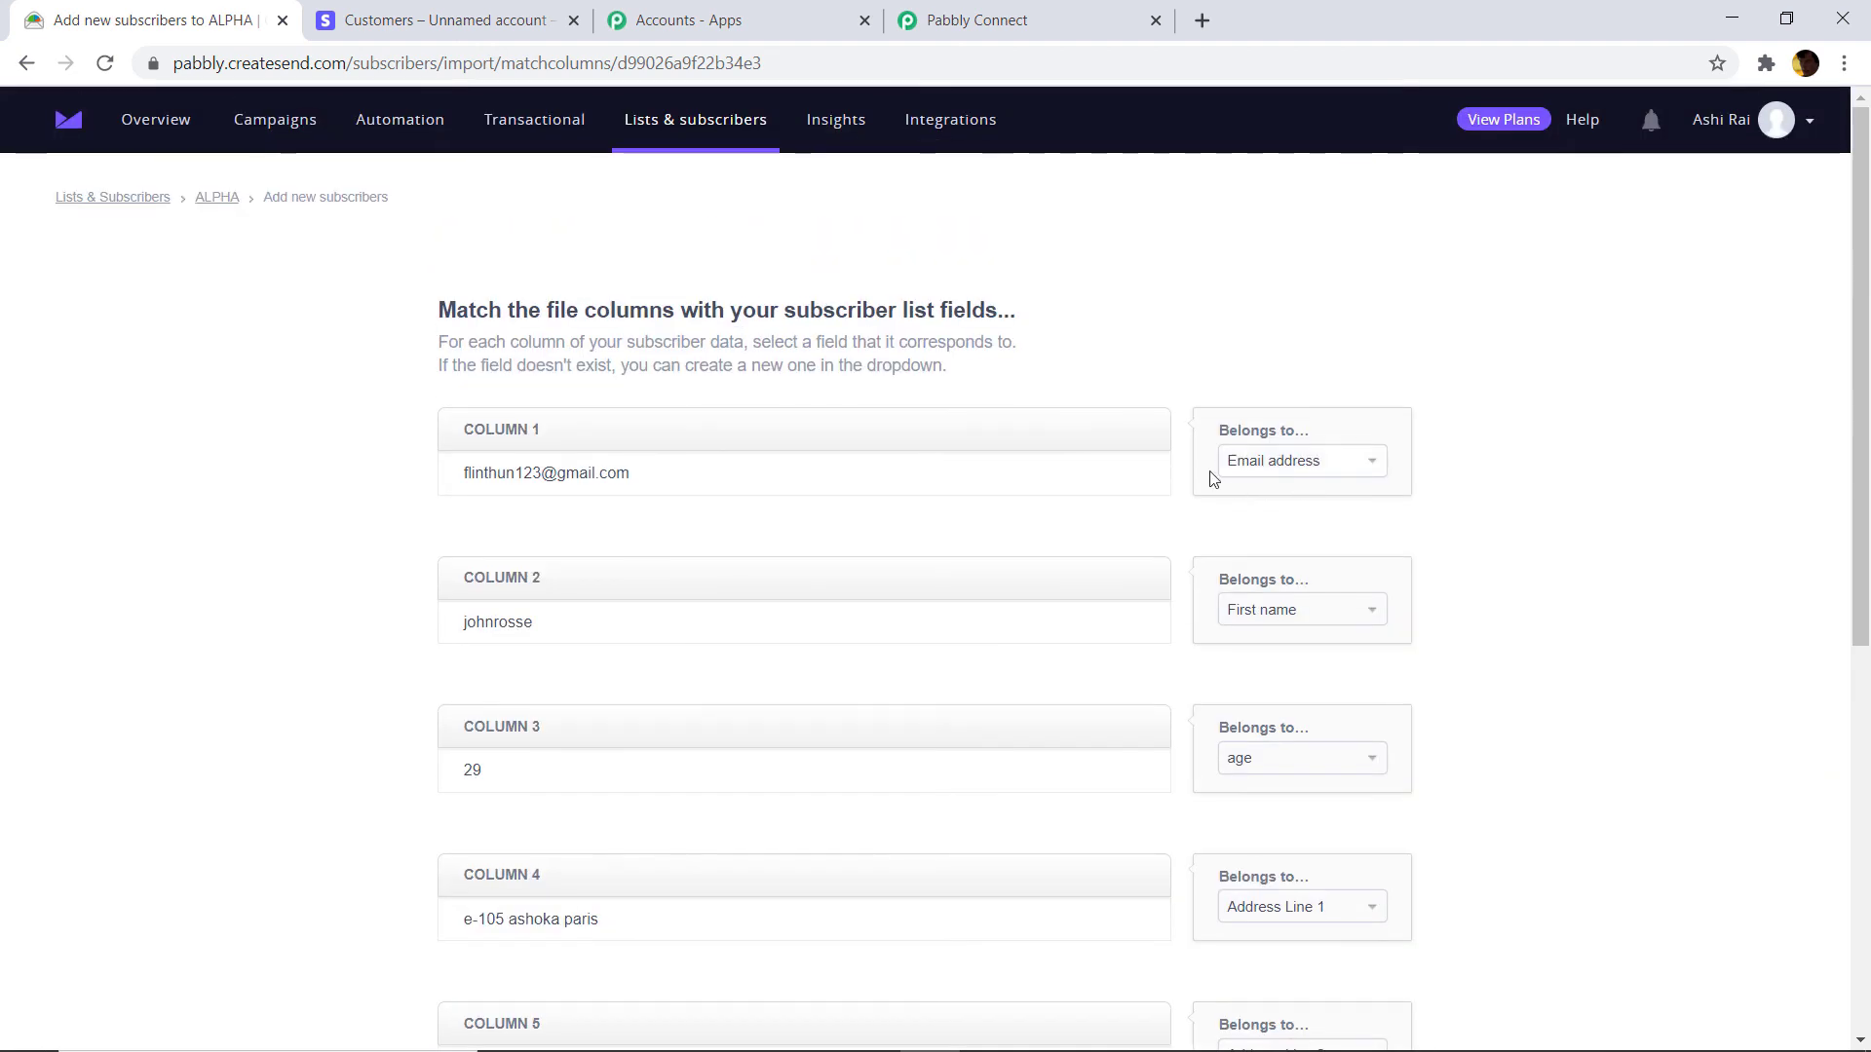
scroll(1214, 479, "down", 7)
left_click(554, 798)
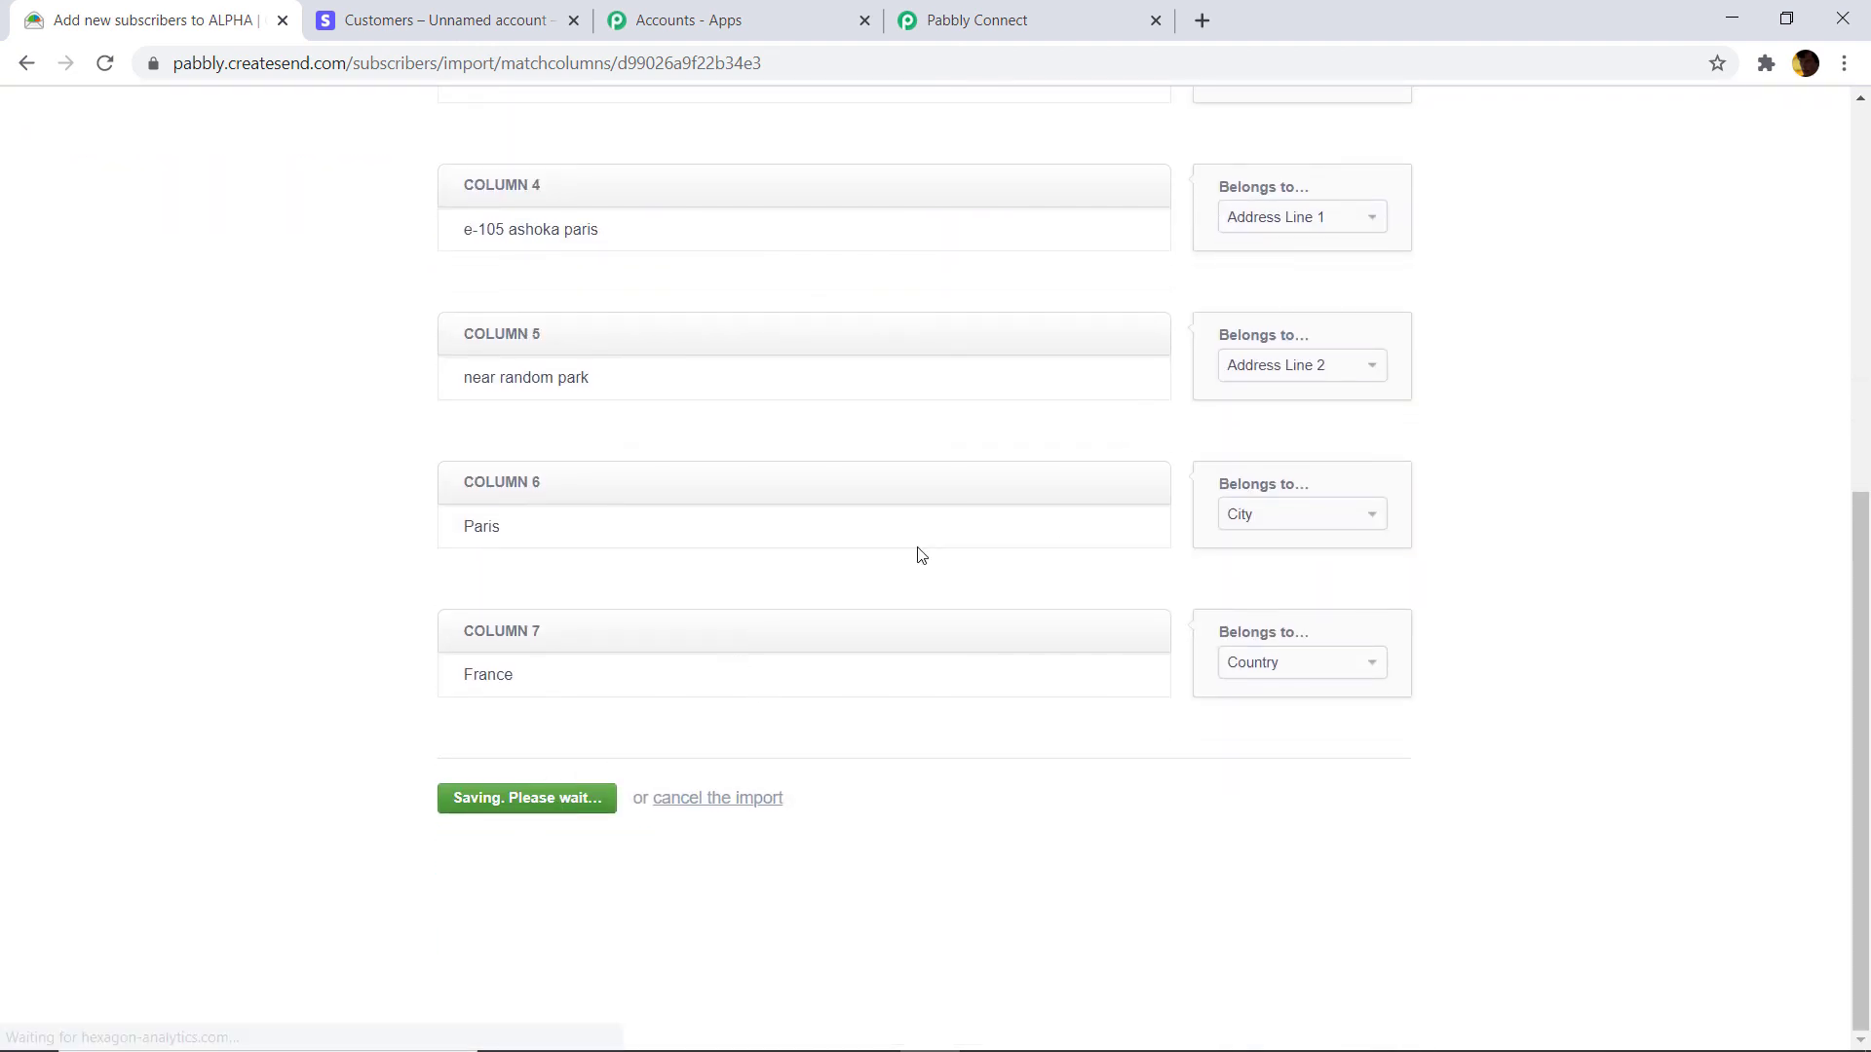
scroll(897, 346, "down", 2)
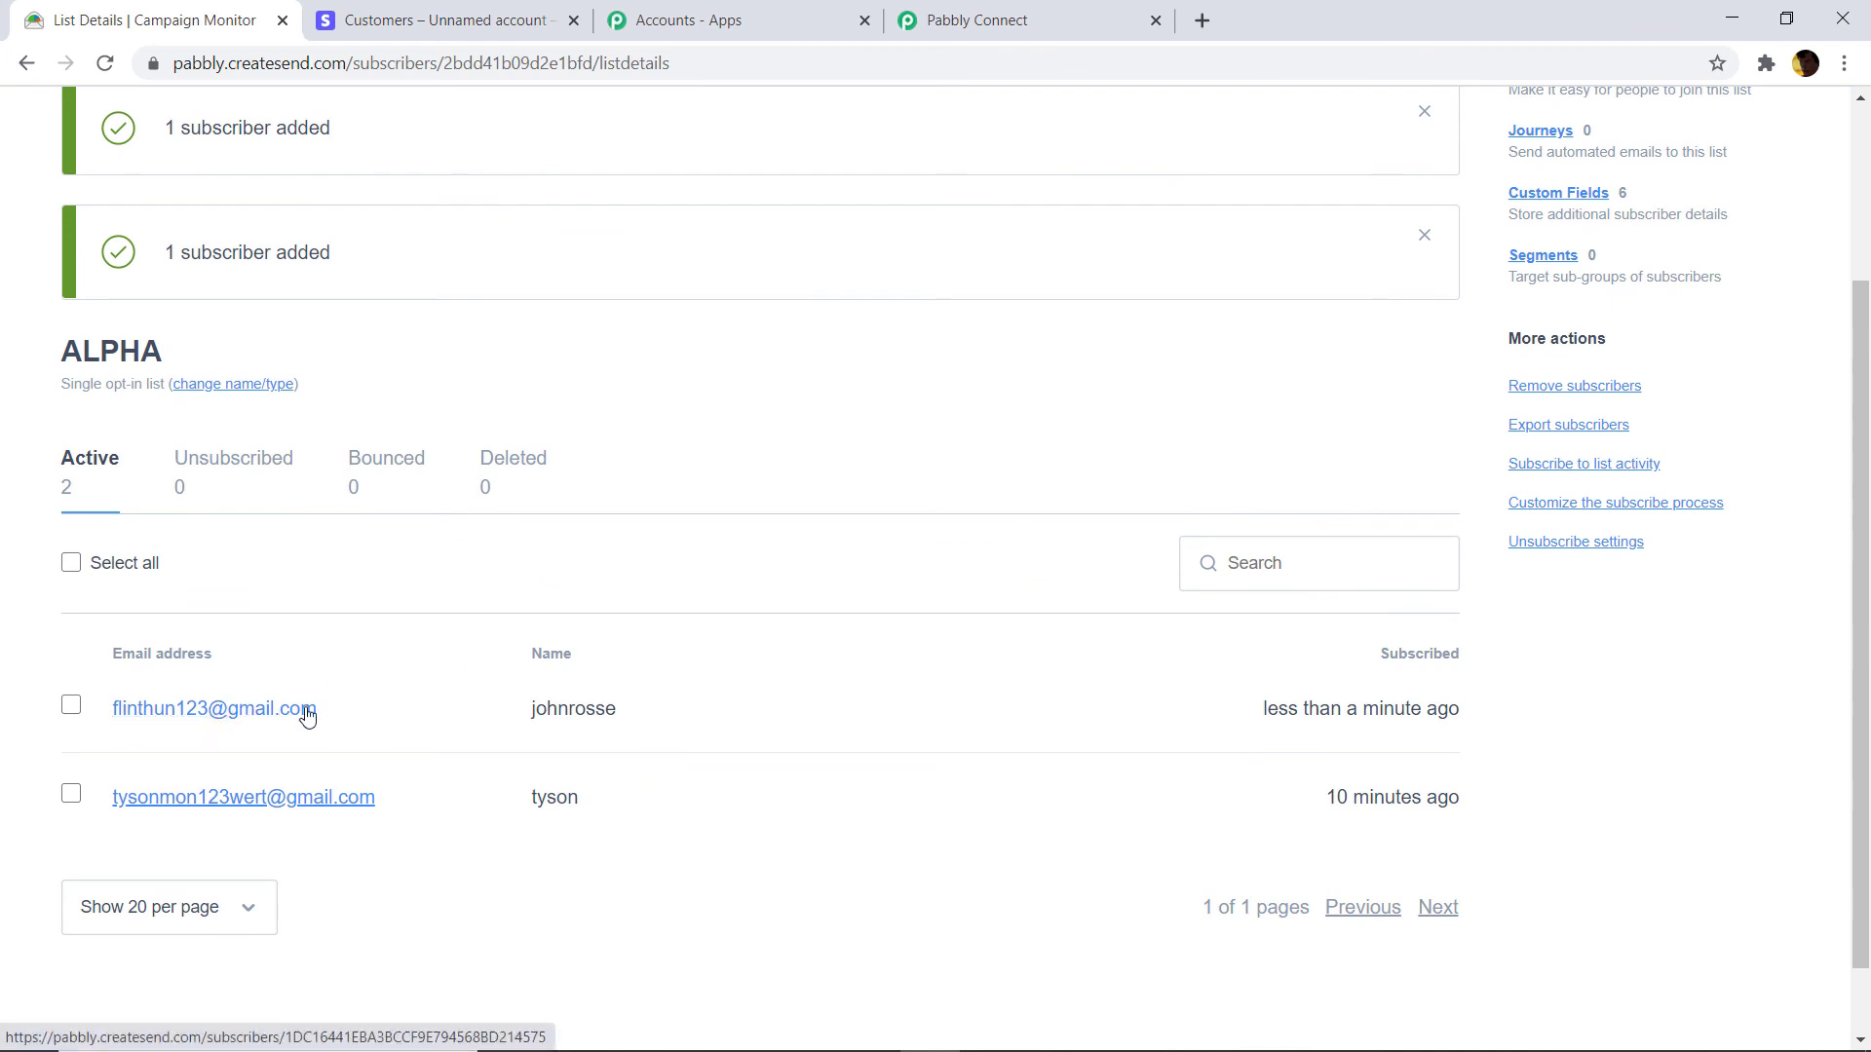
Go back to Stripe's Customers list, whose newest customer was created Nov 11 at 12:43 PM.
left_click(474, 11)
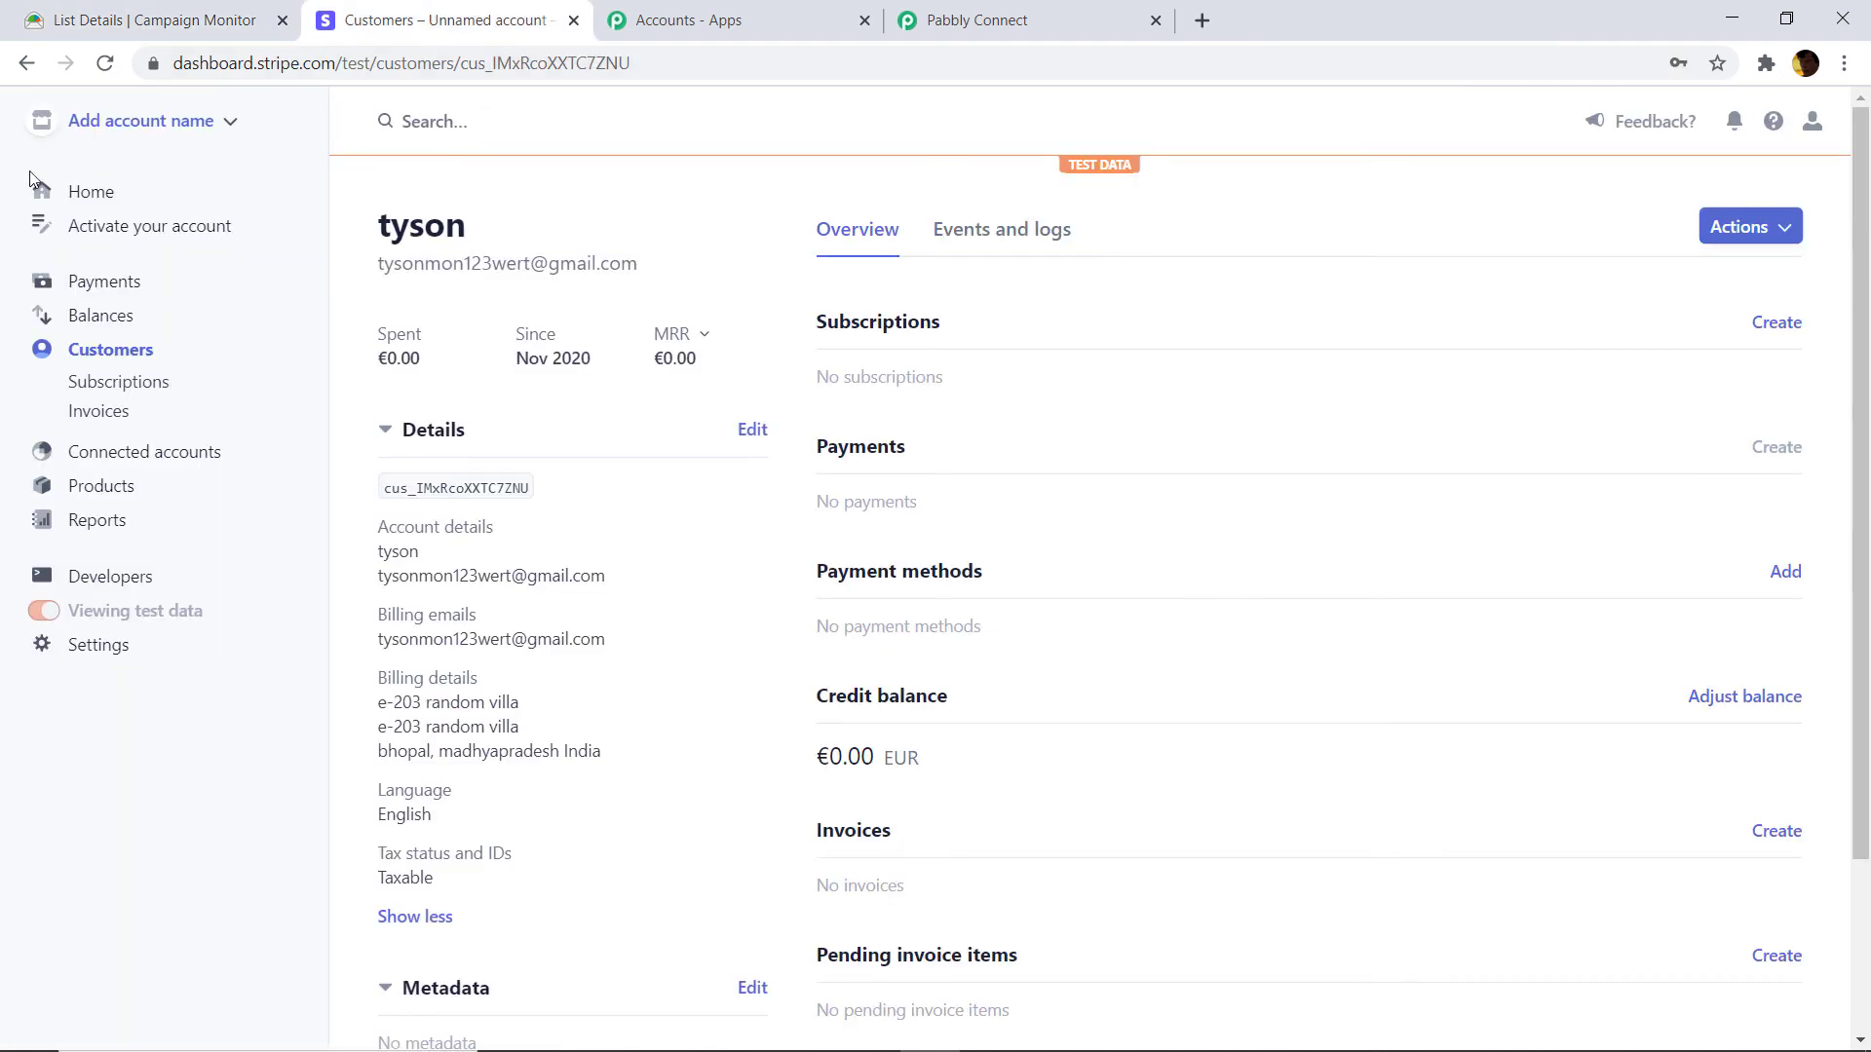
left_click(26, 62)
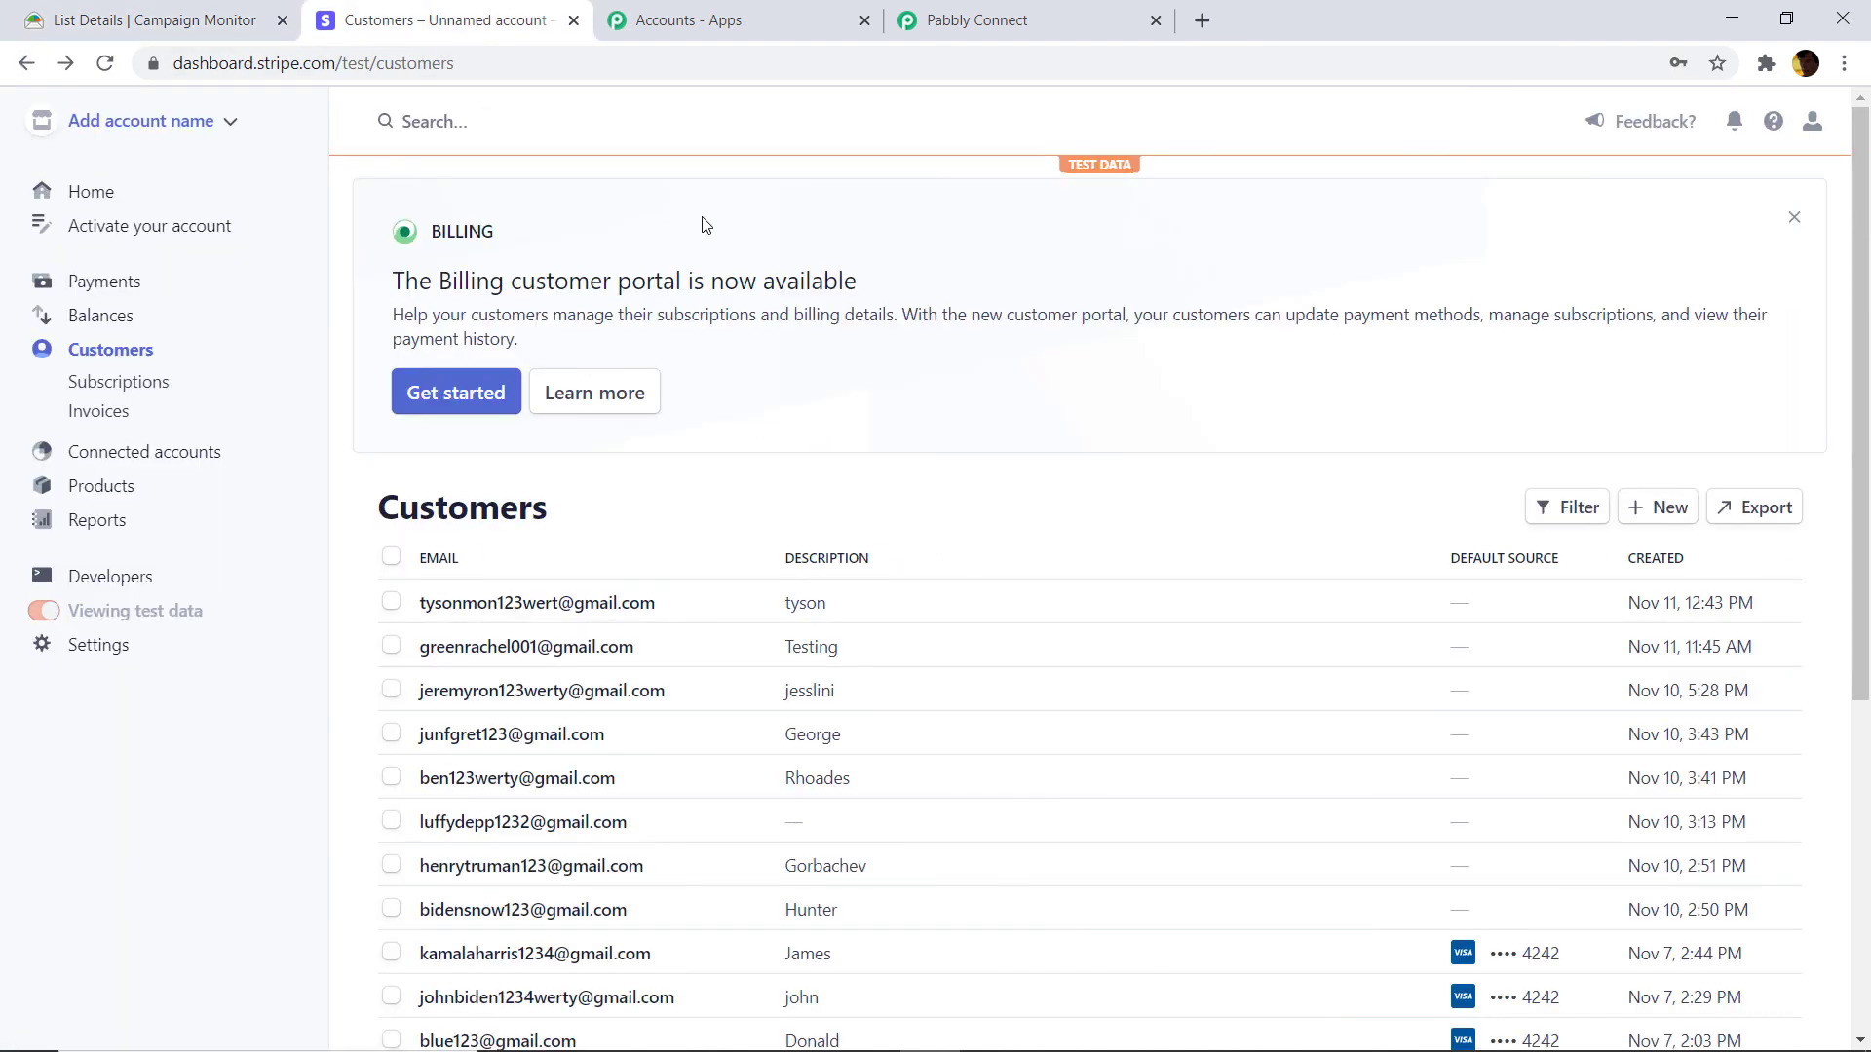